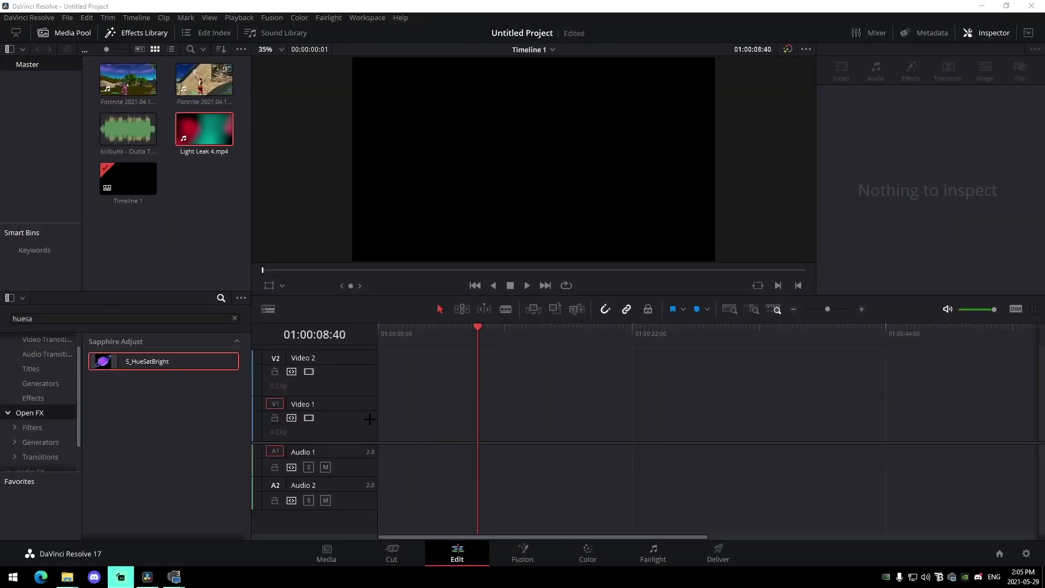
left_click(416, 360)
key("Home")
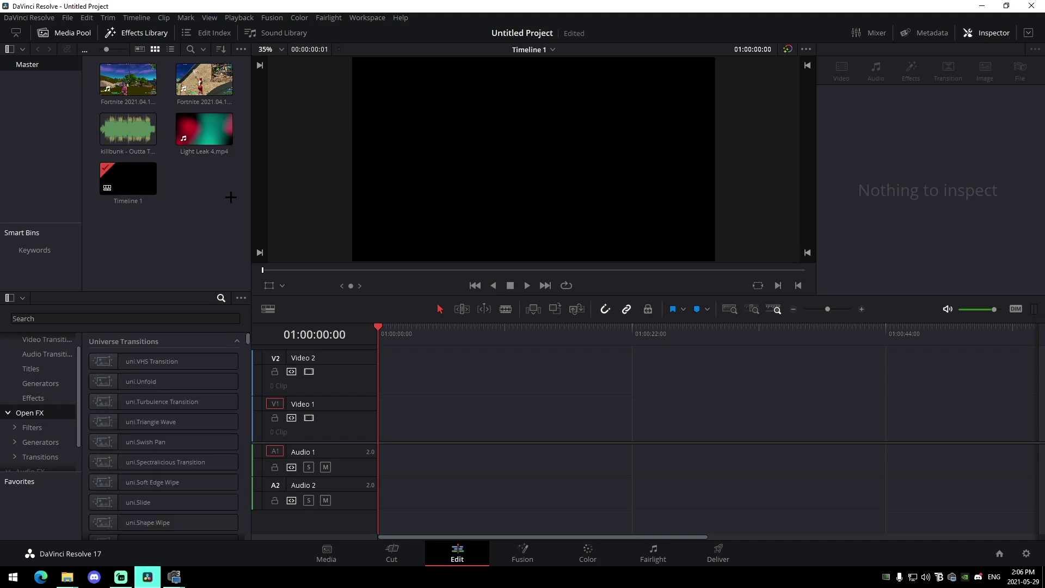
left_click_drag(231, 198, 171, 203)
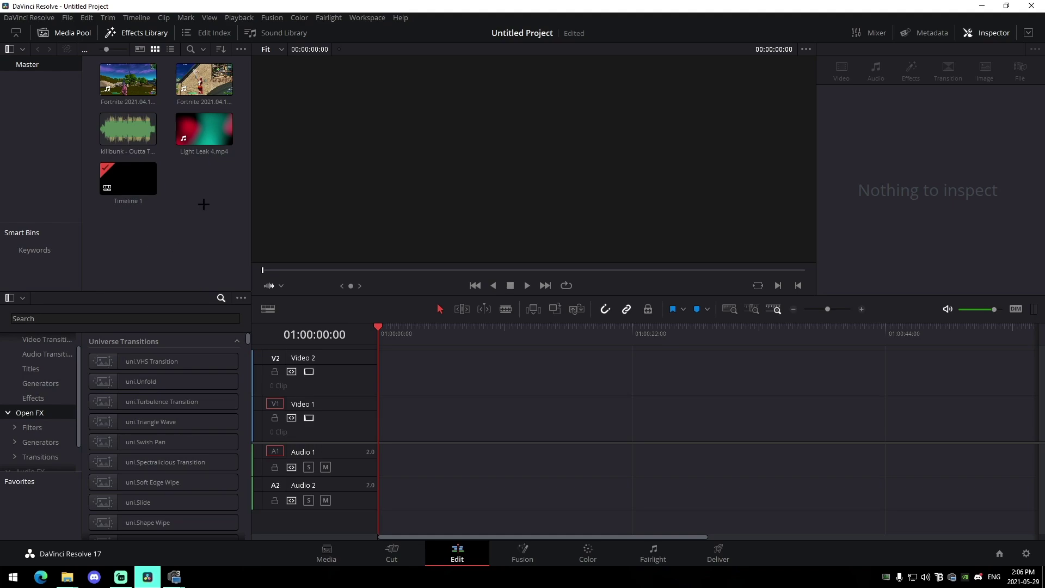
left_click_drag(212, 205, 130, 92)
left_click(191, 182)
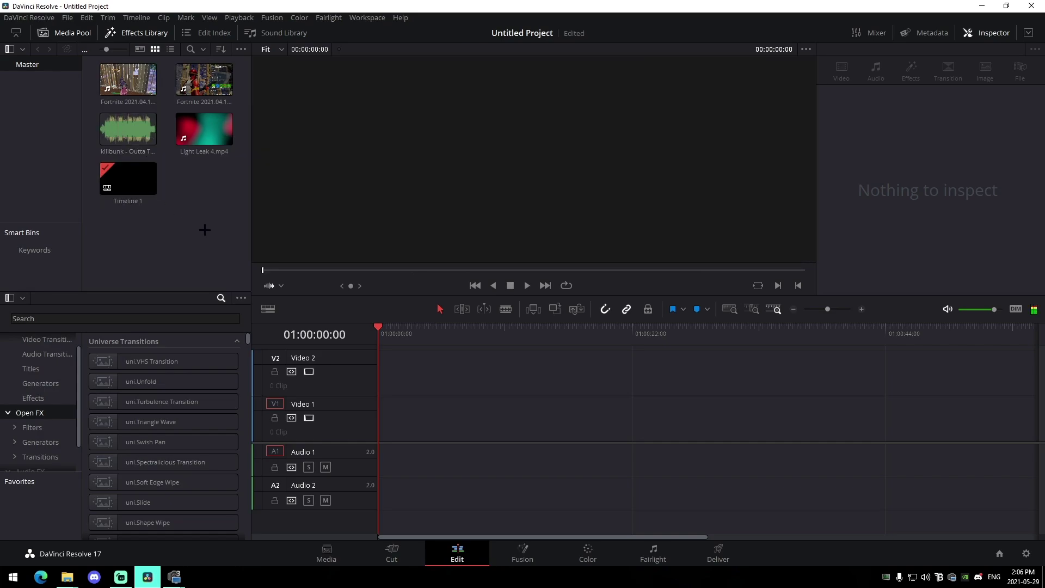
Place the killbunk song on Audio 1 and trim off its intro so it starts at the timeline's beginning.
left_click_drag(128, 129, 435, 430)
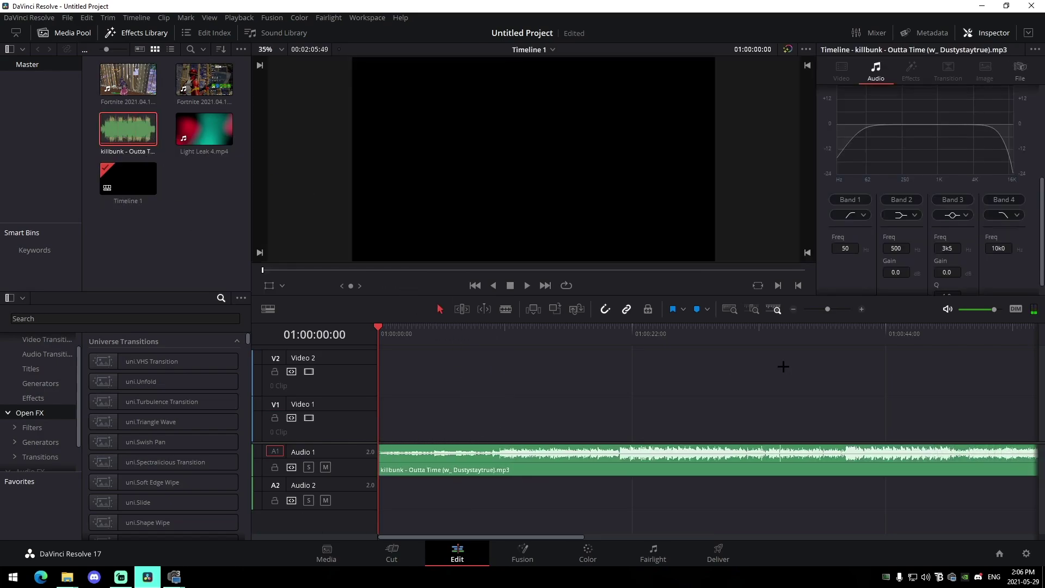
left_click_drag(827, 309, 817, 309)
left_click_drag(381, 470, 408, 469)
Play the song and add a marker to it on the beat drop at 01:00:04:03.
key("space")
left_click_drag(818, 309, 832, 309)
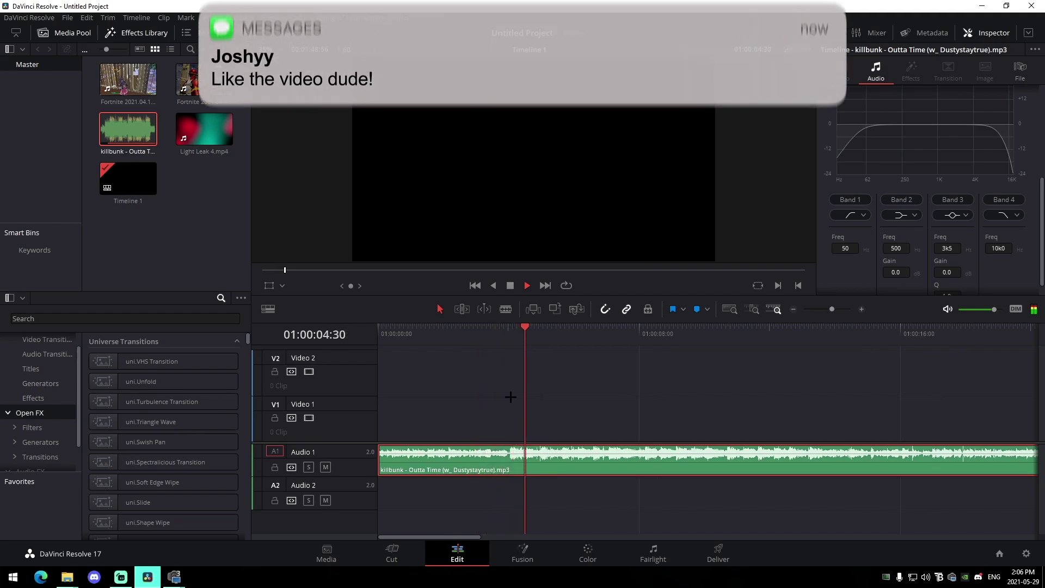
key("space")
left_click_drag(510, 328, 510, 329)
key("m")
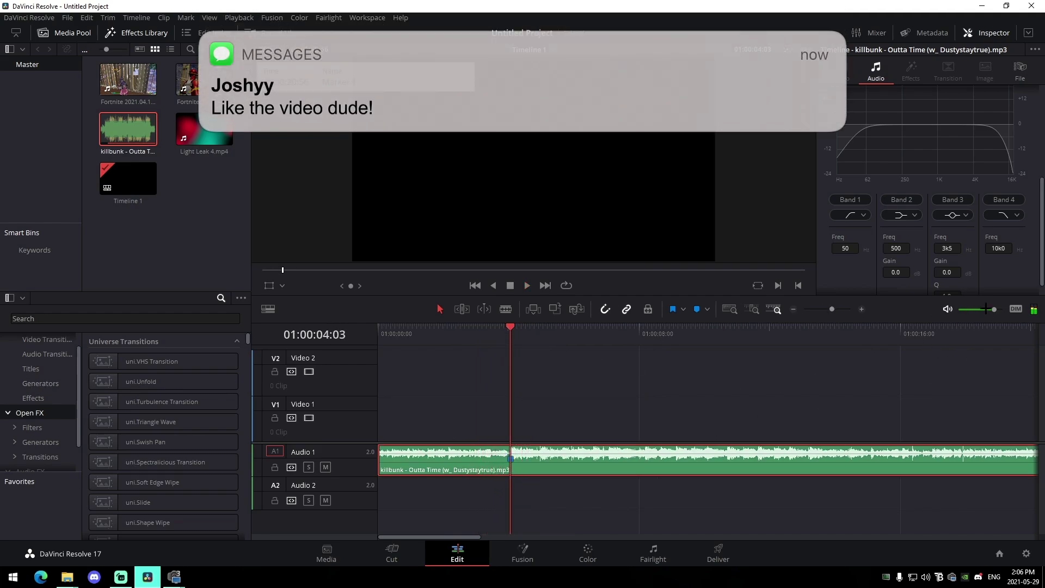
Play on from the first marker and add a second marker to the song at 01:00:04:43.
left_click(473, 421)
left_click(567, 463)
key("space")
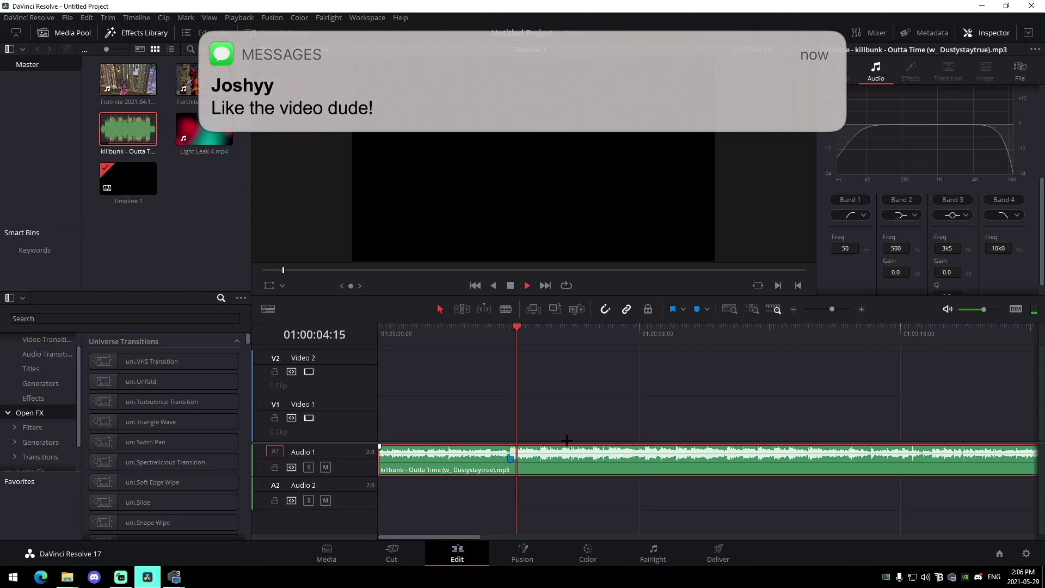
key("space")
key("m")
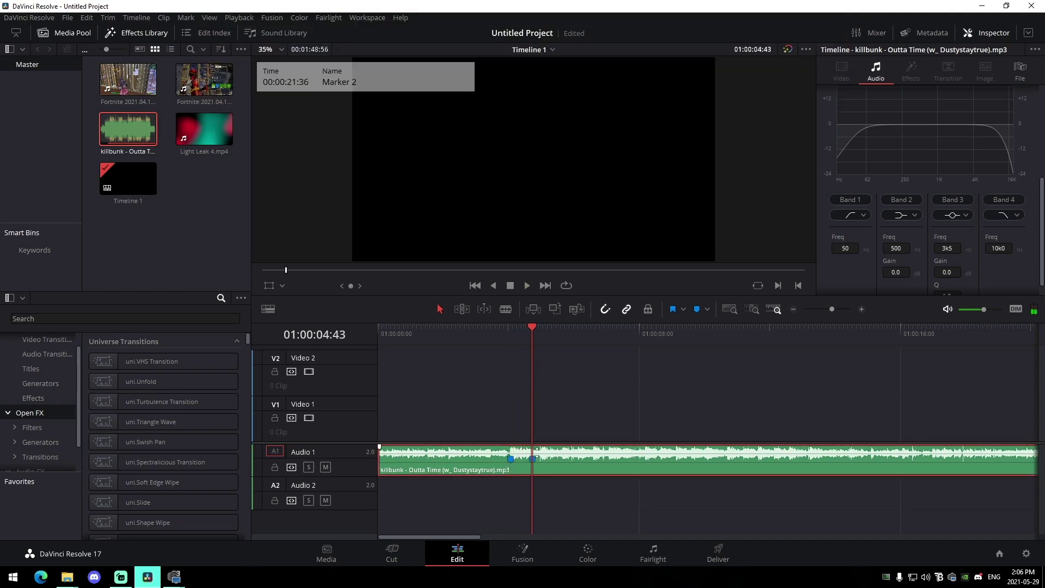
Continue listening and add two further beat markers to the song at about 6.6 and 7.2 seconds.
key("space")
left_click_drag(832, 309, 835, 308)
left_click(735, 331)
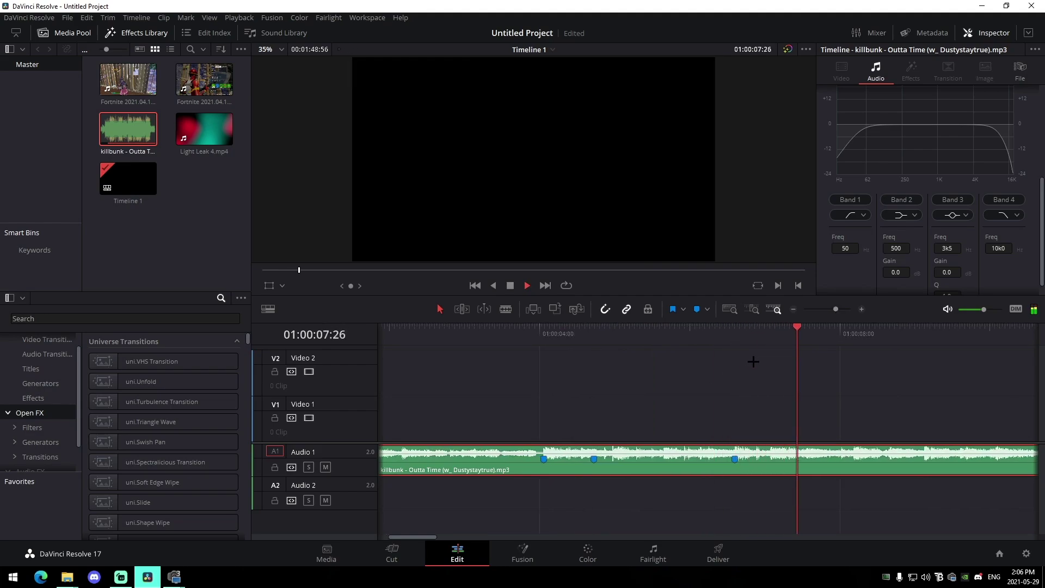
key("space")
left_click(762, 343)
key("space")
left_click_drag(774, 343, 780, 343)
key("m")
Split the song at 01:00:08:08 and delete everything after the cut.
key("space")
left_click(850, 344)
key("ctrl+b")
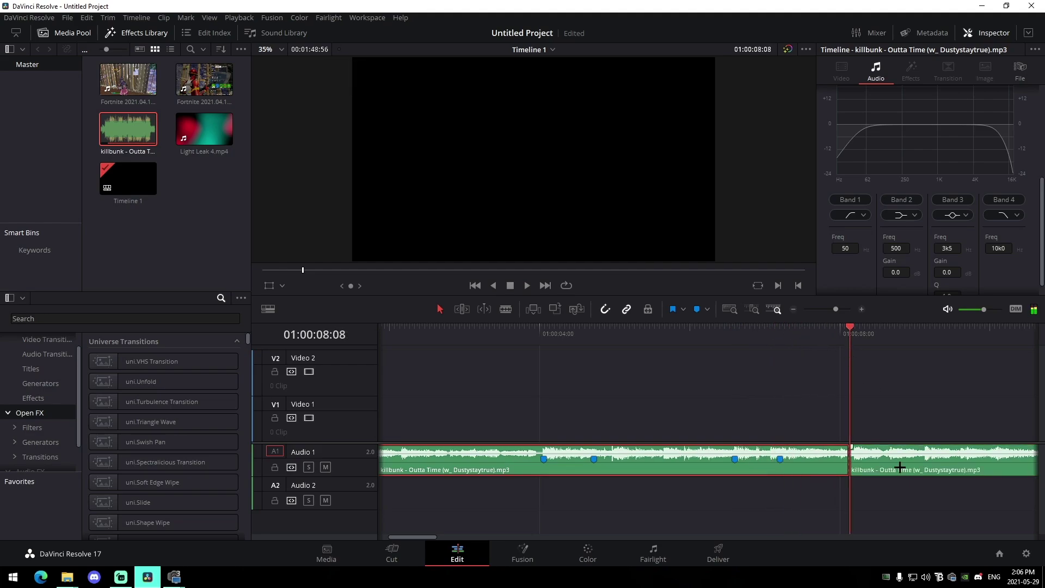
left_click(900, 467)
key("Delete")
Trim a little more from the song's beginning and keep it starting at the start of the timeline.
left_click(833, 308)
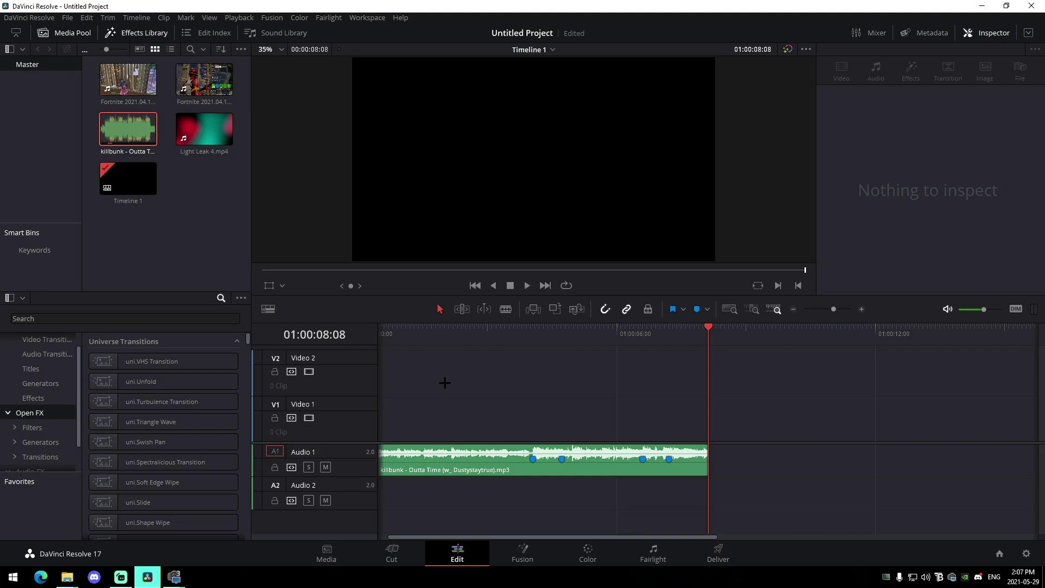
left_click_drag(834, 309, 830, 309)
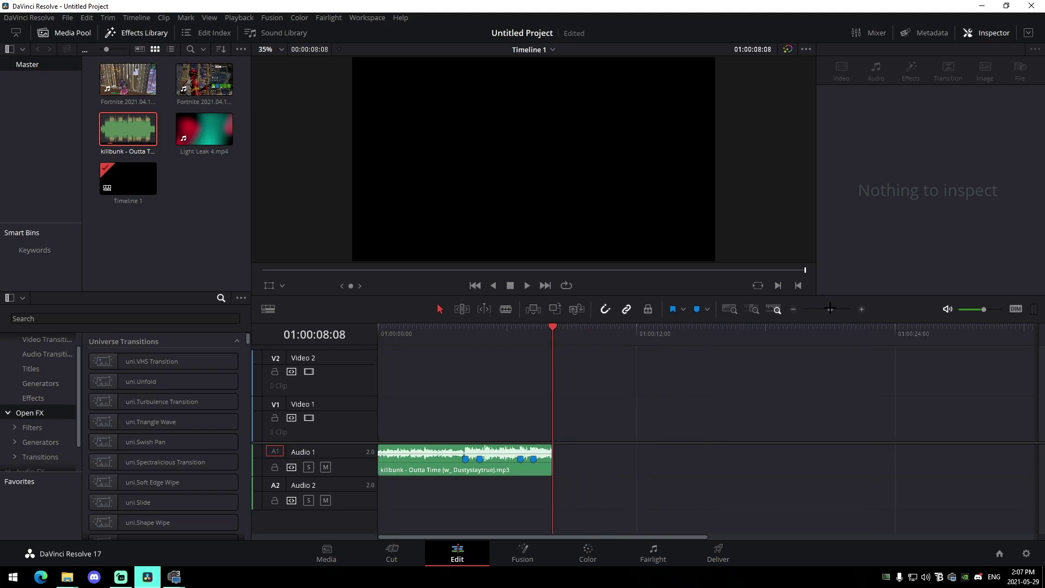
left_click_drag(385, 464, 416, 467)
left_click(439, 414)
Load the first Fortnite clip as source and mark the elimination section, with the out point at 00:00:42:43.
left_click(128, 129)
left_click(128, 79)
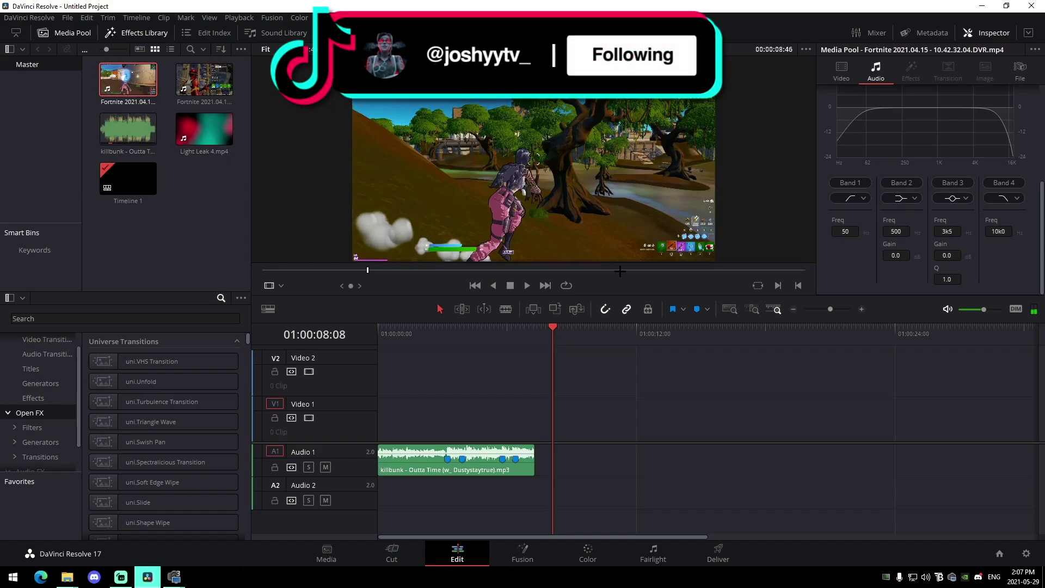
left_click_drag(692, 271, 775, 273)
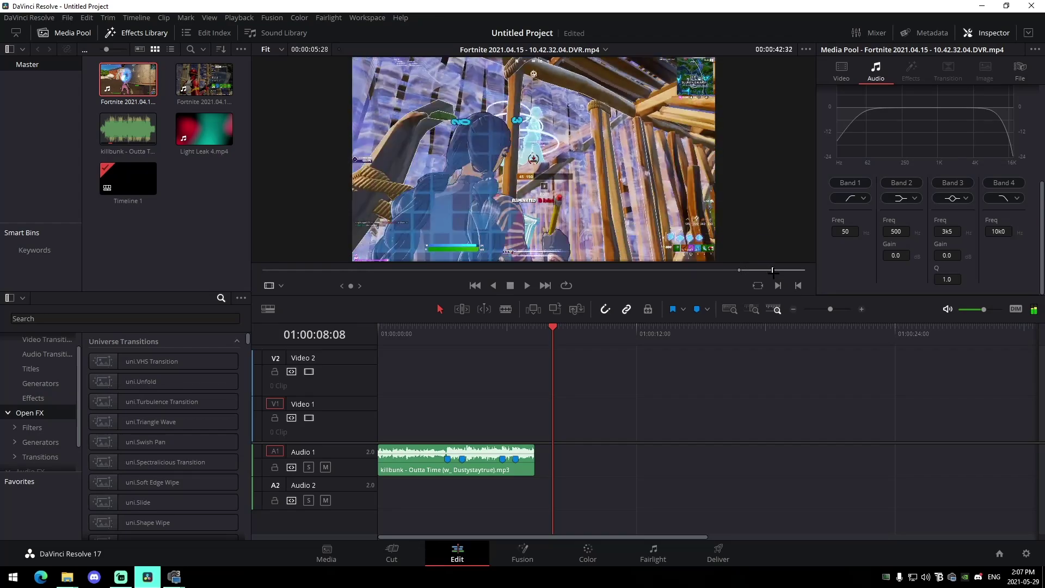
left_click(798, 286)
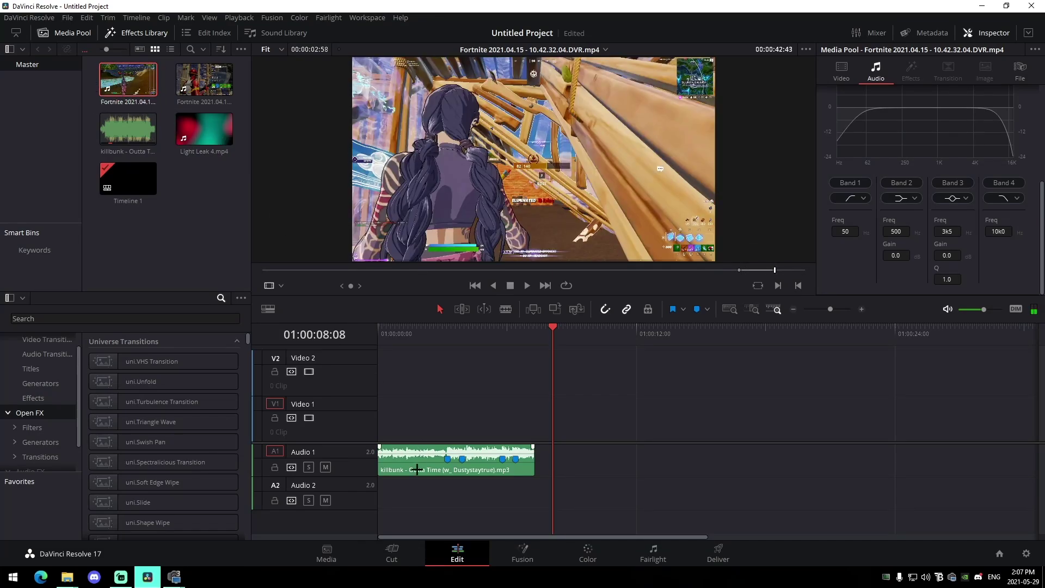
Move the song down to Audio 2 and place the marked first Fortnite clip on Video 1.
left_click_drag(430, 460, 430, 493)
left_click_drag(128, 82, 439, 428)
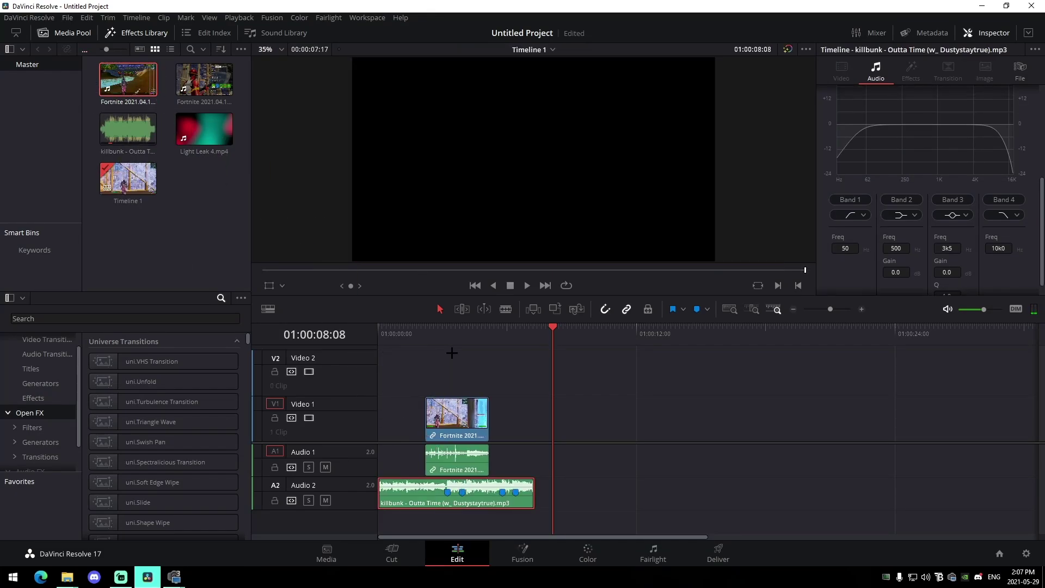
Align the first clip's shot with the song marker at 01:00:03:13 and make the clip span from the timeline start to the second marker.
left_click(461, 333)
left_click(450, 334)
left_click_drag(830, 309, 834, 309)
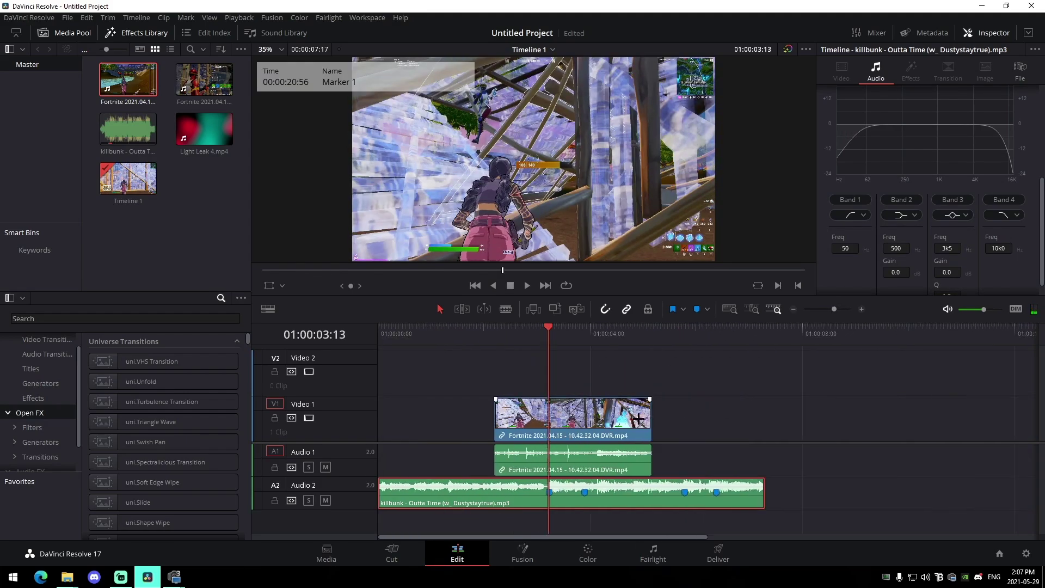
left_click_drag(580, 415, 531, 413)
left_click(649, 418)
left_click_drag(435, 415, 379, 429)
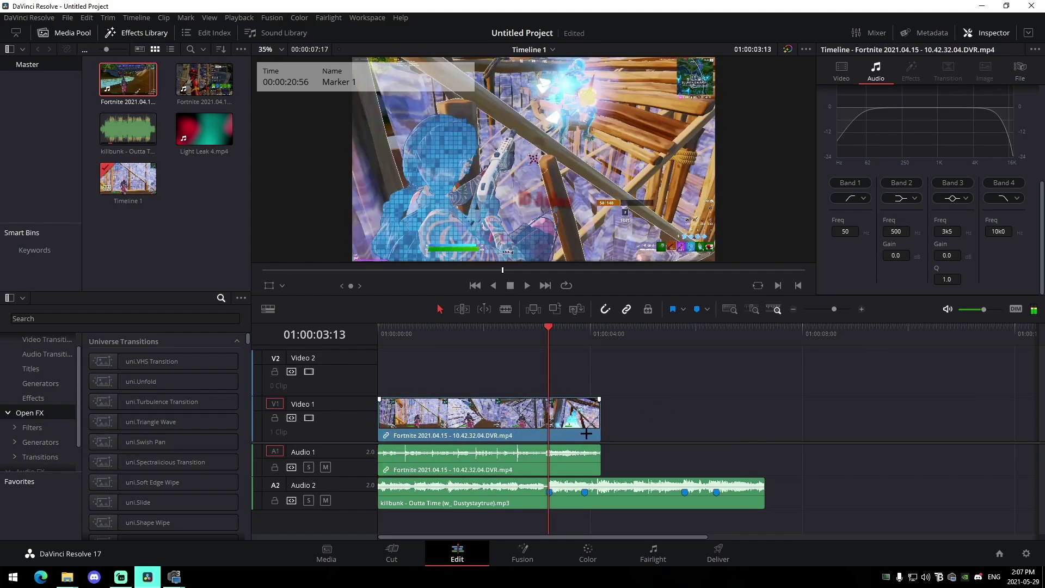
left_click_drag(599, 426, 582, 426)
Mark the second Fortnite clip from 00:00:38:08 to 00:00:41:29 and place it on Video 1 after the first clip.
left_click(205, 79)
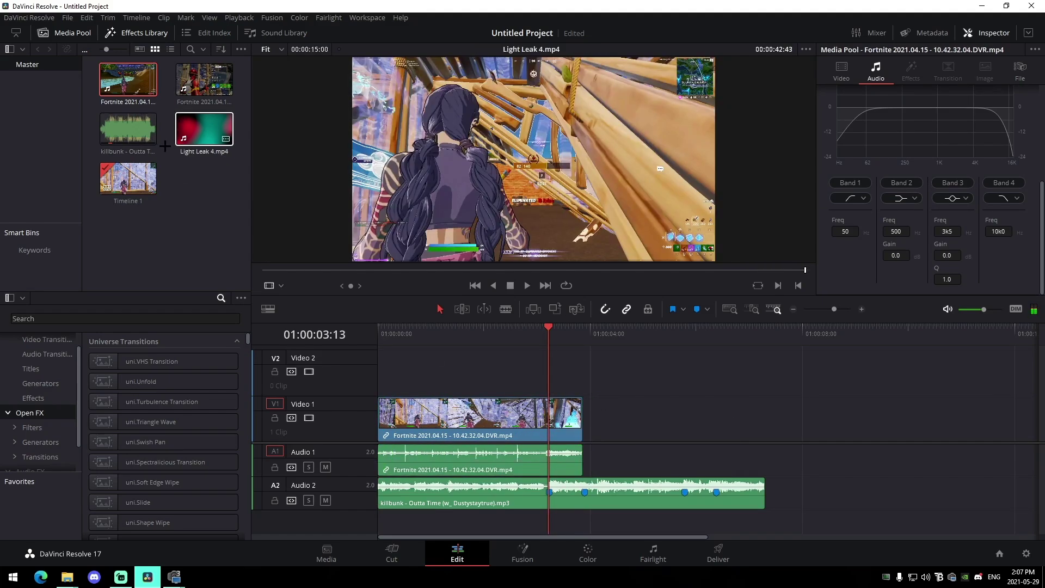
left_click_drag(663, 278, 721, 291)
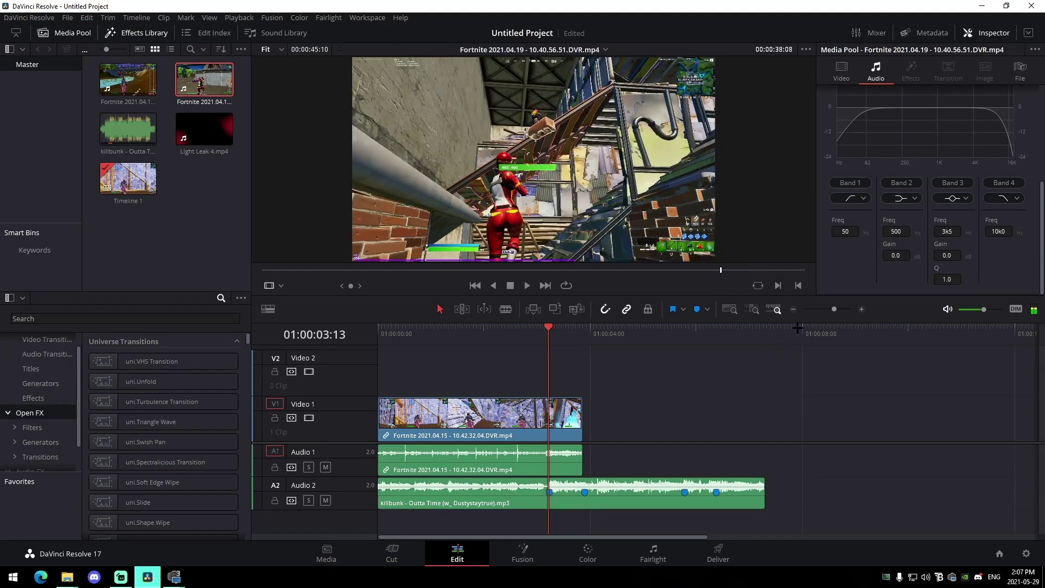
left_click(780, 285)
left_click(761, 269)
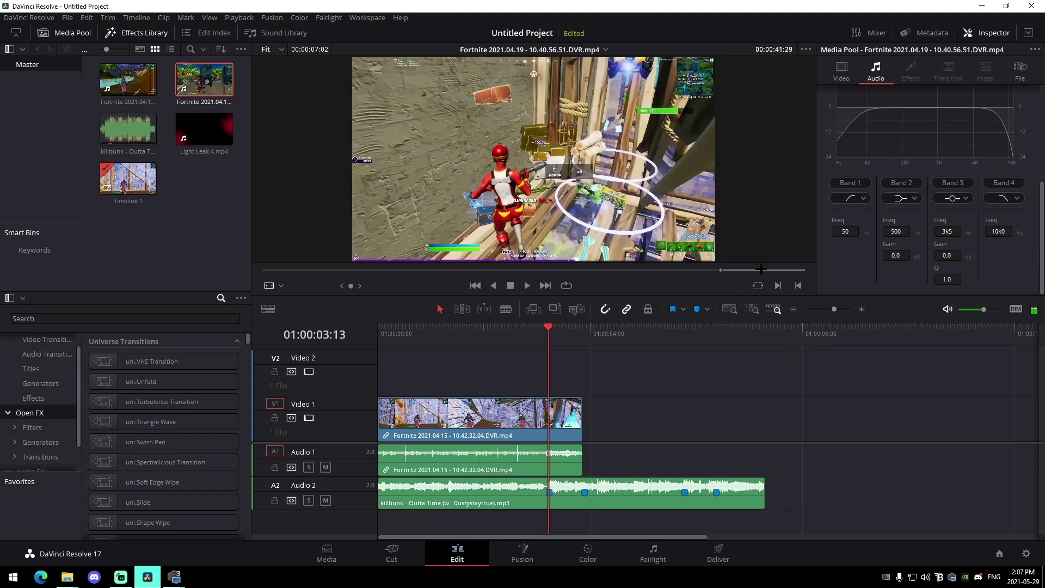
mouse_move(661, 270)
left_mouse_down()
mouse_move(626, 348)
mouse_move(695, 390)
left_mouse_up()
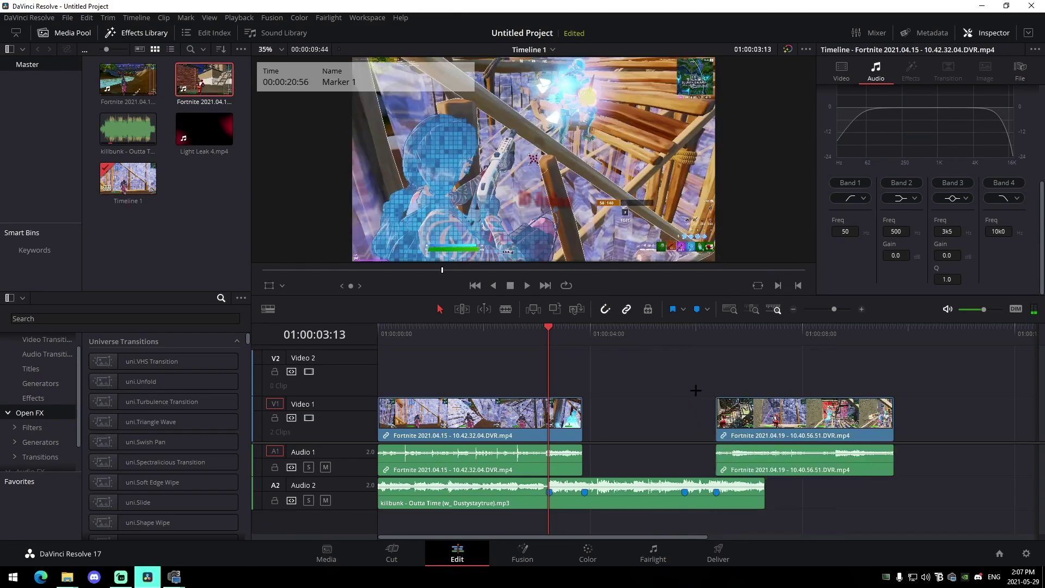
Align the second clip's shot with the marker at 01:00:05:46 and adjust its edges so it starts where the first clip ends.
left_click(686, 334)
left_click_drag(844, 423, 744, 427)
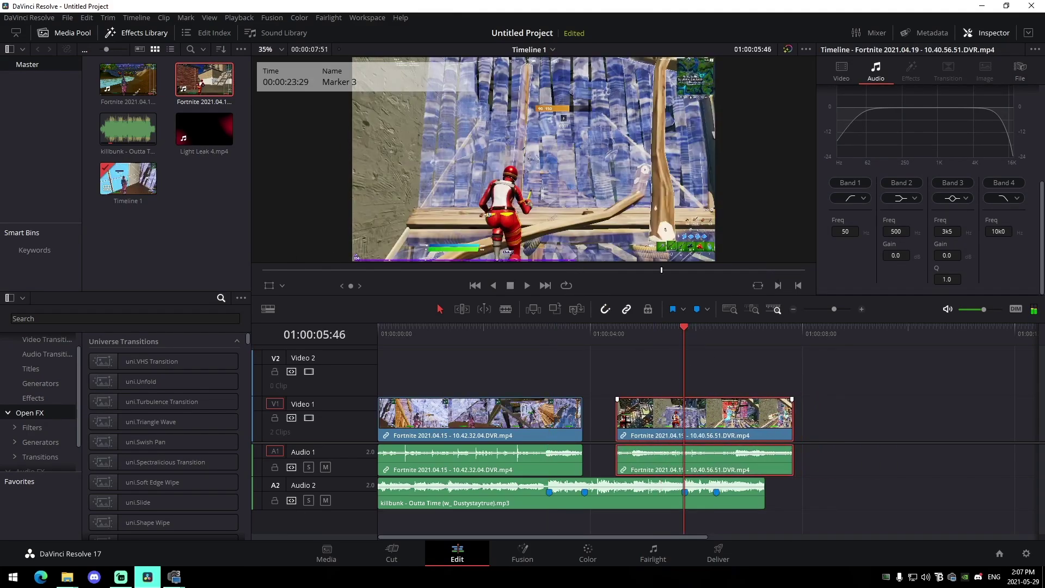
left_click_drag(621, 430, 660, 431)
left_click_drag(719, 413, 668, 412)
left_click(801, 415)
left_click_drag(605, 423, 585, 422)
left_click_drag(739, 424, 747, 422)
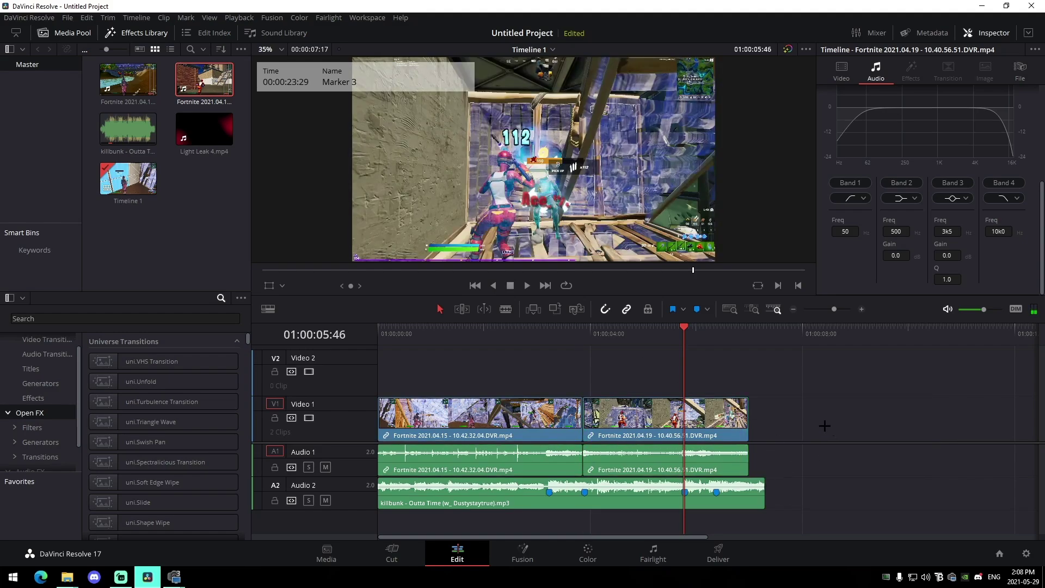
Place the playhead at the 01:00:03:13 marker and open the first clip's retime curve, displaying only Retime Speed.
left_click(550, 337)
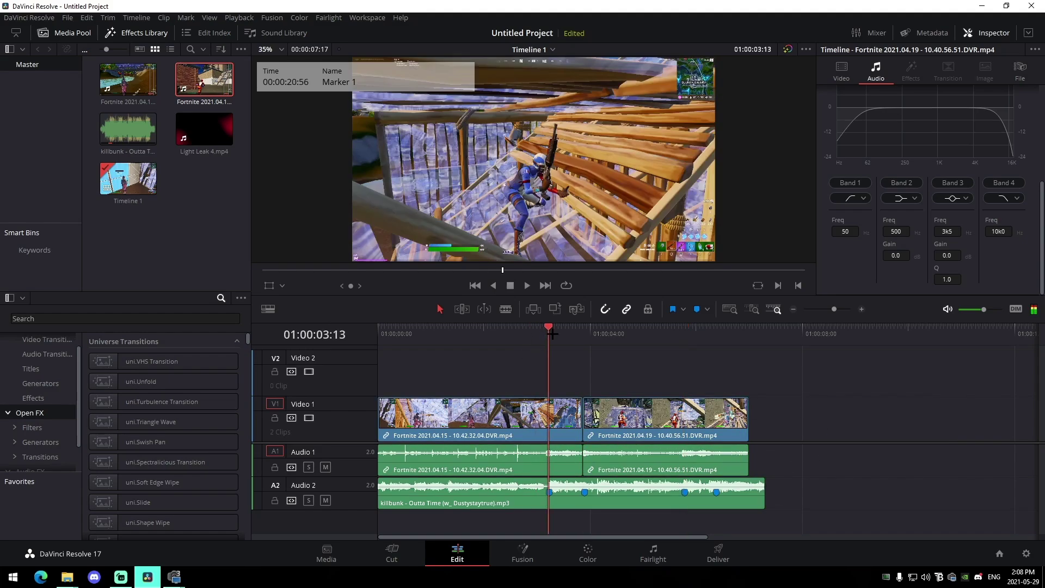
left_click_drag(837, 308, 840, 309)
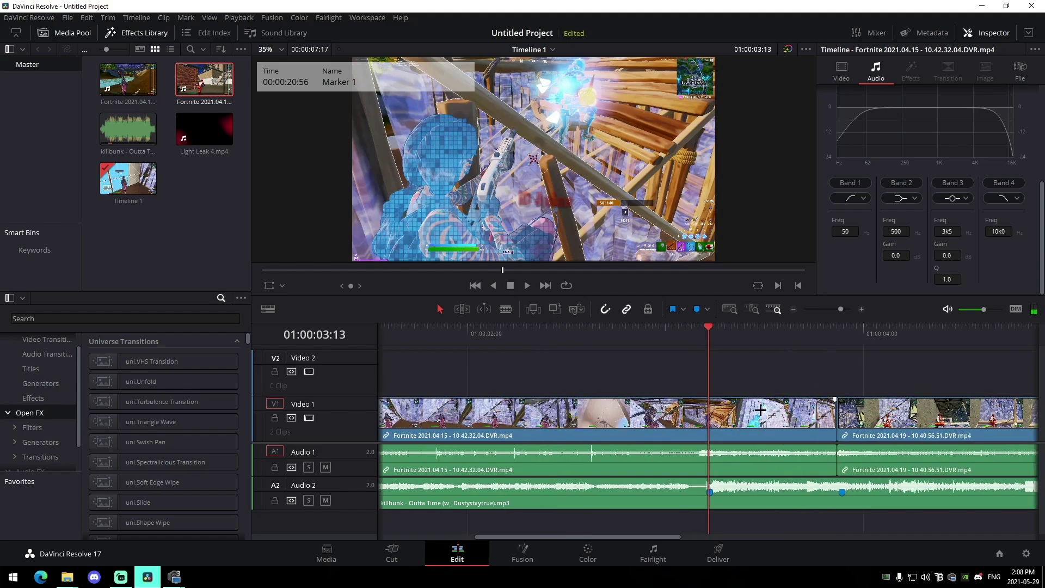
right_click(760, 410)
left_click(742, 381)
right_click(745, 406)
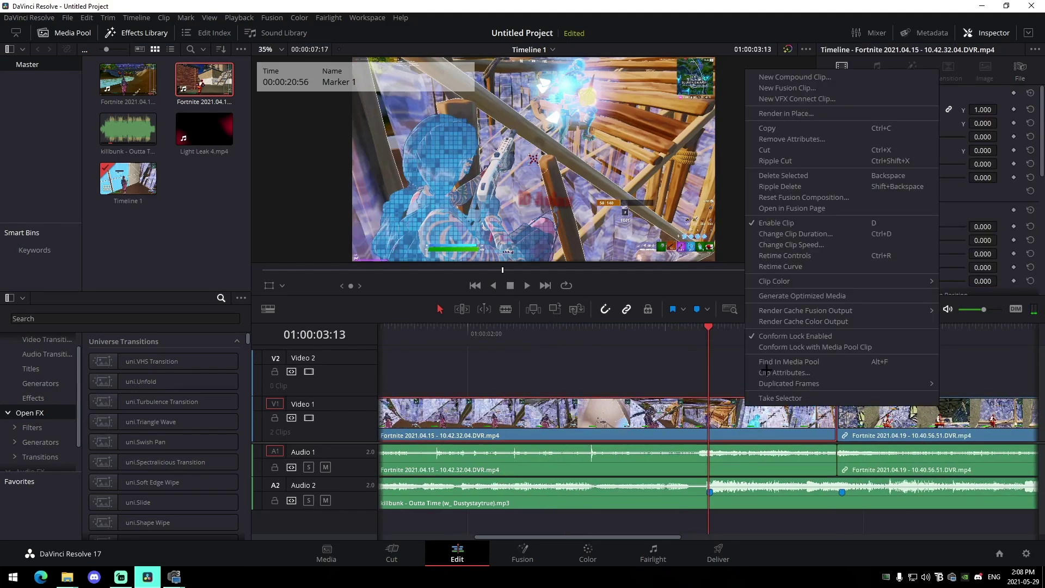
left_click(792, 266)
left_click(389, 404)
left_click(393, 562)
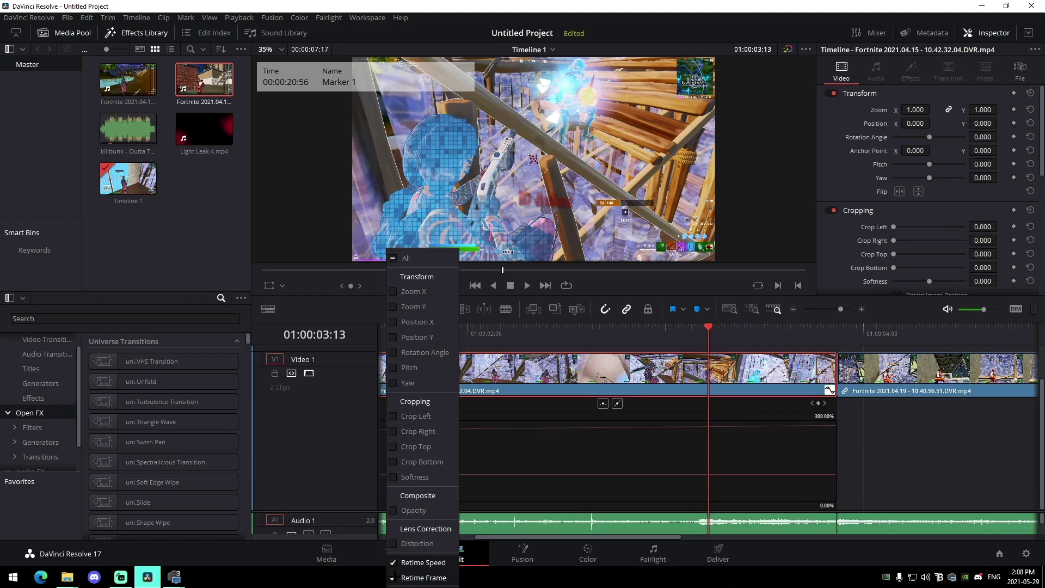
Add Retime Speed keyframes at 01:00:03:13 and 01:00:03:07 on the first clip and raise the speed between them.
left_click(818, 403)
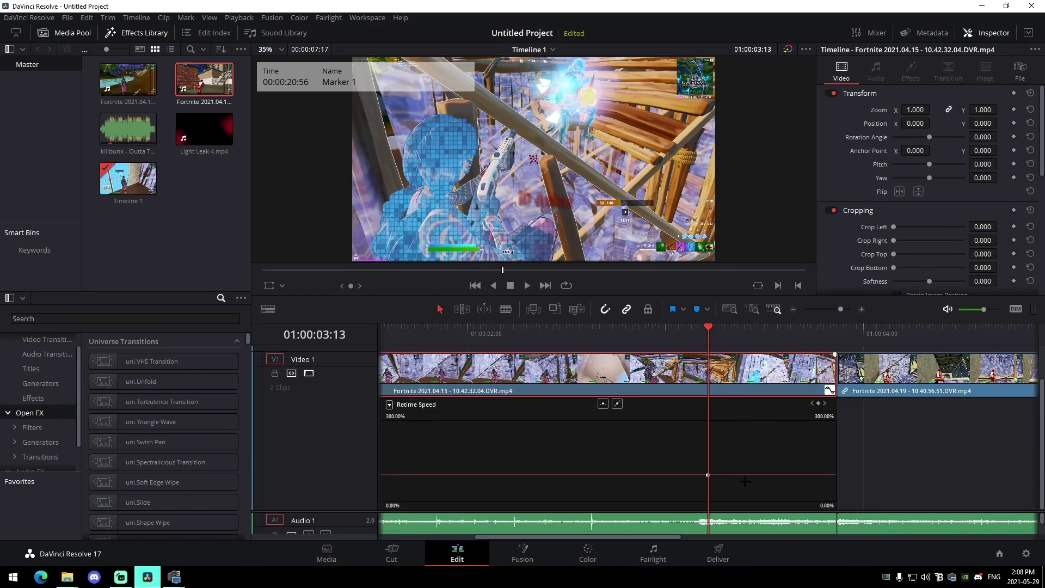
key("Left")
key("Left")
key("Left")
key("Left")
key("Left")
key("Left")
key("Left")
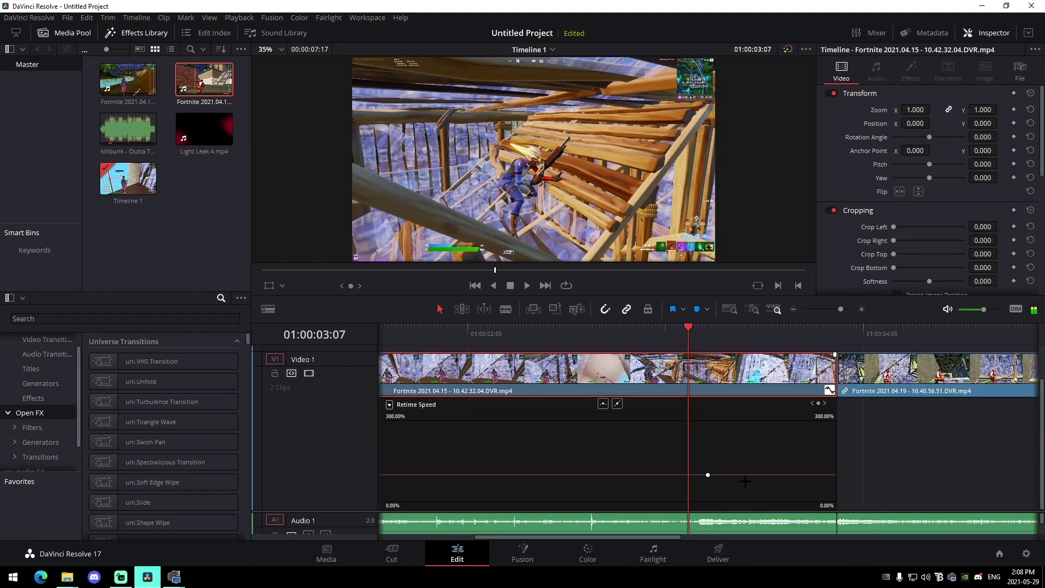
left_click_drag(708, 474, 691, 448)
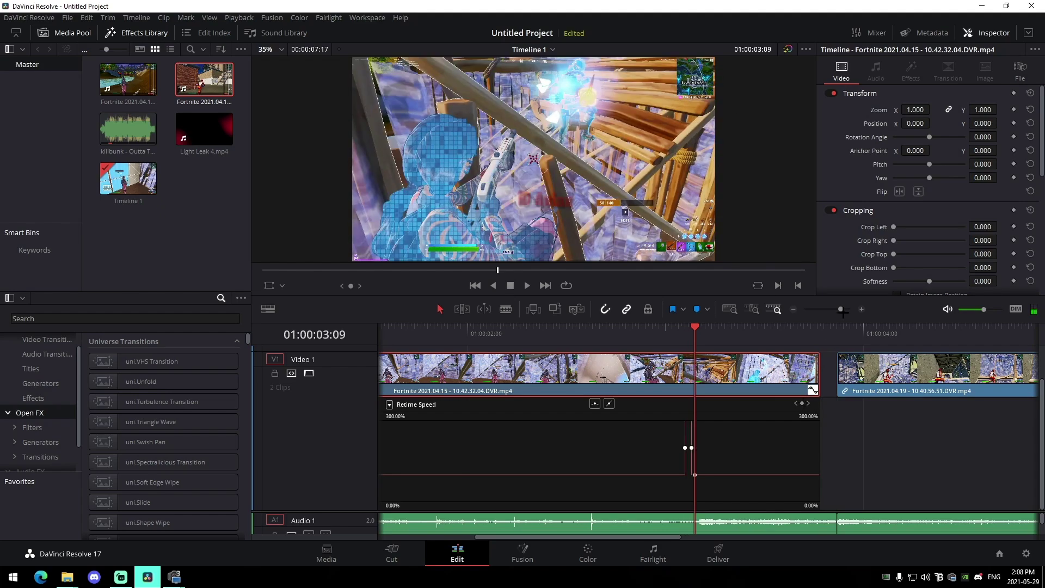
Lower the first clip's speed after the fast section and smooth the retime curve at both speed keyframes.
left_click_drag(841, 309, 846, 310)
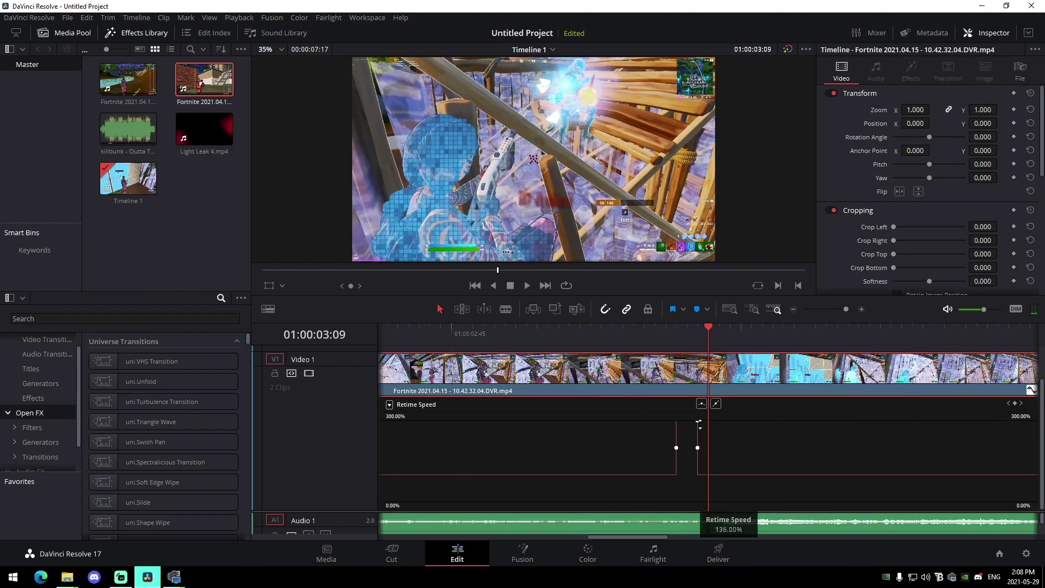
left_click_drag(699, 424, 744, 525)
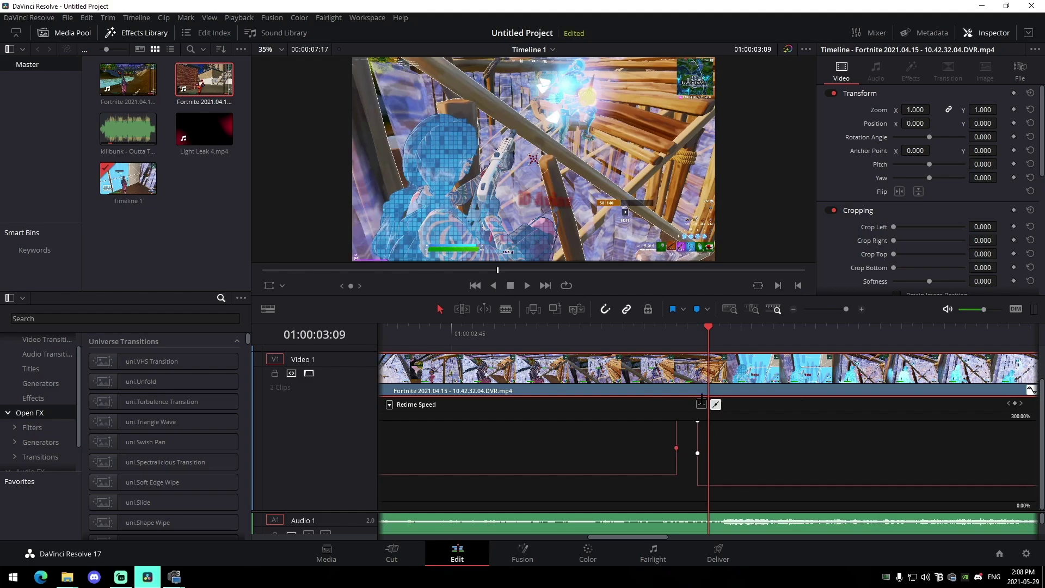
left_click(701, 404)
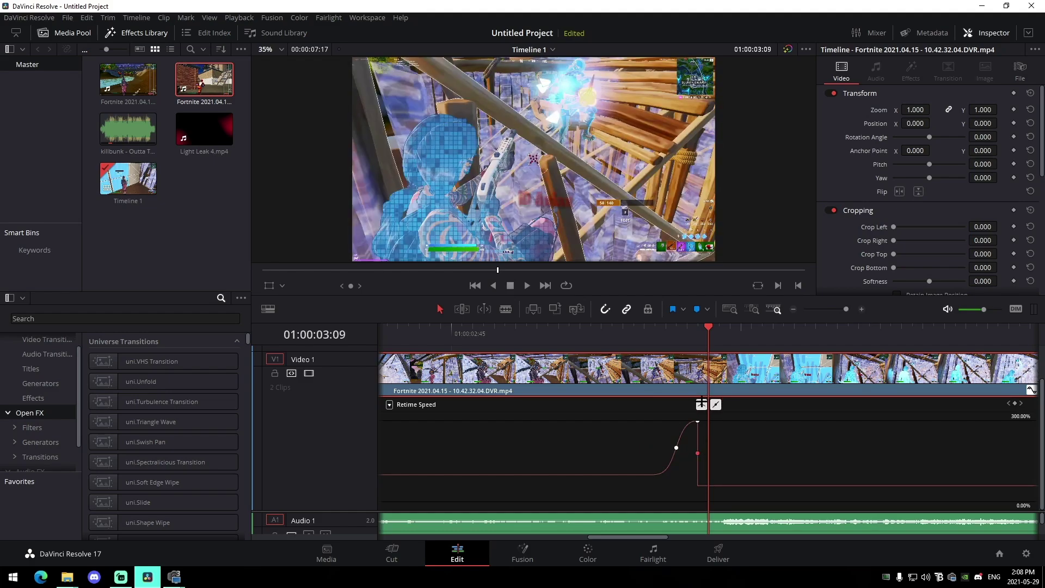
left_click(702, 404)
left_click_drag(846, 309, 841, 308)
scroll(745, 528, "down", 1)
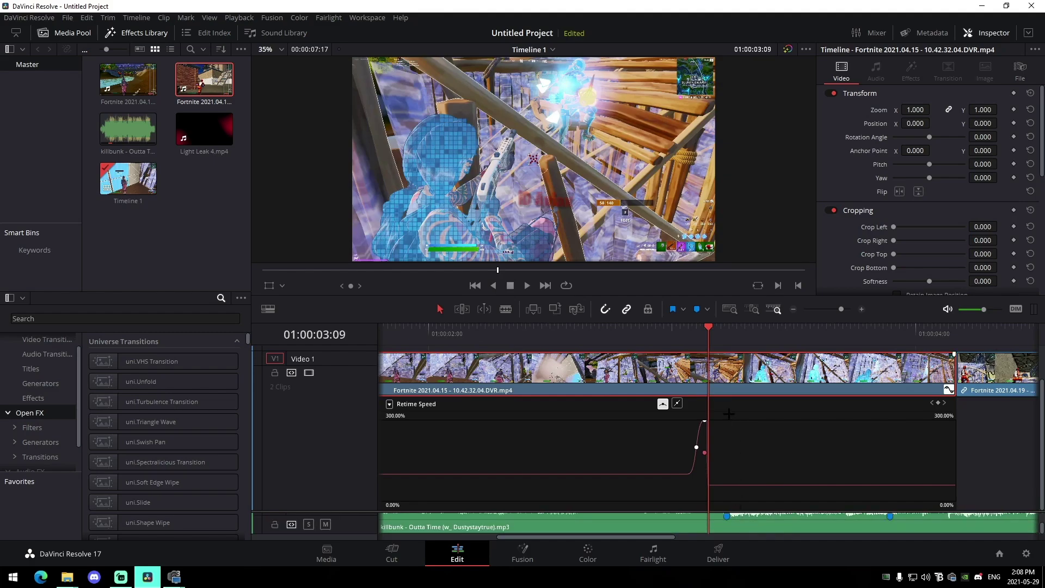
Roll the cut between the two gameplay clips back to the second music marker.
mouse_move(722, 333)
left_mouse_down()
mouse_move(737, 334)
mouse_move(725, 332)
left_mouse_up()
left_click_drag(768, 373, 788, 366)
left_click_drag(841, 309, 835, 309)
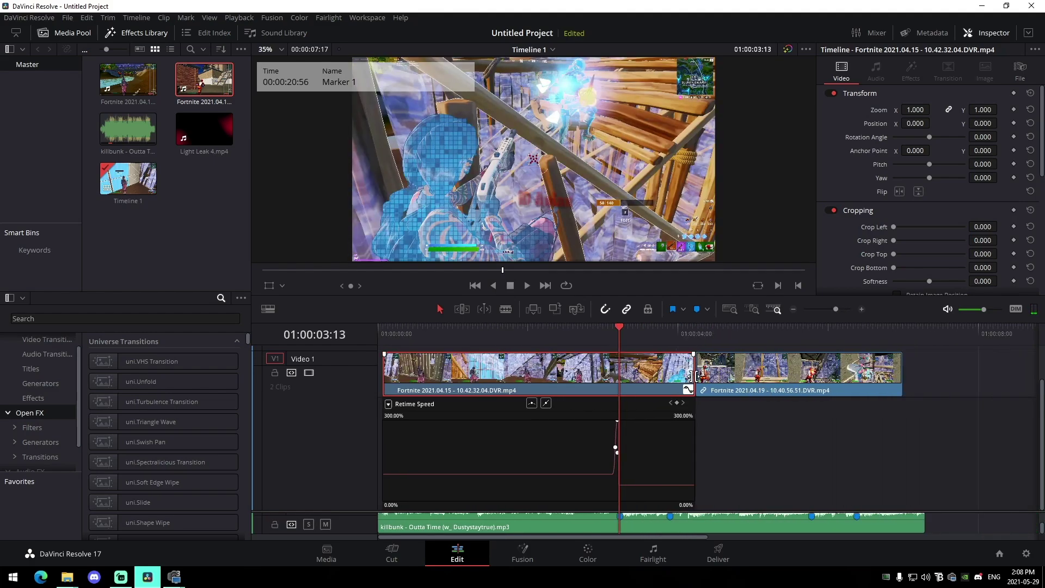
left_click_drag(691, 375, 669, 377)
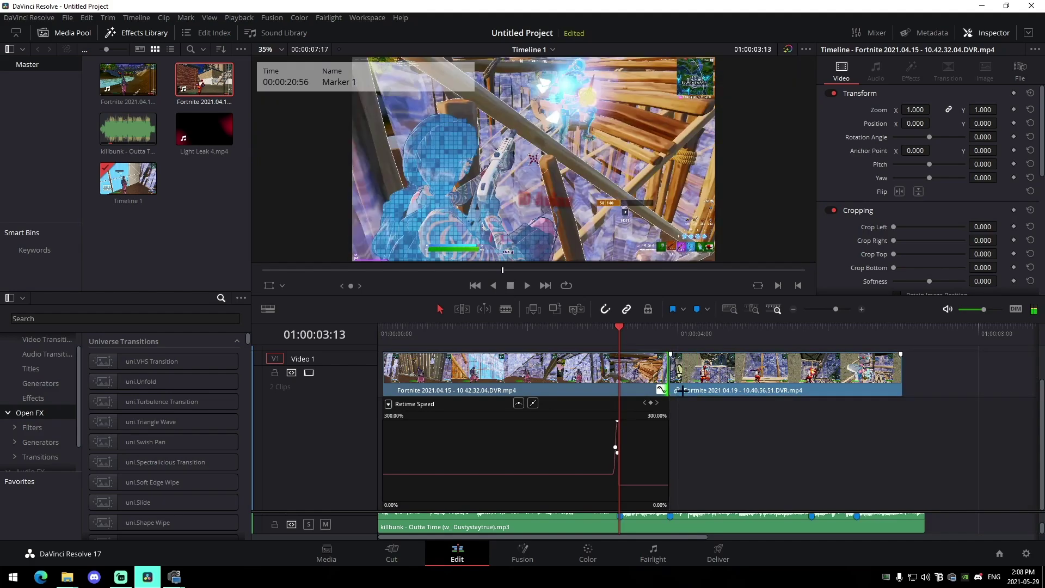
Hide the first clip's retime curve and extend the clip's start to the beginning of the timeline.
scroll(684, 522, "up", 1)
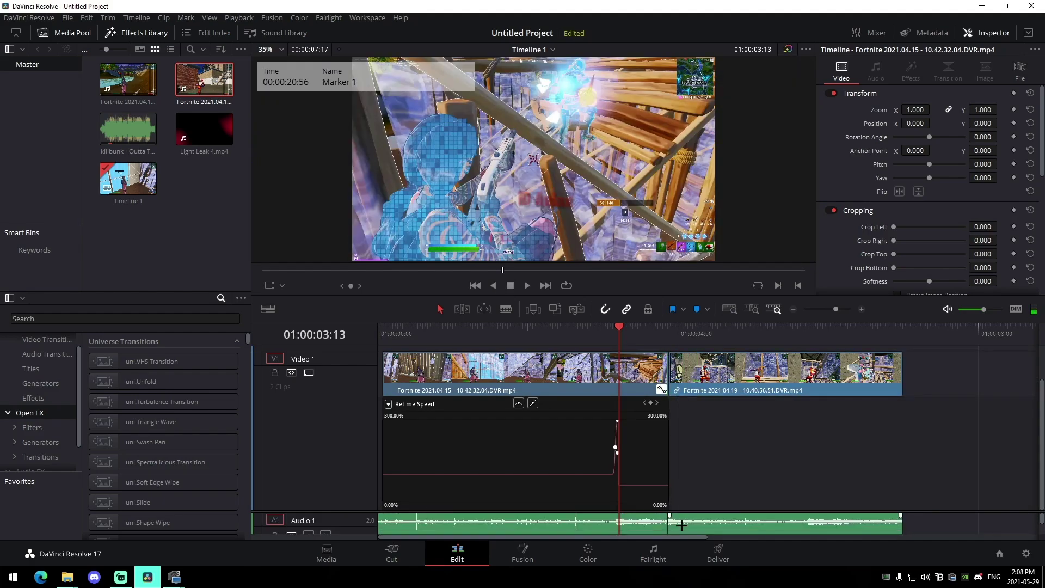
right_click(429, 390)
left_click(454, 264)
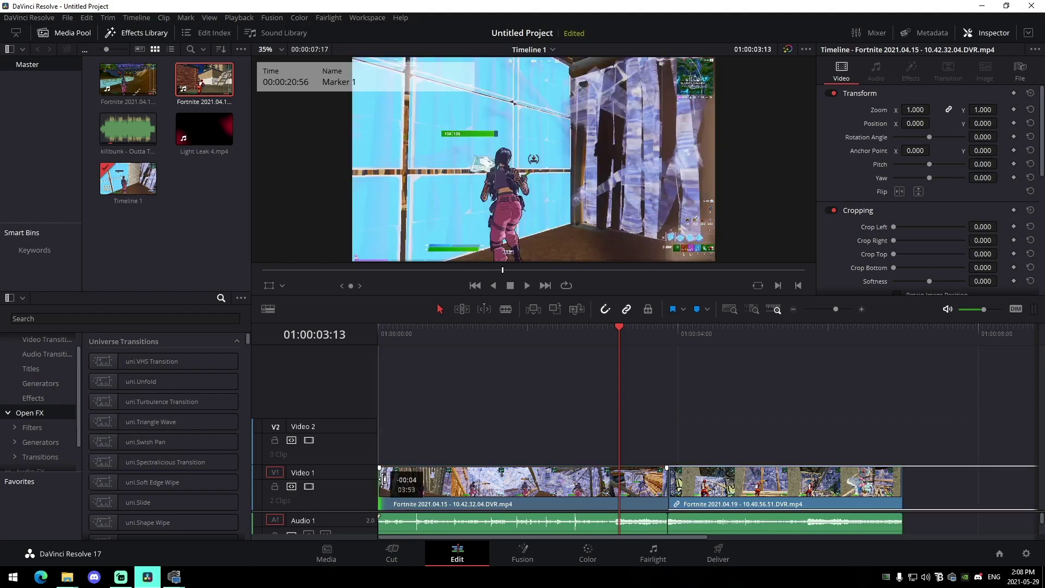
Play the timeline from its start through the cut to check the first clip's speed ramp against the music.
key("Home")
key("space")
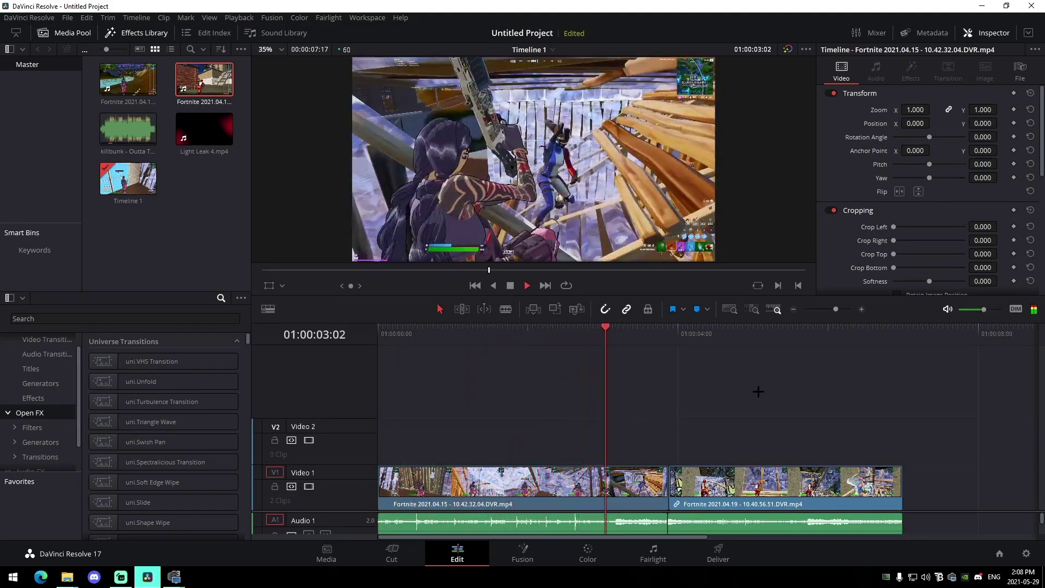
left_click(546, 329)
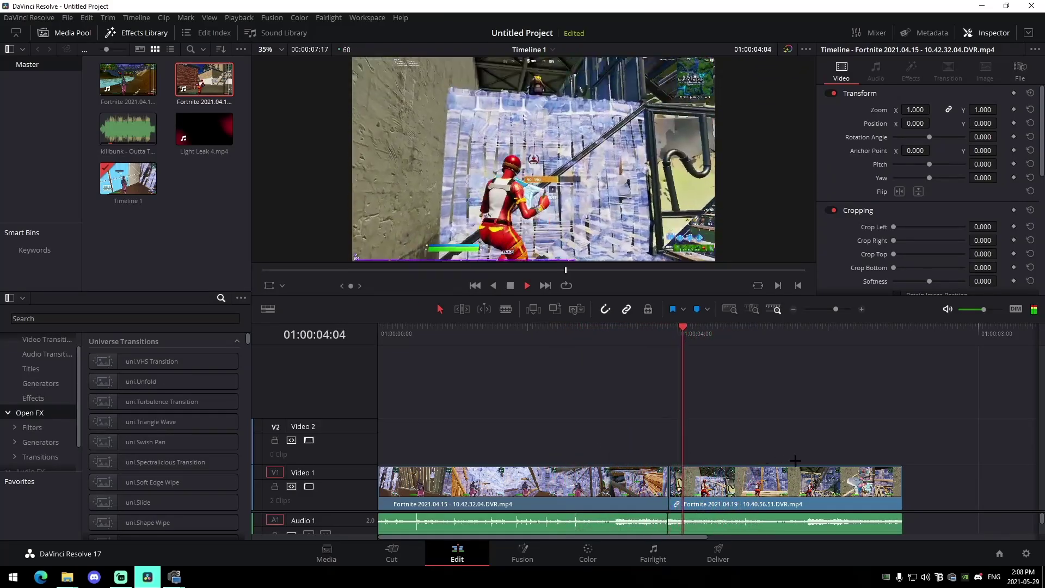
key("space")
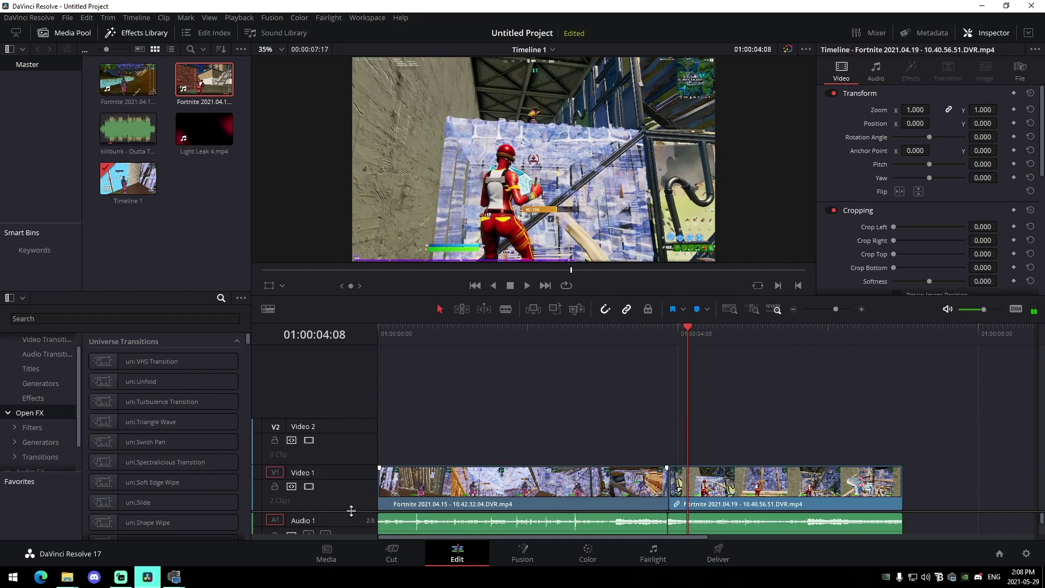
Add Retime Speed keyframes at 01:00:05:46 and 01:00:05:39 on the second clip and raise the speed between them.
scroll(351, 511, "down", 2)
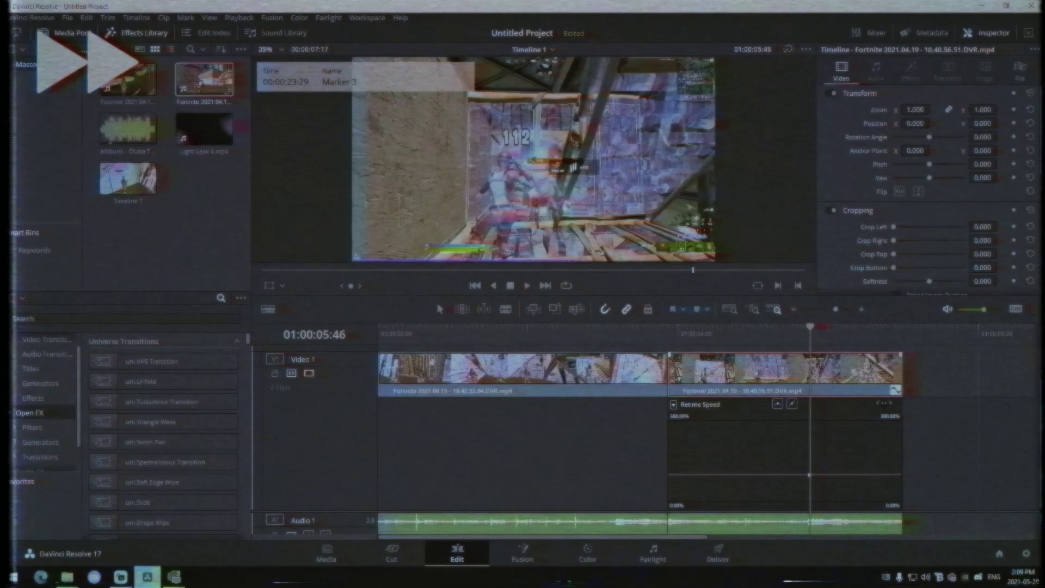
key("Left")
key("Left")
key("Left")
key("Left")
key("Left")
key("Left")
key("Left")
key("Left")
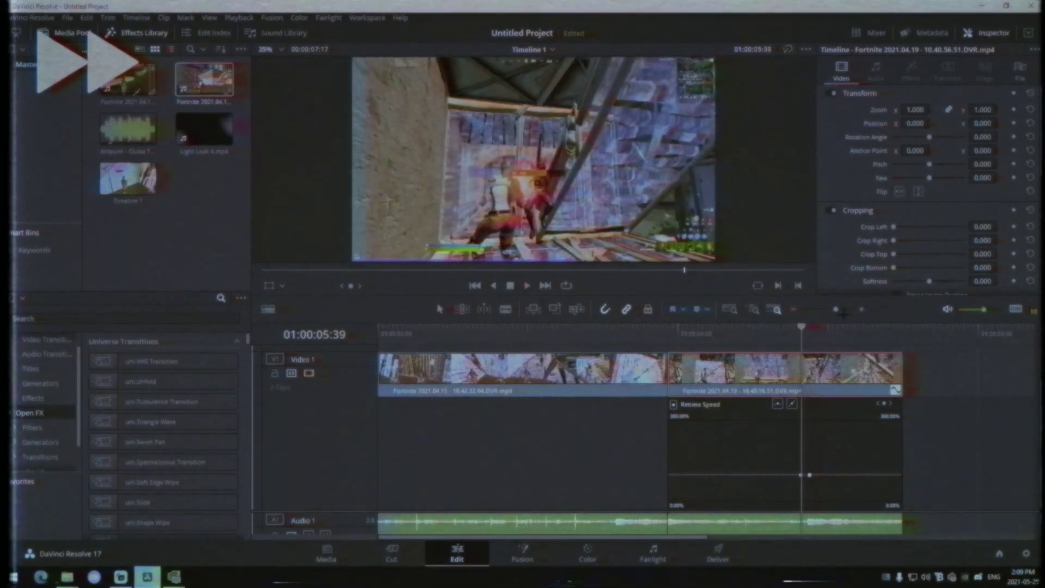
left_click(885, 403)
left_click_drag(805, 475, 805, 422)
Lower the second clip's speed after the fast section and save the project as excelsmuti.
scroll(805, 447, "up", 5)
key("Right")
key("Right")
key("Right")
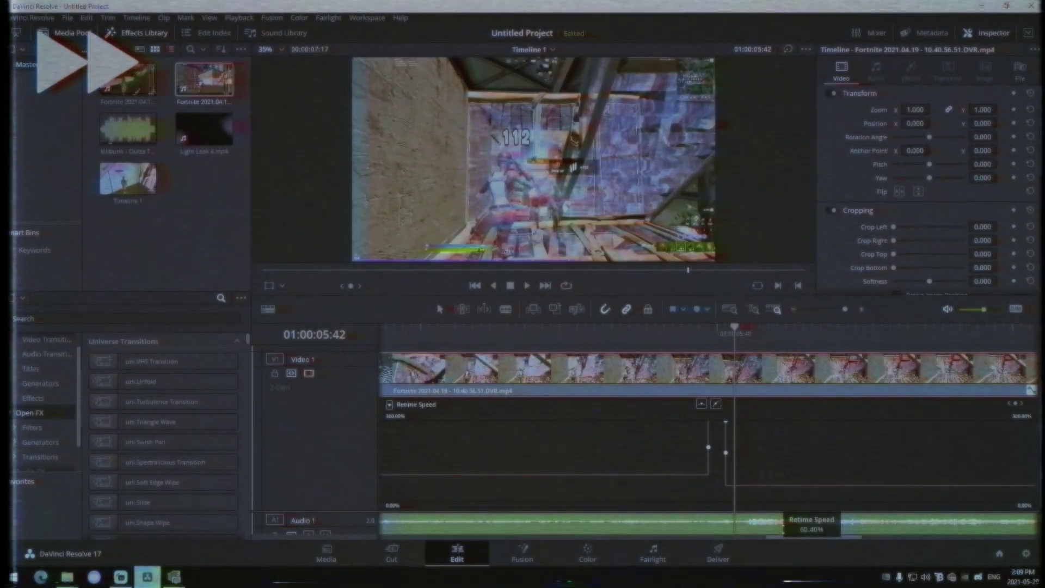
key("ctrl+s")
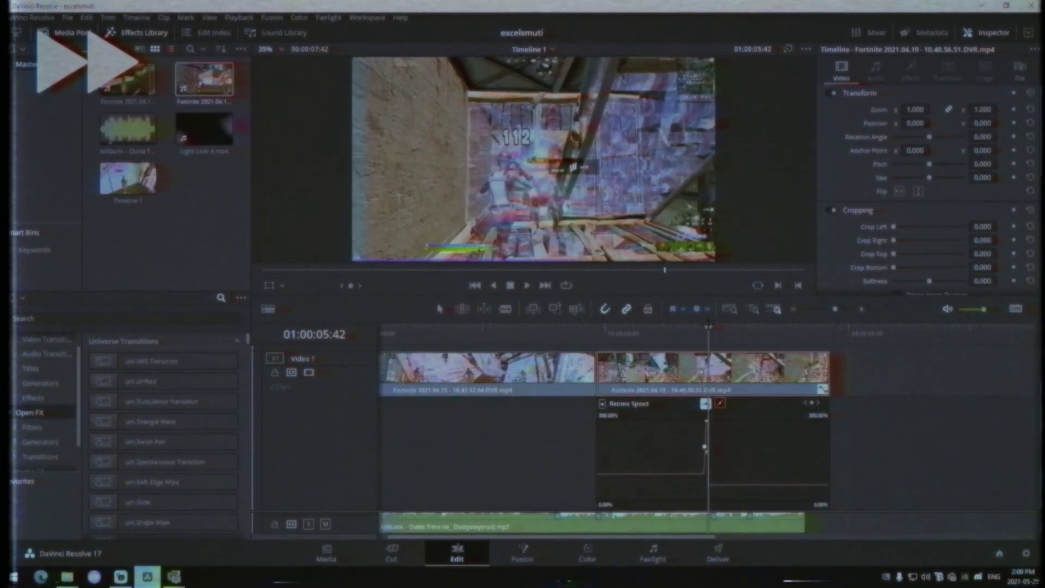
Smooth the second clip's retime curve at both speed keyframes and trim the clip's end to the last music marker.
scroll(708, 447, "up", 10)
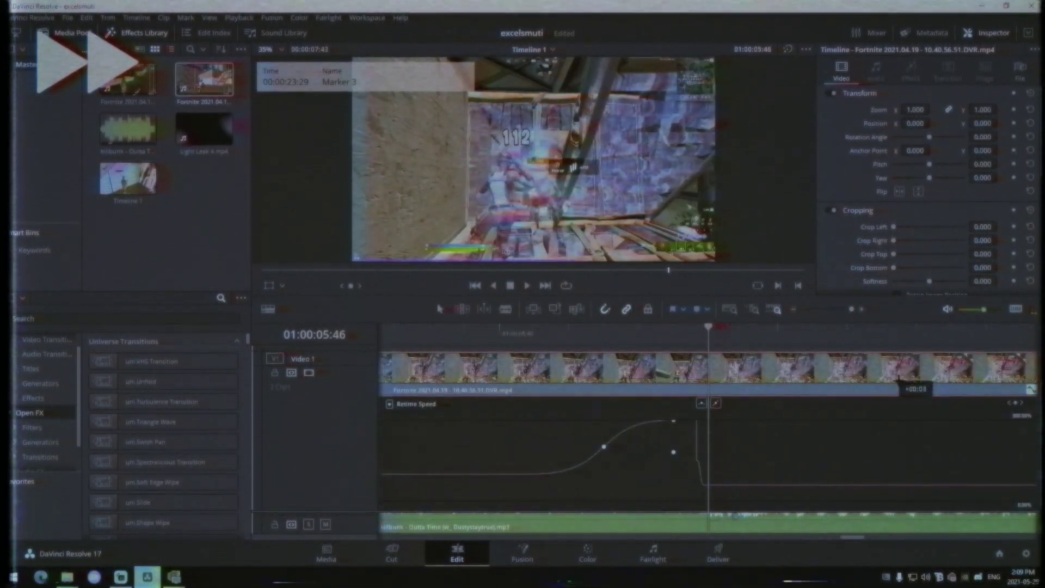
scroll(708, 446, "down", 5)
scroll(708, 446, "down", 5)
left_click_drag(706, 373, 611, 372)
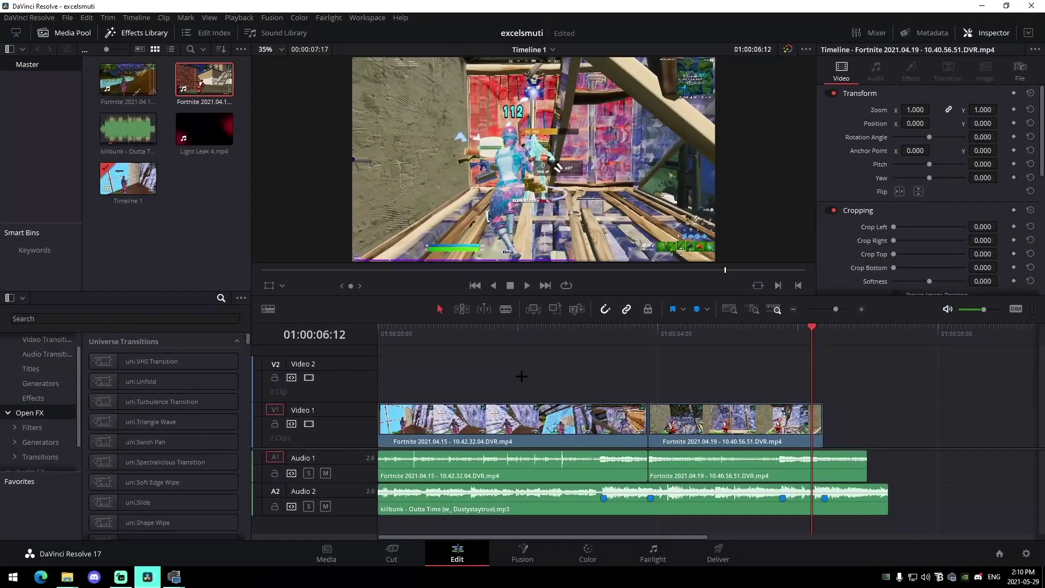
Place an Adjustment Clip on Video 2 starting at the 01:00:03:13 marker.
left_click(603, 339)
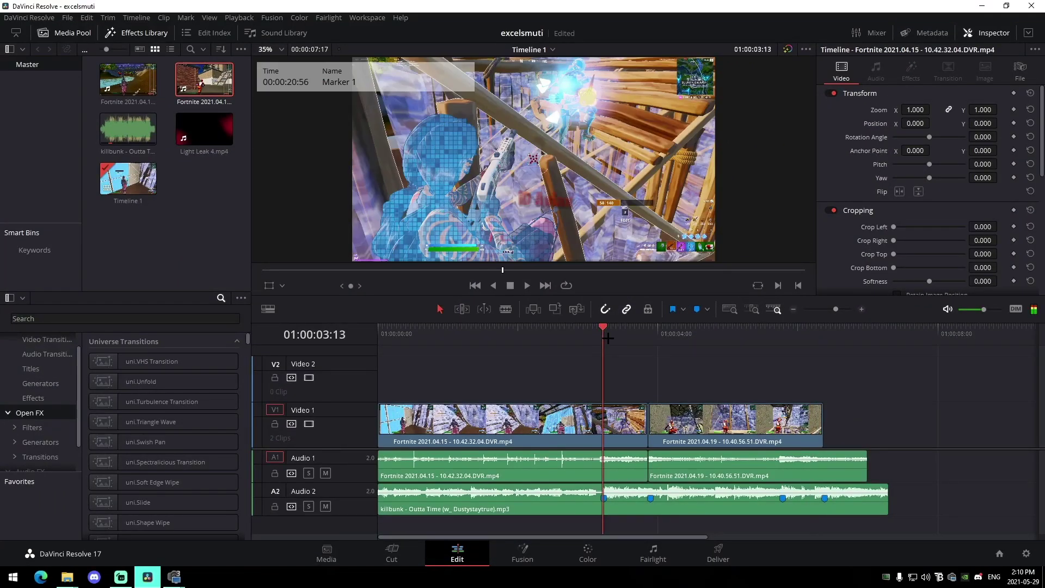
left_click(33, 398)
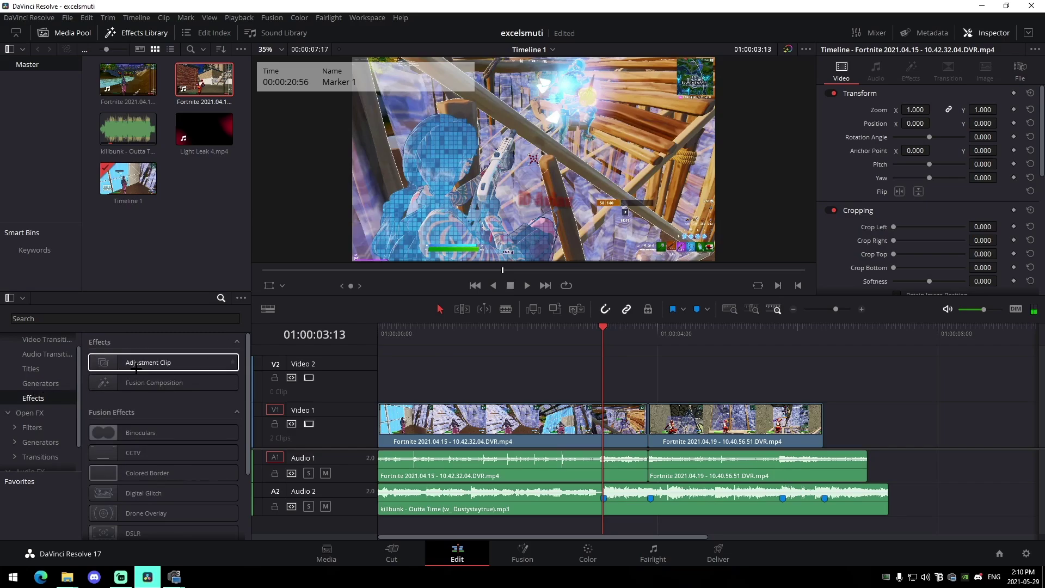
left_click_drag(147, 363, 612, 366)
Split the adjustment clip at 01:00:03:52, where the first gameplay clip ends, and delete the part after it.
left_click(653, 333)
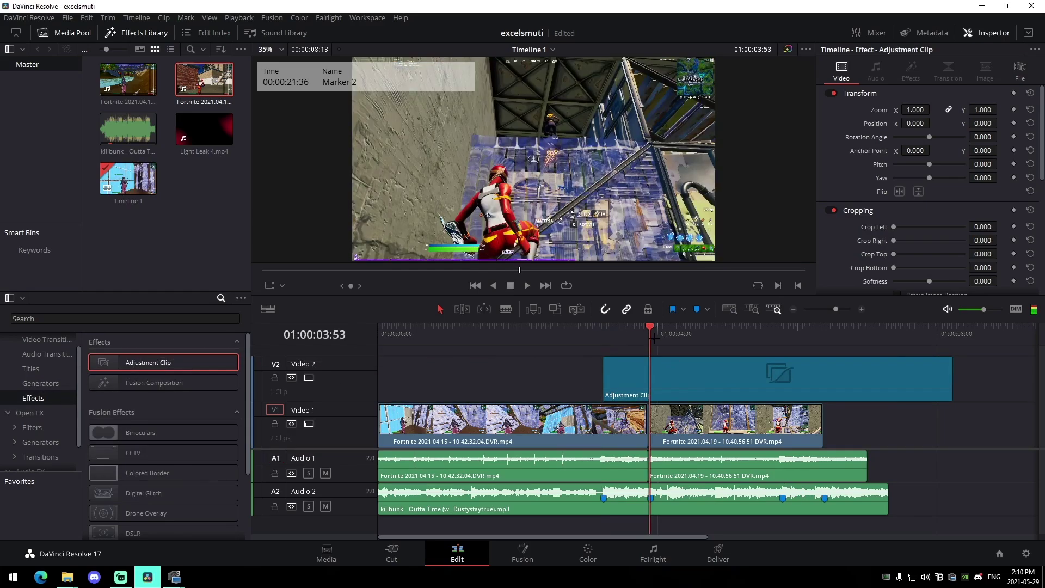
left_click(649, 327)
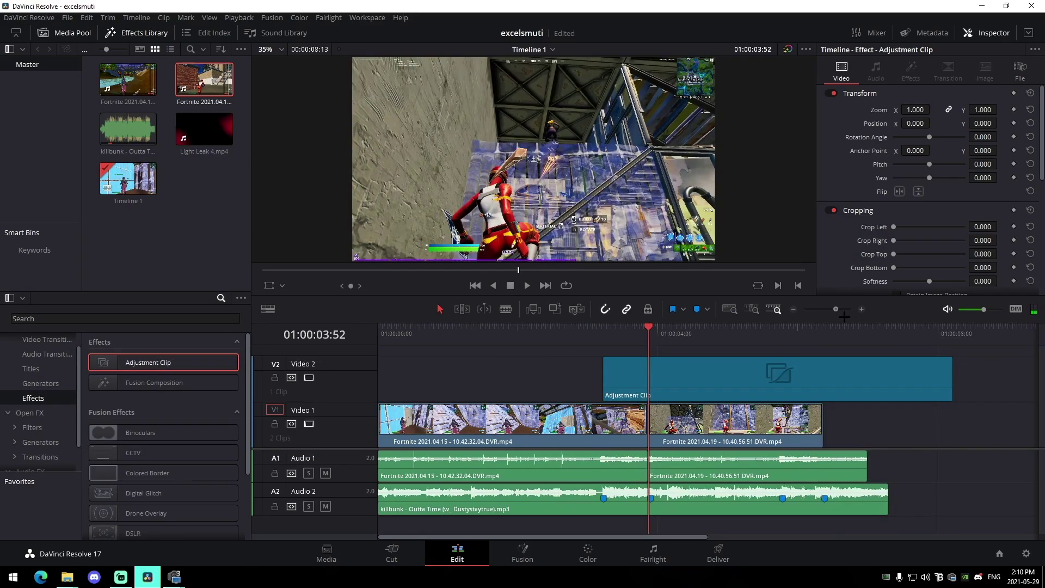
left_click_drag(838, 310, 845, 316)
left_click_drag(716, 500, 708, 500)
left_click_drag(844, 310, 832, 314)
left_click(588, 374)
key("ctrl+b")
left_click(581, 377)
key("Delete")
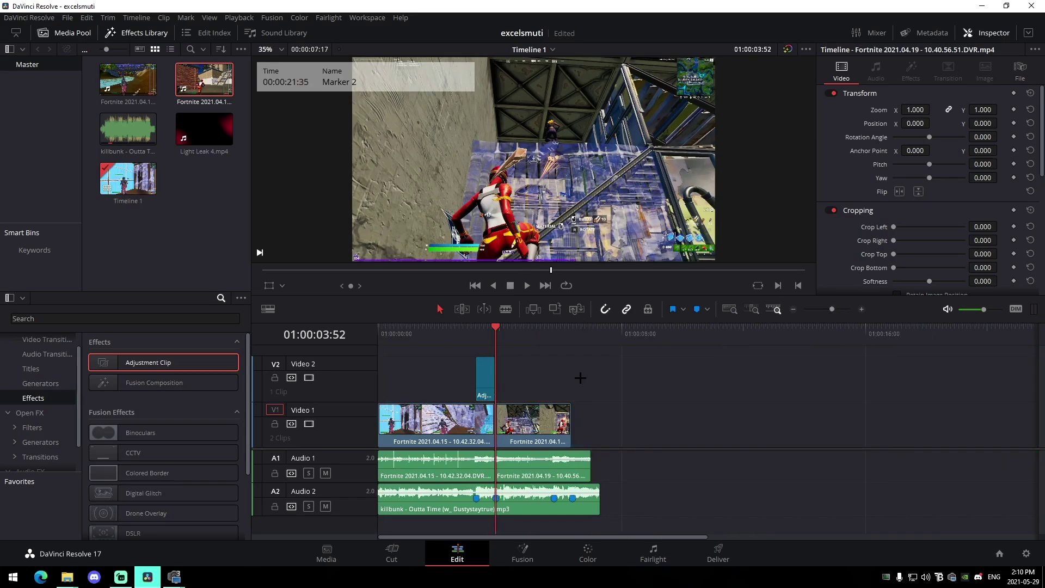
Open the adjustment clip at 01:00:03:13 in Fusion and bring up the Smuti Excel Tutorial folder in File Explorer.
left_click(479, 333)
left_click_drag(837, 309, 841, 309)
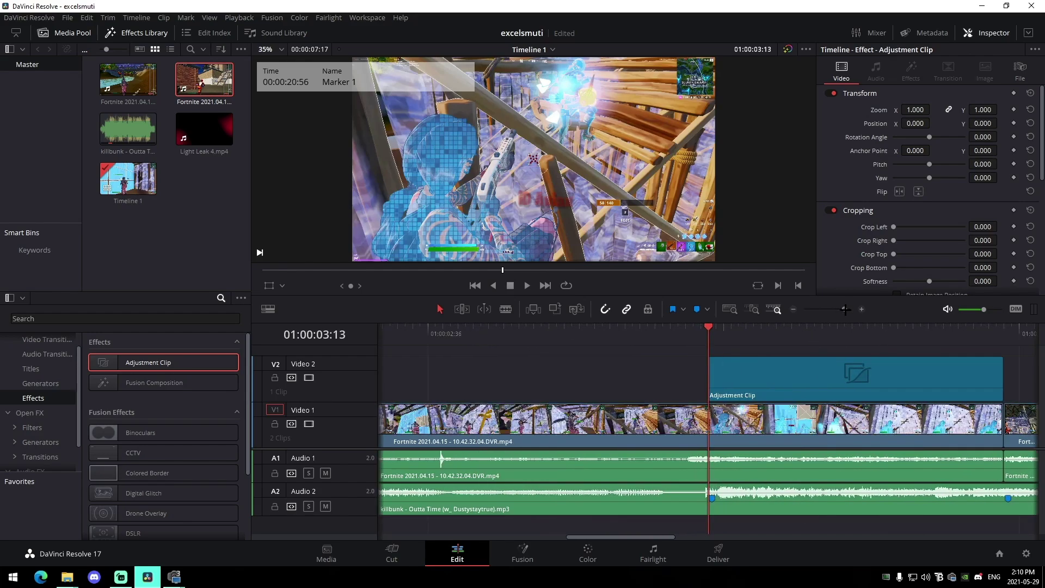
left_click(785, 377)
left_click(522, 552)
mouse_move(67, 577)
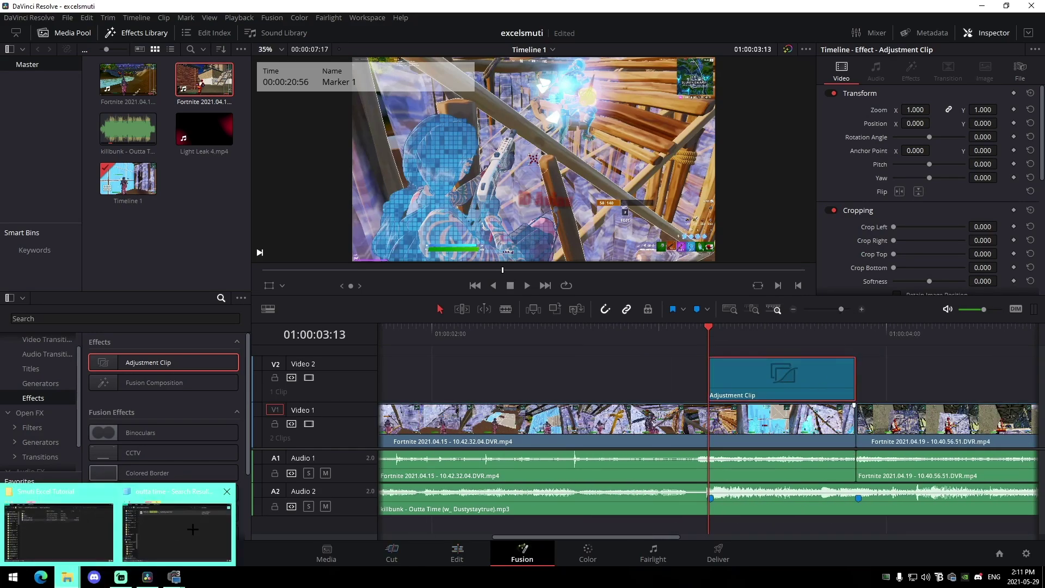
left_click(67, 522)
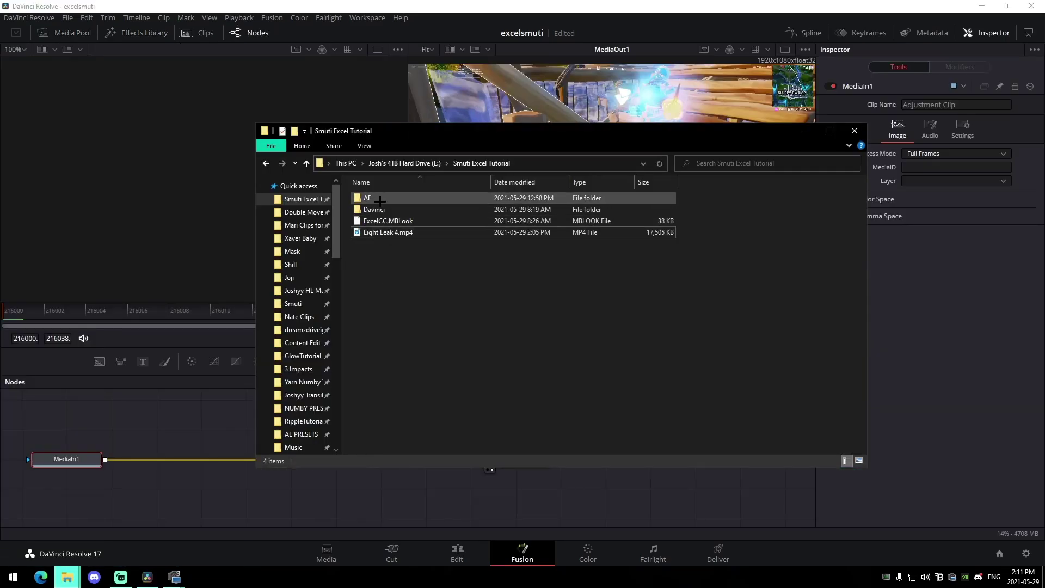
double_click(379, 197)
double_click(392, 198)
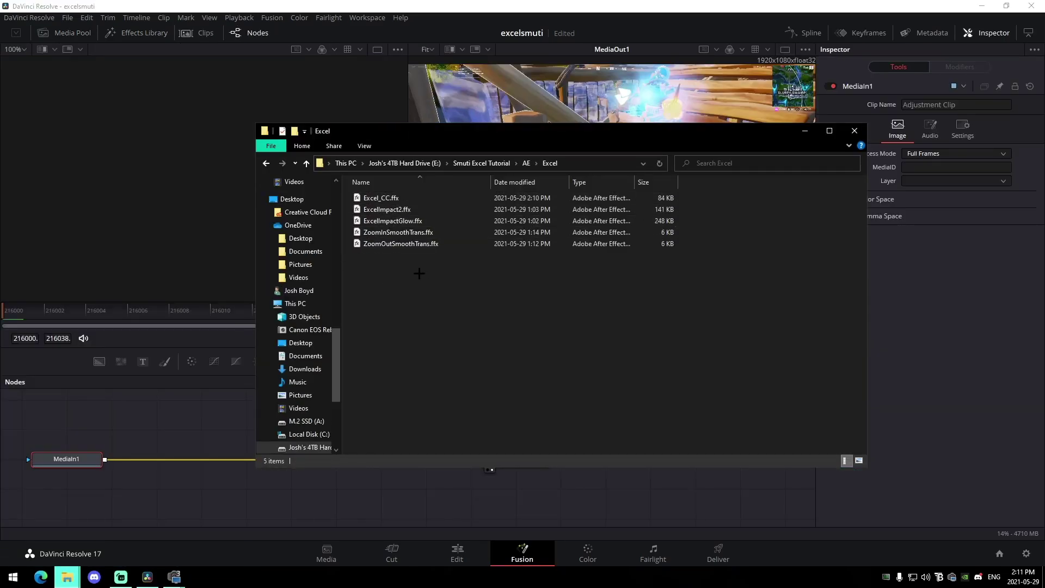
double_click(265, 163)
Add ExcelImpact1.setting from the Davinci folder's Excel subfolder to the node graph and connect its nodes between MediaIn1 and MediaOut1.
double_click(384, 209)
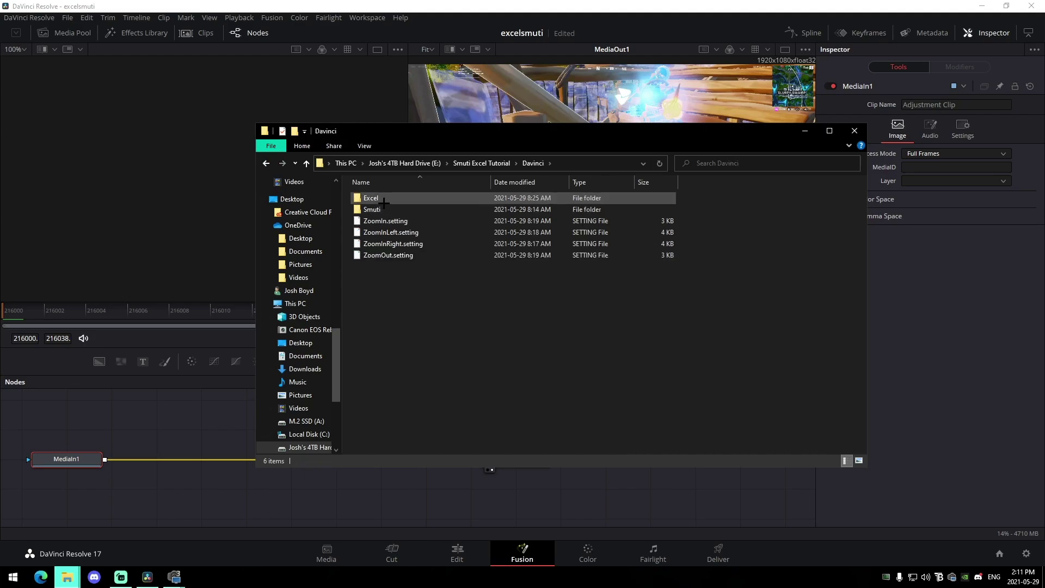
double_click(381, 199)
left_click_drag(419, 232, 220, 498)
left_click(391, 216)
left_click(399, 216)
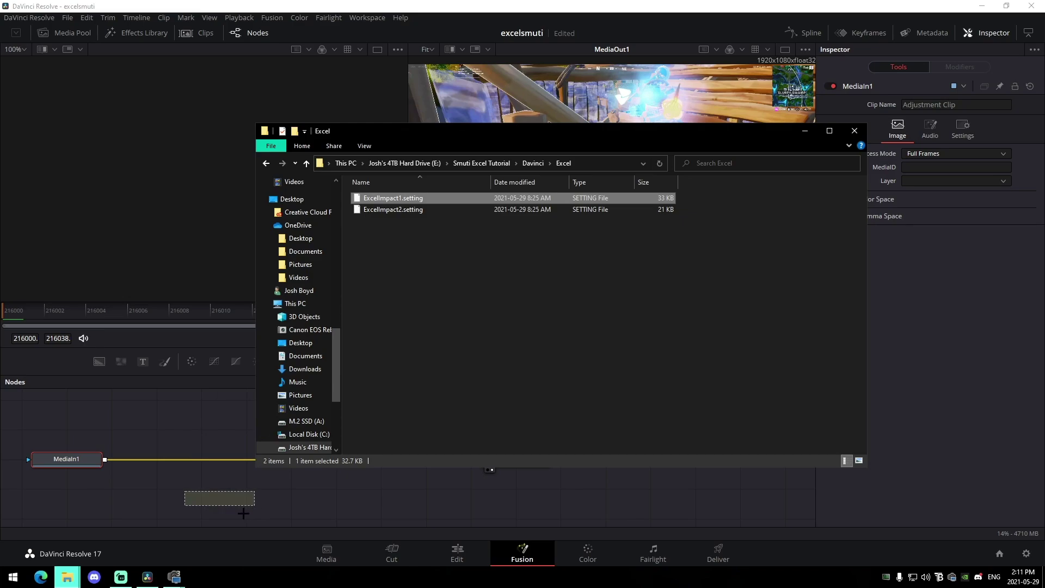
left_click_drag(237, 505, 236, 505)
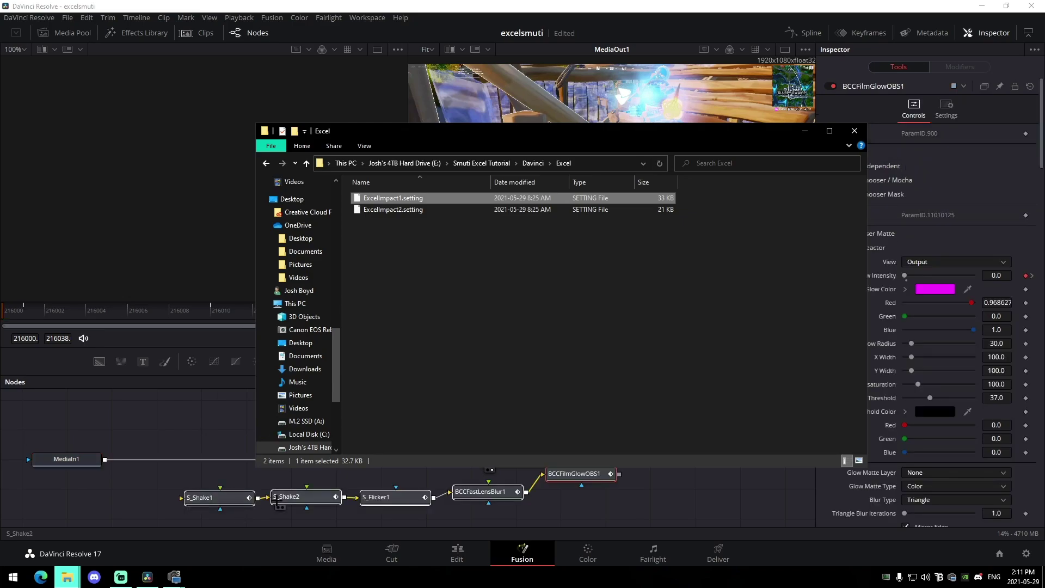
left_click(537, 492)
left_click_drag(515, 458, 131, 500)
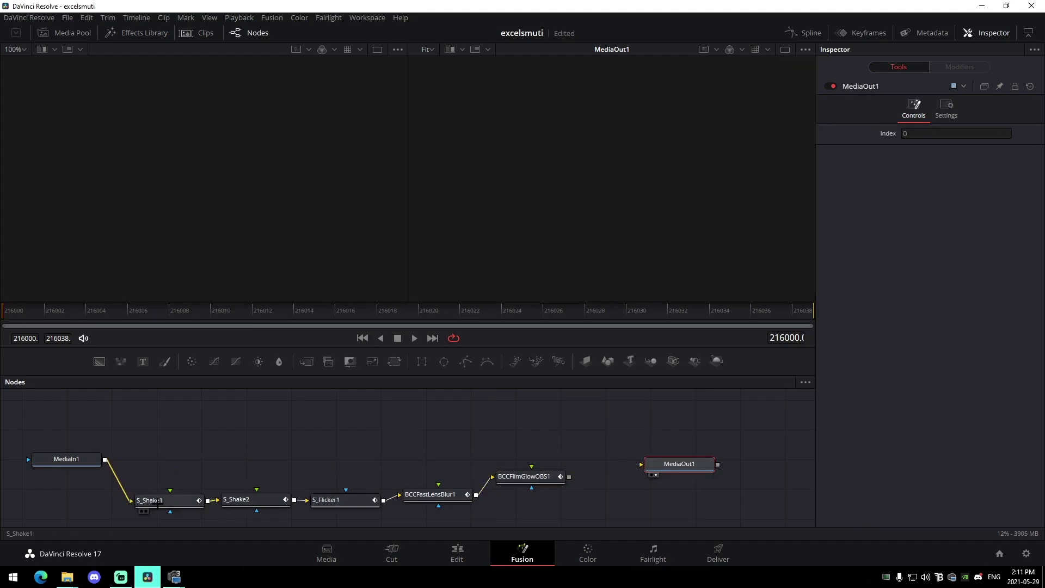
left_click_drag(569, 476, 641, 464)
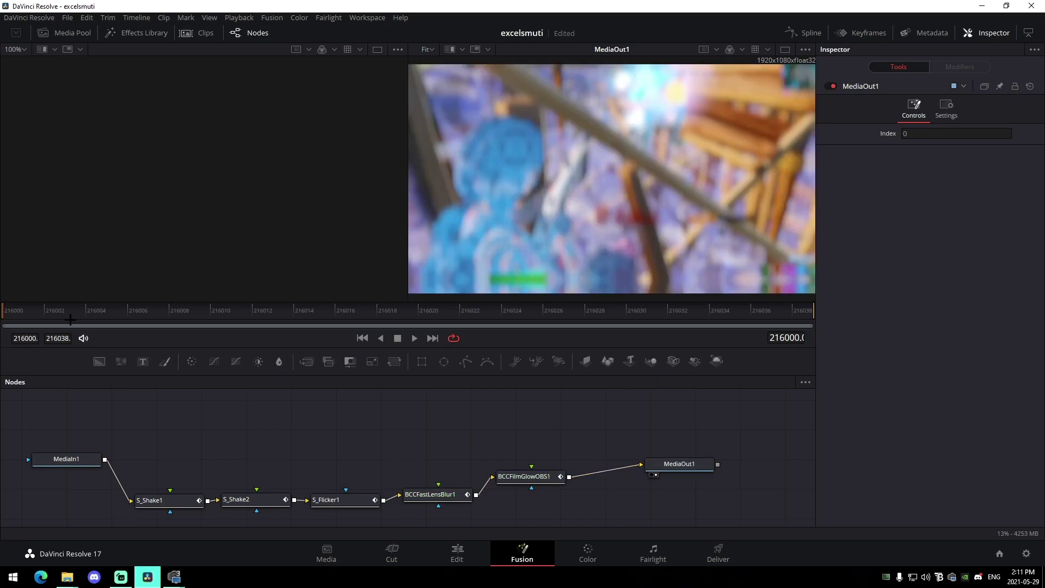
Preview frames of the impact effect and examine the settings of the S_Shake1 and S_Shake2 nodes.
left_click_drag(70, 320, 167, 292)
left_click(180, 488)
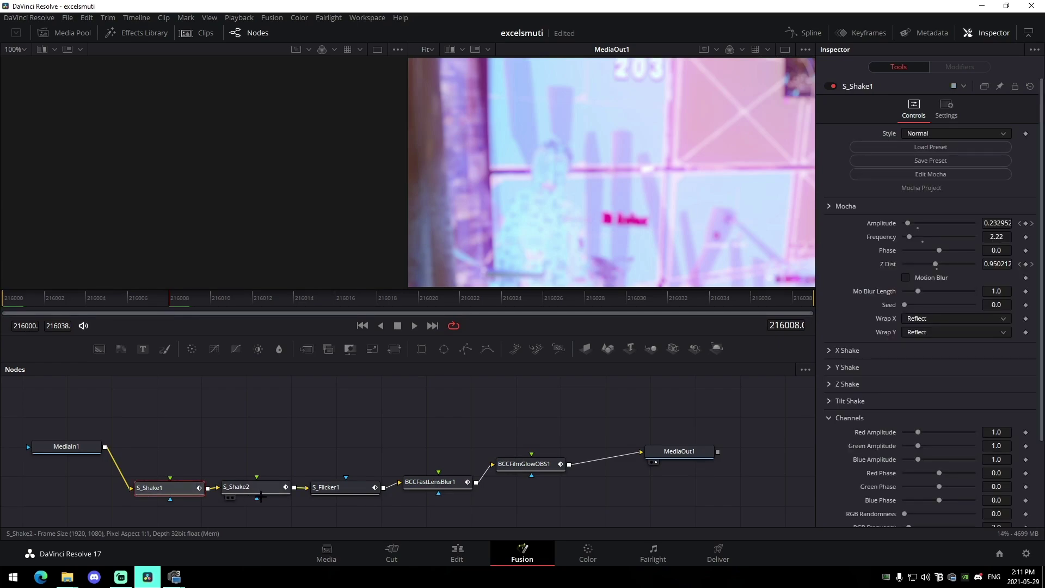
left_click(258, 488)
left_click_drag(46, 297, 2, 297)
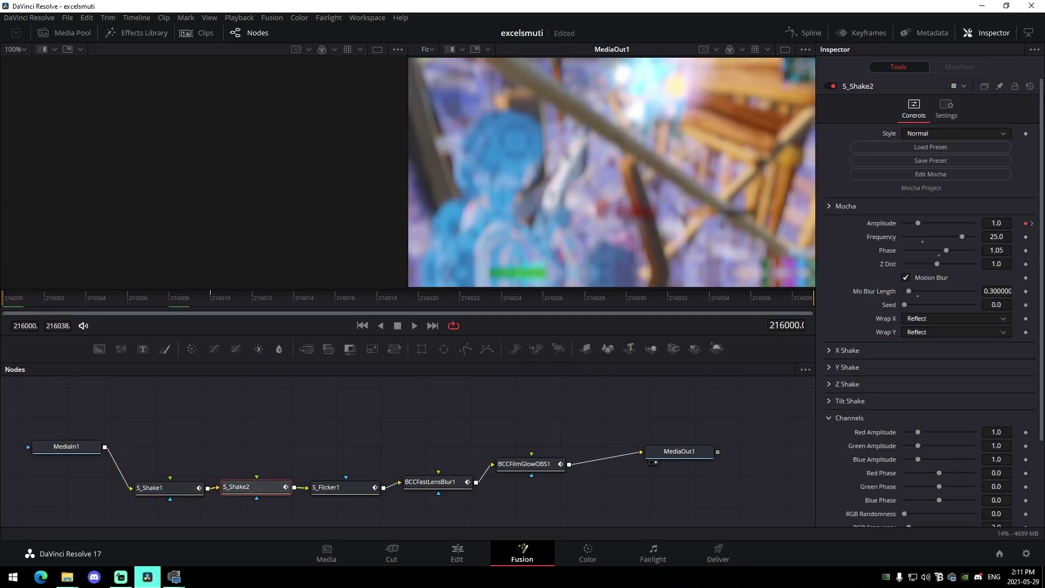
left_click(174, 488)
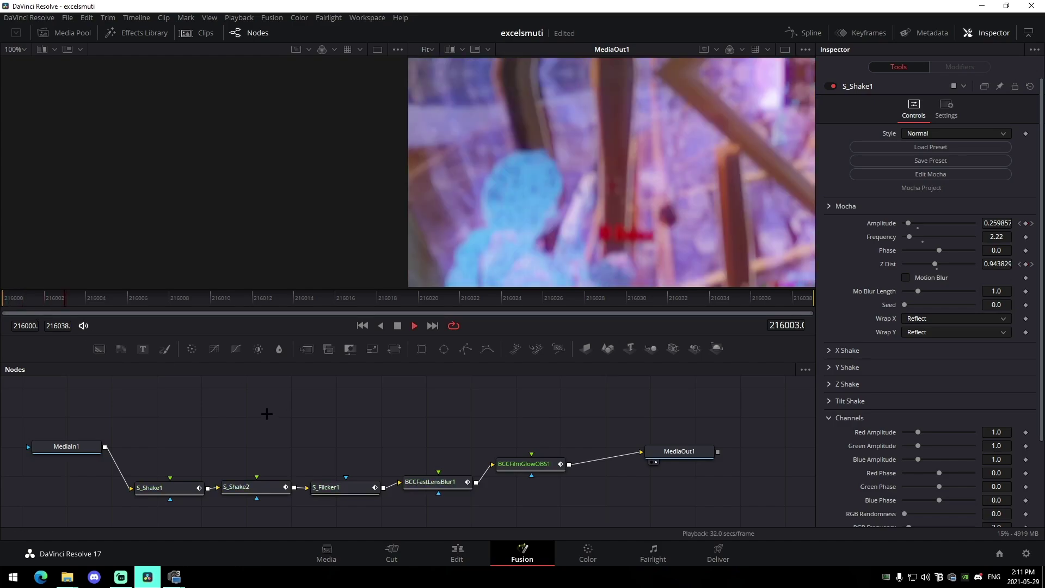
Set Timeline Proxy Mode to Quarter Resolution and play the impact effect.
left_click(237, 17)
mouse_move(299, 55)
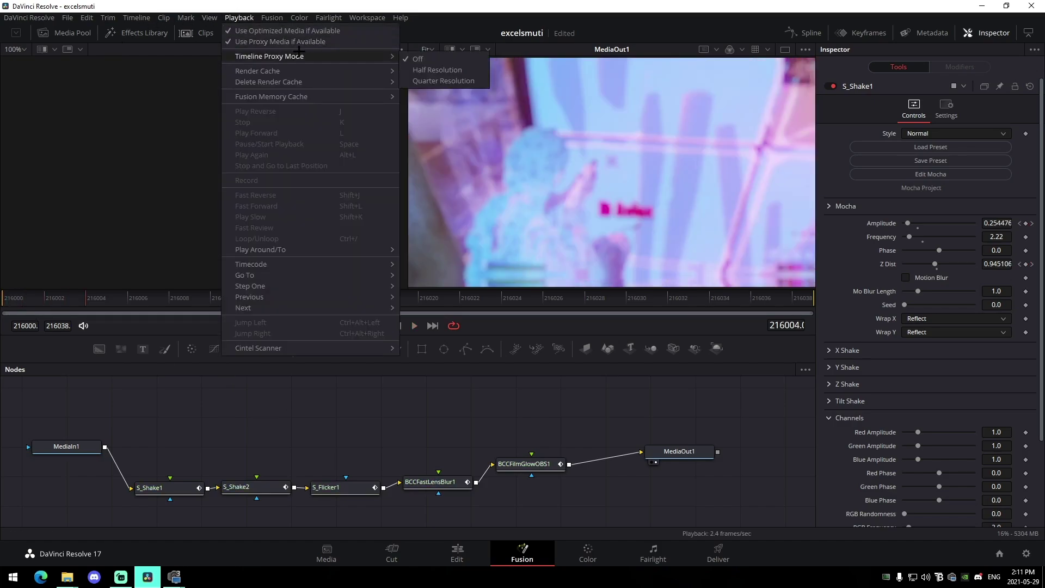
left_click(443, 81)
key("space")
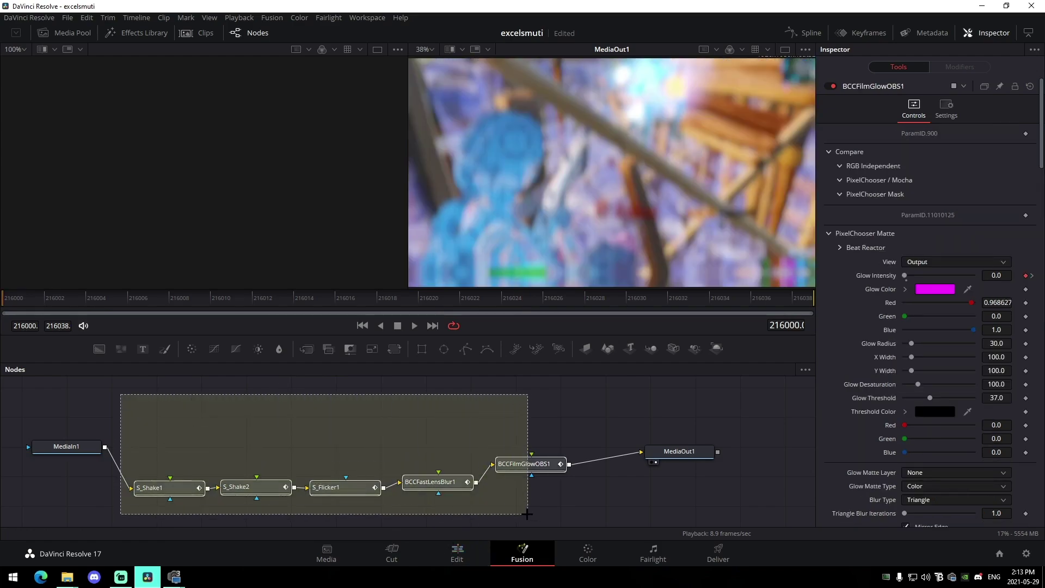
Replace the ExcelImpact1 nodes with those from ExcelImpact2.setting, connected between MediaIn1 and MediaOut1.
left_click_drag(533, 518, 536, 520)
key("Delete")
mouse_move(67, 577)
left_click(59, 533)
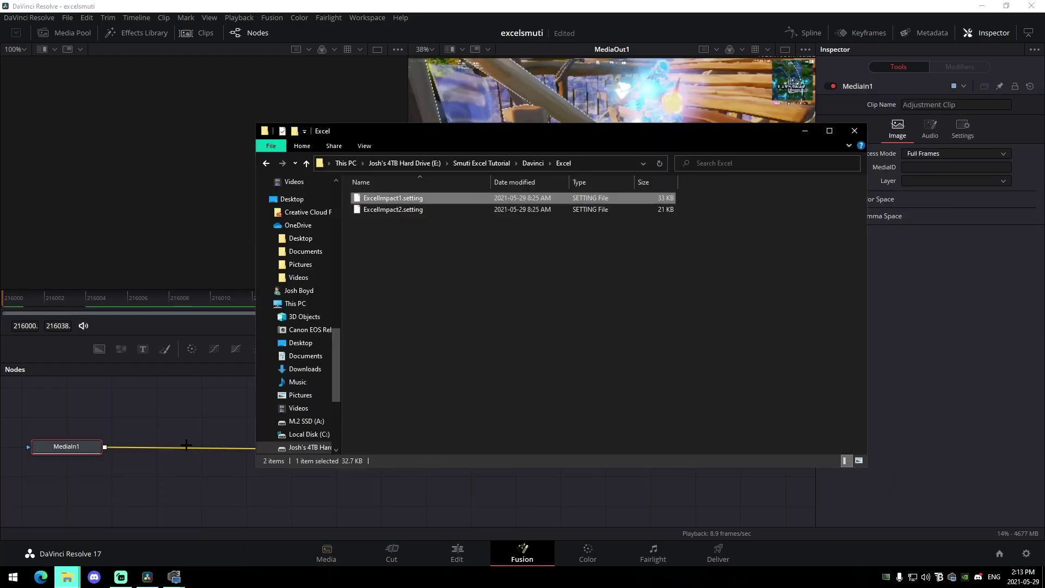
left_click_drag(392, 209, 223, 493)
left_click_drag(650, 454, 166, 491)
left_click_drag(598, 474, 641, 452)
Scrub through the adjustment clip's frames to review the ExcelImpact2 effect.
left_click(116, 305)
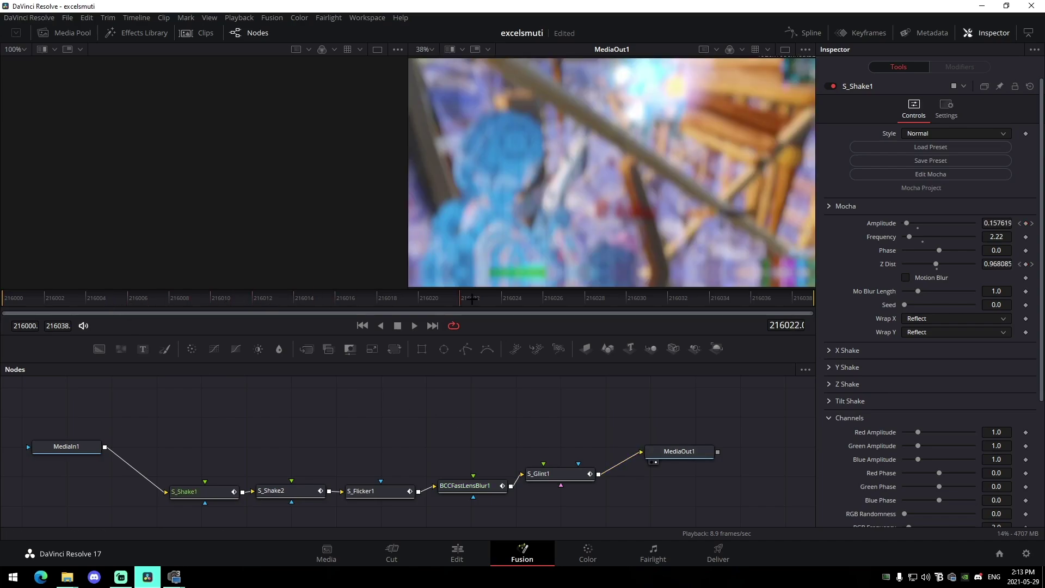
left_click(576, 298)
left_click(18, 309)
left_click_drag(96, 309, 334, 298)
left_click_drag(528, 299, 768, 306)
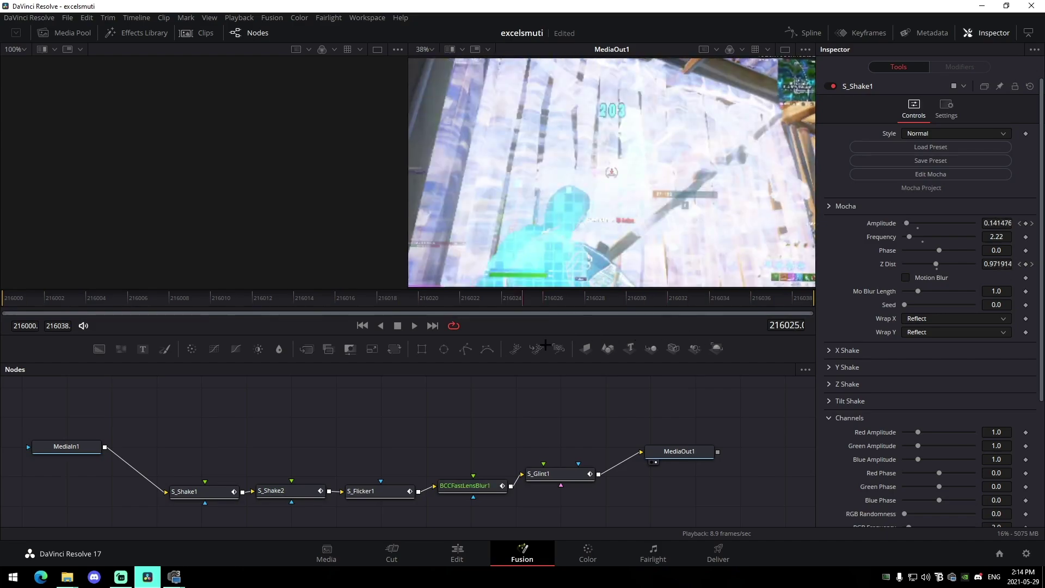
Preview the ExcelImpact2 effect over the composition's full range, frames 216000 to 216038.
left_click_drag(123, 334, 345, 335)
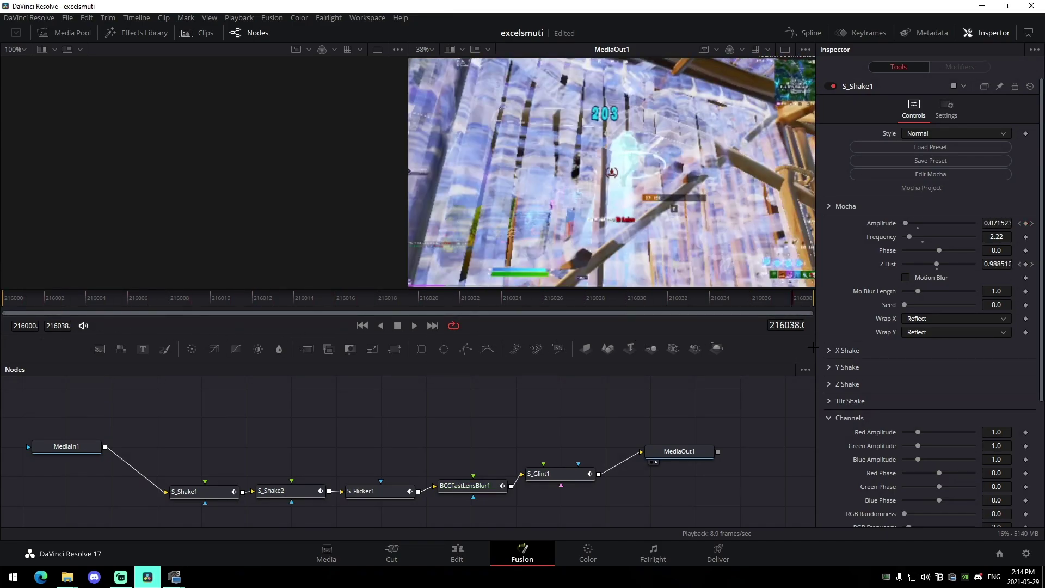
left_click_drag(813, 347, 2, 317)
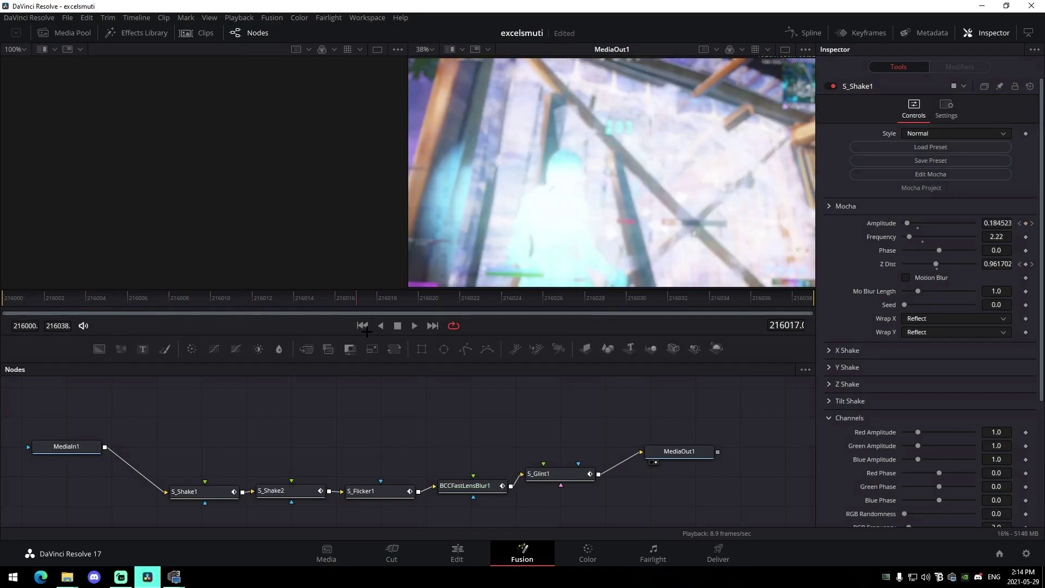
left_click_drag(408, 369, 709, 369)
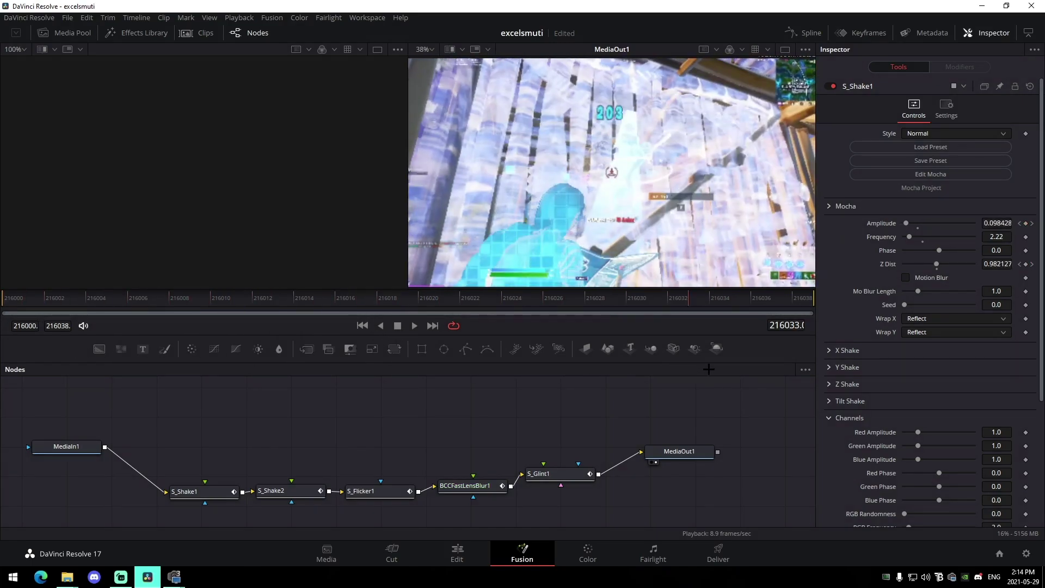
mouse_move(3, 334)
left_mouse_down()
mouse_move(523, 334)
mouse_move(7, 334)
left_mouse_up()
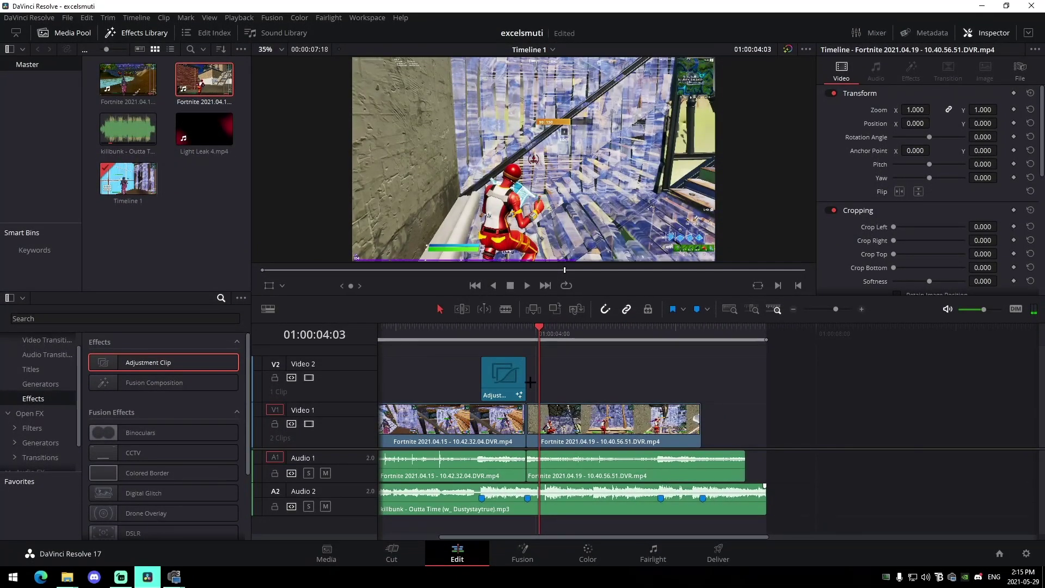
Add an adjustment clip on Video 3 over the cut, starting at about 01:00:03:26, and trim its end to 01:00:04:22.
left_click(533, 339)
left_click_drag(158, 363, 496, 372)
left_click_drag(551, 341, 561, 340)
left_click(590, 372)
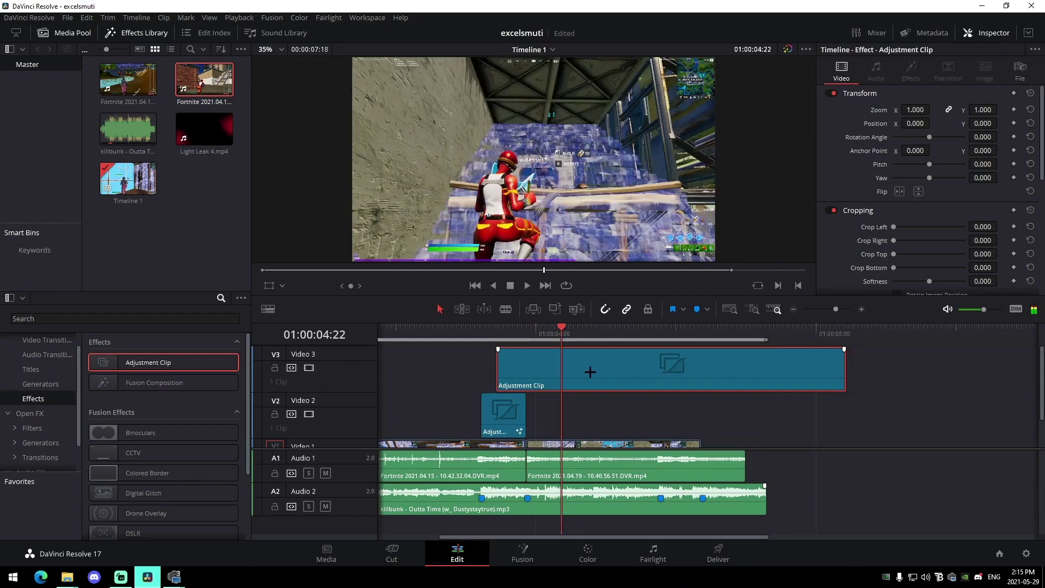
key("ctrl+b")
left_click(614, 375)
key("Delete")
Open the Video 3 adjustment clip in Fusion and insert ZoomIn.setting from the Davinci folder between MediaIn1 and MediaOut1.
left_click(527, 337)
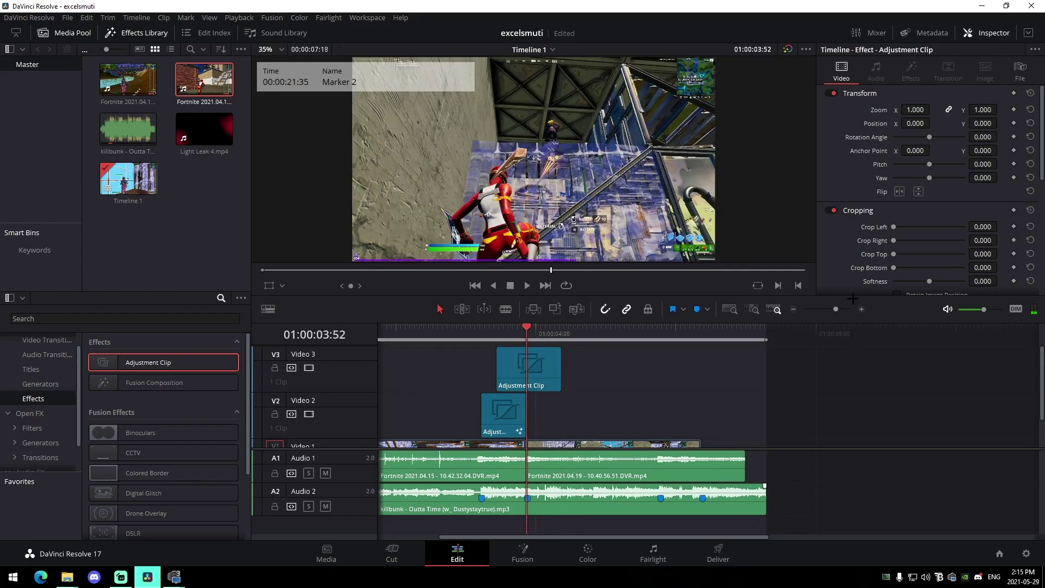
left_click_drag(834, 309, 841, 310)
left_click(732, 375)
left_click(522, 553)
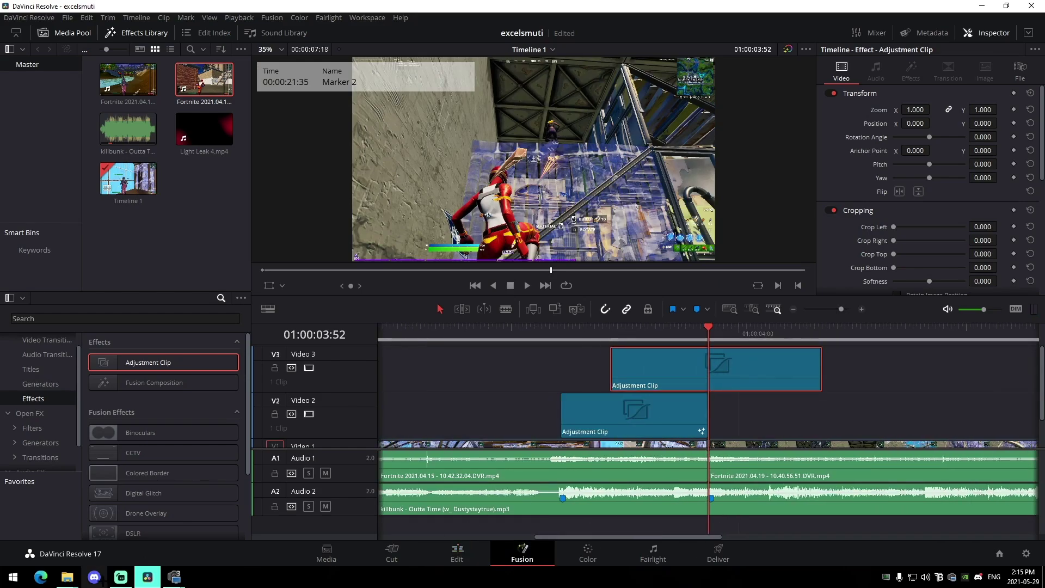
mouse_move(67, 577)
left_click(73, 532)
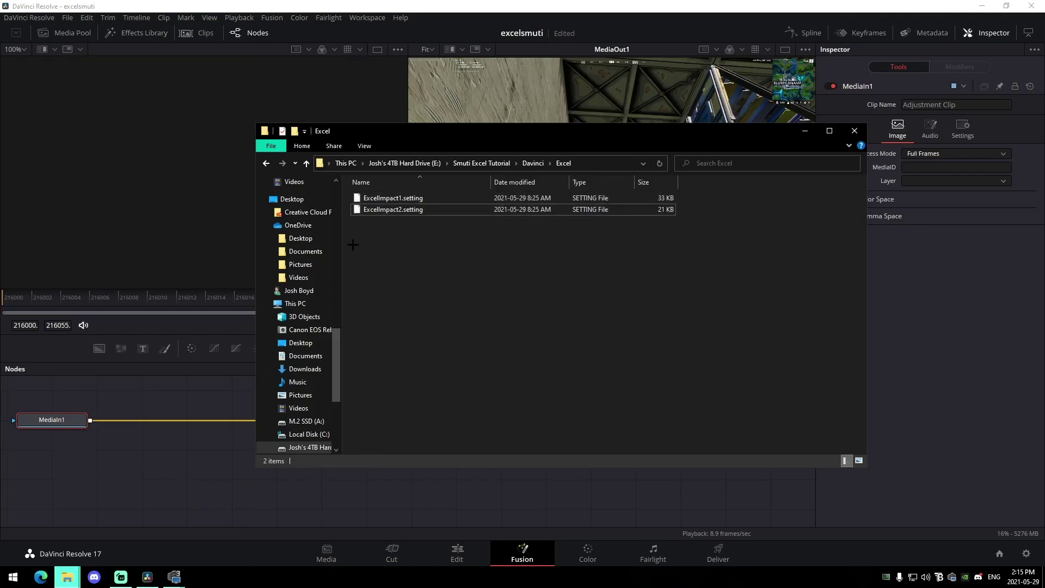
left_click(265, 163)
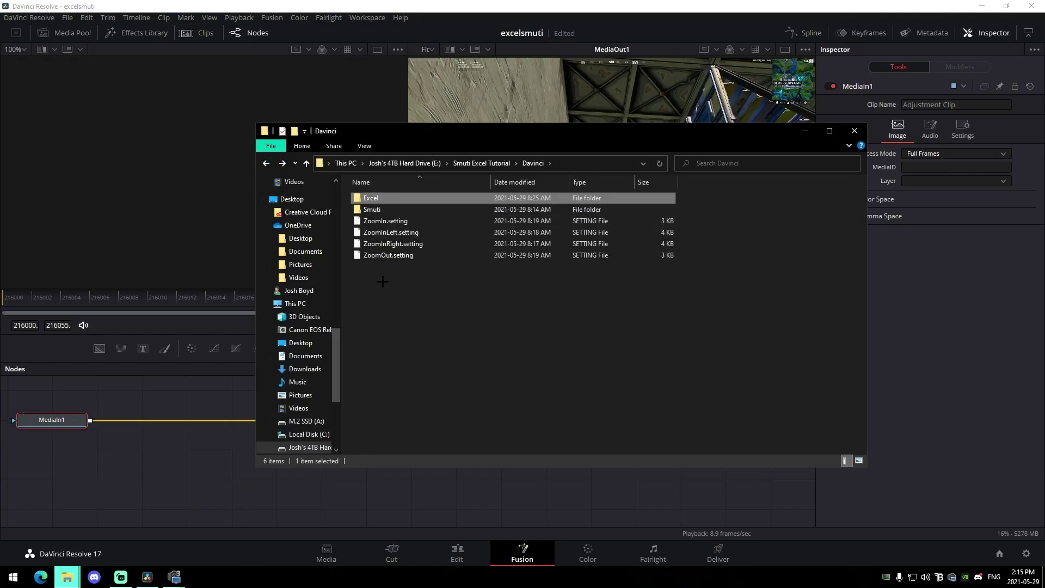
left_click(399, 290)
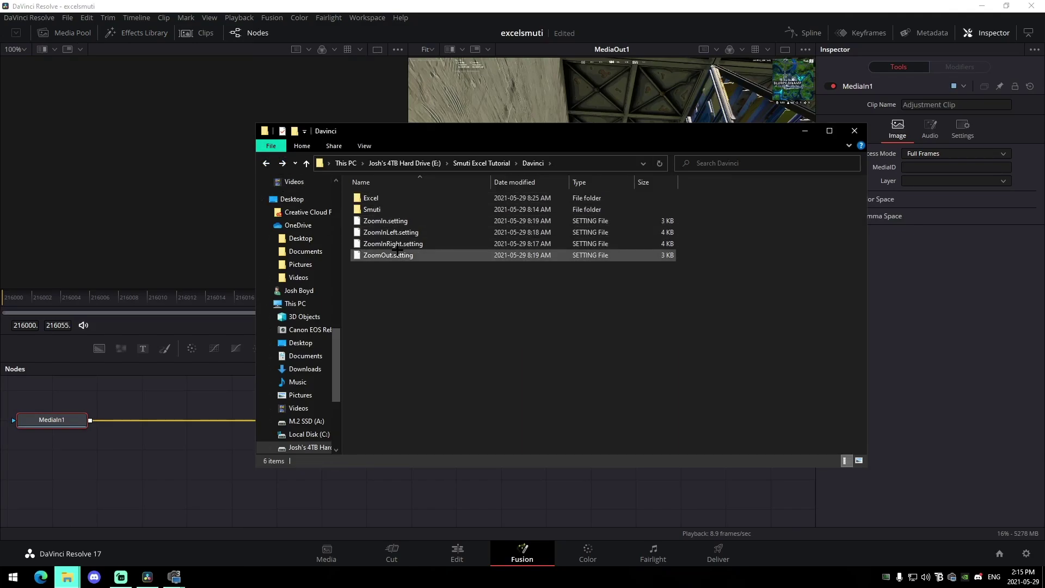
double_click(376, 198)
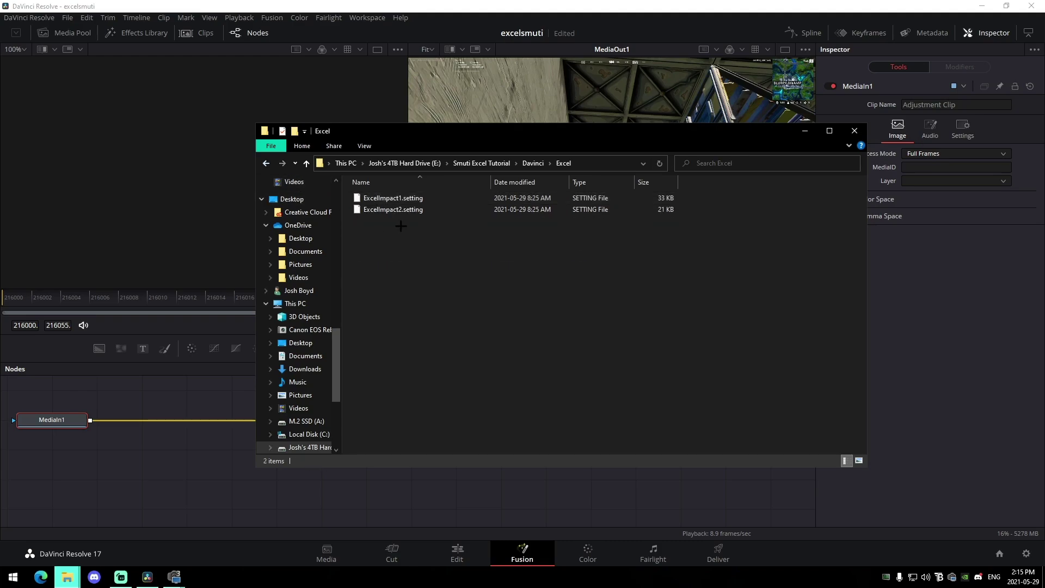
key("alt+Left")
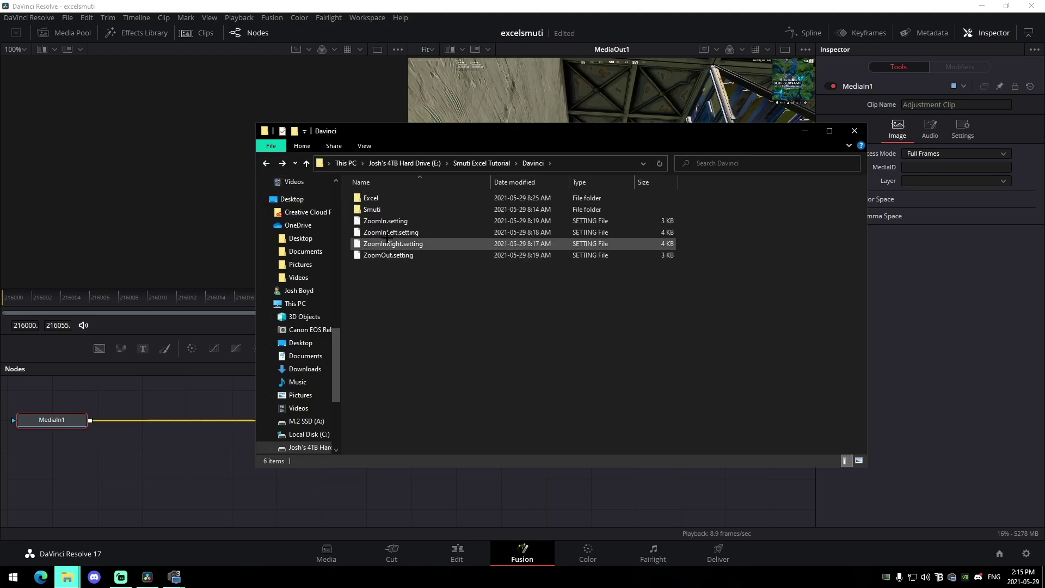
left_click_drag(385, 221, 298, 420)
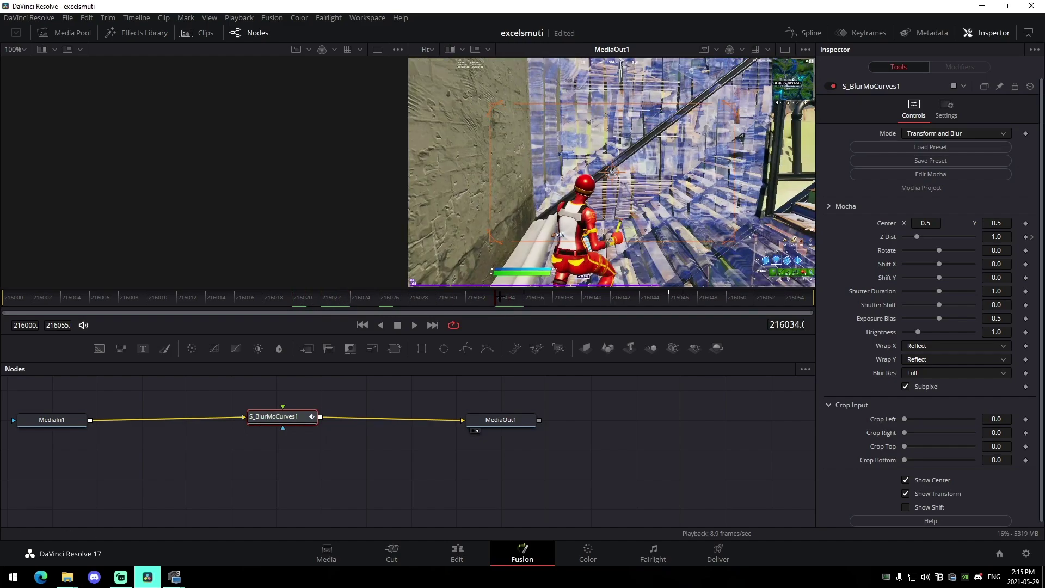
Preview the zoom effect's frames up to 216055 and examine how S_BlurMoCurves1's Z Dist changes.
left_click_drag(557, 302, 919, 316)
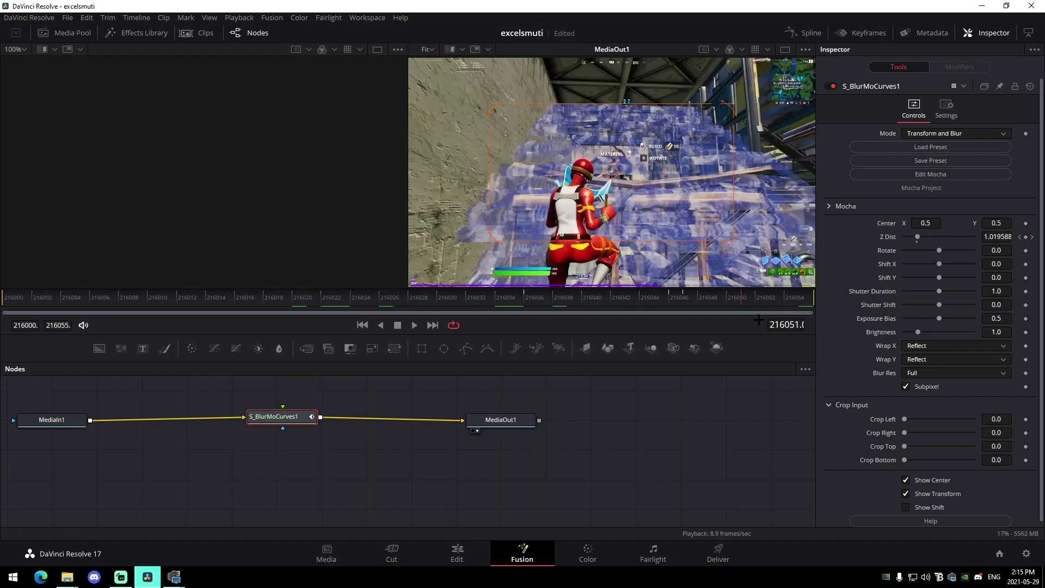
left_click_drag(758, 320, 541, 311)
left_click_drag(519, 292, 526, 299)
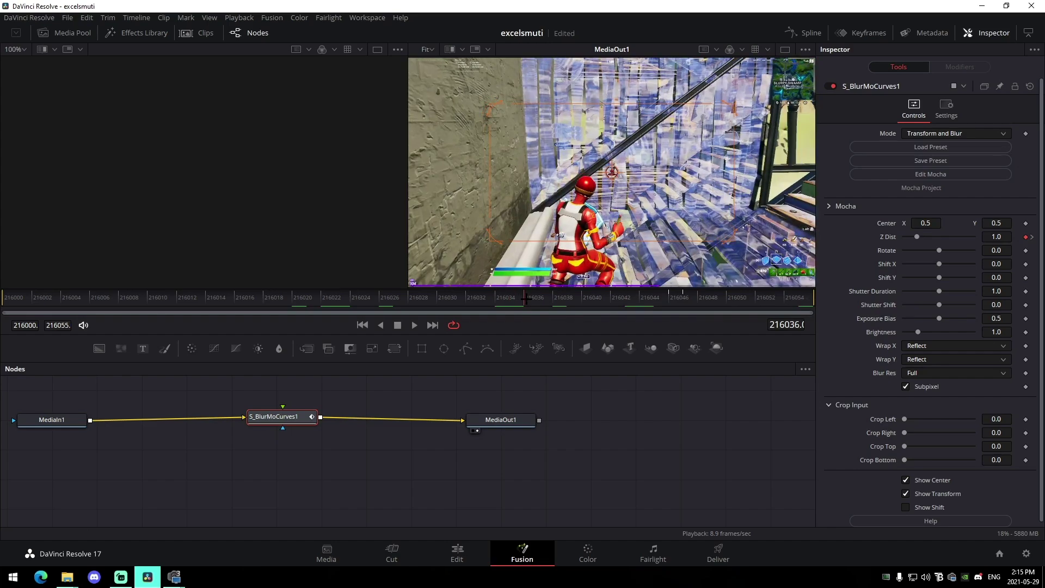
key("space")
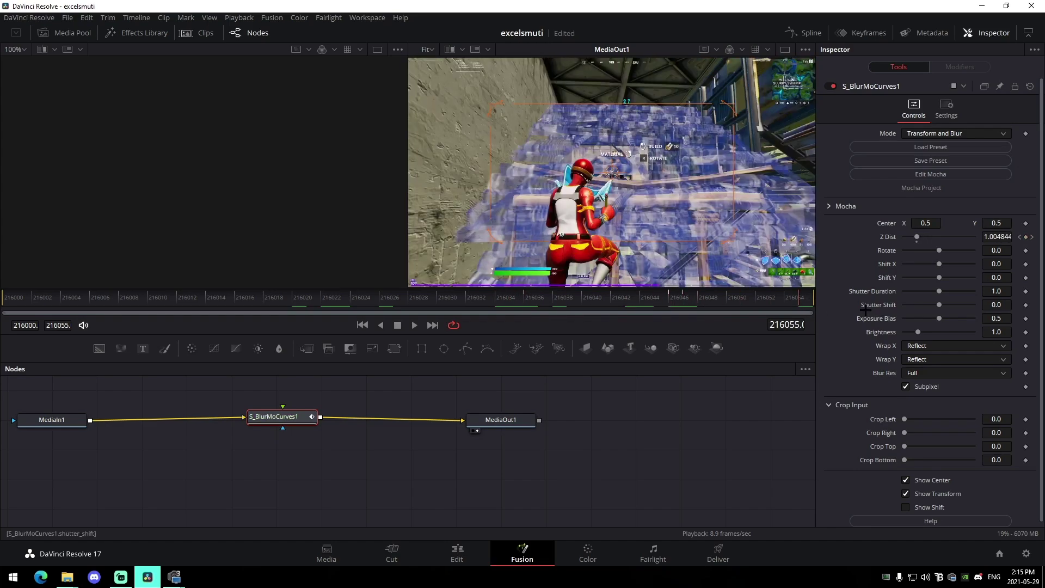
On the edit timeline, extend the Video 3 adjustment clip's end to about 01:00:04:44, trim its start to about 01:00:04:10, and check its zoom frames.
left_click(467, 562)
left_click_drag(826, 373, 905, 373)
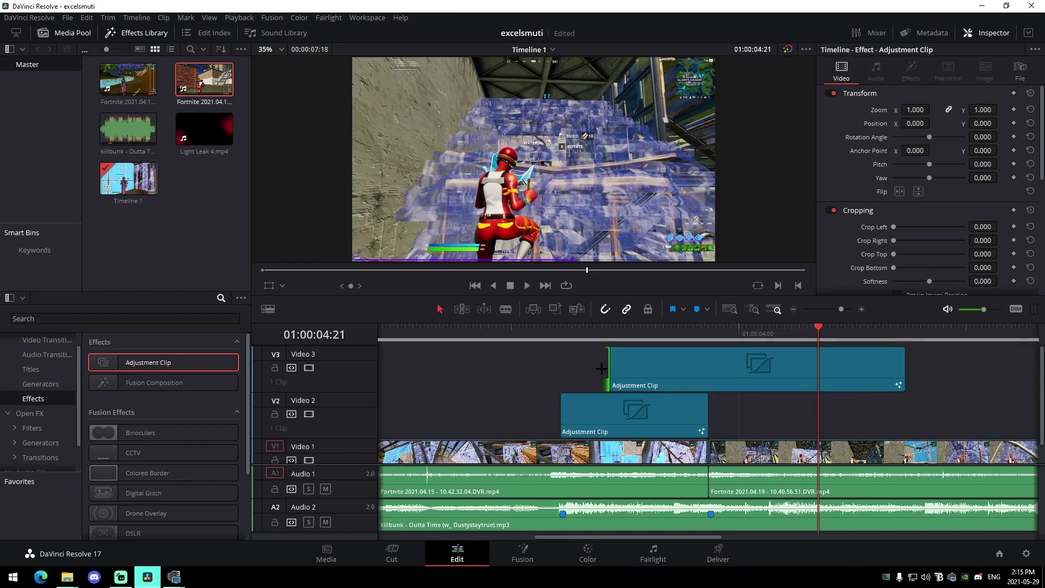
left_click_drag(614, 373, 778, 372)
left_click(522, 553)
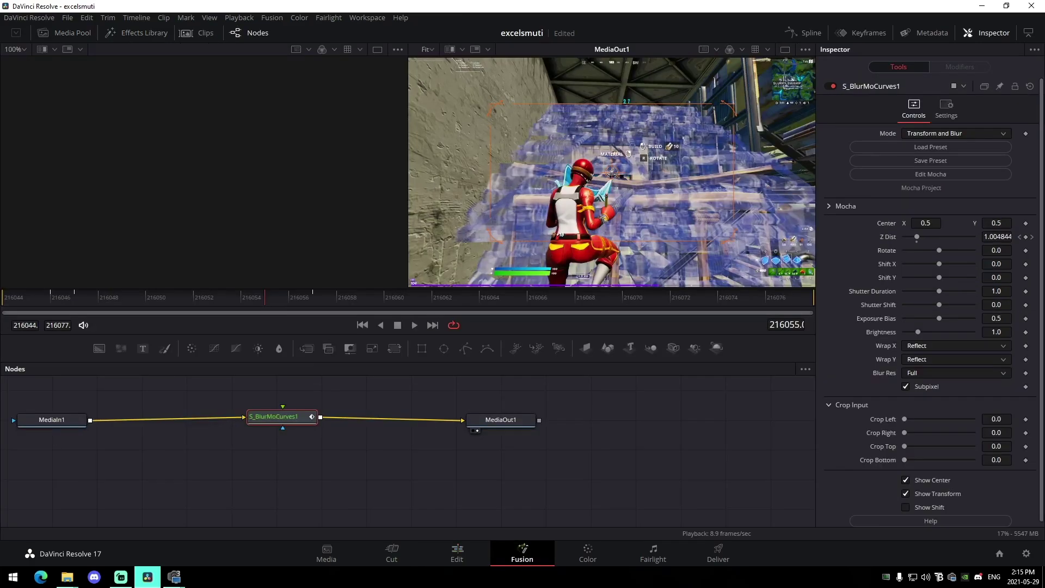
left_click_drag(293, 298, 26, 300)
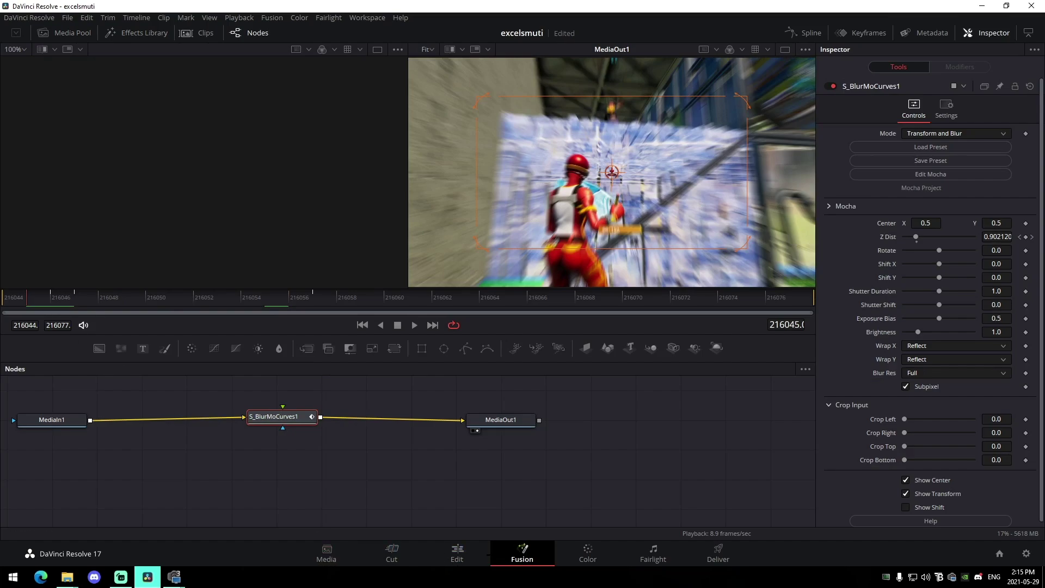
Extend the adjustment clip's start back to about 01:00:03:41 and mark the zoom's midpoint at 01:00:04:13 with a clip marker.
left_click(479, 554)
left_click_drag(779, 374, 668, 367)
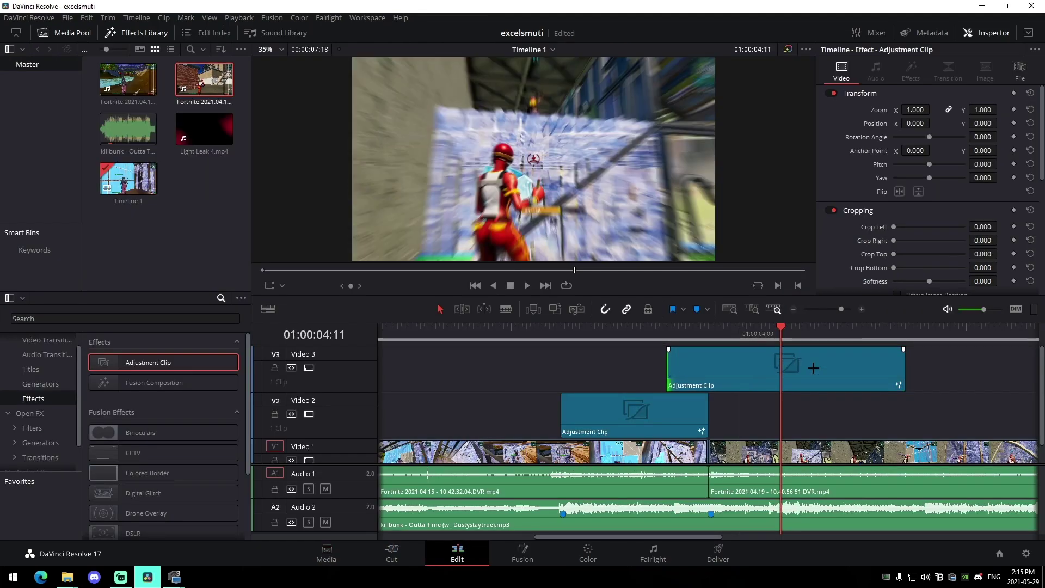
left_click(523, 554)
left_click_drag(391, 301, 423, 306)
left_click(456, 554)
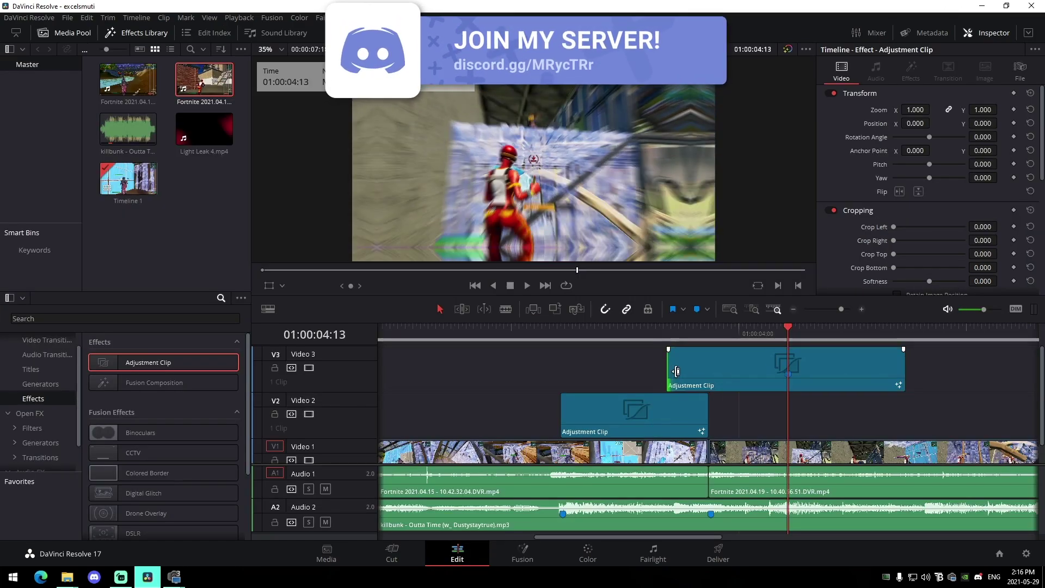
Trim the adjustment clip to about 18 frames on each side of its marker and align the marker with the cut at 01:00:03:52.
left_click_drag(669, 375, 721, 375)
left_click_drag(903, 378, 856, 377)
mouse_move(737, 333)
left_mouse_down()
mouse_move(777, 344)
mouse_move(800, 335)
mouse_move(709, 362)
mouse_move(672, 337)
mouse_move(648, 341)
left_mouse_up()
left_click(710, 335)
Play the transition around the cut at 01:00:03:52 to review the zoom with the impact effect.
key("space")
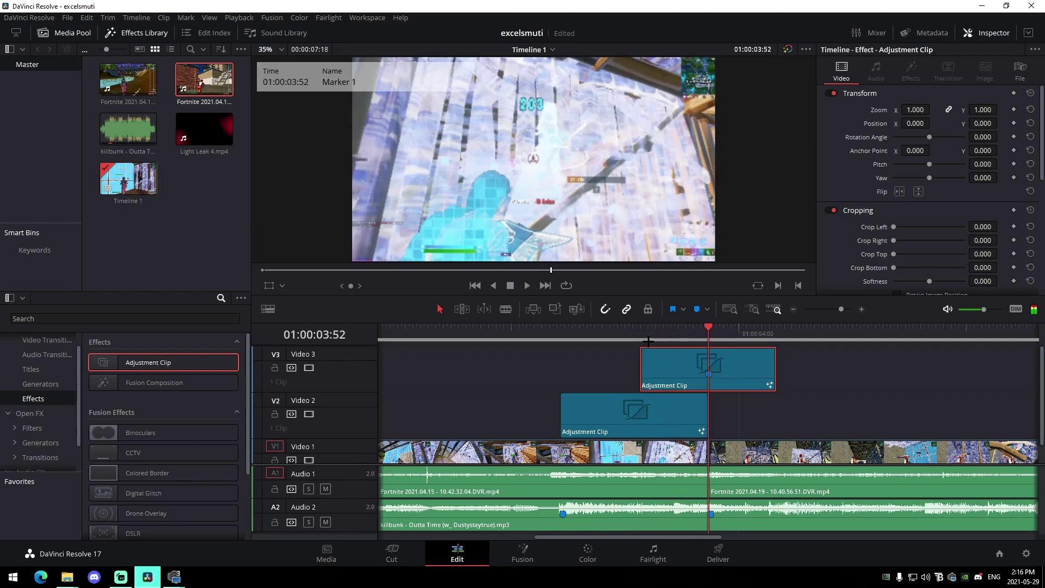
left_click(671, 334)
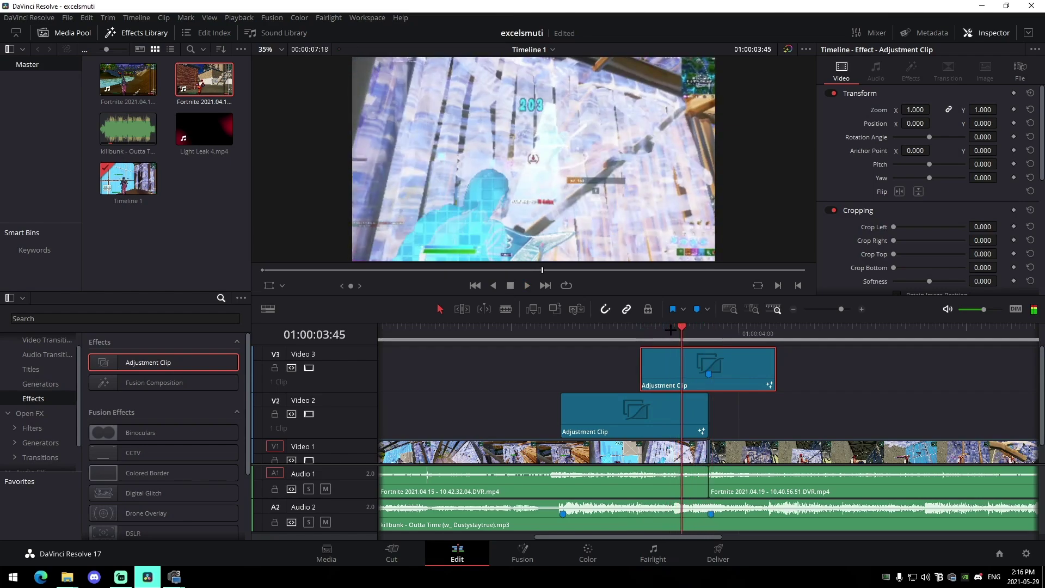
key("space")
key("space")
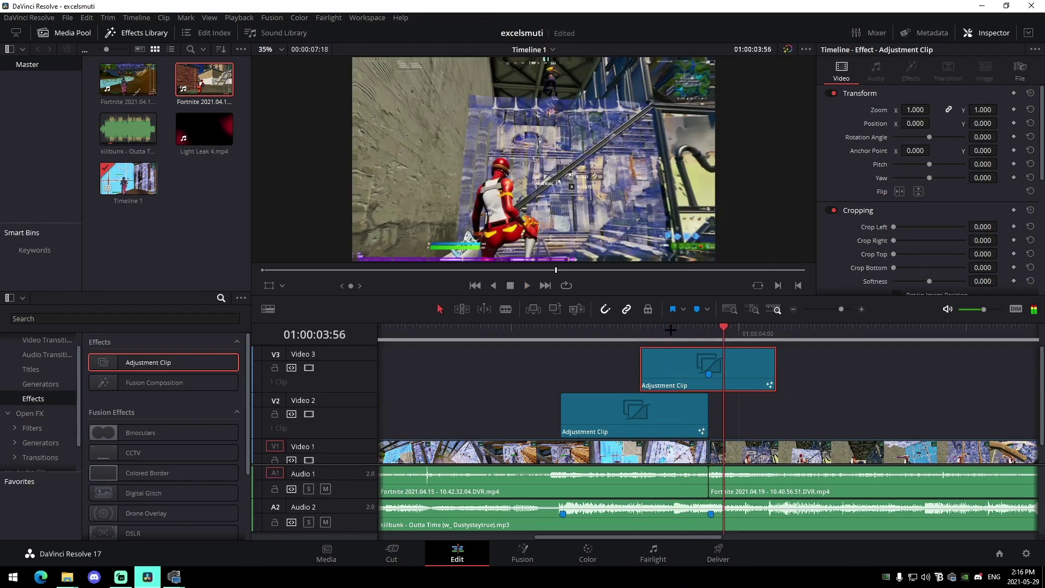
key("space")
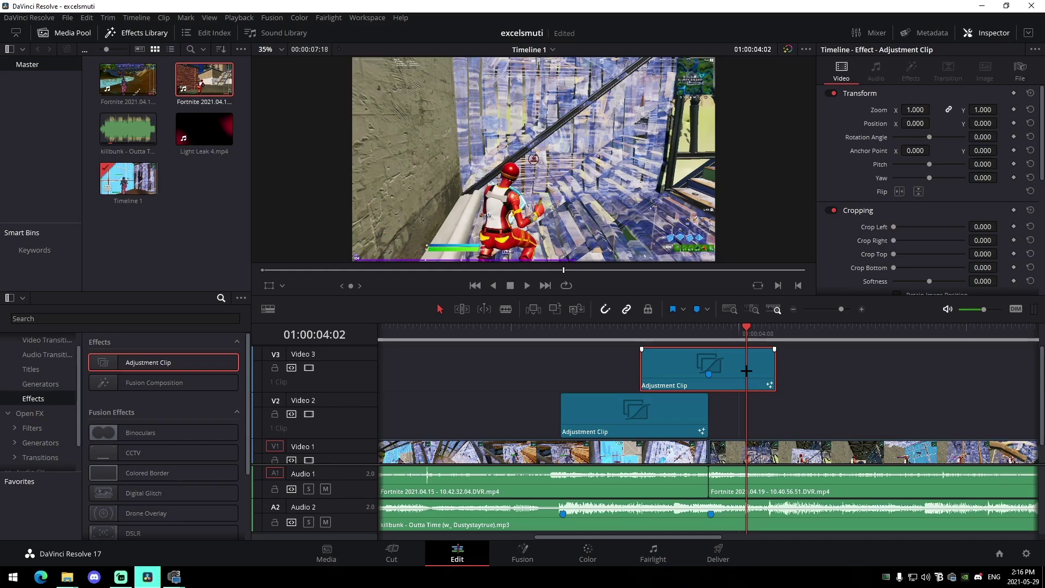
Add Light Leak 4.mp4 to the timeline past the end of the edit, unlink its audio and delete the audio clip.
left_click(834, 309)
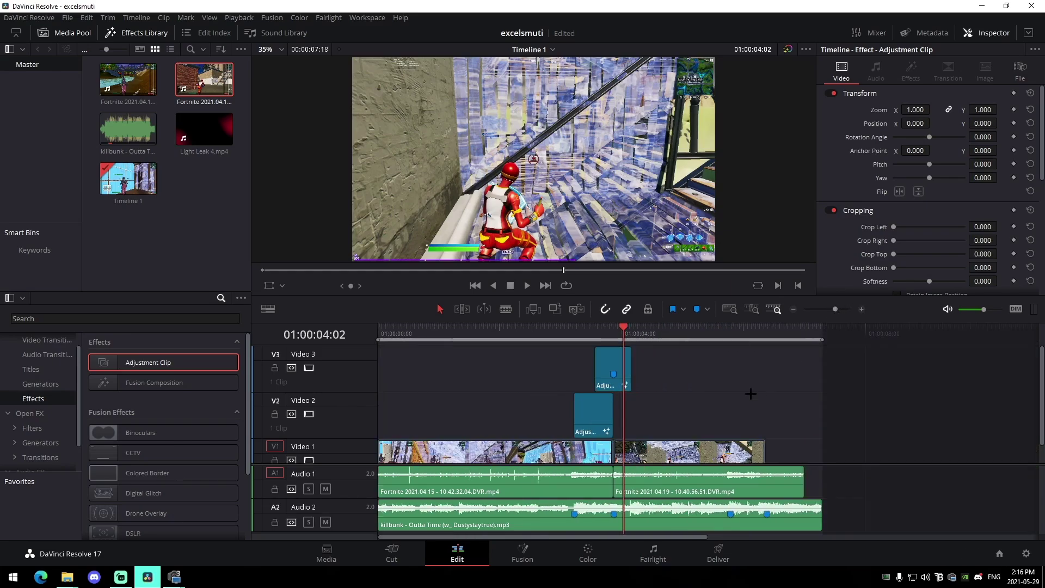
scroll(654, 414, "down", 1)
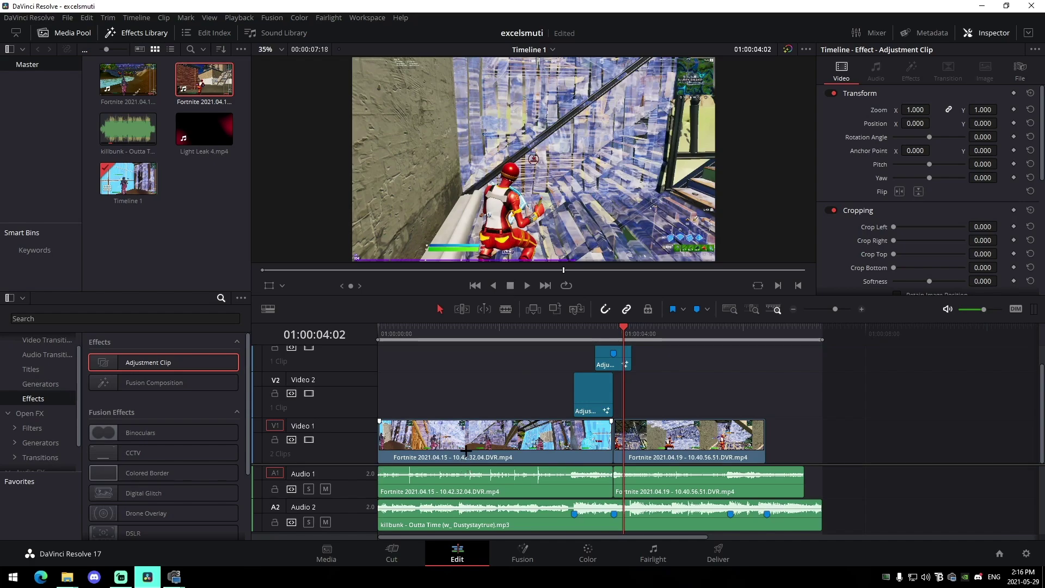
scroll(629, 400, "up", 1)
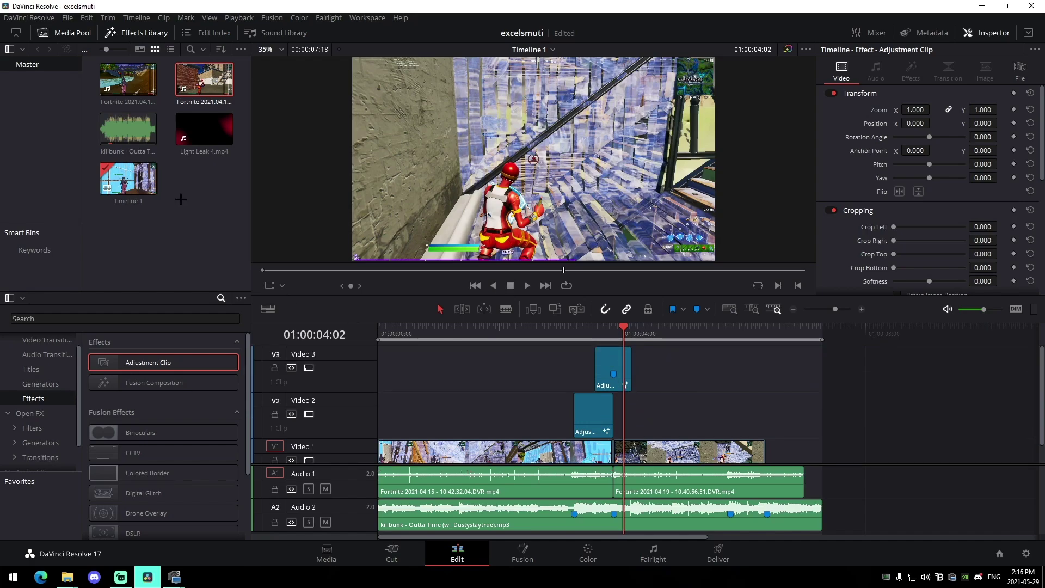
left_click_drag(204, 129, 848, 434)
right_click(911, 421)
left_click(895, 414)
right_click(885, 410)
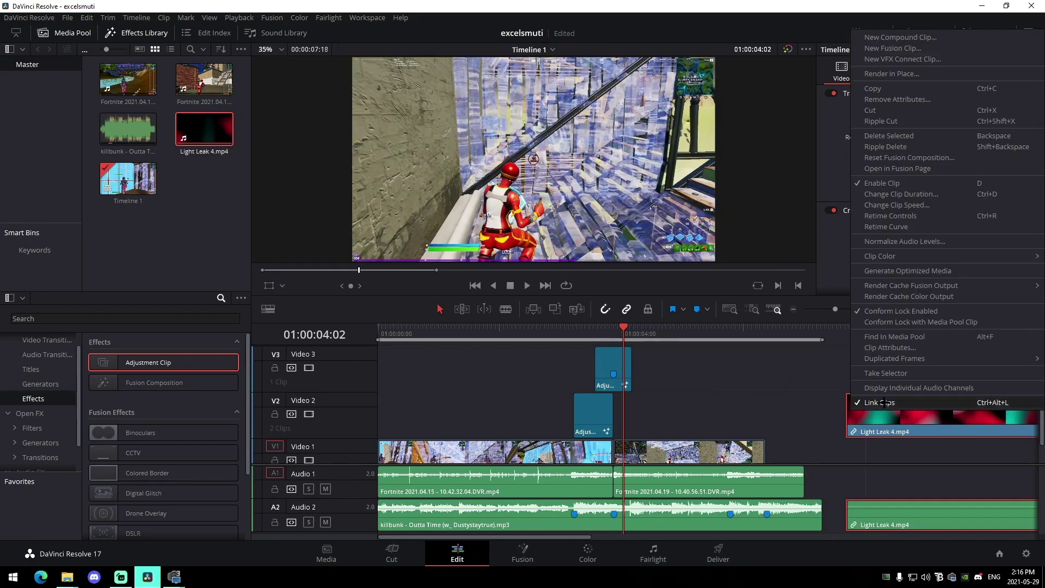
left_click(882, 403)
left_click(896, 515)
key("Delete")
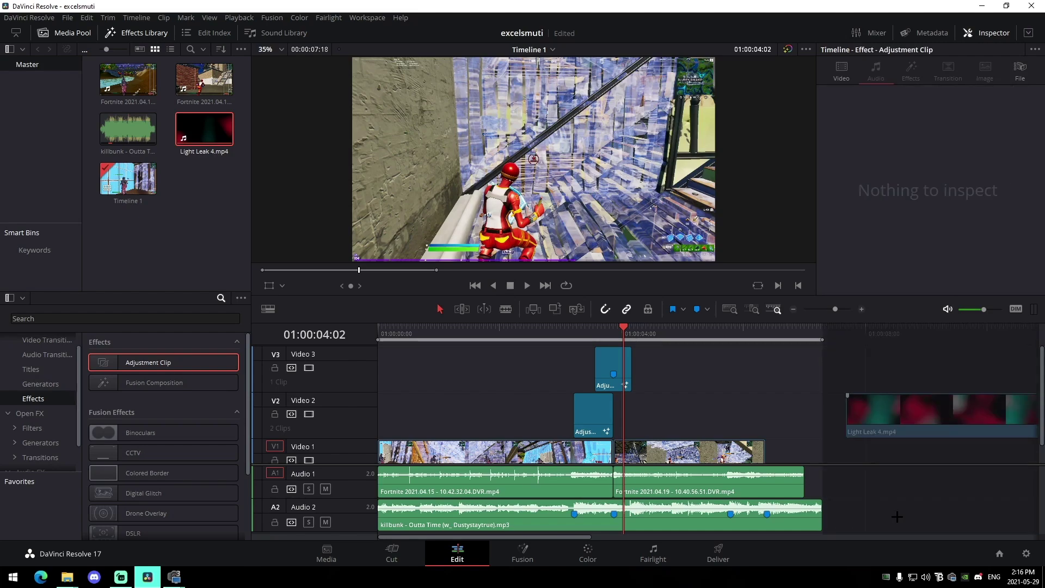
Move Light Leak 4.mp4 to Video 4 starting at the first beat marker and cut off everything after 01:00:04:37.
left_click_drag(896, 422, 530, 349)
left_click_drag(483, 381, 590, 383)
left_click_drag(579, 336, 589, 344)
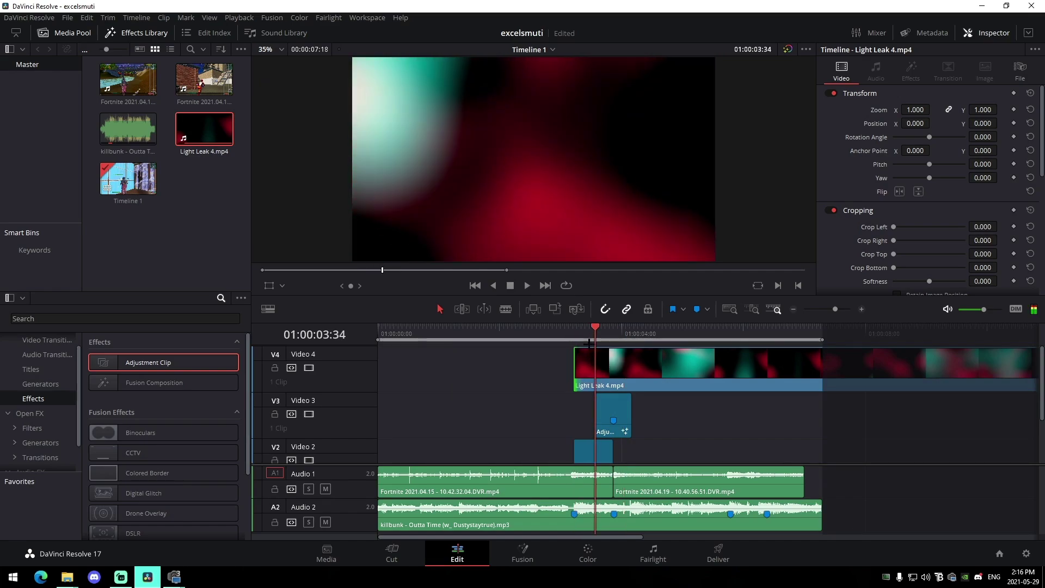
left_click(660, 333)
left_click(682, 363)
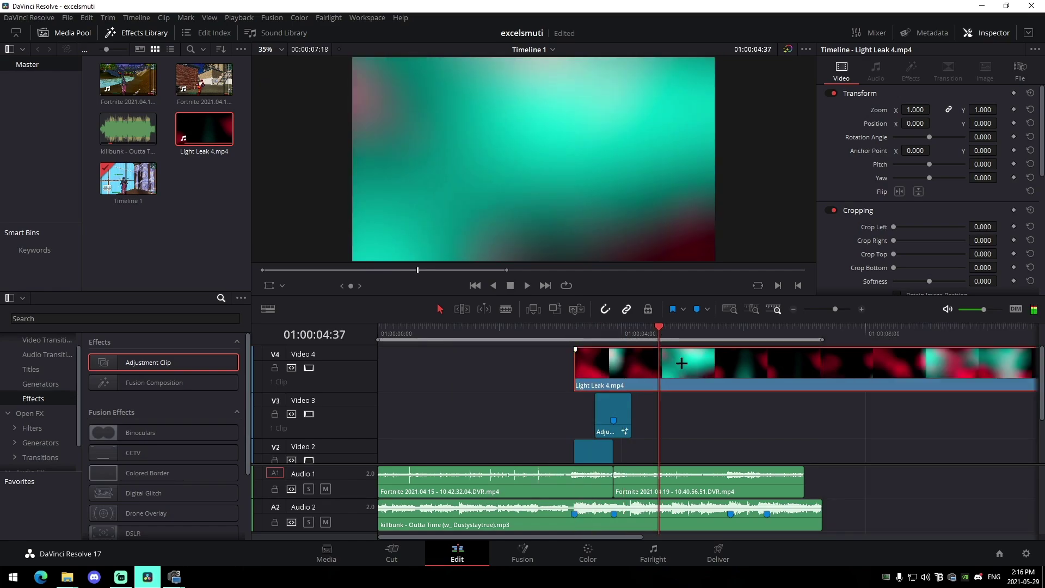
key("ctrl+b")
left_click(690, 373)
key("Delete")
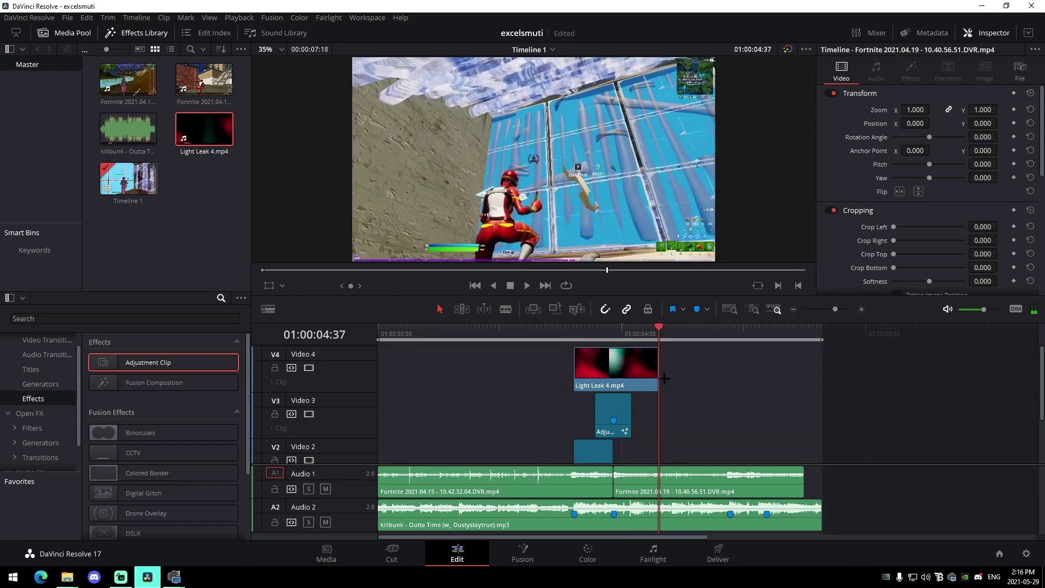
Extend the light leak clip's end past 01:00:05:00, set its retime speed to 164% and play it from its start.
left_click_drag(657, 379, 689, 363)
right_click(687, 370)
left_click(719, 219)
left_click(569, 355)
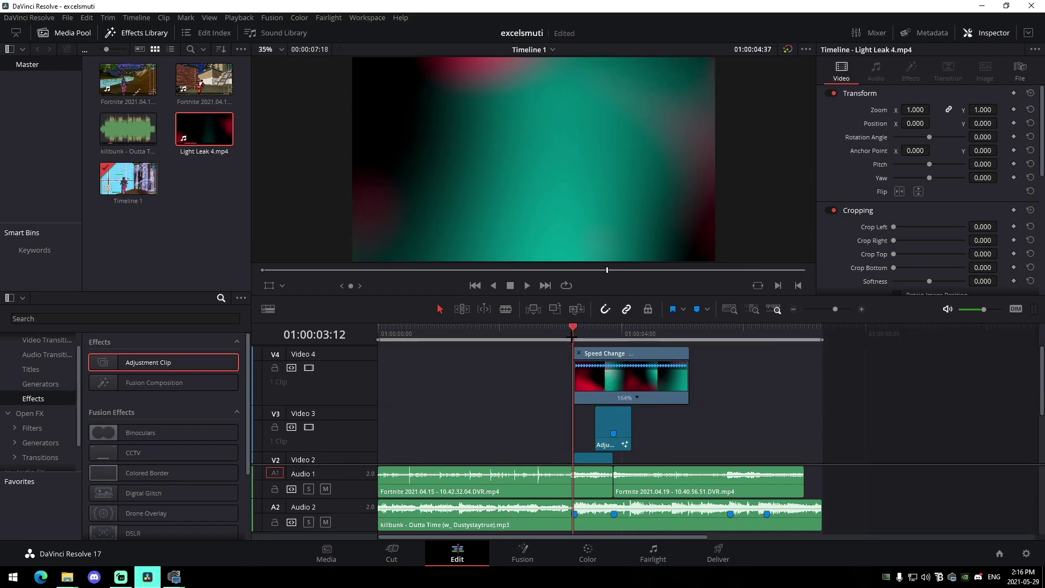
key("space")
left_click(579, 354)
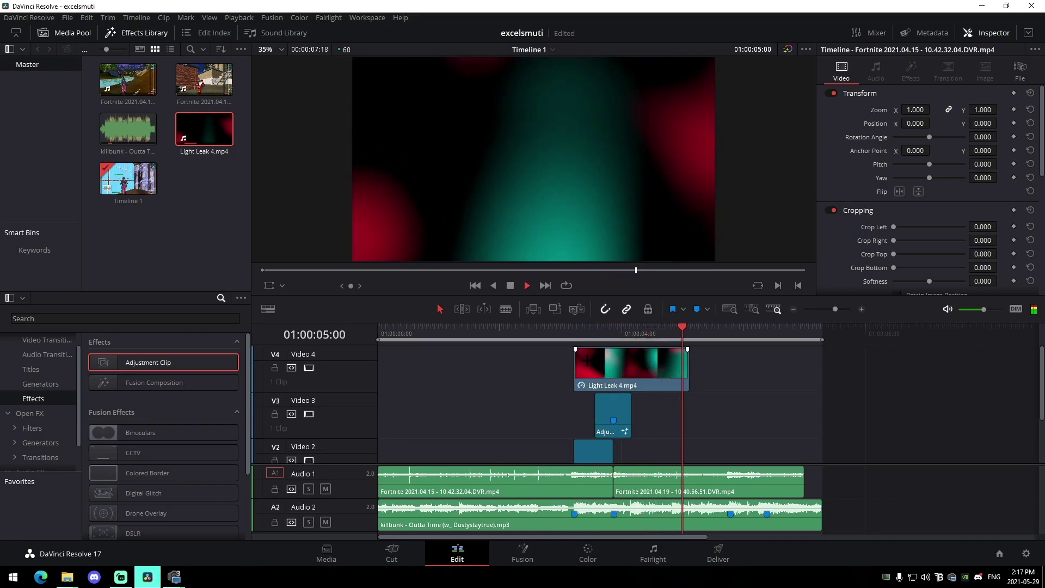
Move the Light Leak 4.mp4 clip earlier on Video 4 so it is roughly centred over the cut at 01:00:03:52.
key("space")
left_click_drag(593, 336, 631, 335)
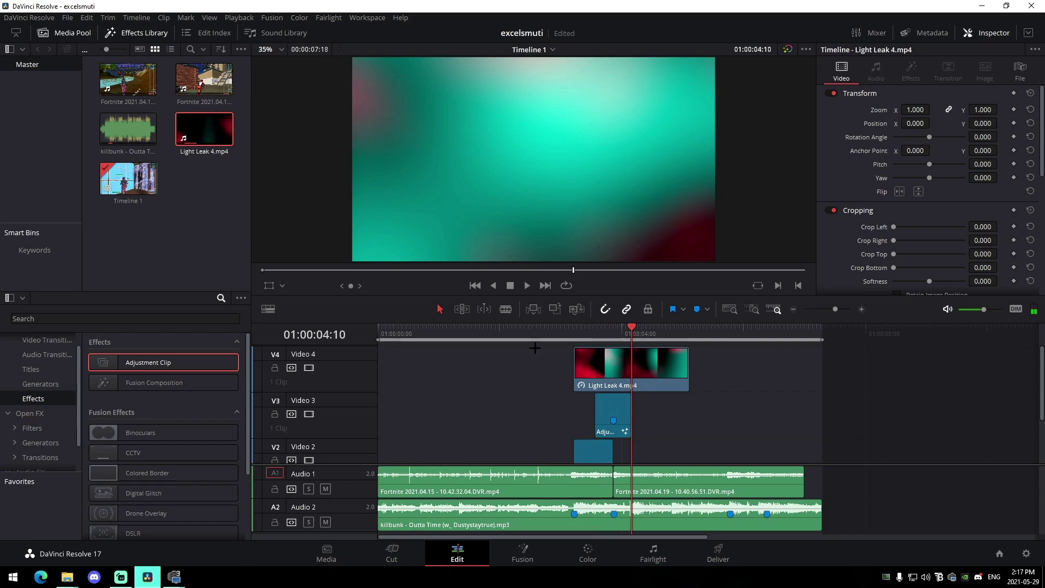
key("Up")
left_click_drag(616, 380, 601, 380)
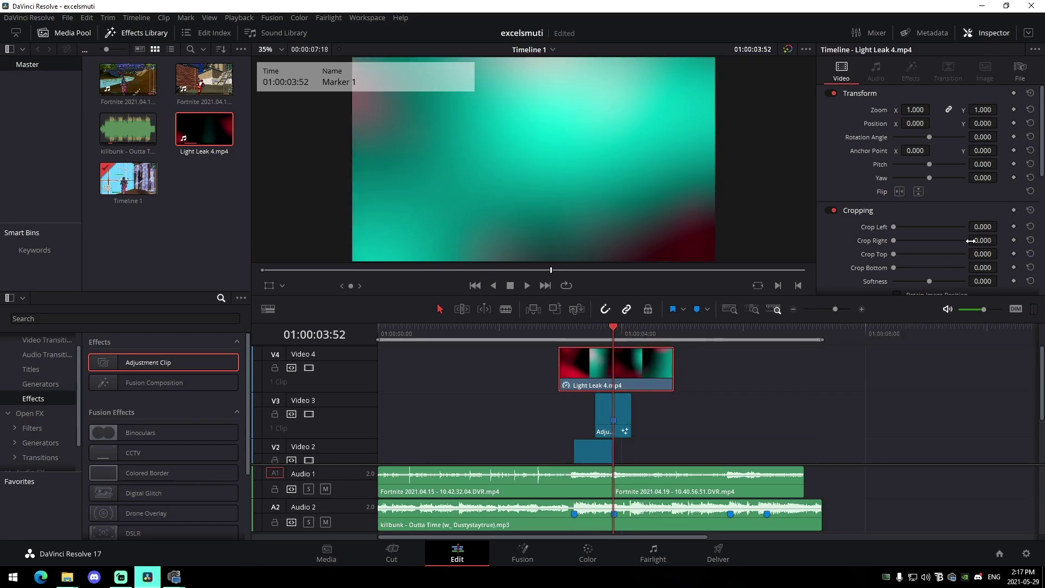
Set the light leak clip's composite mode to Screen and play the overlay from its start.
scroll(964, 241, "down", 5)
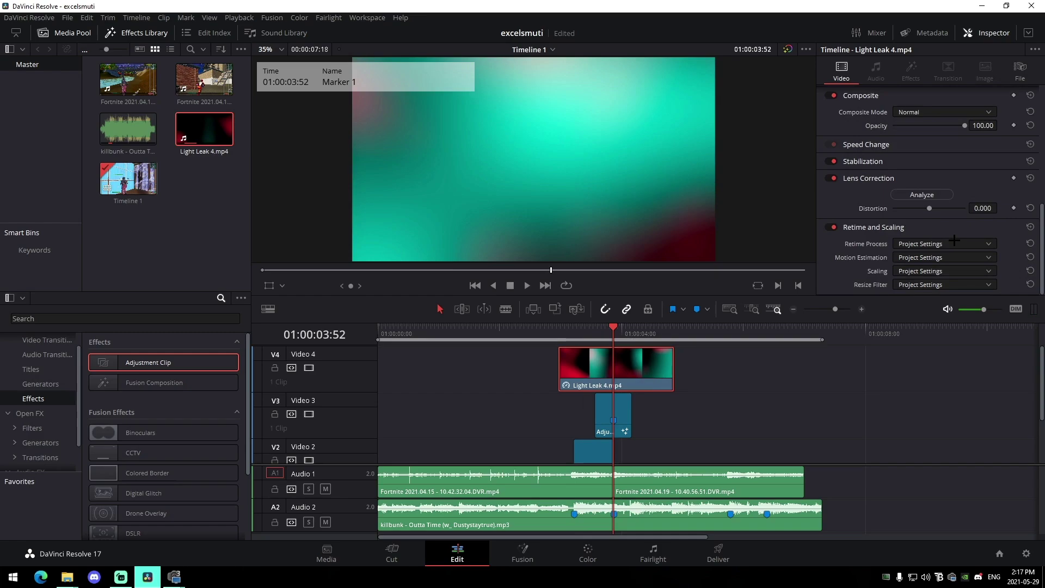
left_click(905, 111)
scroll(925, 207, "down", 5)
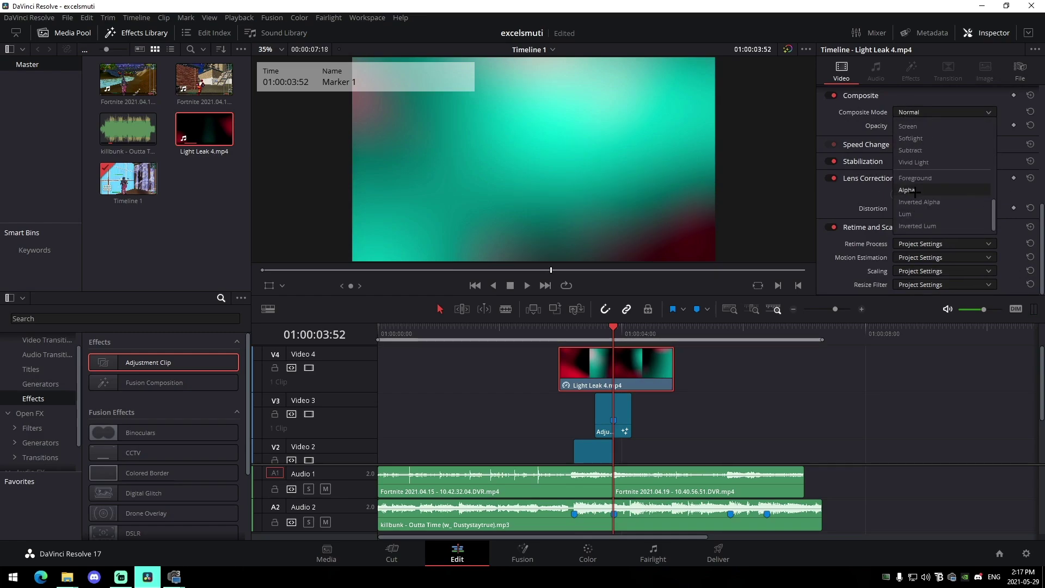
left_click(908, 125)
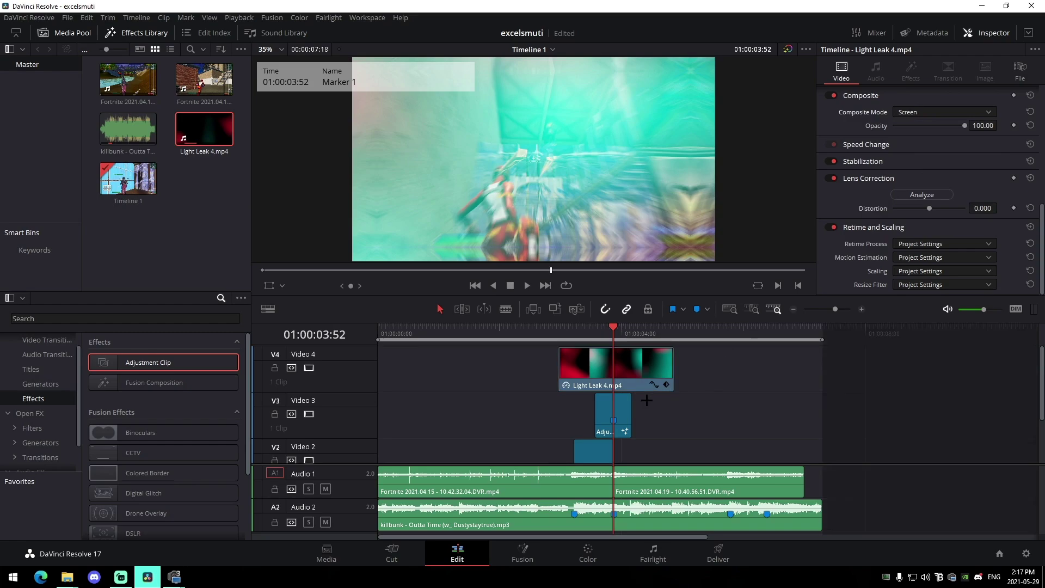
left_click(560, 334)
key("space")
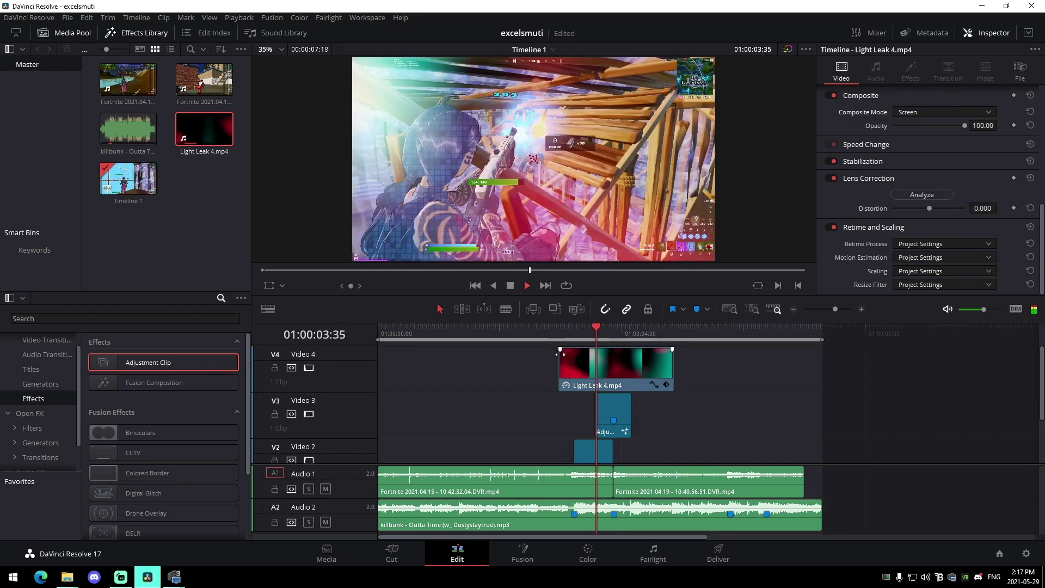
left_click(559, 339)
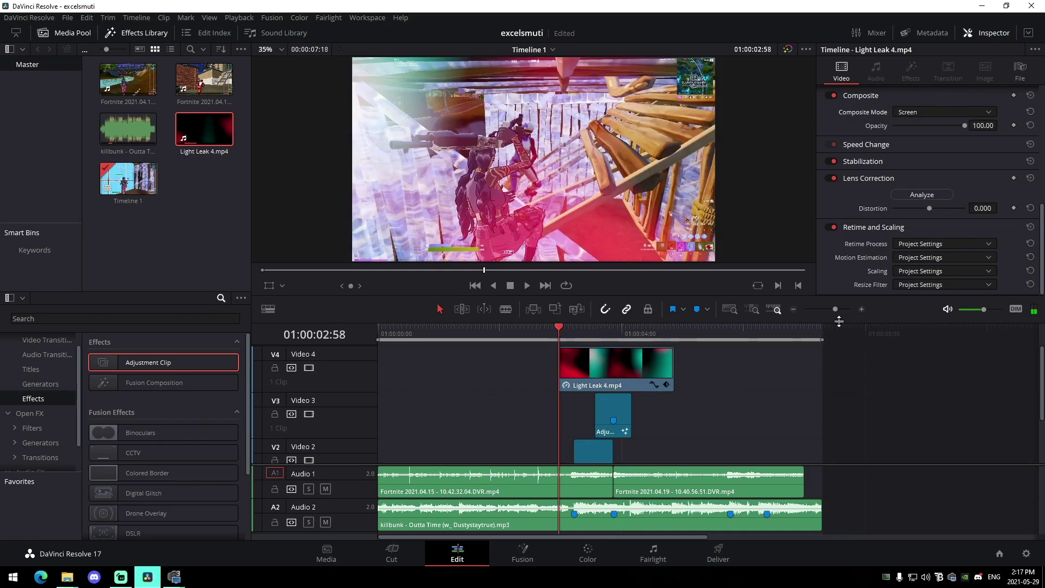
Trim the light leak clip's start to about 01:00:03:32, just before the Video 3 adjustment clip begins.
left_click_drag(836, 309, 840, 309)
left_click_drag(792, 333, 853, 336)
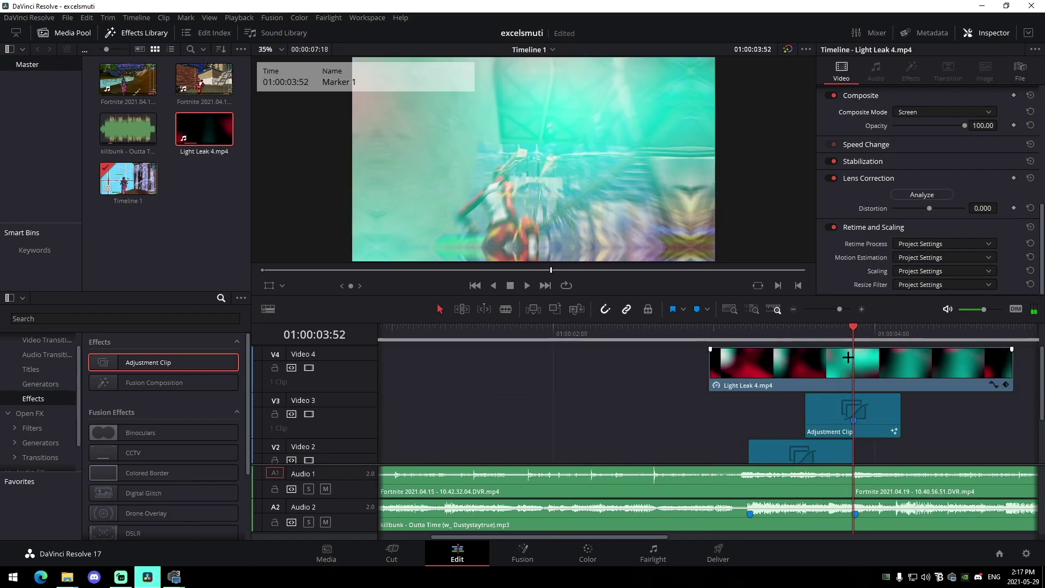
key("Left")
key("Left")
key("Left")
key("Left")
key("Left")
key("Left")
key("Left")
key("Left")
key("Left")
key("Left")
key("Left")
key("Left")
key("Left")
key("Left")
key("Left")
key("Left")
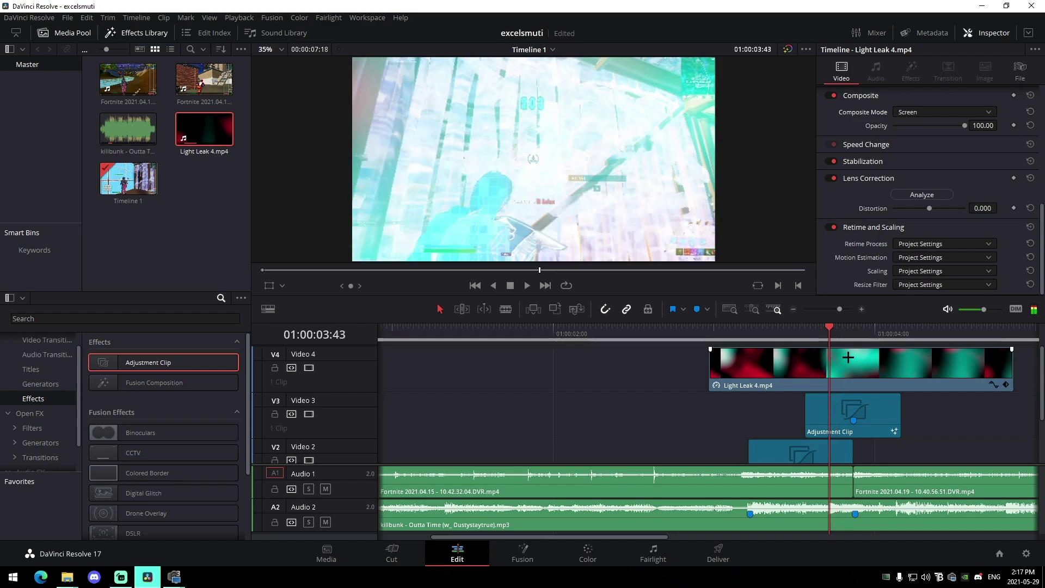
key("Left")
key("Left")
key("Left")
key("Left")
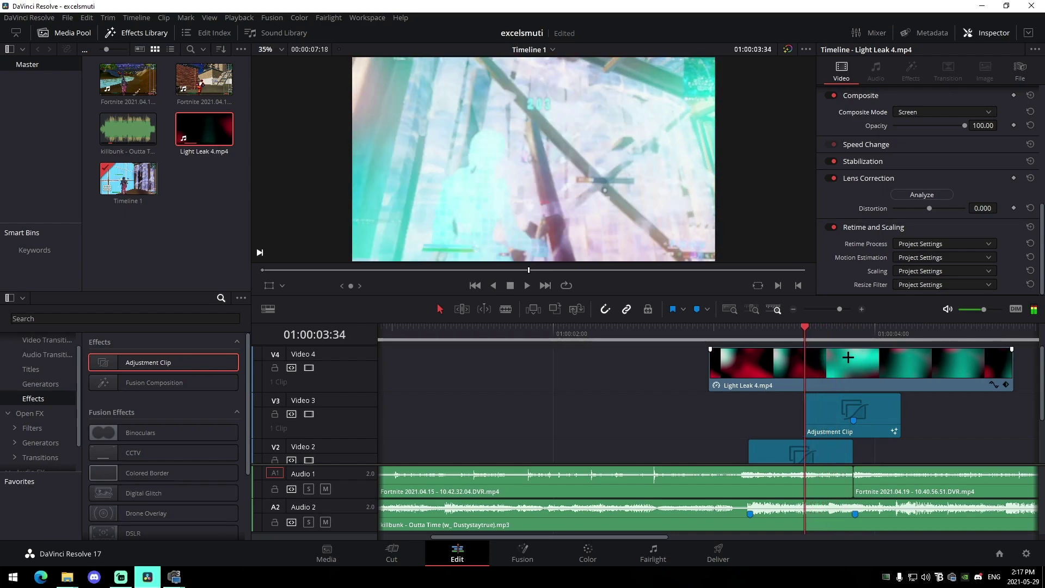
left_click_drag(712, 368, 802, 369)
scroll(803, 368, "up", 5)
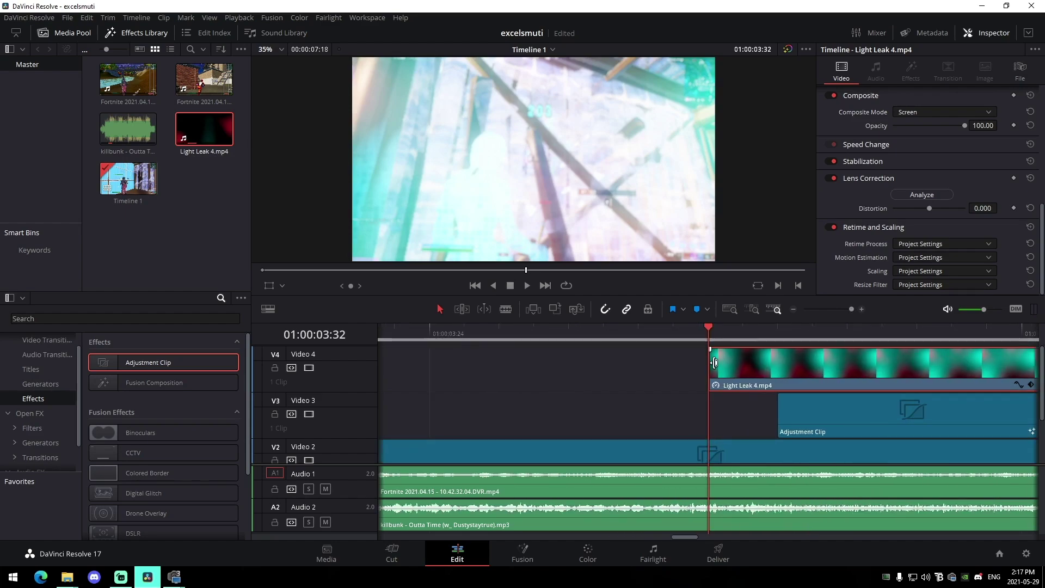
Add a fade-in of about 10 frames to the light leak clip and nudge the clip slightly later.
left_click_drag(851, 310, 846, 310)
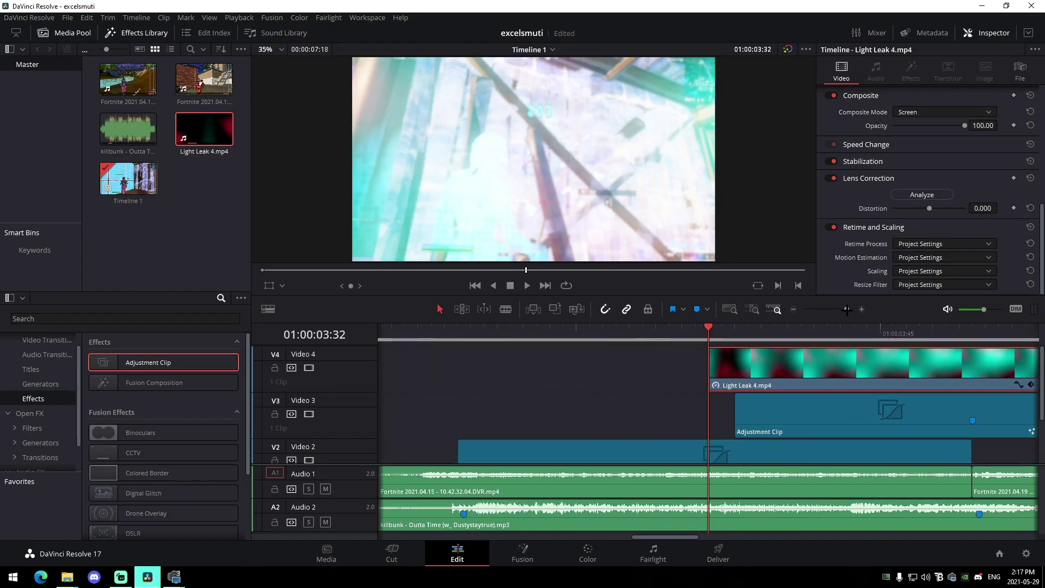
key("space")
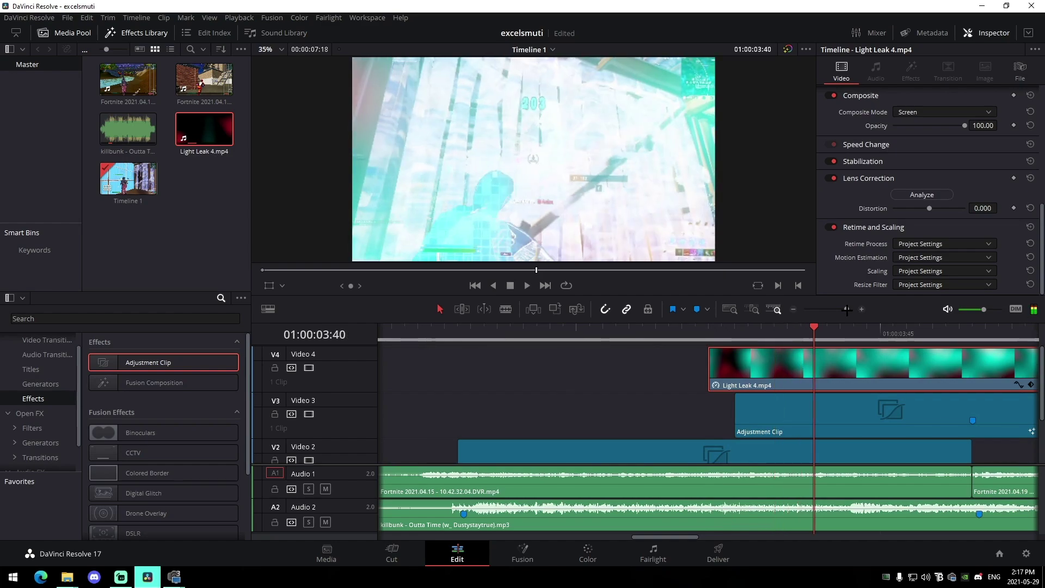
left_click_drag(712, 349, 841, 349)
left_click_drag(849, 309, 841, 309)
left_click(682, 353)
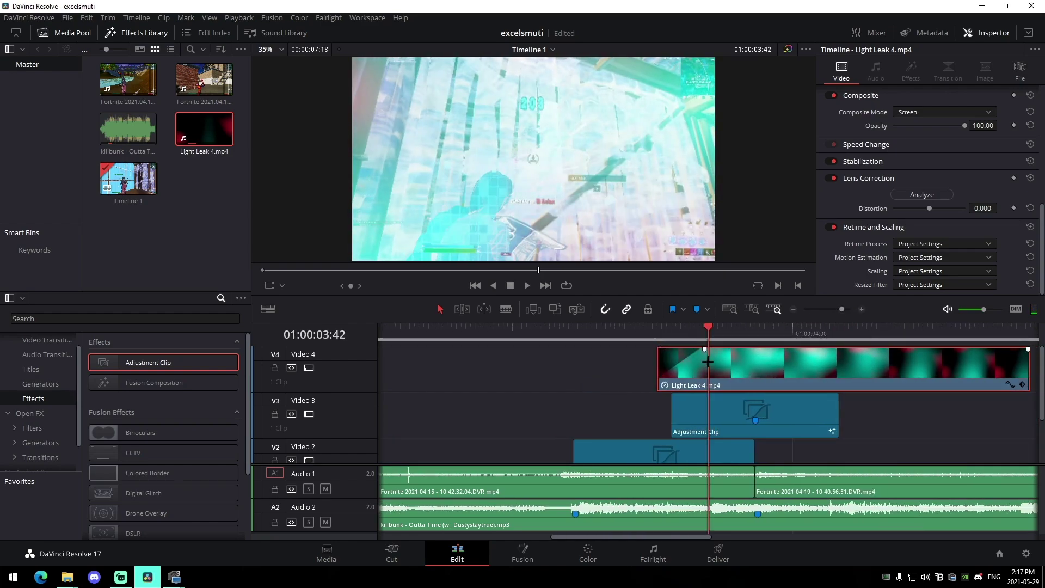
left_click_drag(708, 357, 712, 356)
Play the transition across the cut at 01:00:03:52 to review the faded-in light leak.
left_click_drag(709, 334, 678, 345)
mouse_move(755, 339)
left_mouse_down()
mouse_move(722, 337)
mouse_move(965, 337)
mouse_move(755, 337)
left_mouse_up()
key("space")
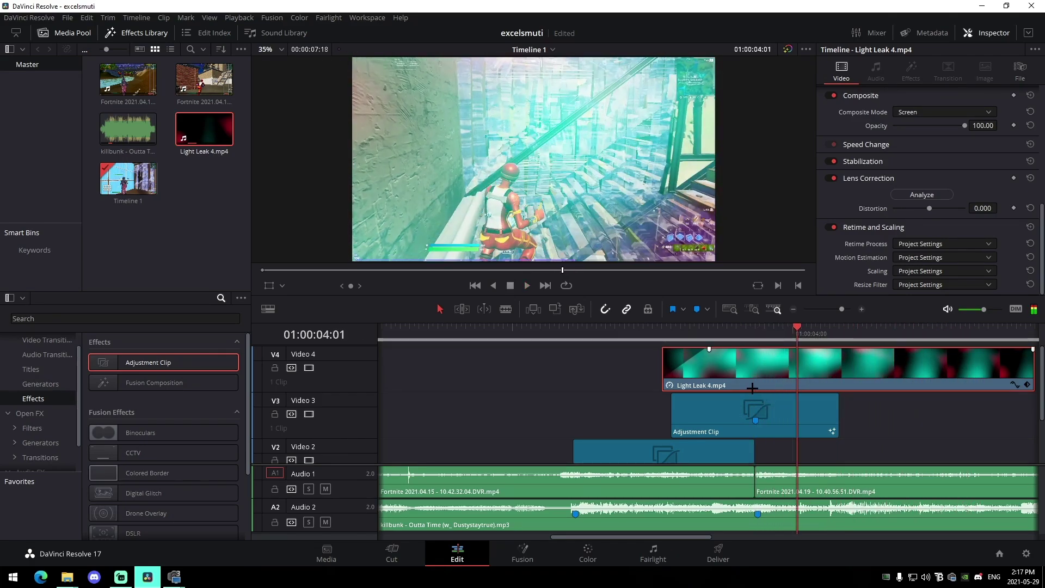
left_click(756, 337)
key("space")
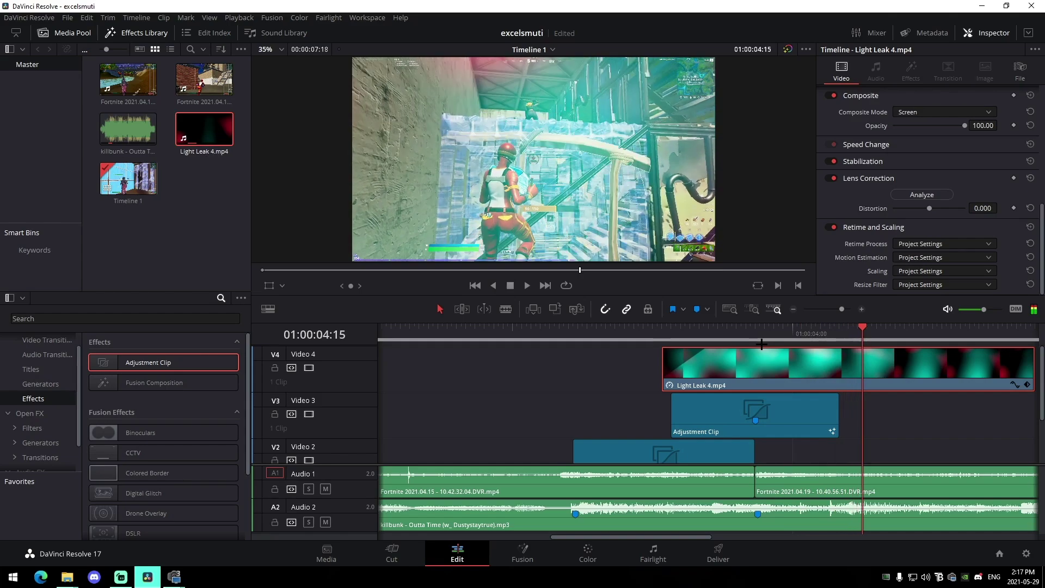
Trim the light leak clip's end to about 01:00:04:21 with a fade-out, and replay the transition.
scroll(846, 389, "right", 3)
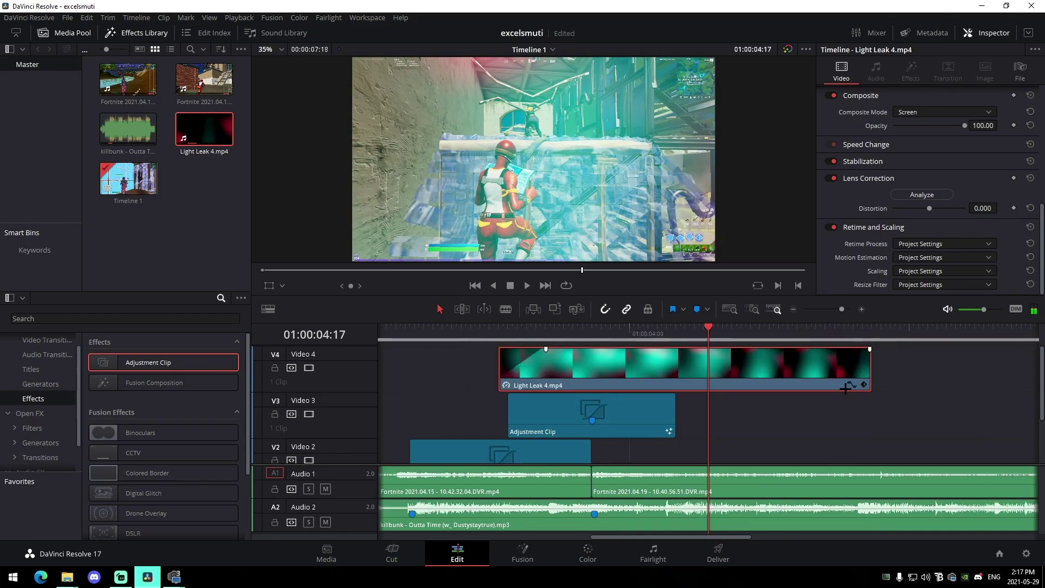
left_click_drag(866, 368, 443, 357)
key("space")
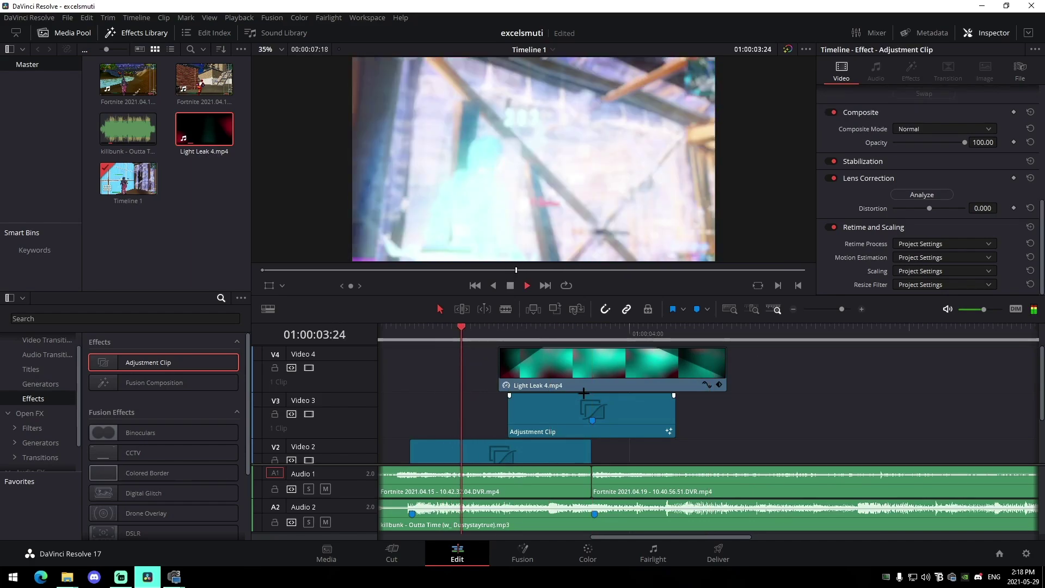
key("space")
left_click_drag(513, 329, 428, 354)
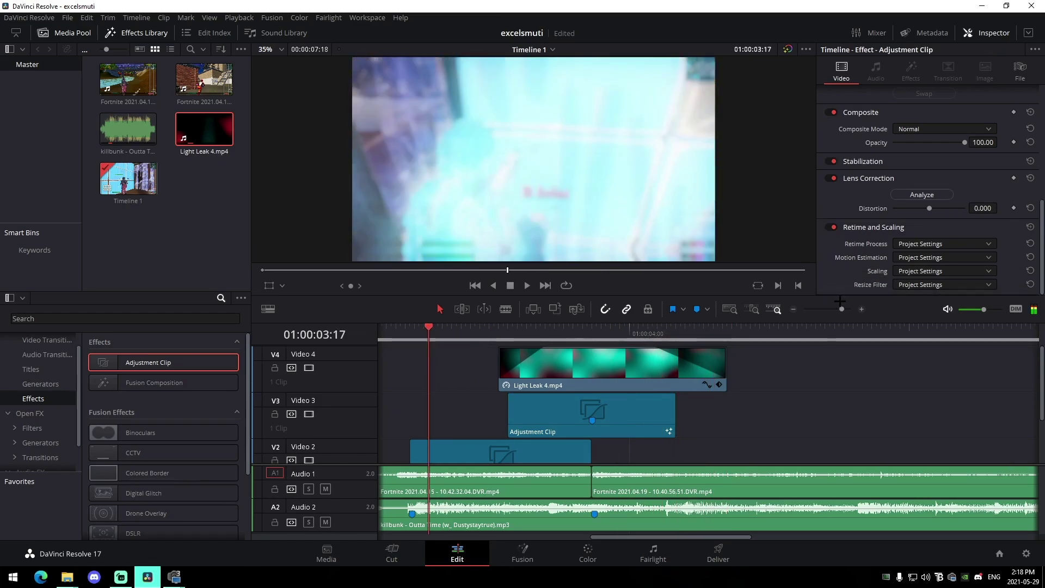
left_click_drag(840, 302, 834, 306)
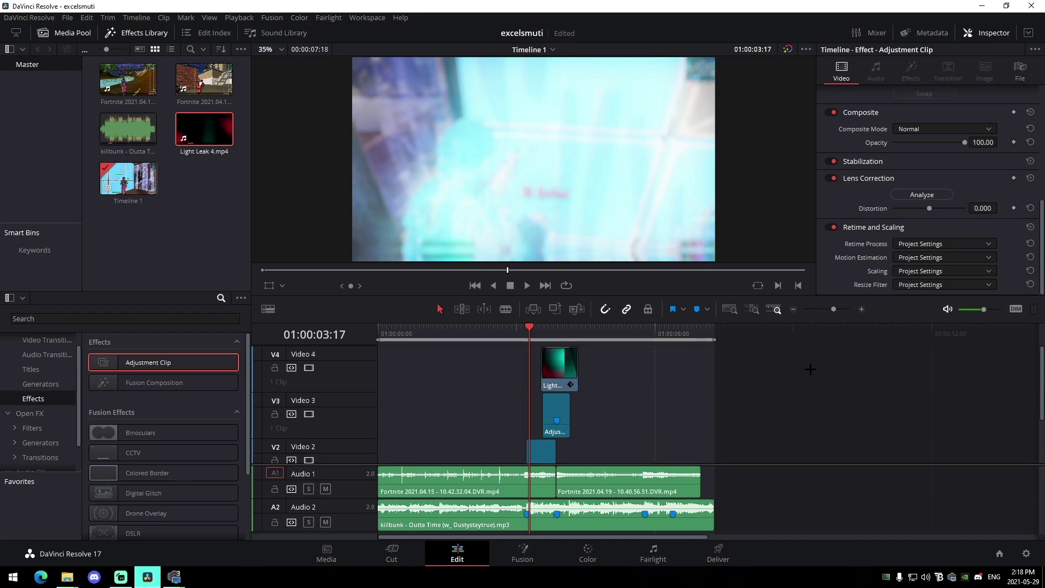
left_click_drag(831, 312, 832, 310)
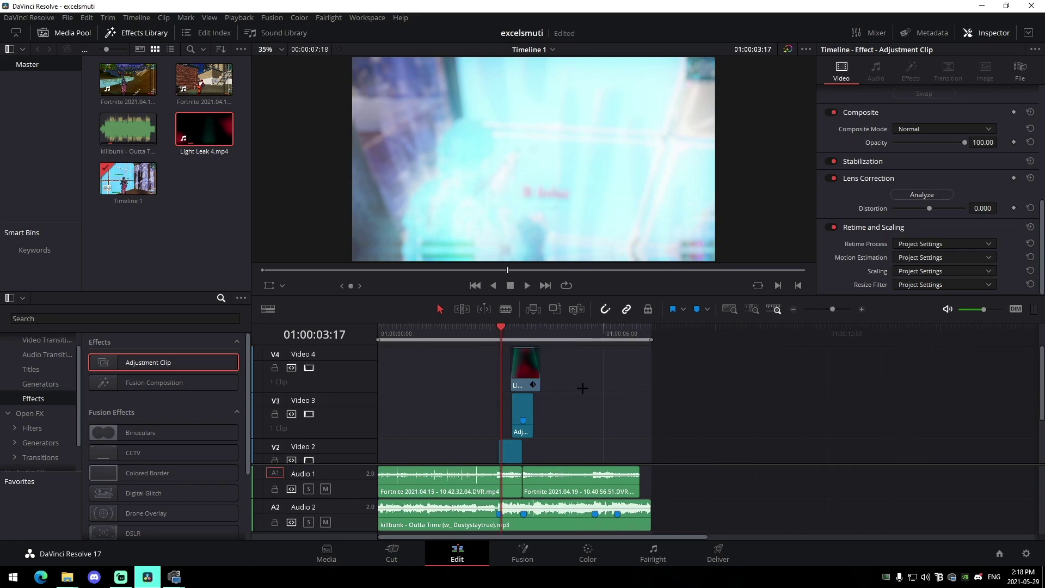
scroll(537, 397, "down", 6)
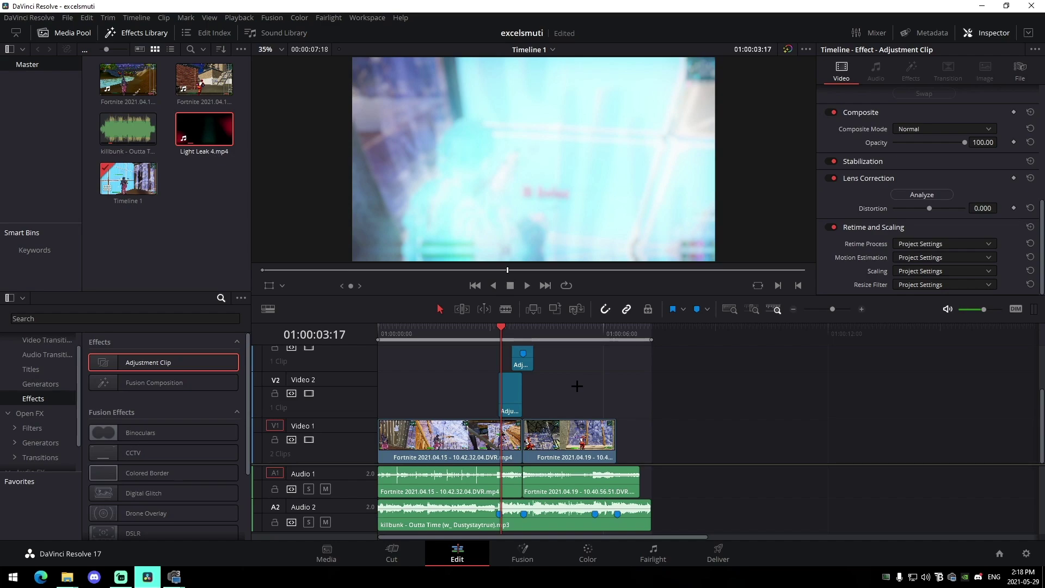
Add Fortnite 2021.04.15 - 10.42.32.04.DVR.mp4 to Video 1 above the music and align its shot with the first beat marker at 01:00:03:13.
key("Home")
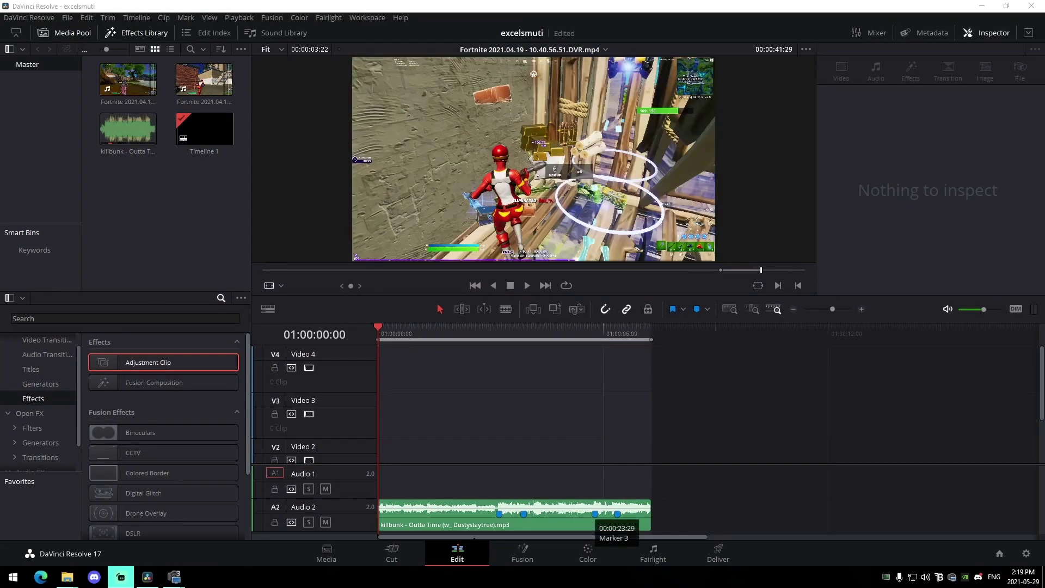
left_click_drag(128, 79, 453, 474)
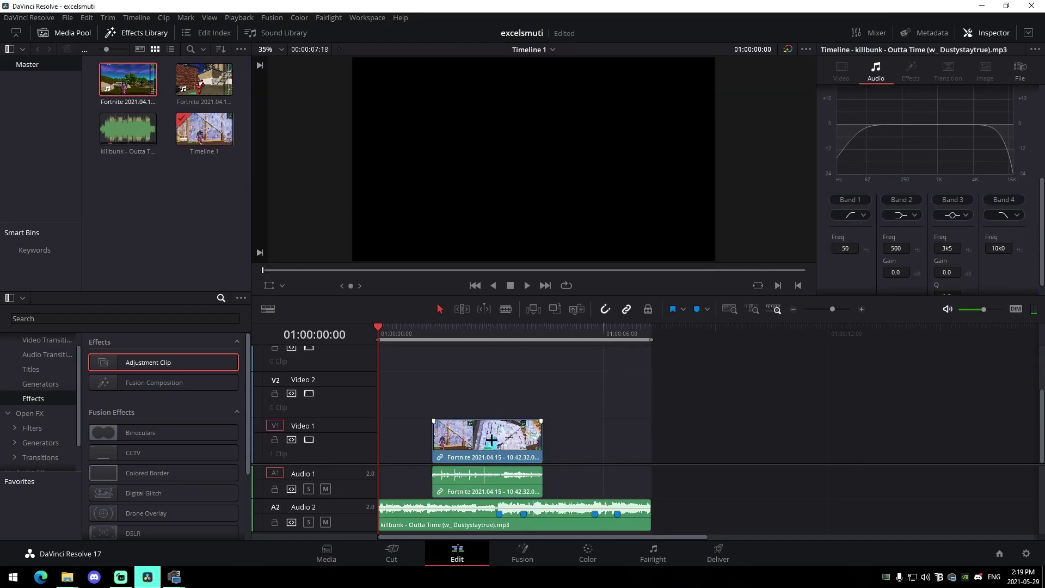
left_click(496, 335)
mouse_move(502, 436)
left_mouse_down()
mouse_move(492, 435)
mouse_move(500, 431)
left_mouse_up()
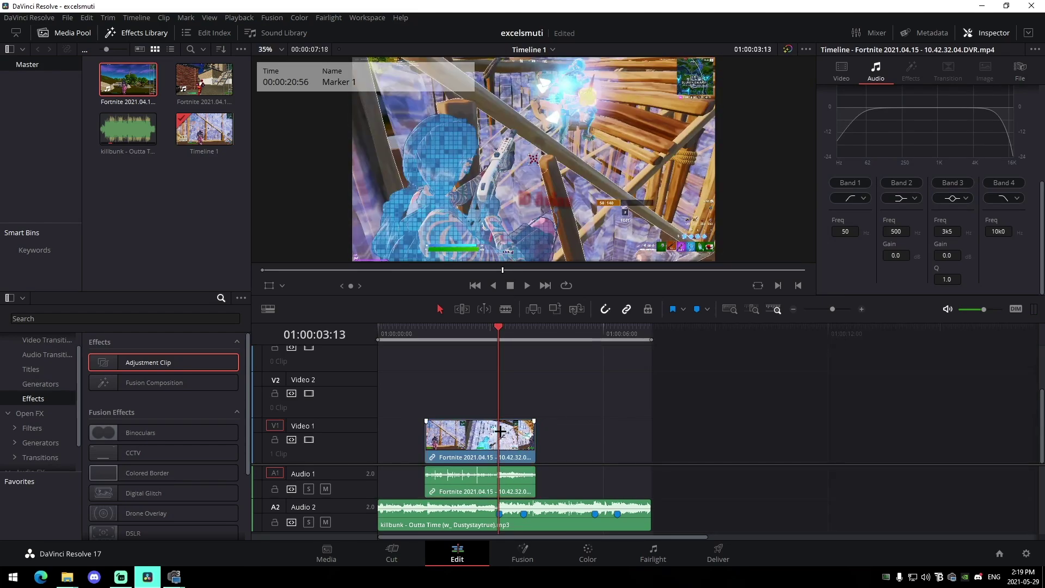
Fit the gameplay clip from the timeline's start to the second beat marker and unlink its audio.
left_click_drag(427, 445, 380, 444)
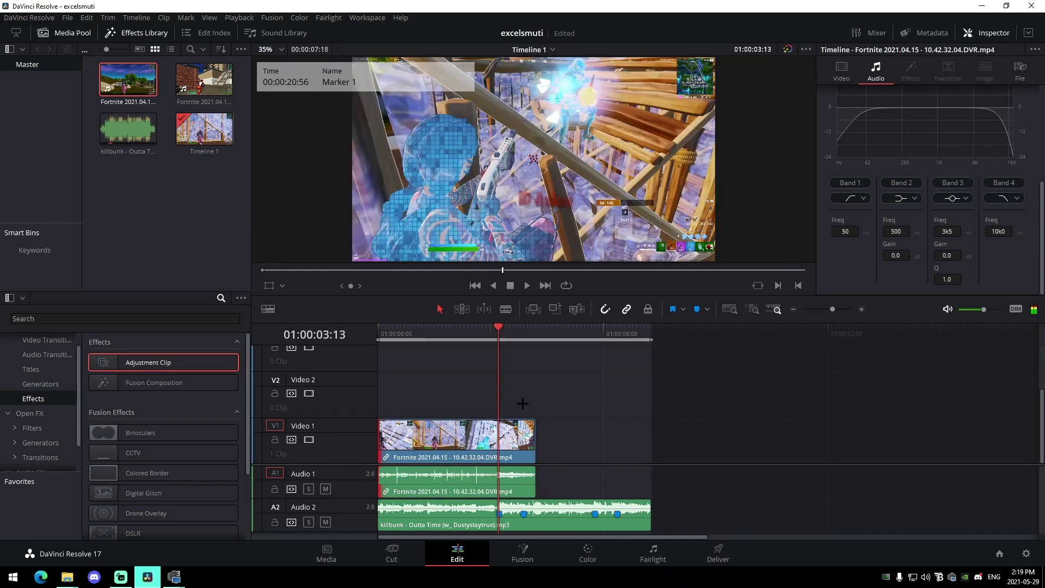
left_click_drag(531, 449, 521, 449)
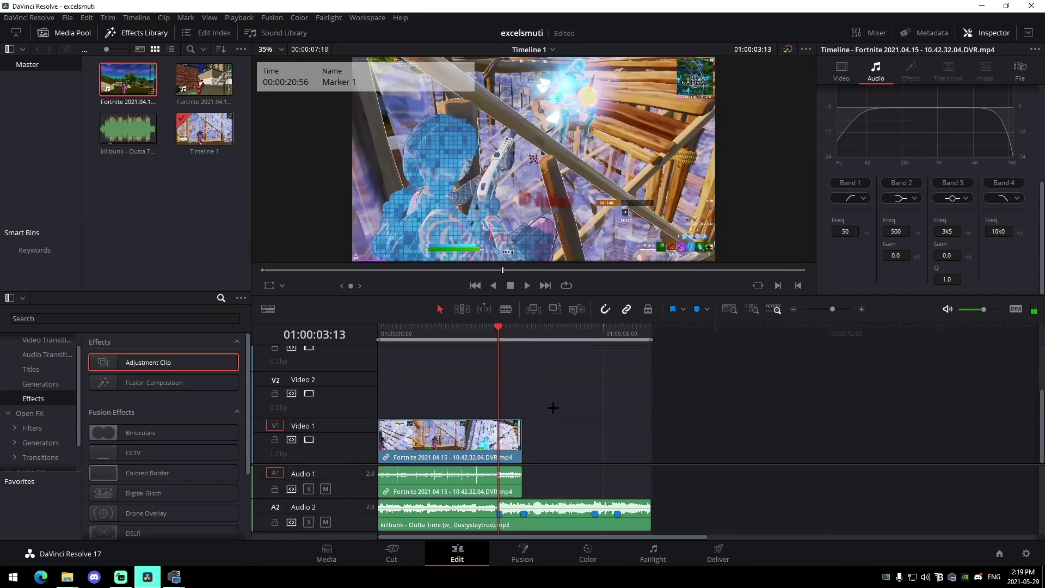
left_click(836, 312)
right_click(694, 430)
key("Escape")
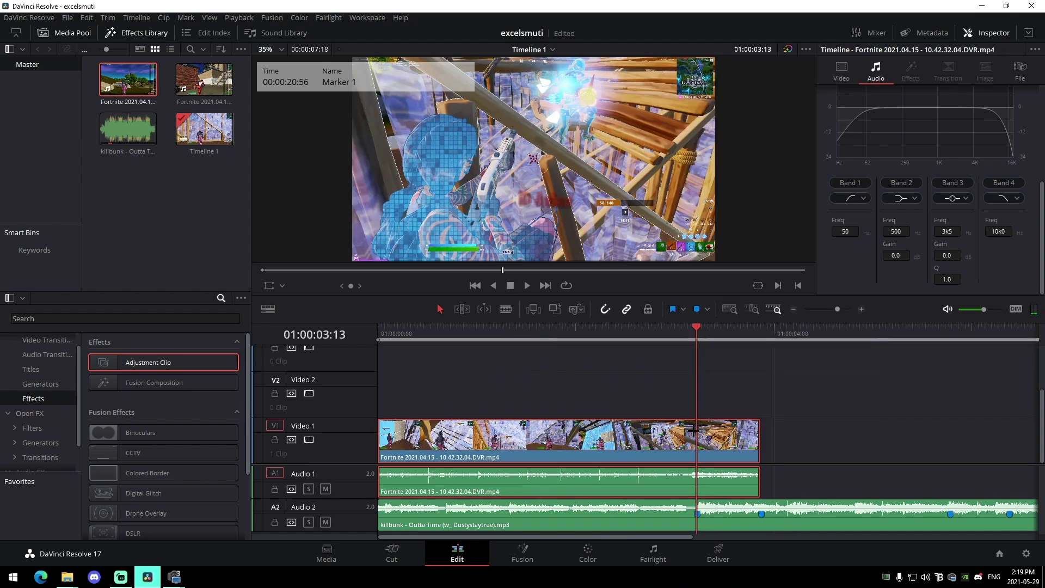
Show the retime controls on the gameplay video clip and add a speed point at 01:00:03:13.
right_click(697, 432)
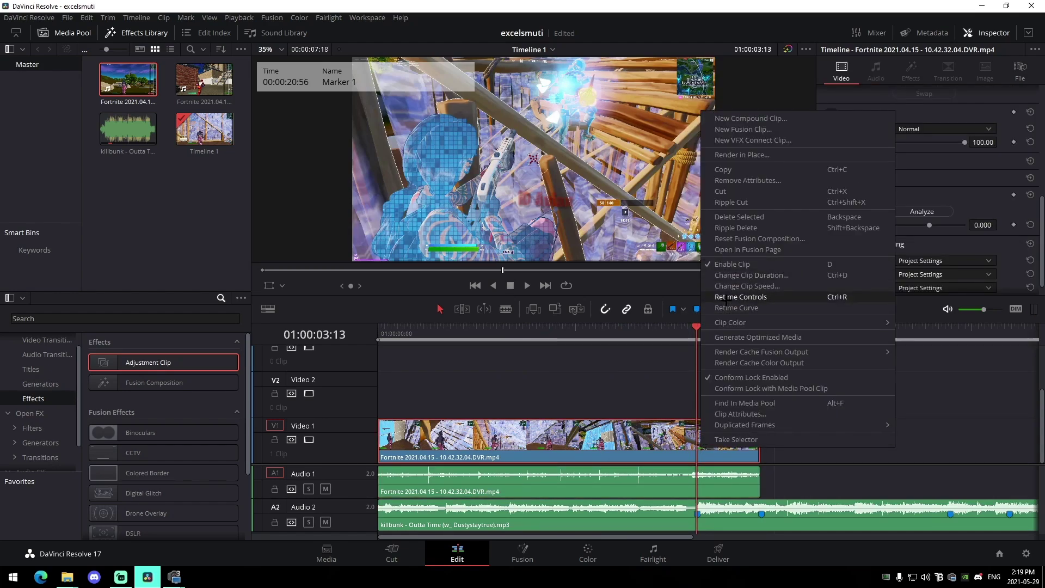
left_click(726, 297)
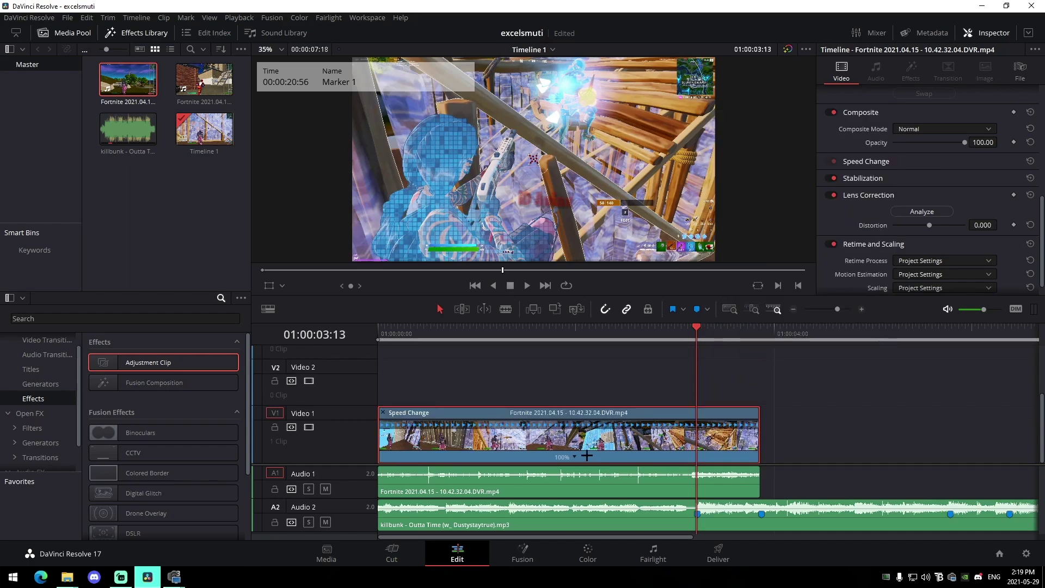
left_click(585, 457)
left_click(599, 470)
Add two more speed points to the gameplay clip at 01:00:02:49 and 01:00:03:02.
left_click(648, 331)
left_click_drag(648, 331, 658, 331)
left_click(543, 458)
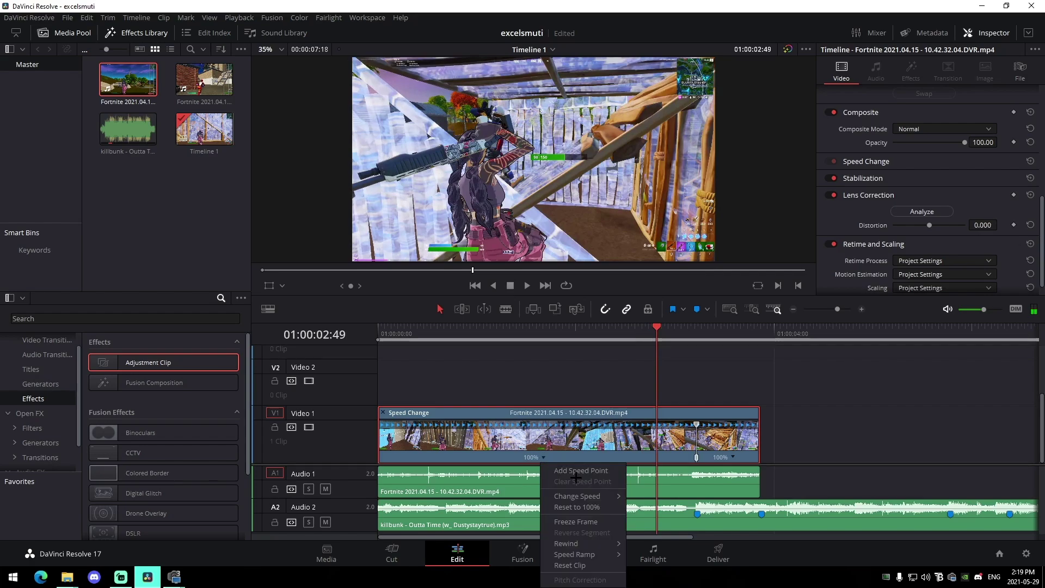
left_click(577, 474)
left_click_drag(672, 337, 678, 337)
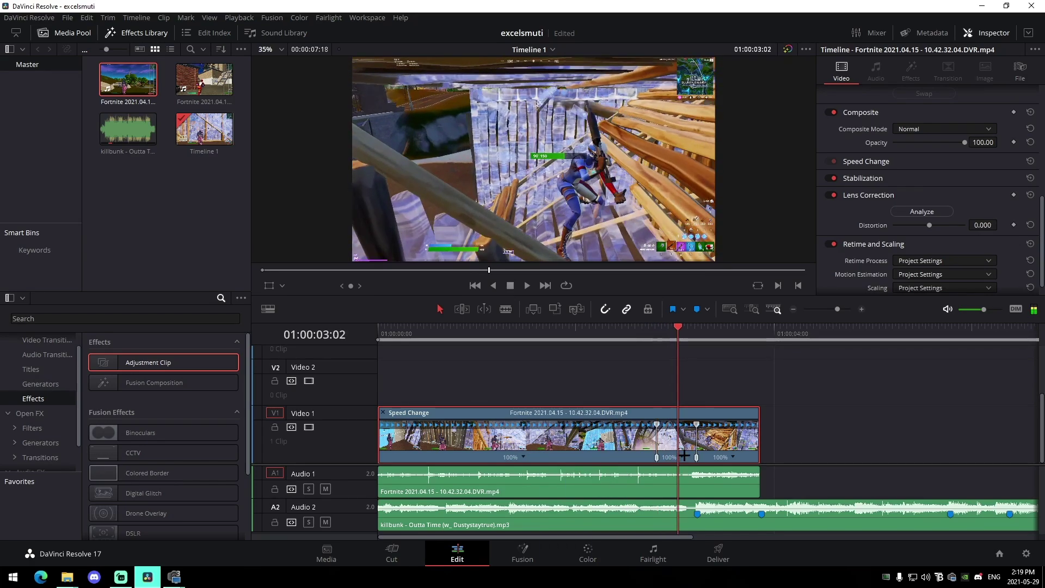
left_click(683, 457)
left_click(698, 467)
left_click(682, 458)
left_click(686, 475)
left_click(734, 415)
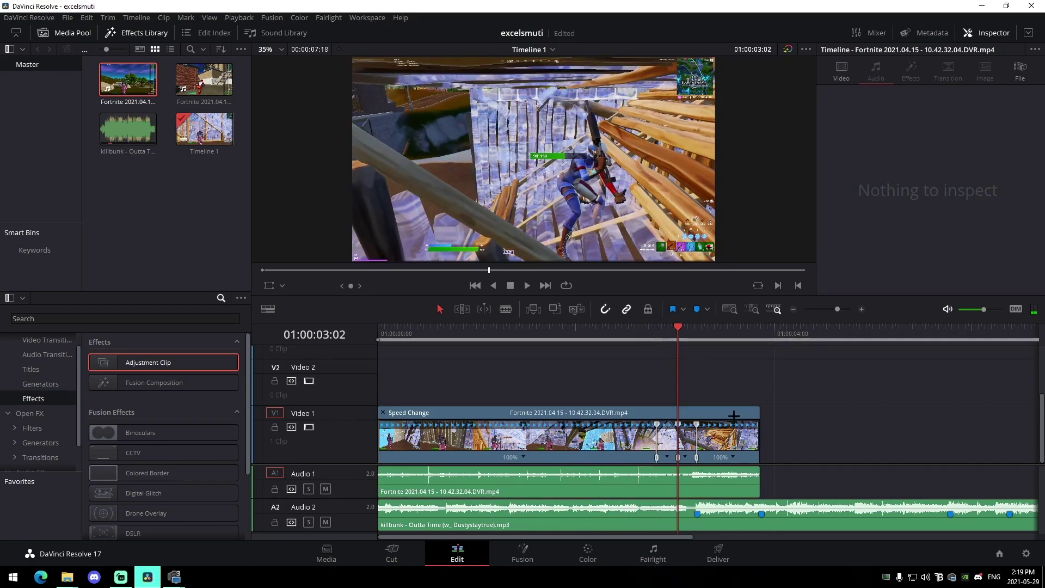
Change the speed of the segment between the first and second speed points to 50%.
left_click(666, 458)
mouse_move(702, 496)
left_click(762, 505)
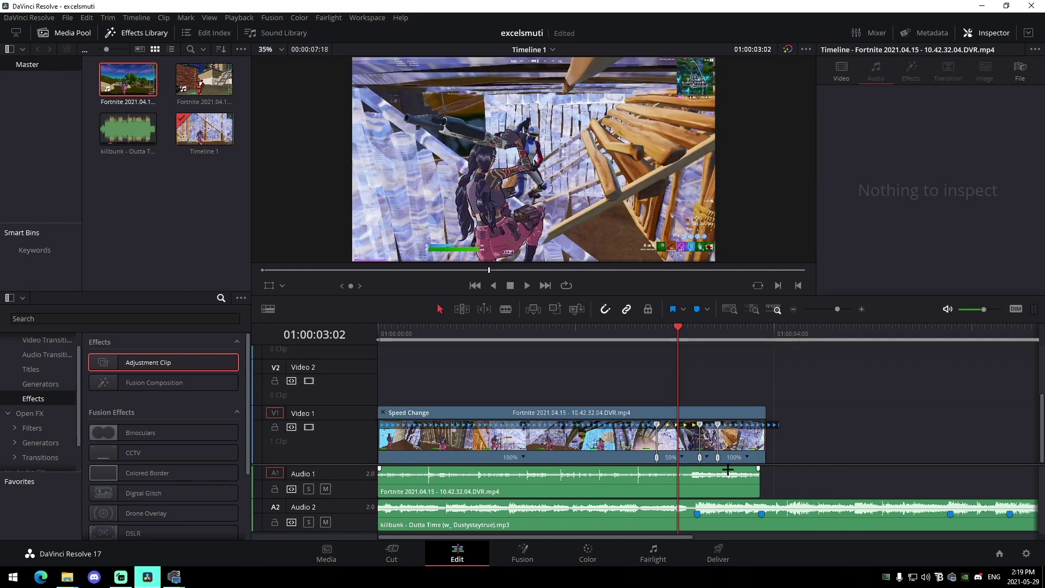
Change the speed of the segment between the second and third speed points to 200%.
left_click(710, 457)
mouse_move(751, 496)
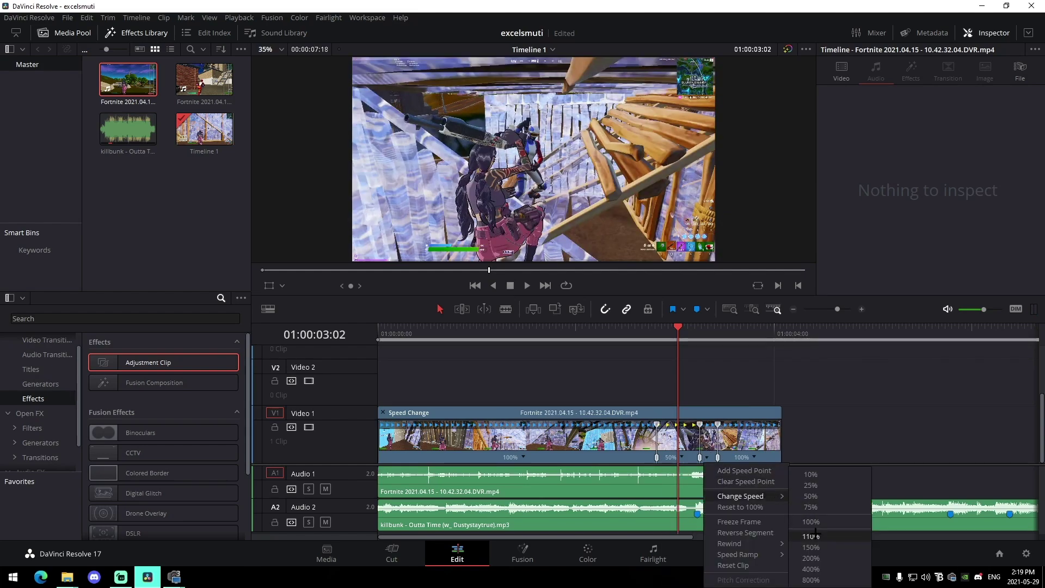
left_click(811, 558)
Slow the gameplay clip's final segment to 50%, then shorten it by retiming its end to 60%.
scroll(722, 458, "up", 3)
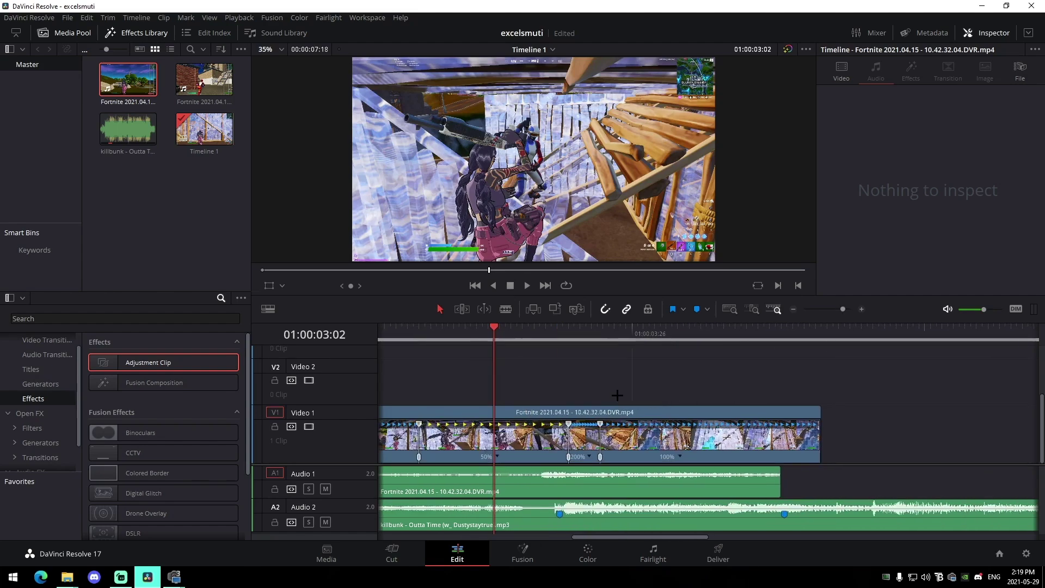
left_click(712, 457)
mouse_move(752, 496)
left_click(833, 497)
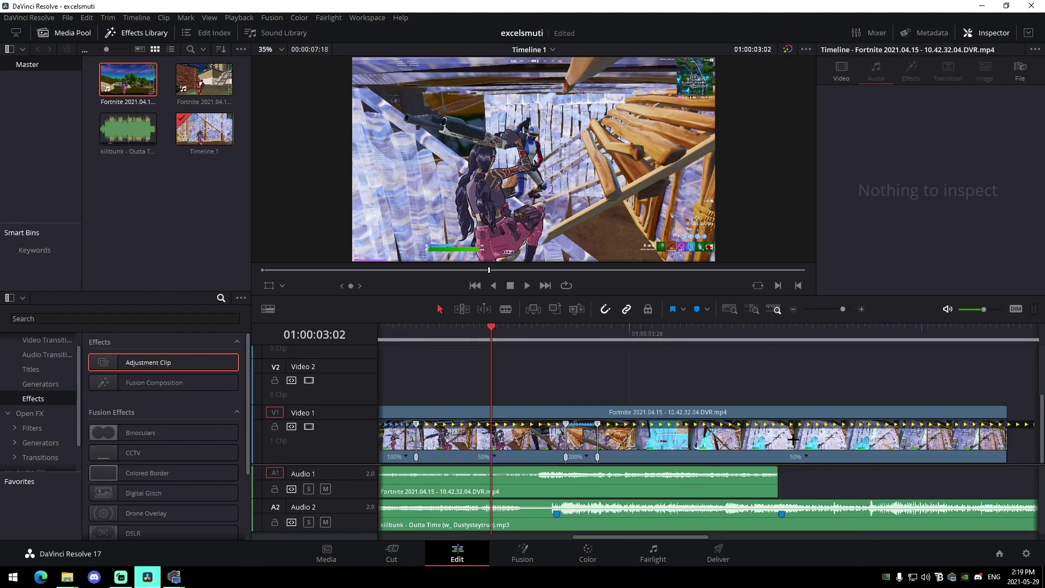
left_click_drag(842, 306, 840, 307)
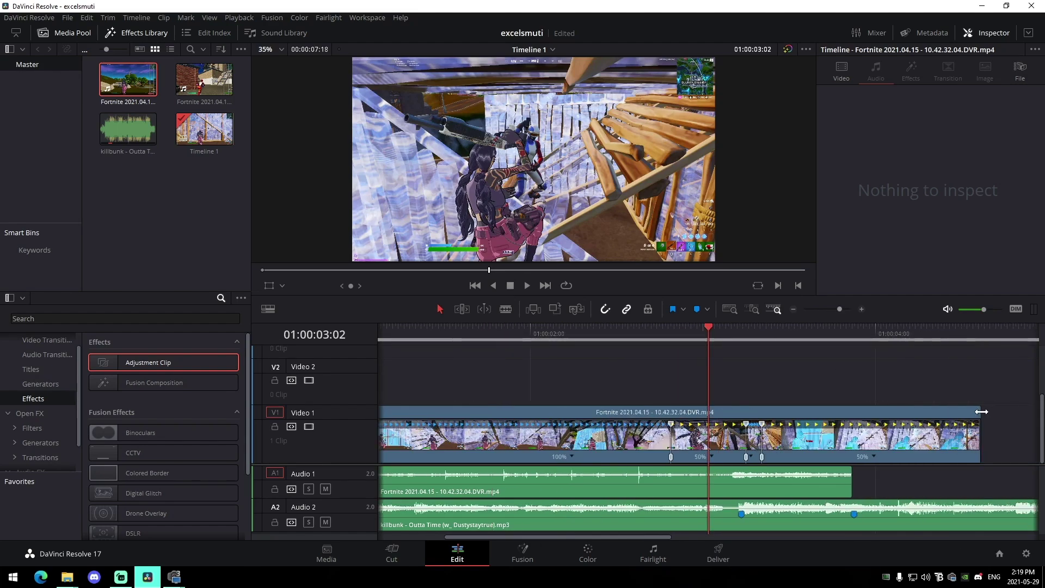
left_click_drag(982, 411, 943, 411)
Shift the second and third speed points earlier to meet the first beat marker, trim the clip's end to the second marker, and preview.
key("space")
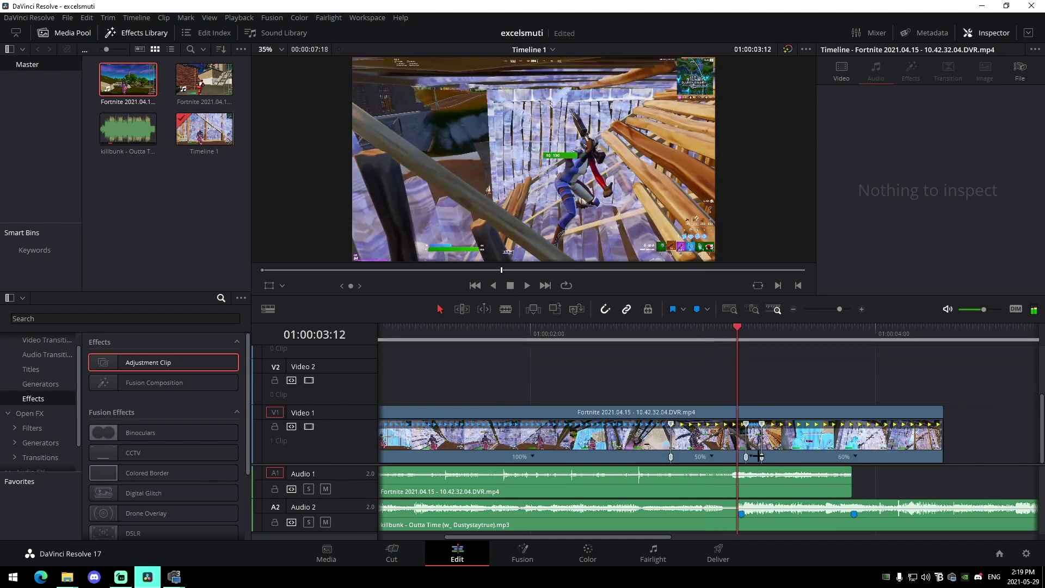
mouse_move(745, 456)
left_mouse_down()
mouse_move(721, 455)
mouse_move(747, 457)
left_mouse_up()
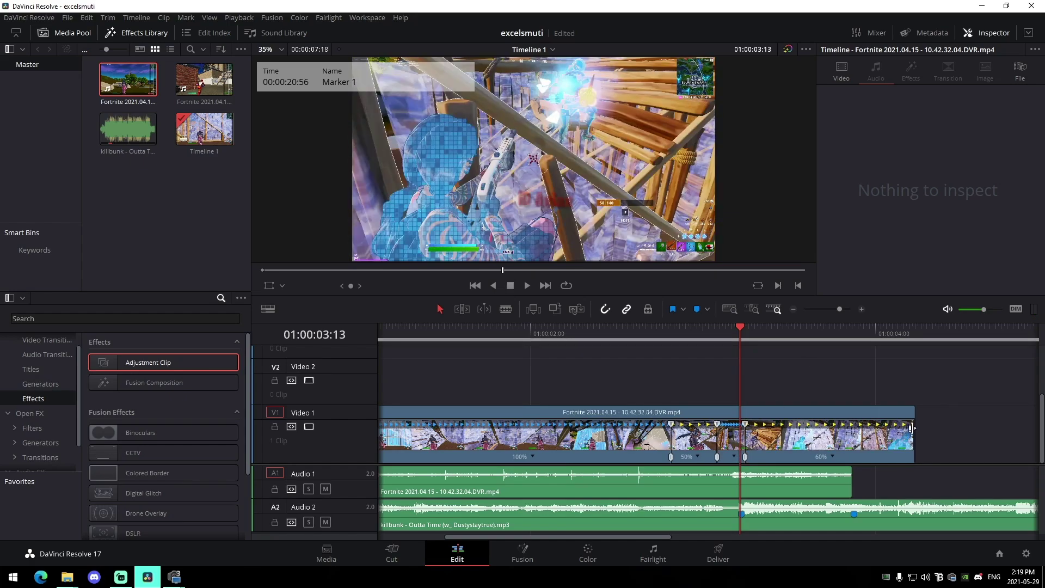
left_click_drag(911, 428, 852, 428)
left_click(590, 327)
key("space")
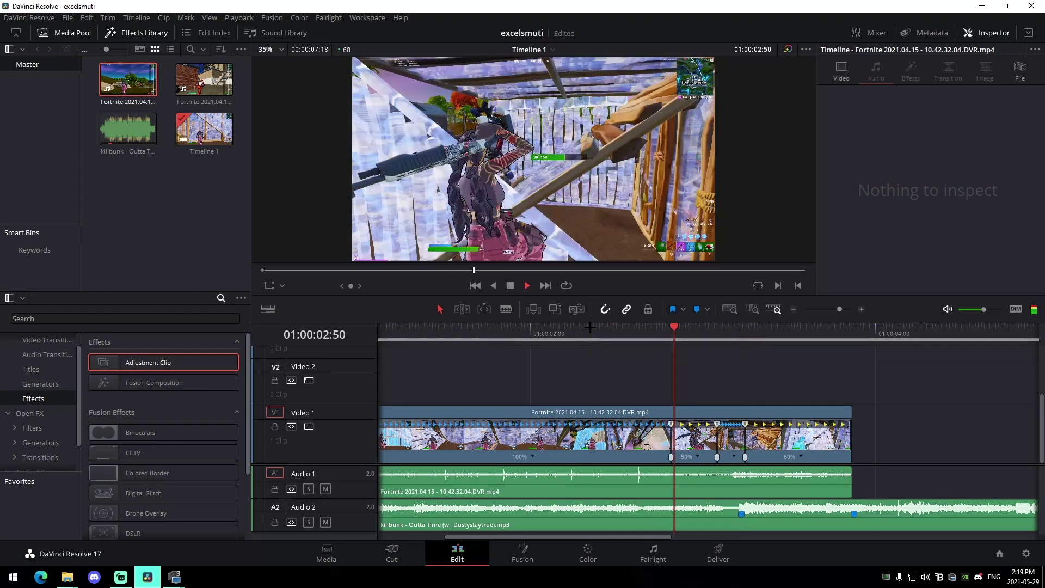
key("space")
key("space")
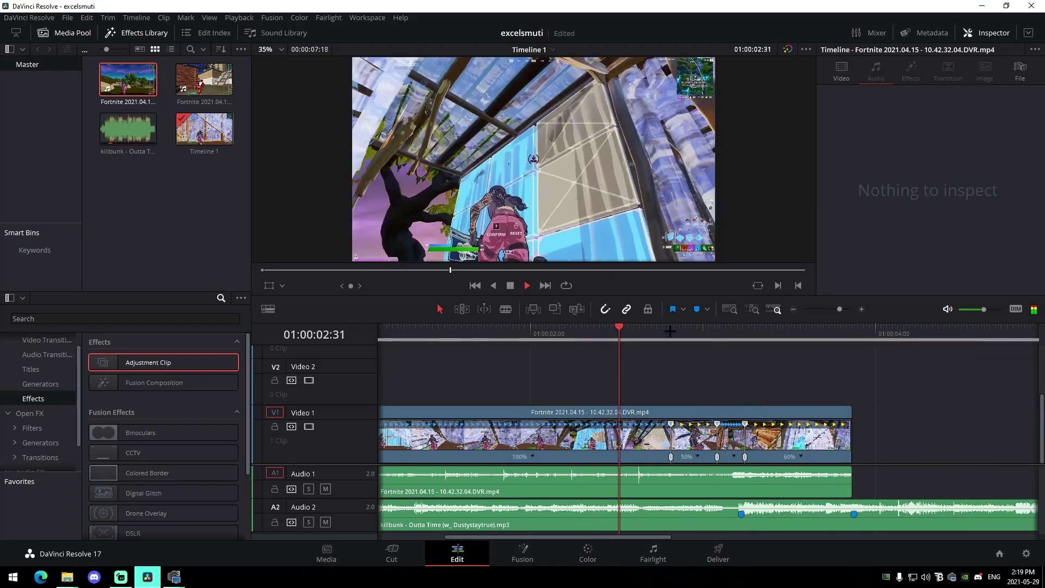
key("space")
Set the gameplay clip's retime process to Optical Flow and play back the speed ramp.
left_click_drag(839, 310, 834, 310)
left_click(476, 442)
left_click(909, 245)
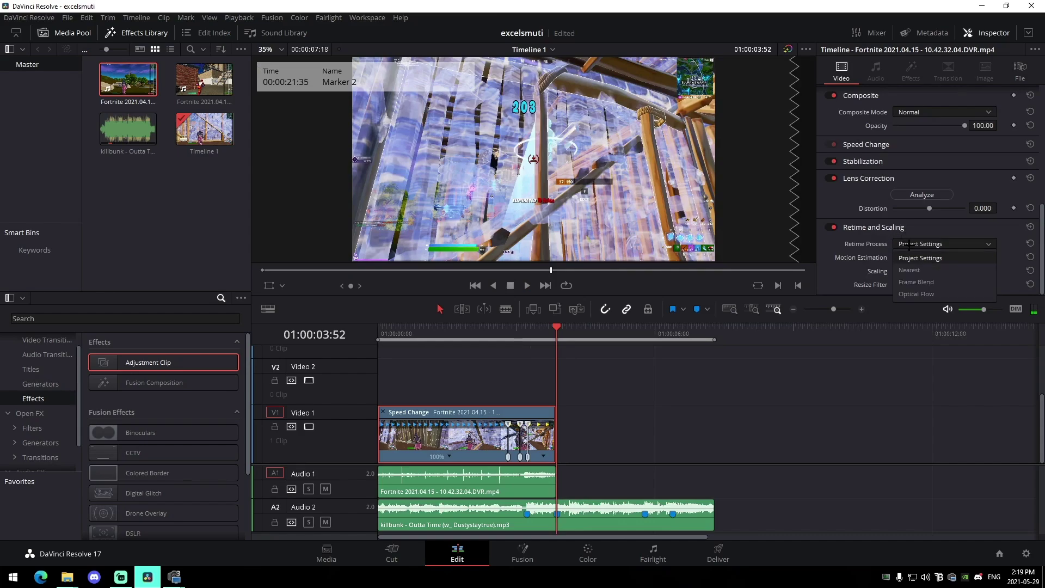
left_click(916, 294)
left_click(715, 392)
left_click(486, 340)
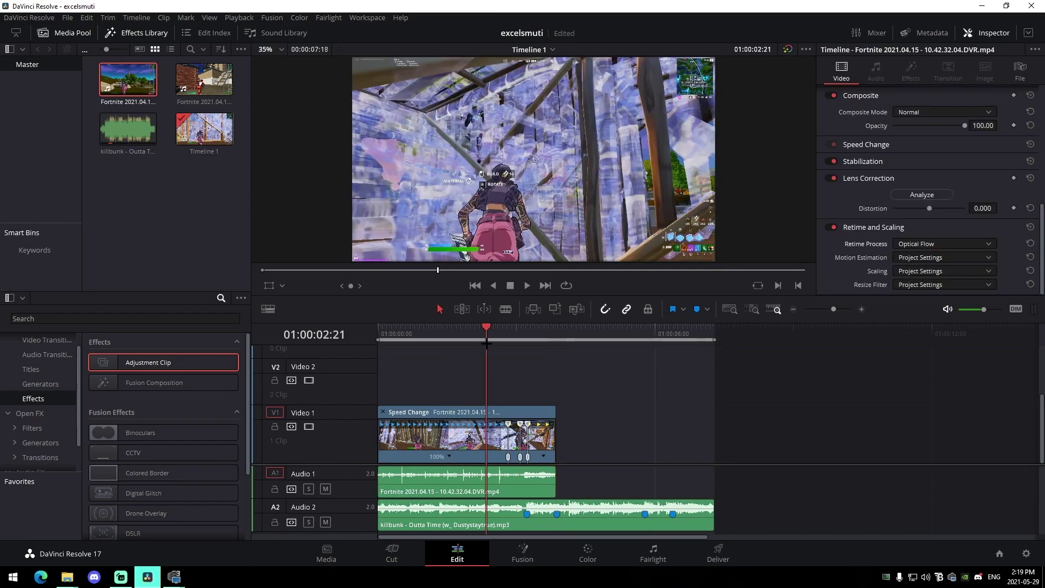
key("space")
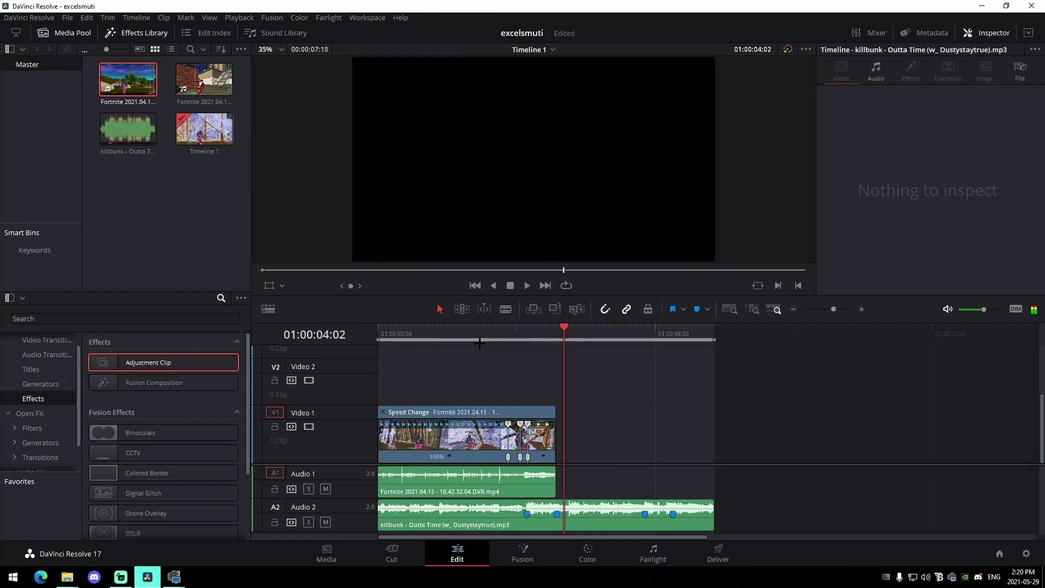
left_click(479, 340)
key("space")
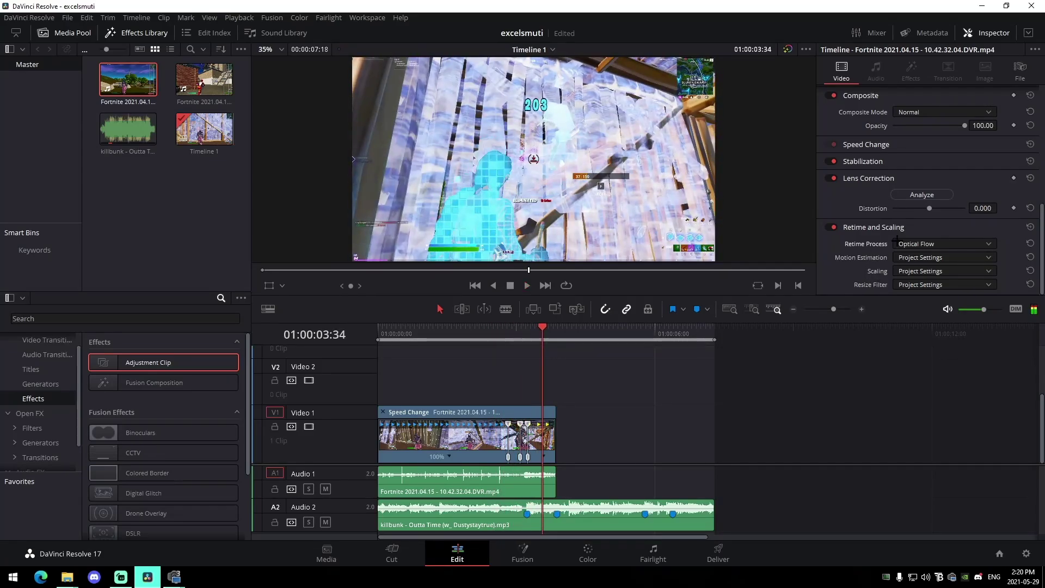
Set the gameplay clip's retime process to Nearest and hide its retime controls.
left_click(895, 241)
left_click(901, 279)
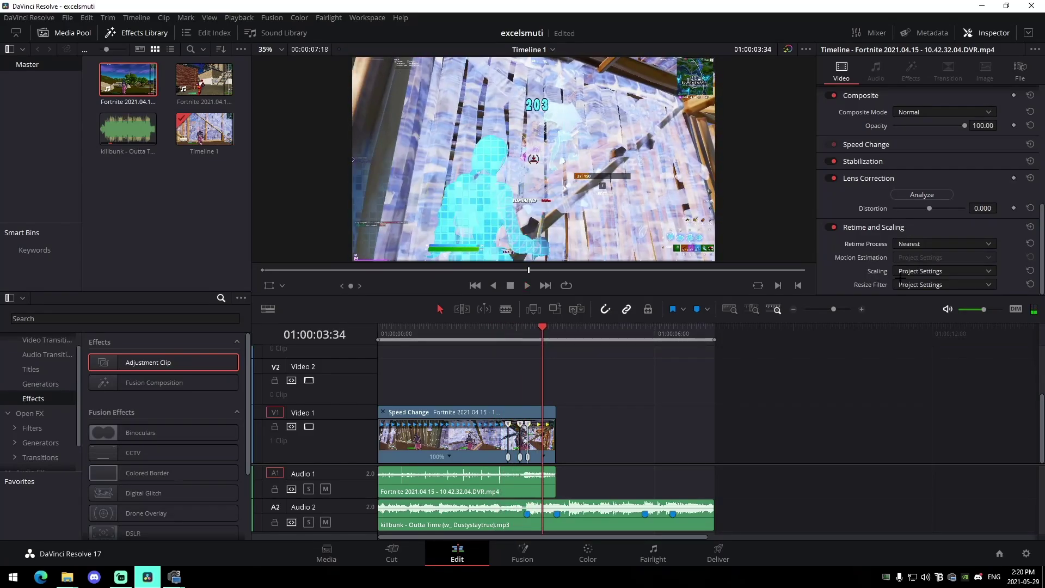
key("ctrl+r")
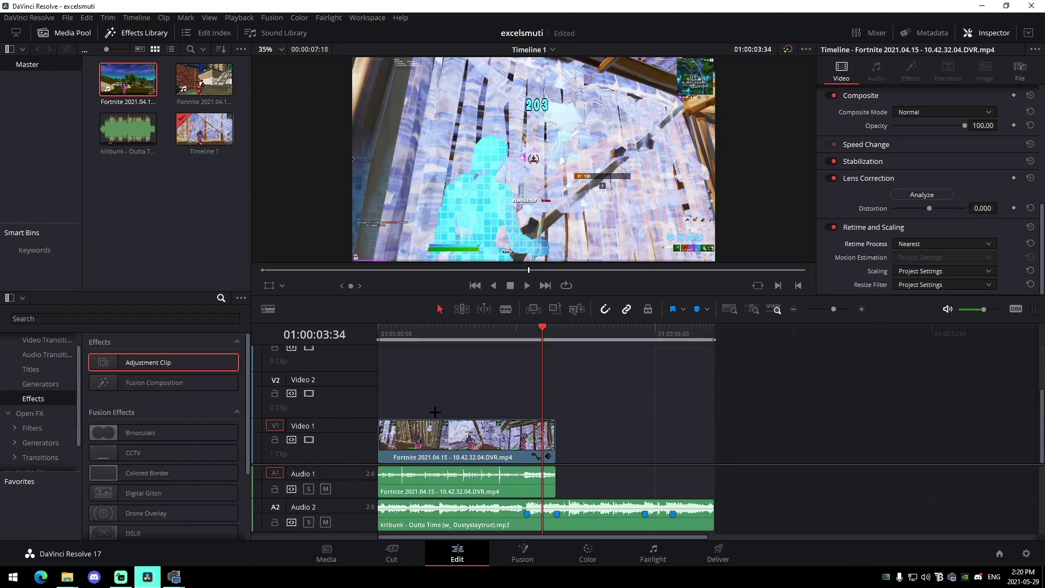
Add an Adjustment Clip on Video 2 starting at the first beat marker and cut off everything past the second marker.
left_click(526, 330)
key("Right")
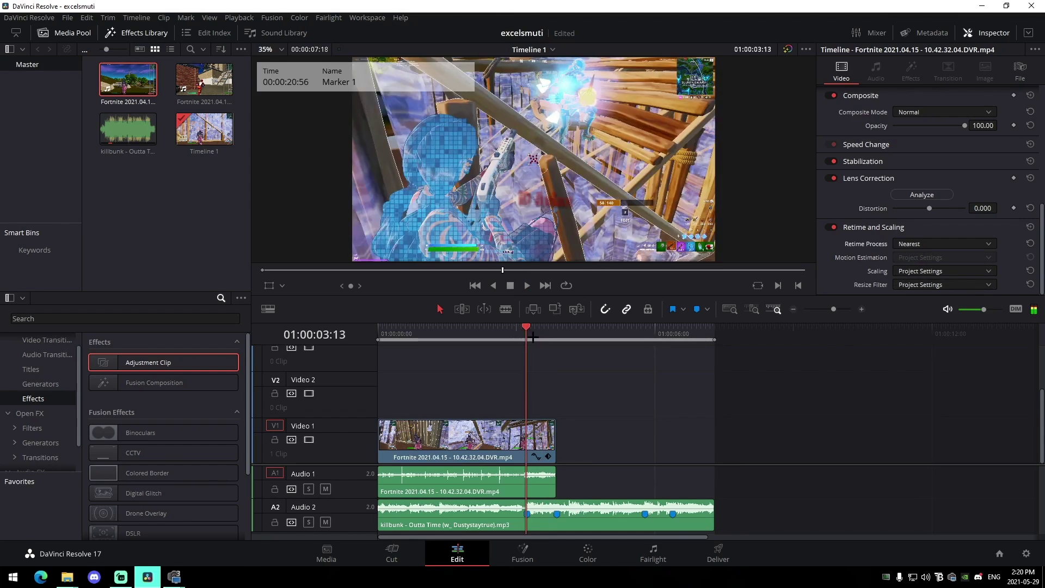
left_click_drag(836, 309, 838, 310)
left_click_drag(187, 366, 710, 402)
left_click(648, 335)
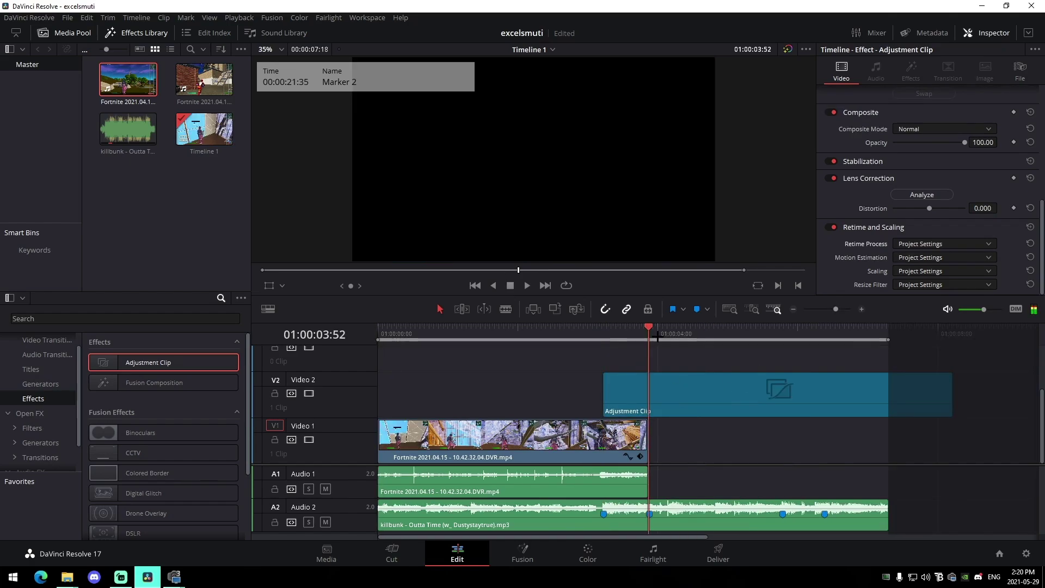
left_click(674, 394)
key("ctrl+b")
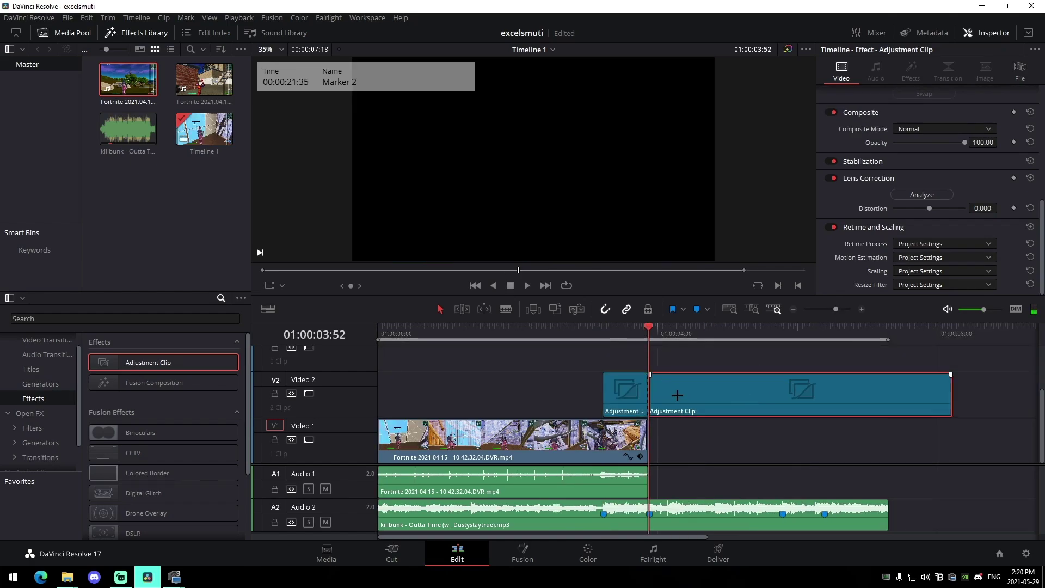
key("Delete")
left_click(602, 335)
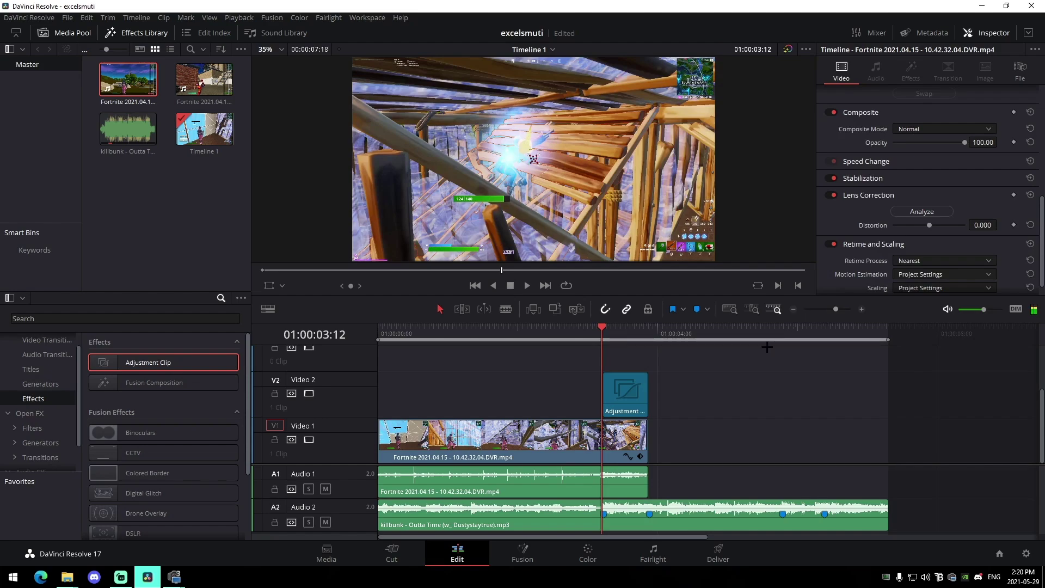
left_click(602, 404)
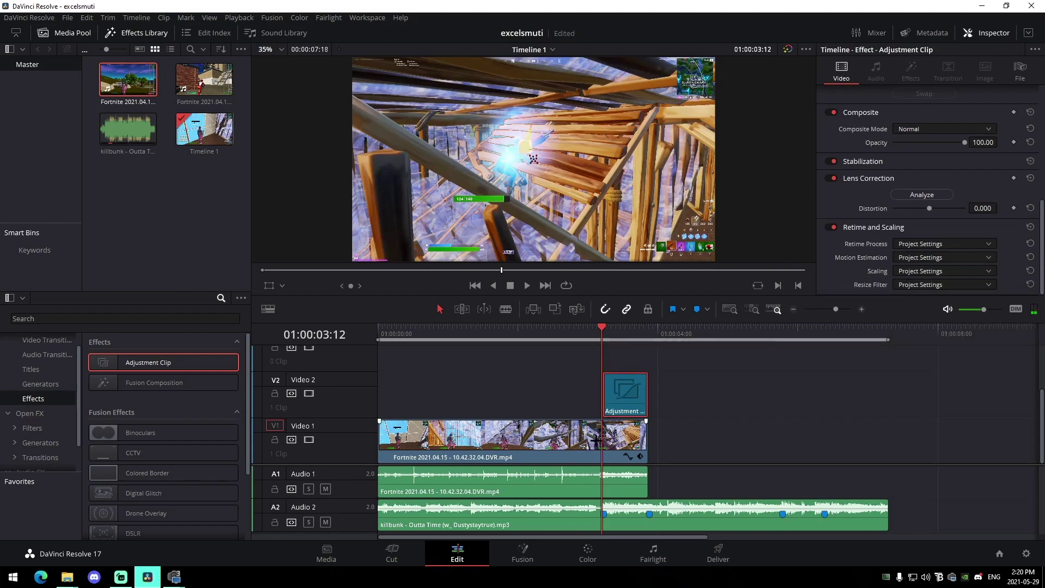
left_click(520, 555)
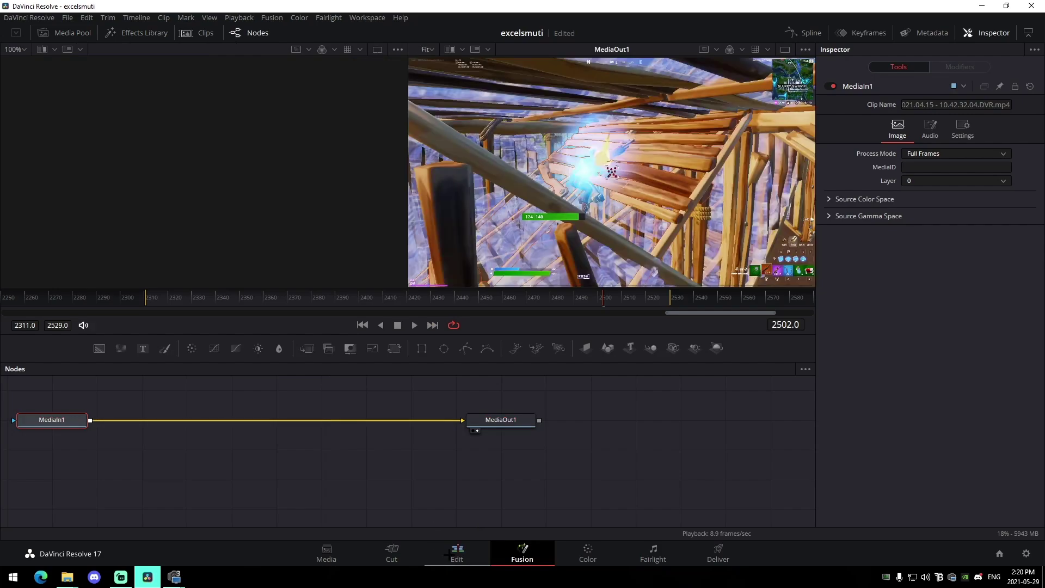
left_click(457, 554)
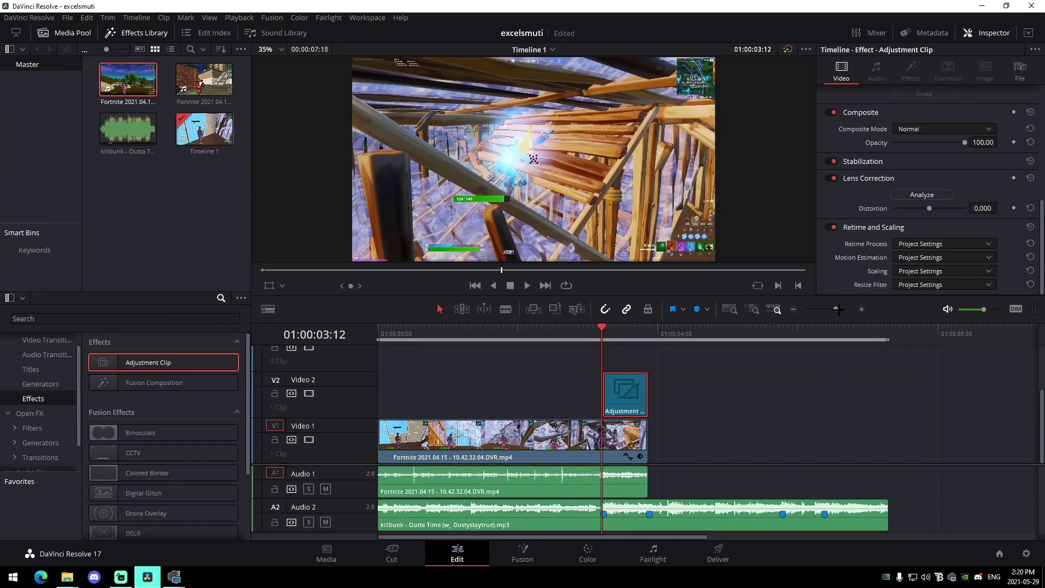
Place the playhead on the first beat marker at 01:00:03:13 and open the adjustment clip in Fusion.
mouse_move(839, 310)
left_mouse_down()
mouse_move(850, 310)
mouse_move(837, 309)
left_mouse_up()
left_click(725, 399)
left_click(720, 338)
left_click(471, 390)
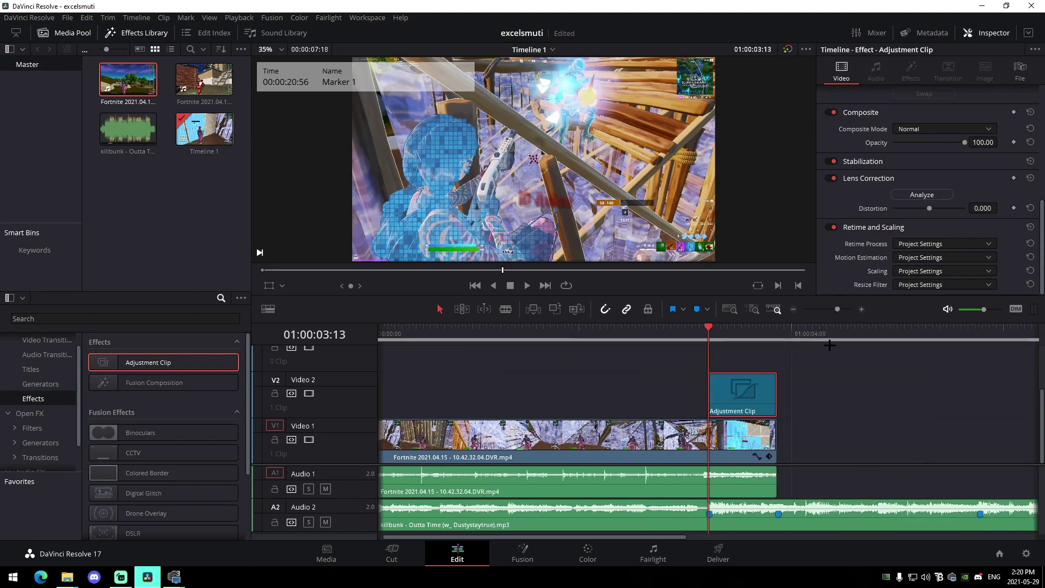
left_click(512, 551)
Bring the SmutiGlowImpact.setting preset from the Smuti folder in File Explorer into the adjustment clip's Fusion node graph.
left_click(74, 577)
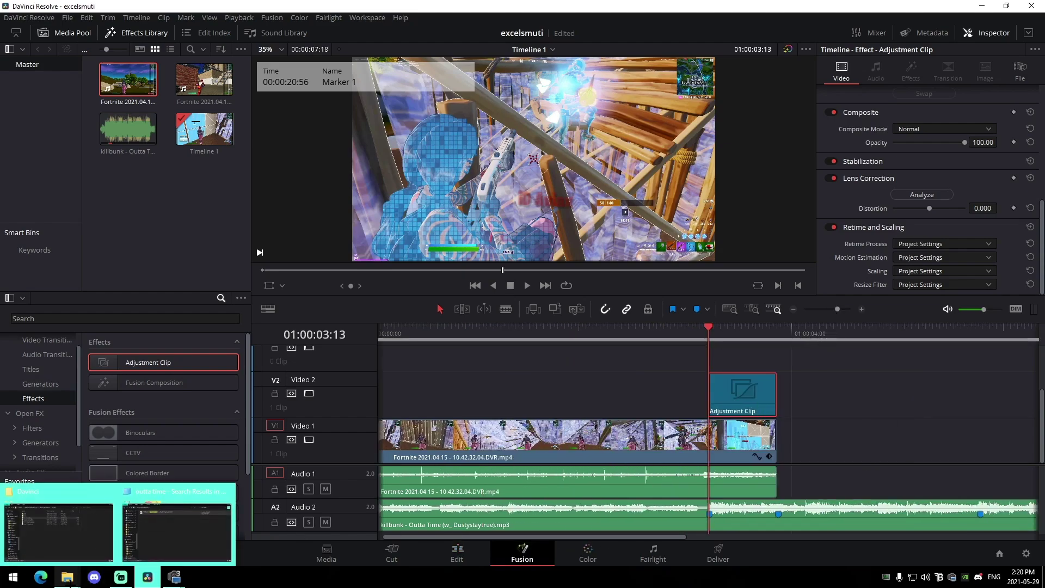
left_click(177, 525)
double_click(377, 209)
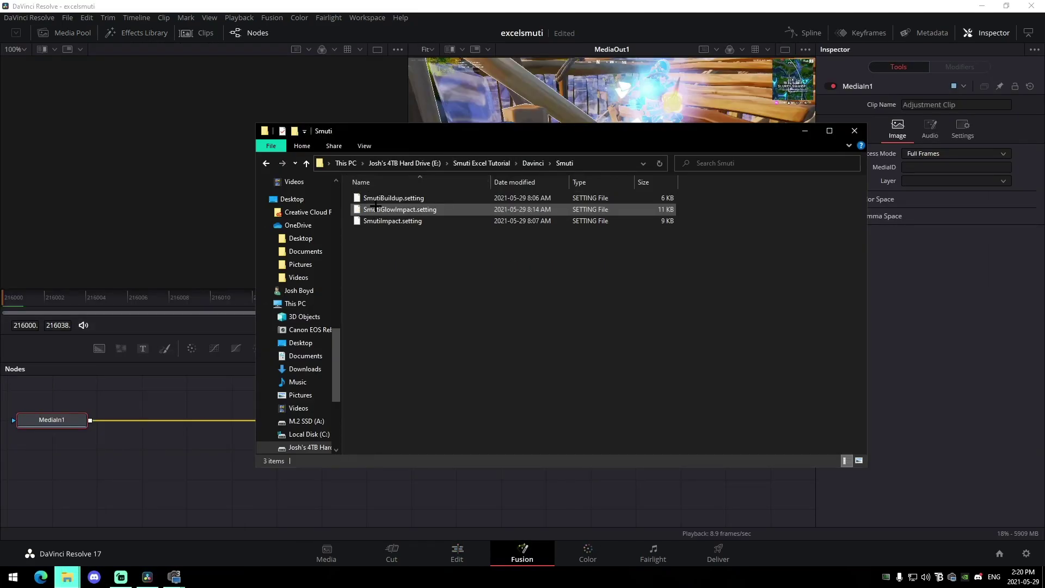
left_click_drag(384, 210, 440, 455)
Connect MediaIn1 to S_Shake1 and uniGlow1 to MediaOut1, and arrange the preset nodes between them.
left_click_drag(495, 421, 616, 416)
left_click_drag(552, 417, 99, 457)
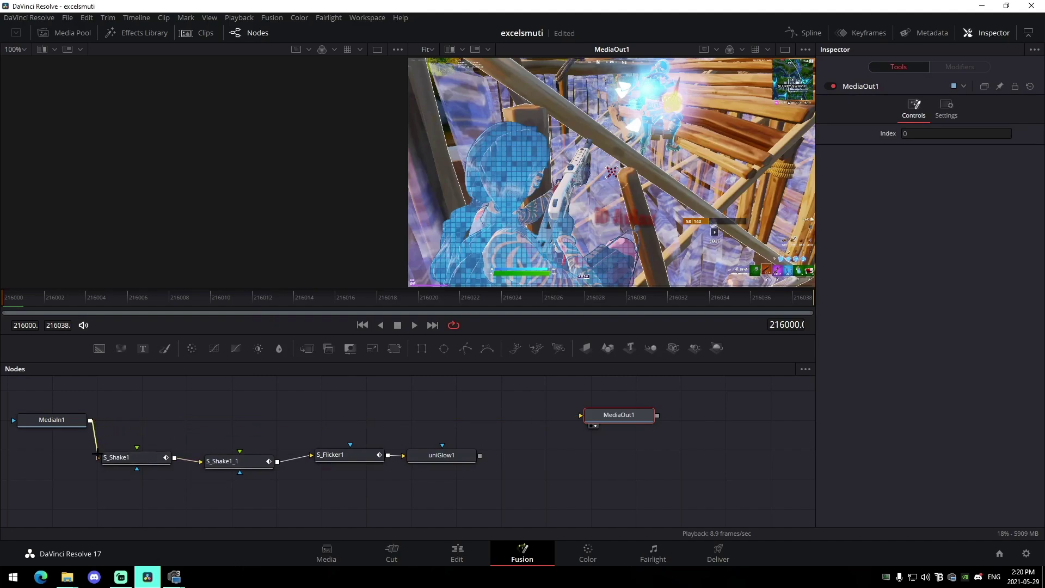
left_click_drag(480, 455, 589, 416)
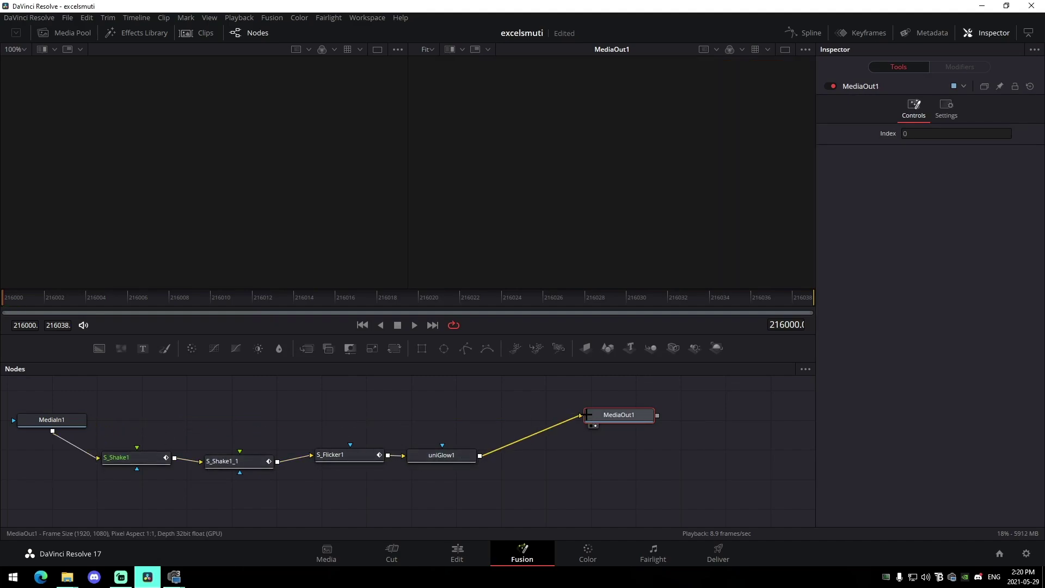
left_click_drag(469, 525, 112, 456)
left_click_drag(158, 455, 210, 435)
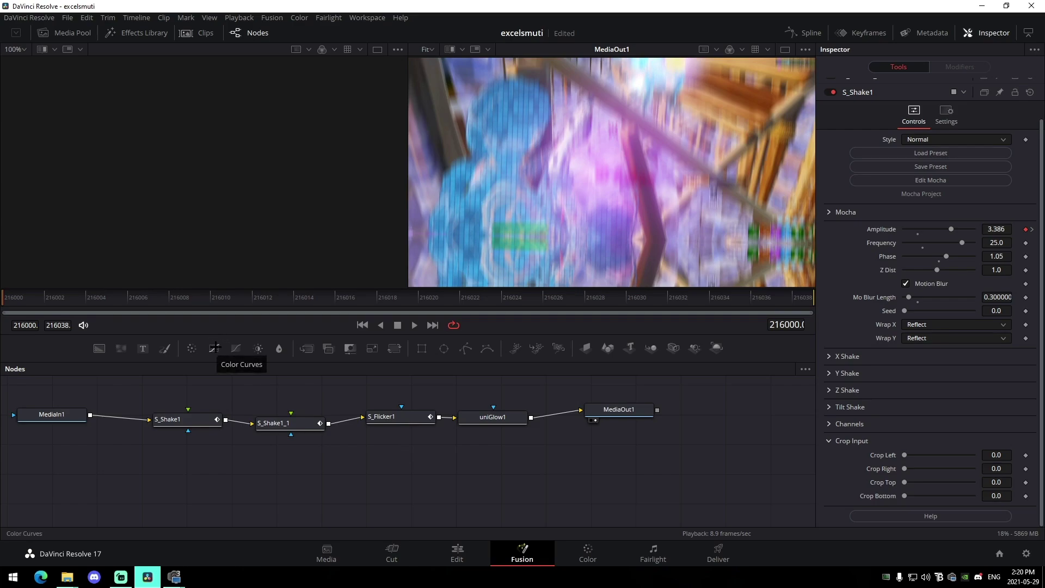
left_click_drag(511, 481, 461, 485)
left_click_drag(533, 457, 147, 411)
left_click(414, 469)
left_click_drag(528, 460, 183, 412)
left_click(446, 492)
left_click_drag(529, 466, 154, 410)
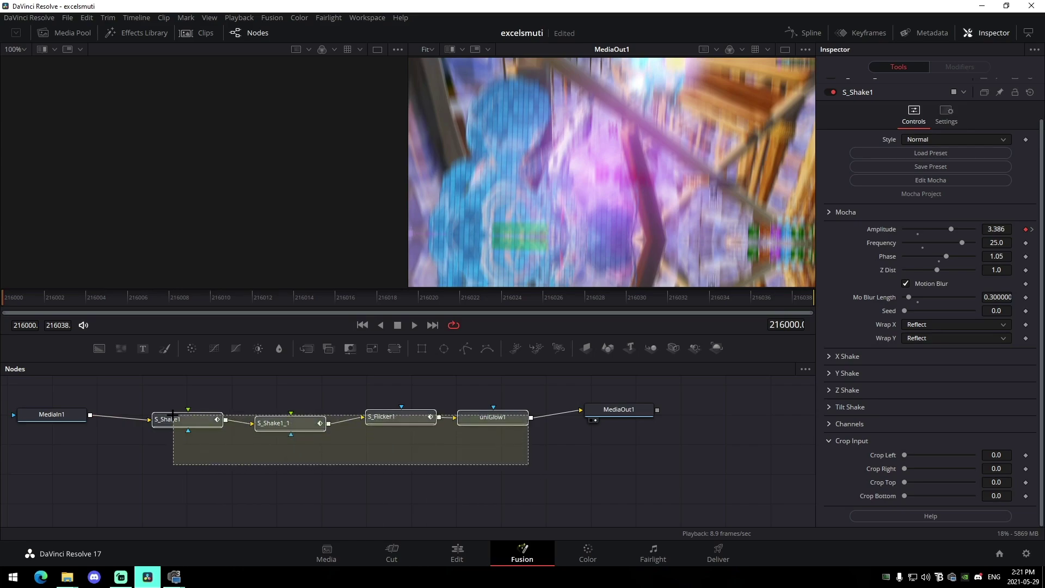
left_click(439, 476)
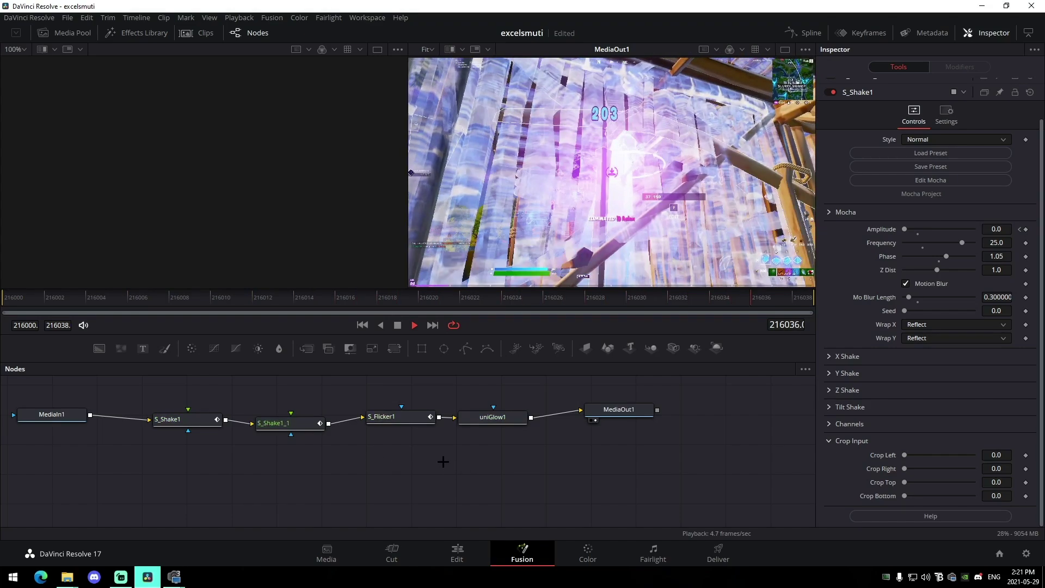
Keyframe uniGlow1's Blend with Original at 100 on frame 216000, and lower it to its minimum on frame 216038.
left_click(514, 419)
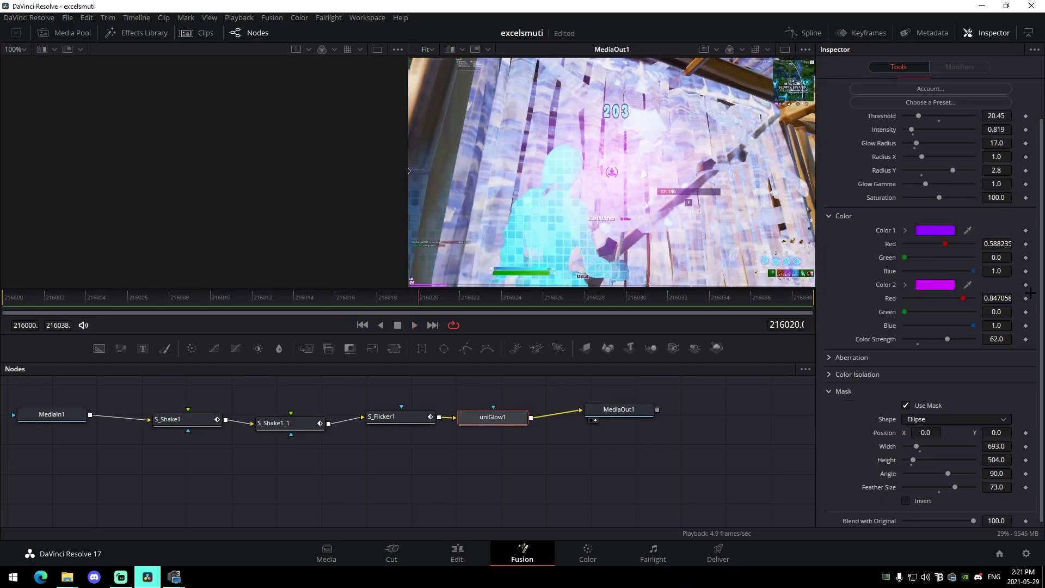
left_click(8, 299)
scroll(978, 446, "down", 2)
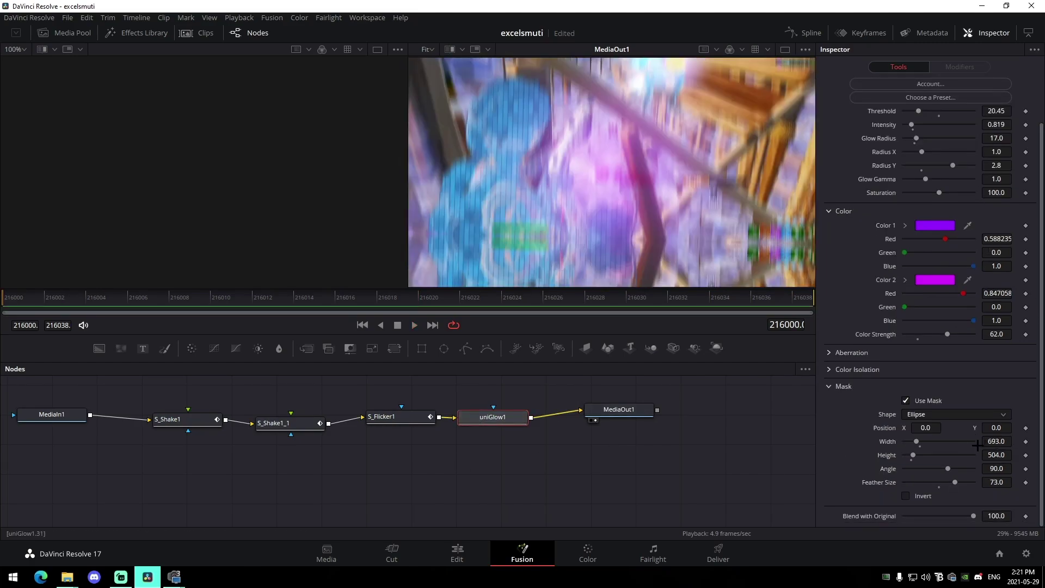
left_click(1026, 516)
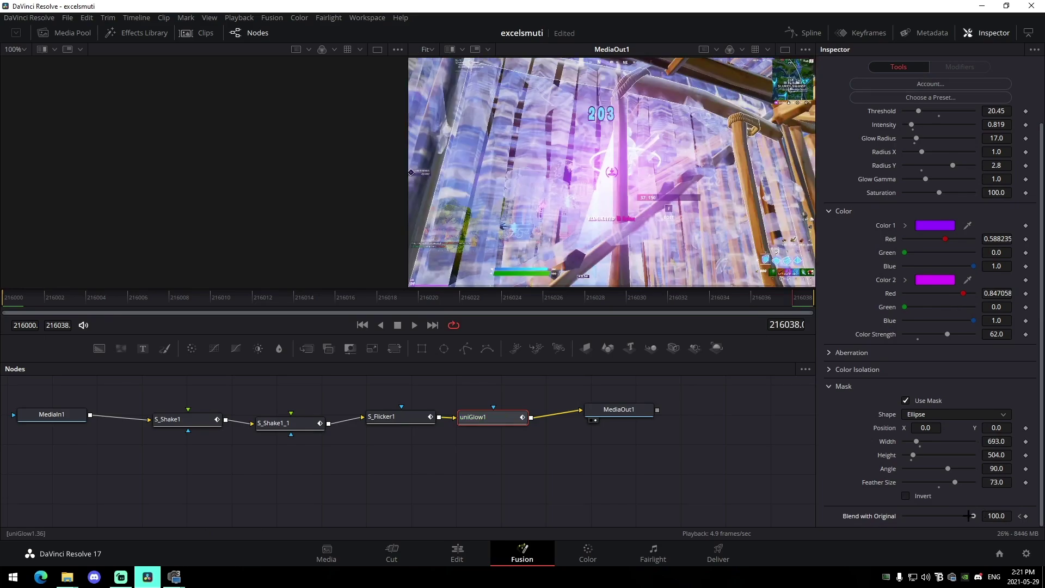
left_click_drag(973, 516, 579, 504)
left_click_drag(8, 289, 8, 294)
left_click(6, 301)
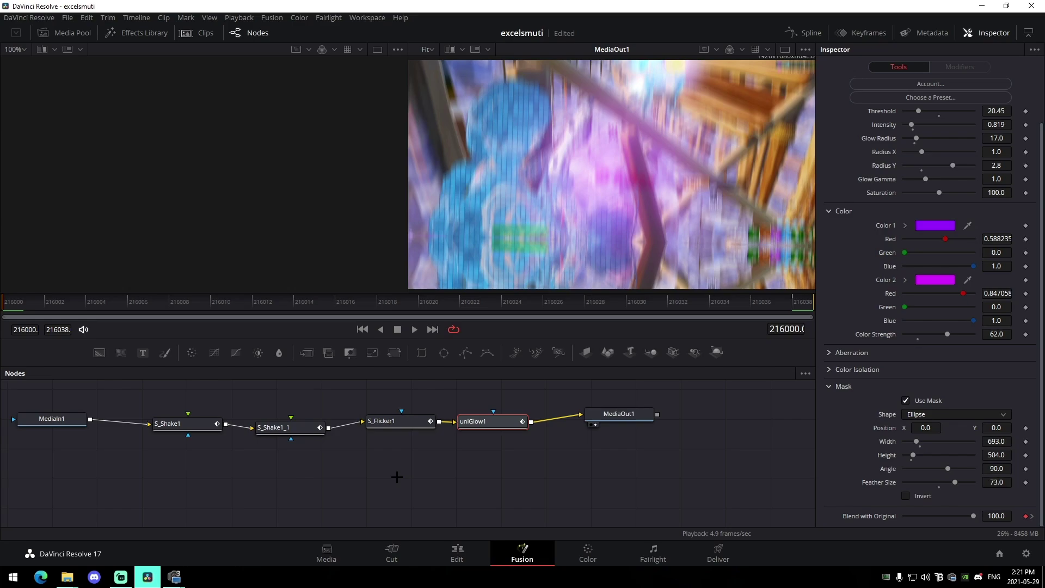
Delete the S_Shake1, S_Shake1_1, S_Flicker1 and uniGlow1 nodes from the adjustment clip's composition.
left_click(444, 468)
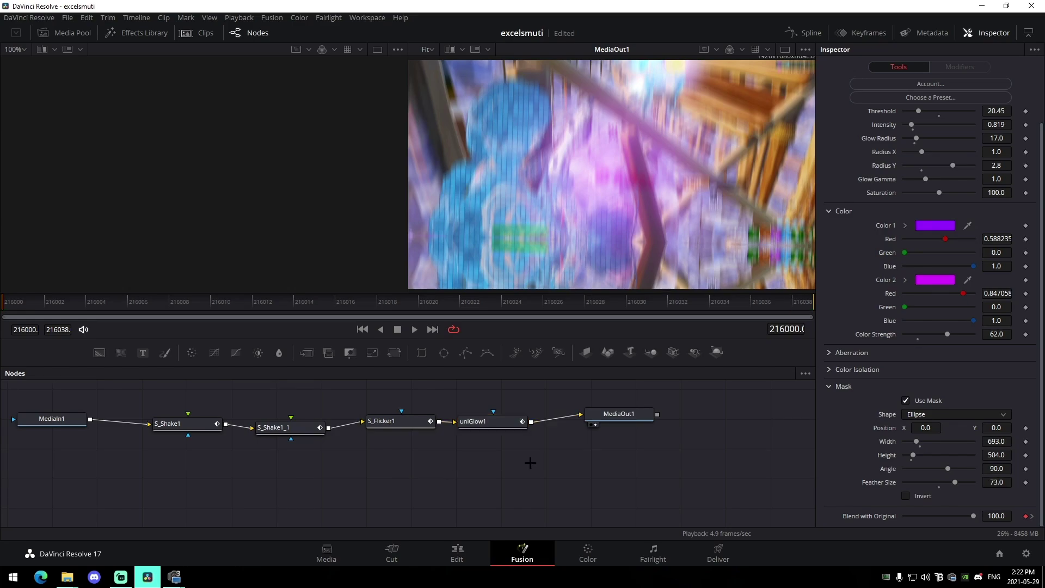
left_click_drag(530, 462, 154, 405)
key("Delete")
Bring the SmutiImpact.setting preset from the Smuti folder in File Explorer into the Fusion graph and wire its nodes between MediaIn1 and MediaOut1.
mouse_move(67, 582)
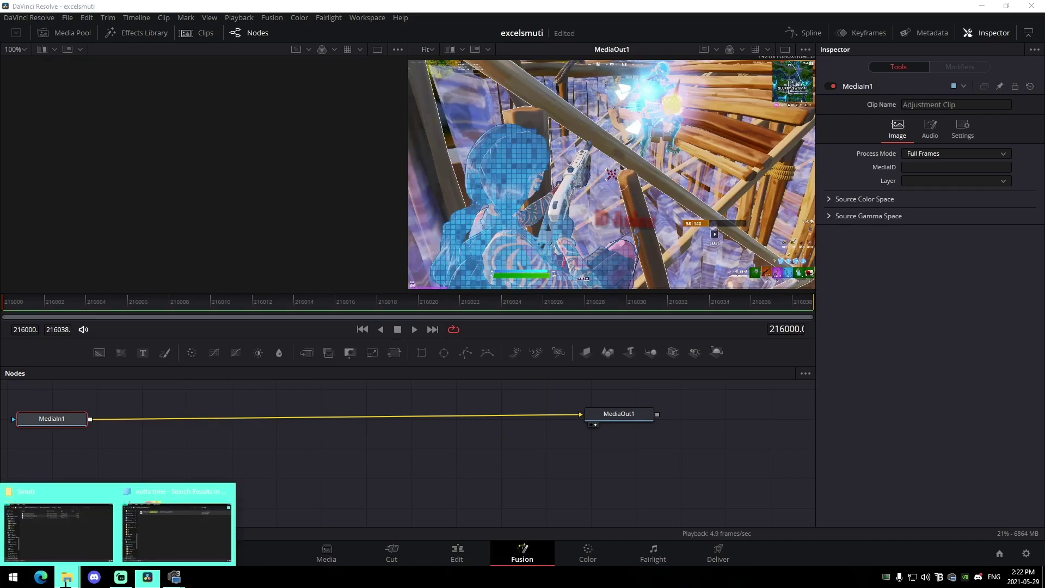
left_click(59, 531)
left_click_drag(392, 220, 222, 471)
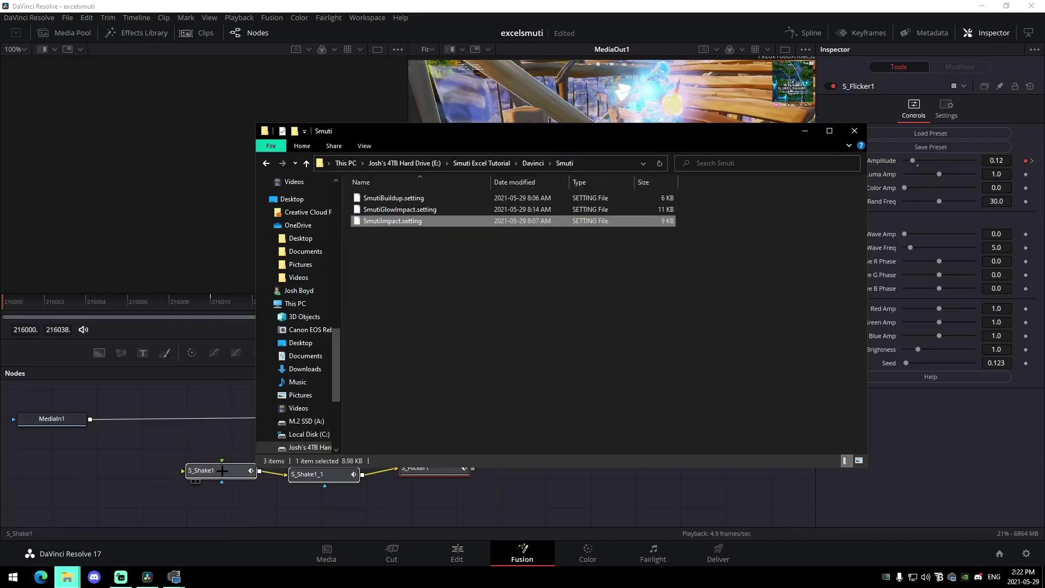
left_click_drag(327, 477, 306, 456)
left_click(534, 443)
left_click_drag(388, 417, 160, 450)
left_click_drag(451, 447, 581, 415)
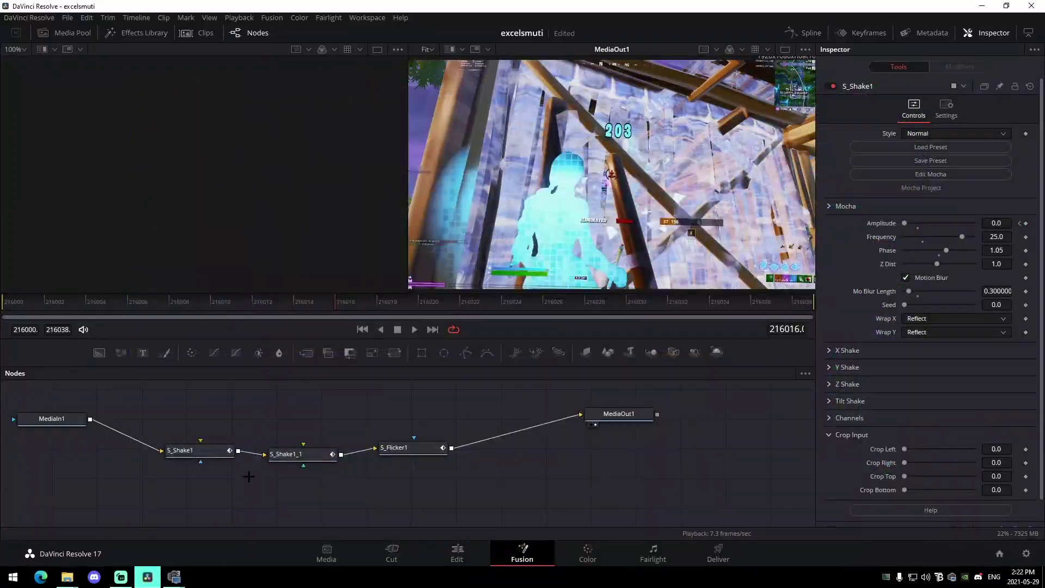
Raise the existing adjustment clip one track on the edit timeline and add a new Video 2 adjustment clip cut to end at 01:00:03:13.
left_click_drag(842, 309, 839, 308)
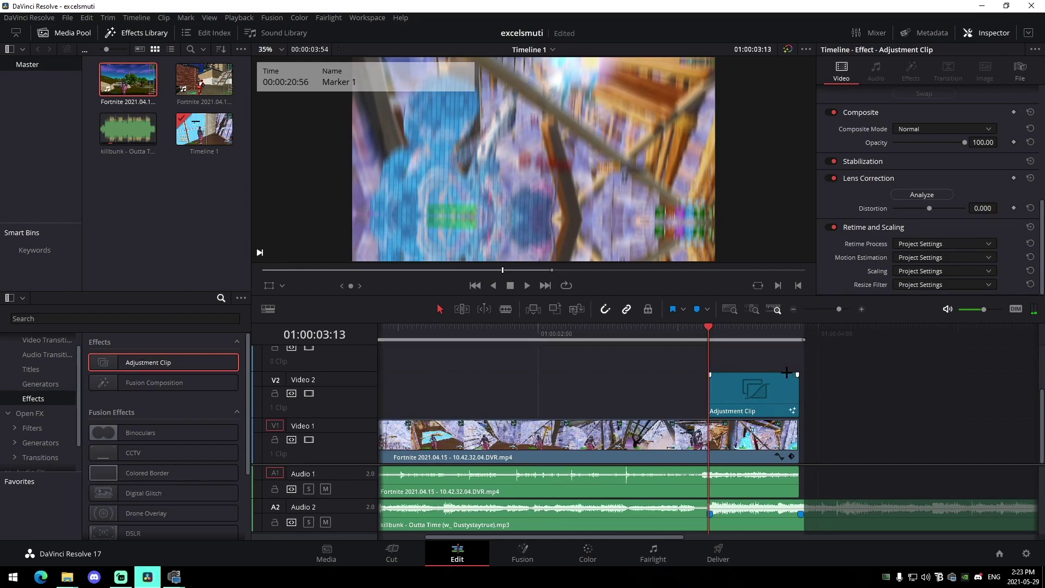
left_click_drag(756, 393, 755, 357)
left_click_drag(171, 362, 545, 402)
key("ctrl+b")
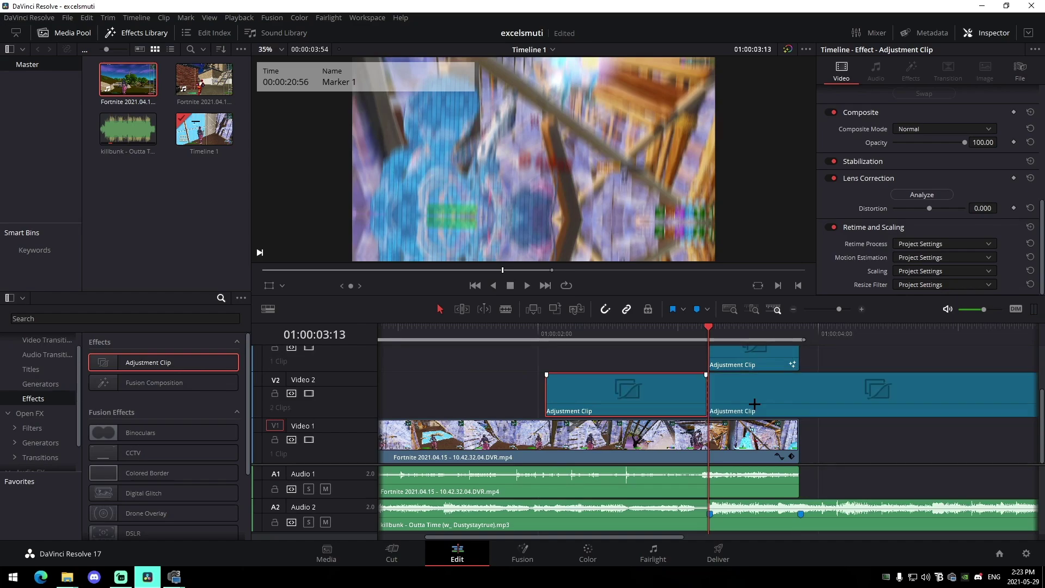
left_click(754, 404)
key("Delete")
Extend the end of the new Video 2 adjustment clip slightly past the beat at 01:00:03:13.
left_click_drag(684, 357, 562, 346)
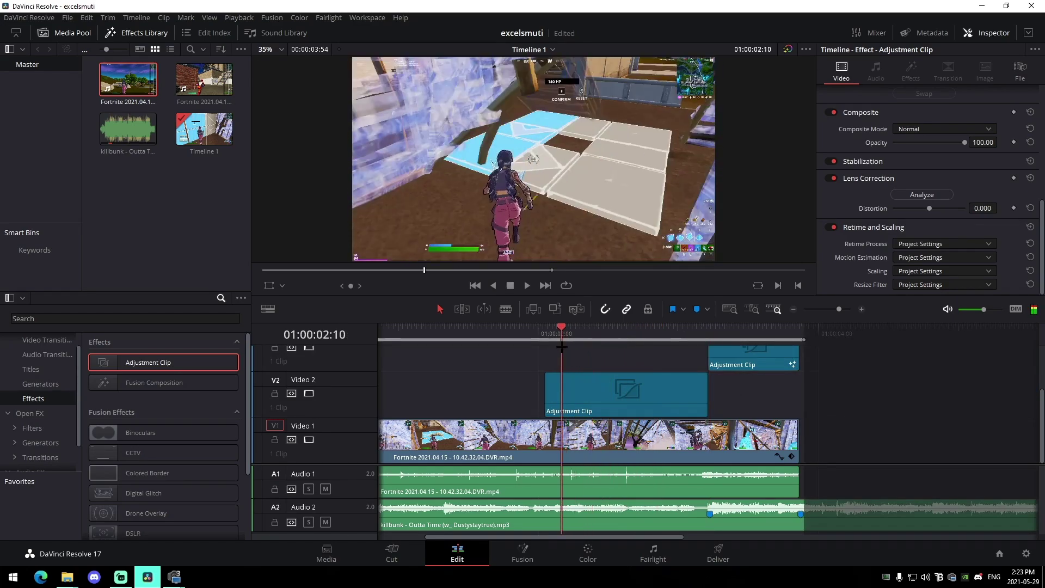
left_click_drag(707, 393, 721, 394)
left_click(710, 342)
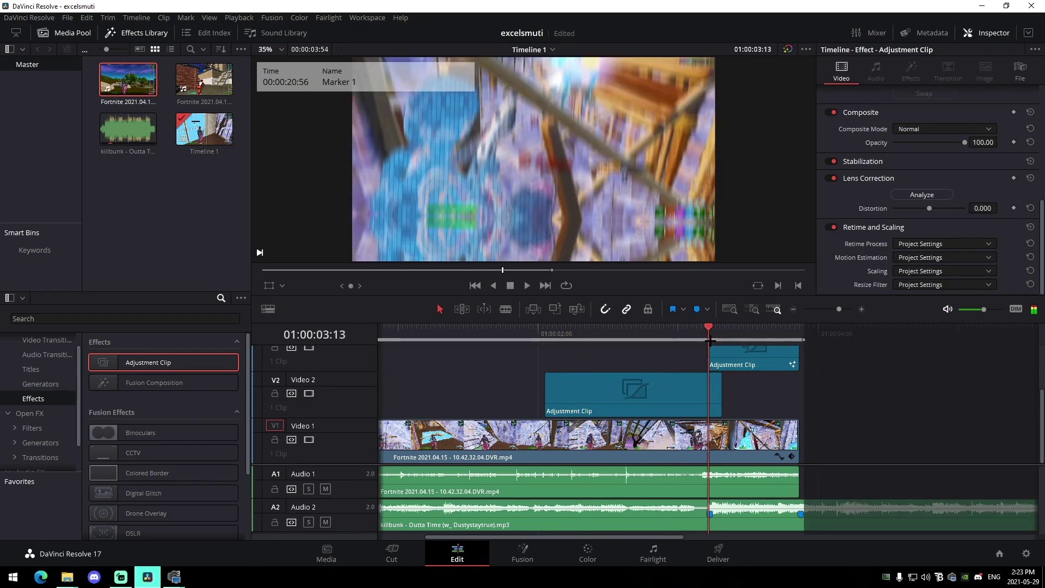
Bring the SmutiBuildup.setting preset from the Smuti folder into the Video 2 adjustment clip's Fusion graph and wire it between MediaIn1 and MediaOut1.
left_click(708, 398)
left_click(667, 333)
left_click(522, 553)
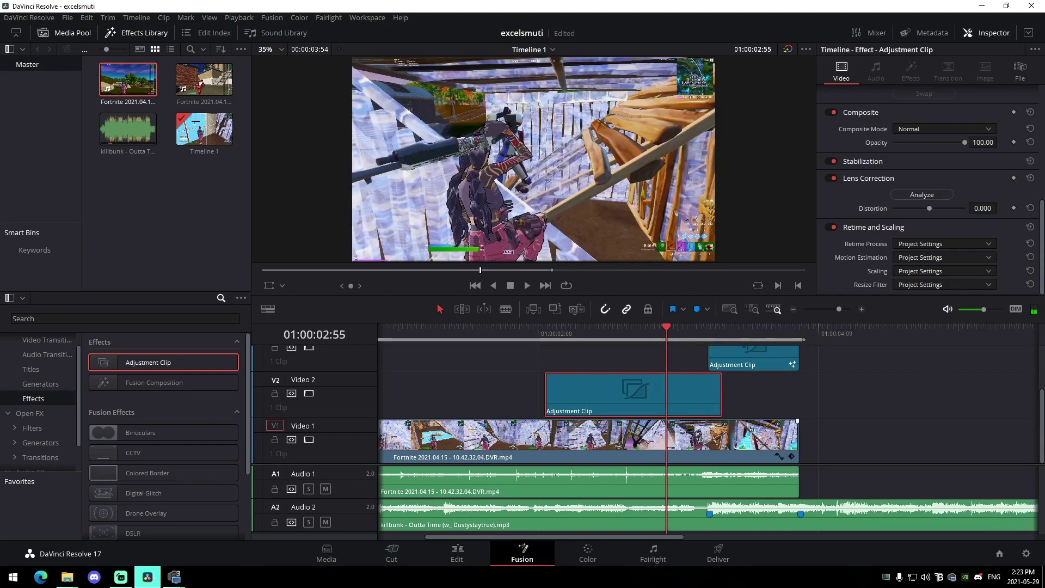
mouse_move(163, 584)
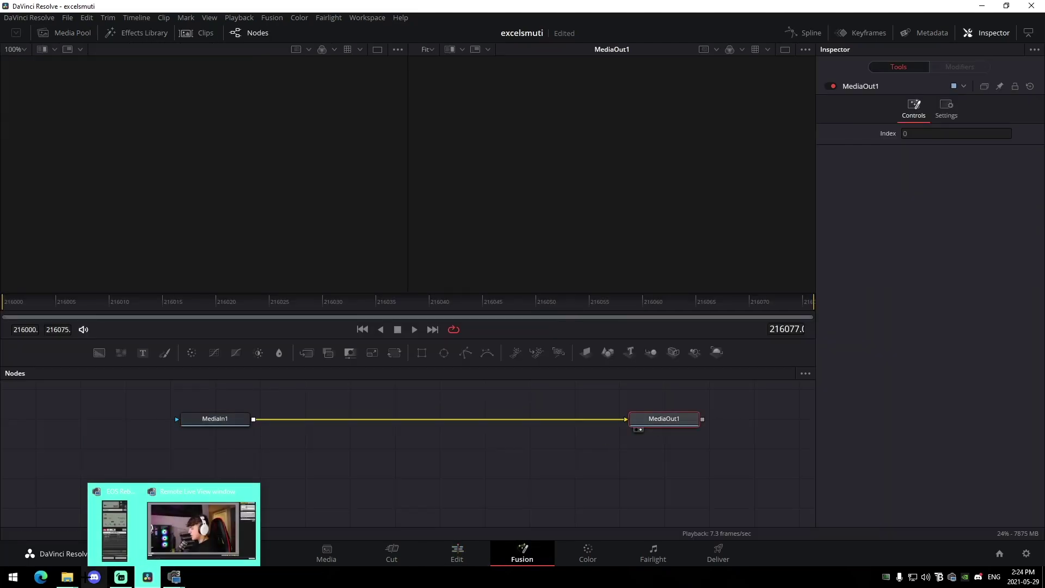
left_click(67, 577)
left_click(59, 531)
left_click_drag(394, 198, 438, 438)
left_click_drag(588, 420, 385, 438)
left_click_drag(562, 435, 626, 420)
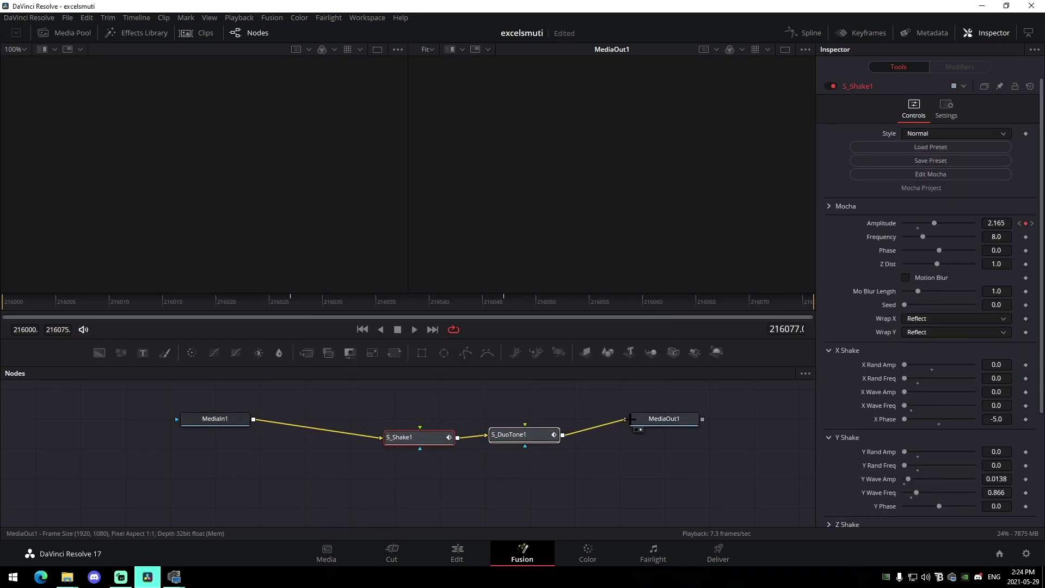
Show the S_Shake1 Amplitude and S_DuoTone1 MixWithSource keyframes in the keyframe editor.
left_click(574, 443)
left_click(511, 436)
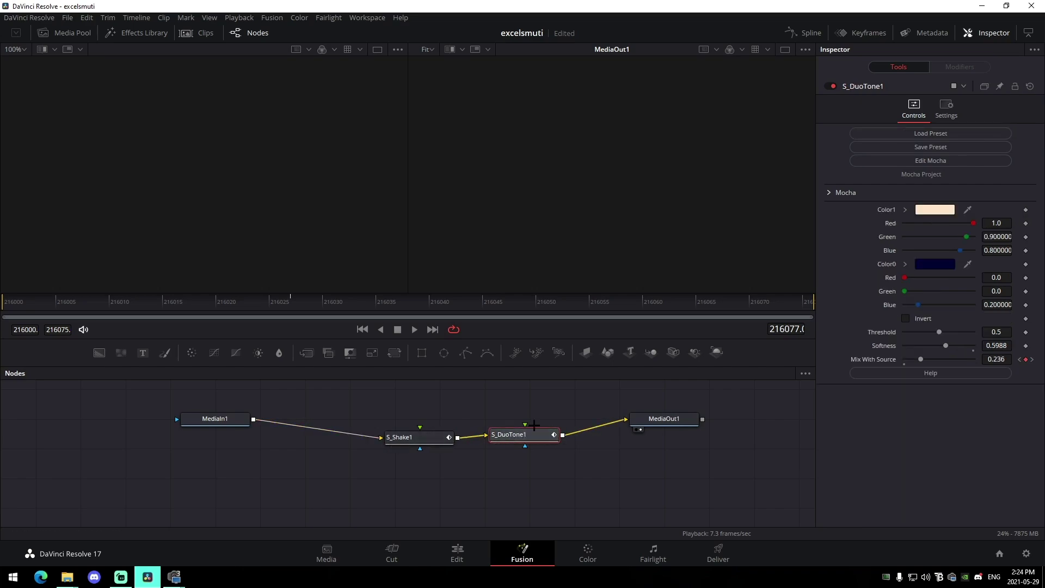
left_click(862, 31)
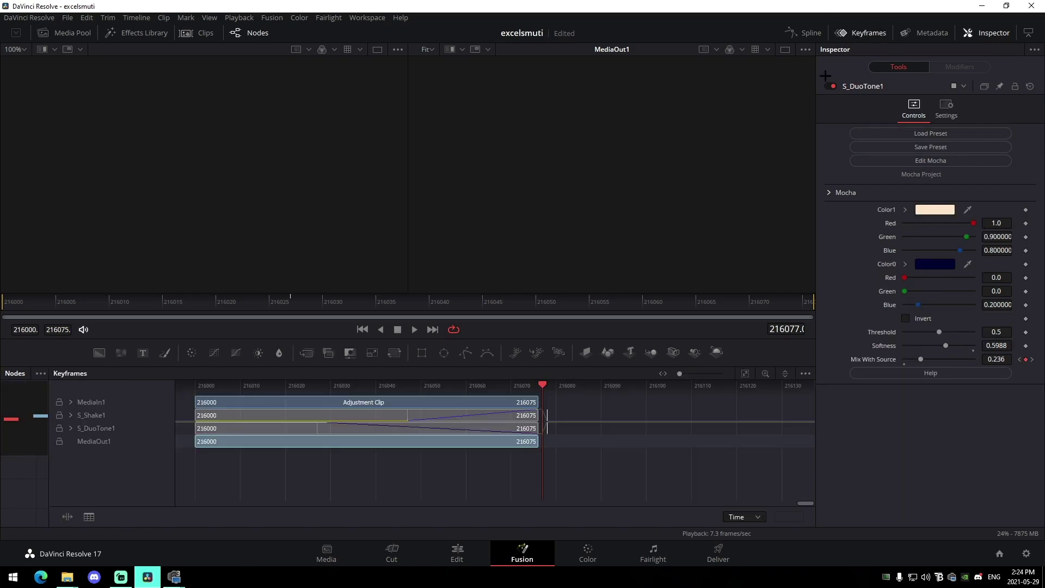
left_click(70, 415)
left_click(71, 441)
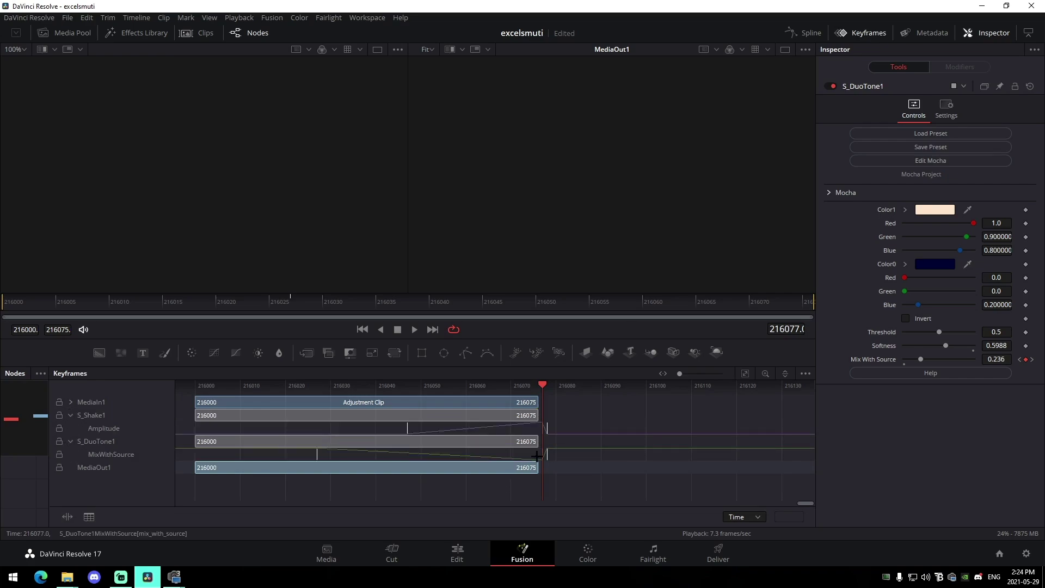
Shift the S_Shake1 Amplitude and S_DuoTone1 MixWithSource keyframes earlier so each track's last two keyframes sit around frame 216069.
left_click(688, 374)
left_click_drag(613, 386, 470, 392)
left_click_drag(609, 383, 567, 385)
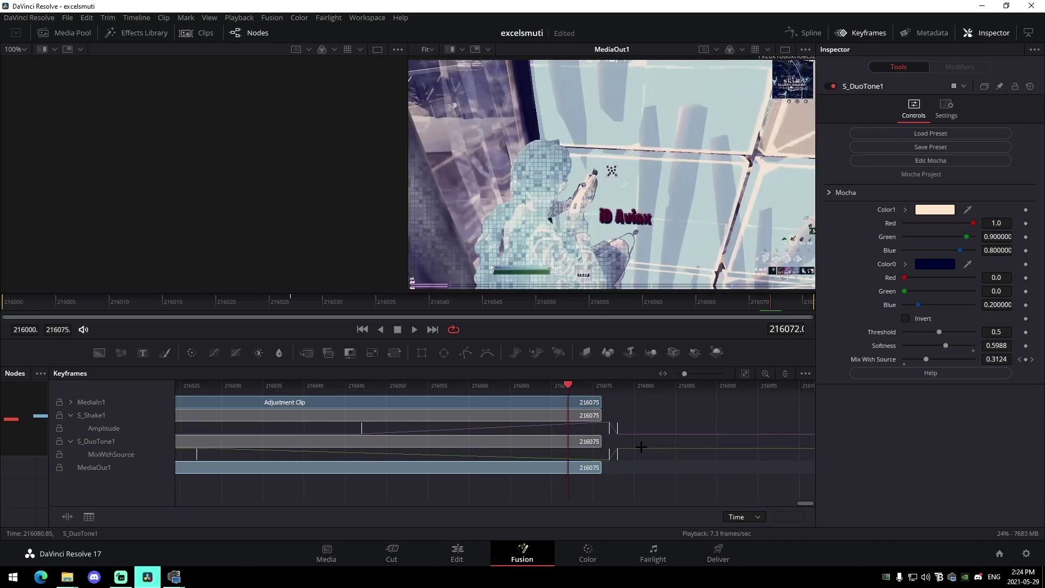
left_click(630, 430)
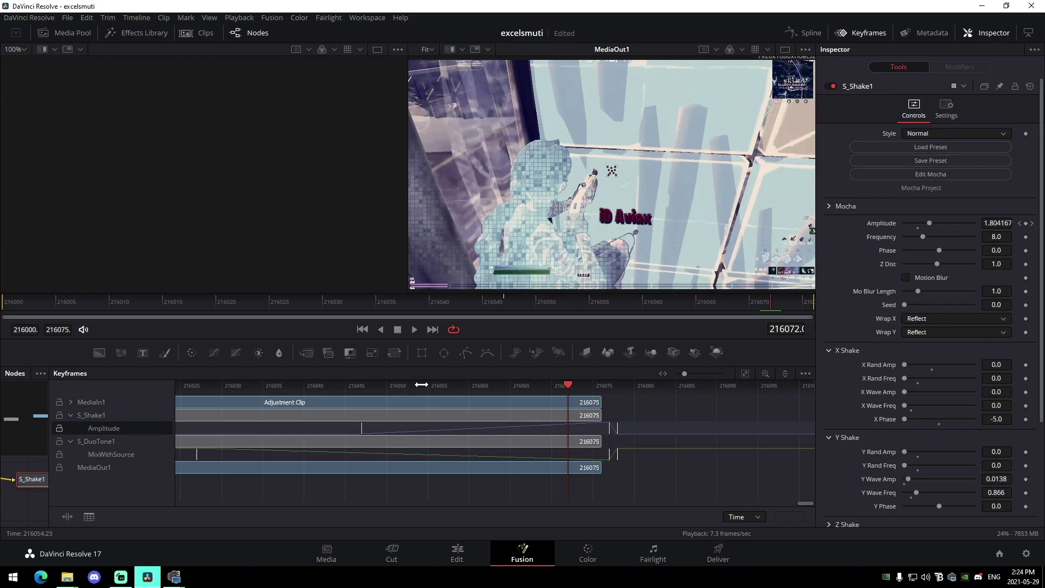
left_click_drag(567, 385, 543, 384)
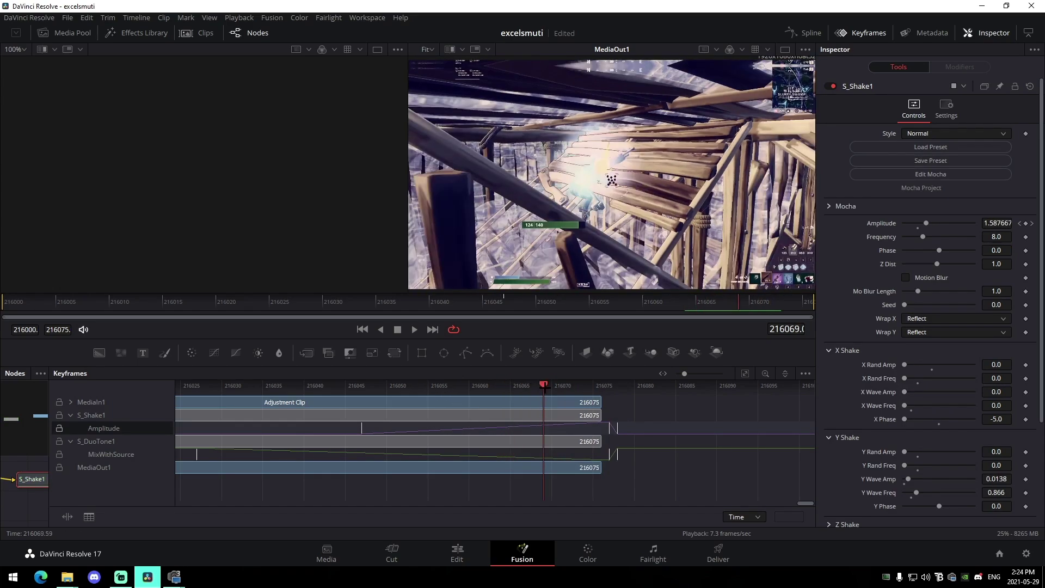
left_click_drag(625, 429, 559, 429)
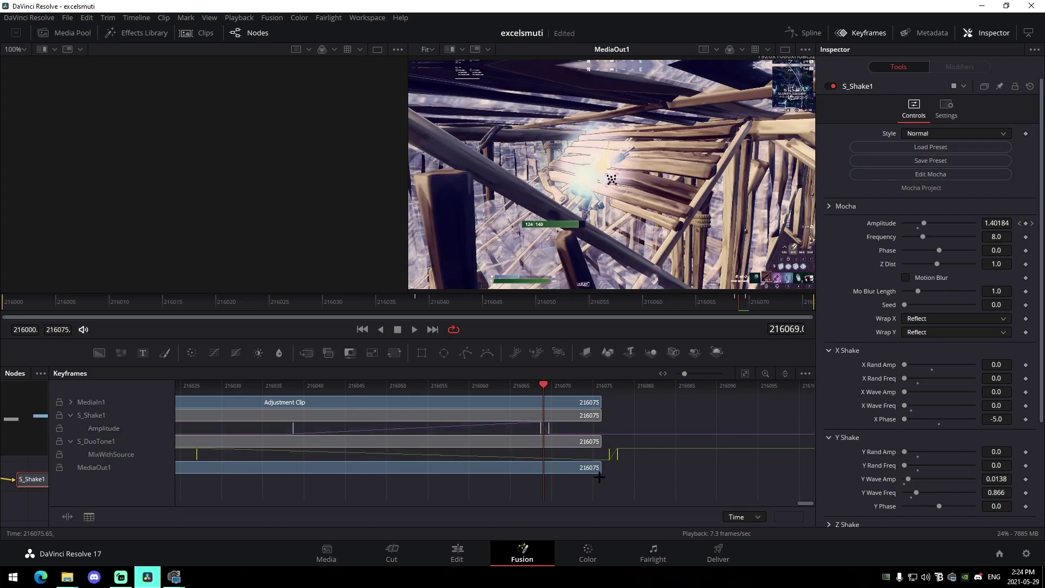
left_click_drag(612, 453, 544, 460)
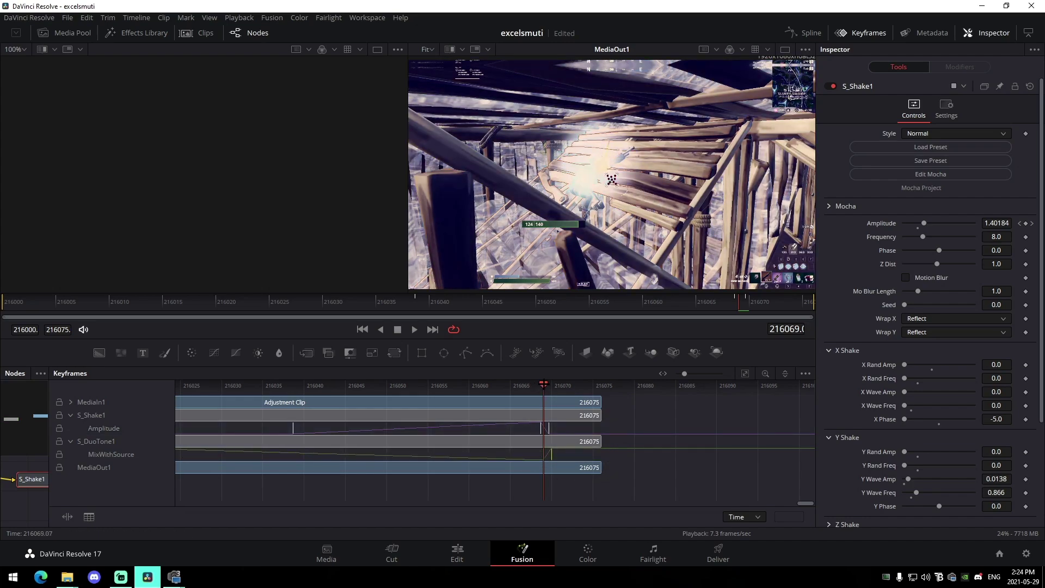
Review the buildup effect from the composition's start and play it back with the impact on the edit timeline.
left_click_drag(543, 385, 231, 399)
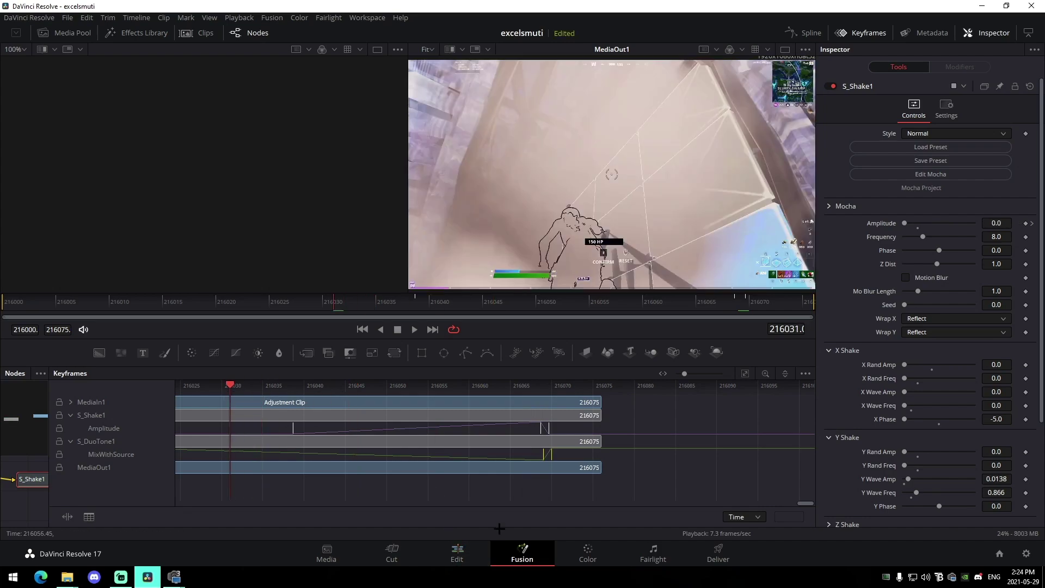
left_click_drag(67, 305, 2, 305)
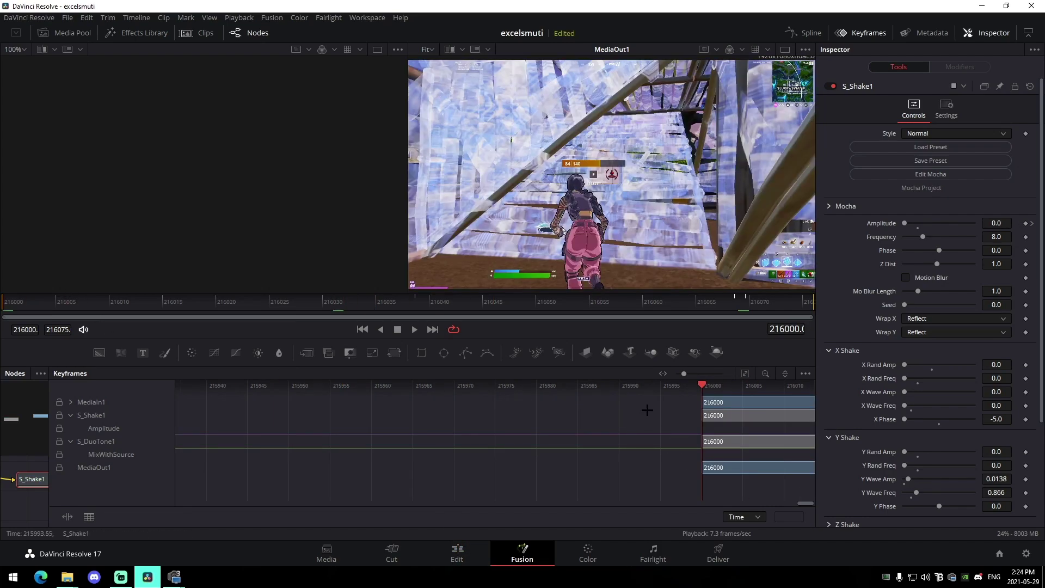
left_click(441, 546)
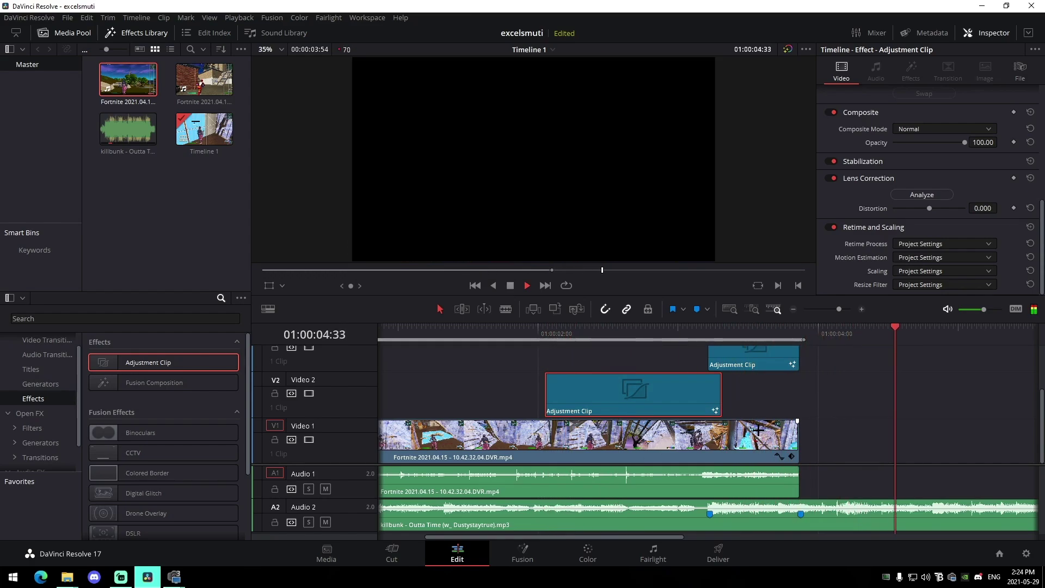
left_click_drag(649, 330, 676, 344)
key("space")
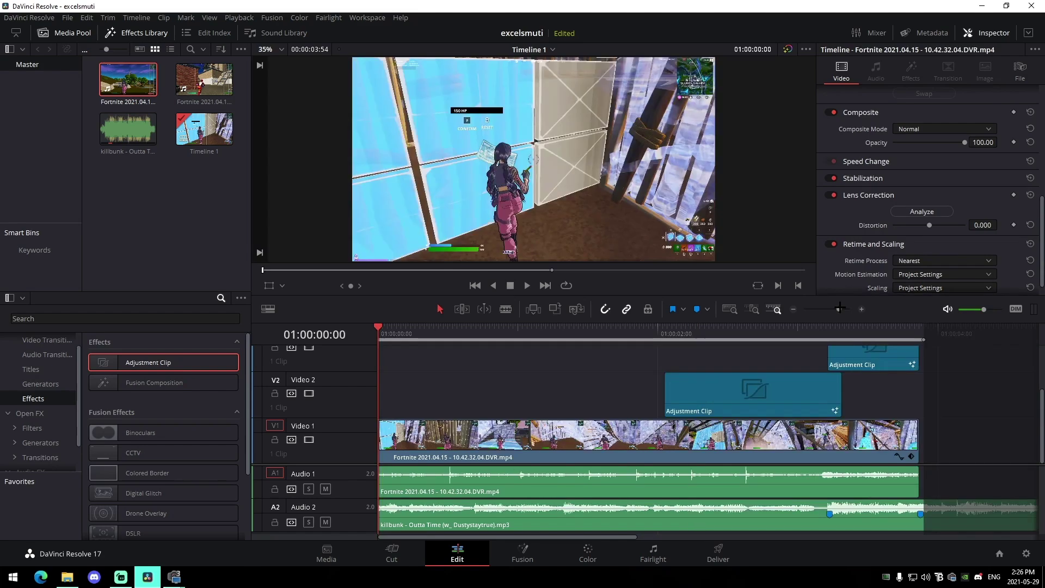
left_click(834, 315)
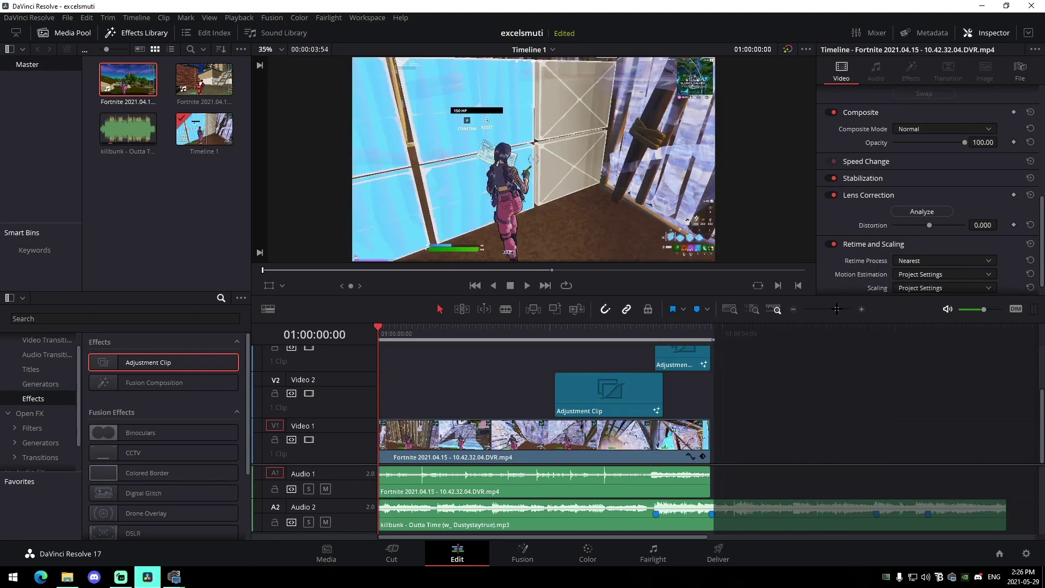
scroll(558, 407, "up", 3)
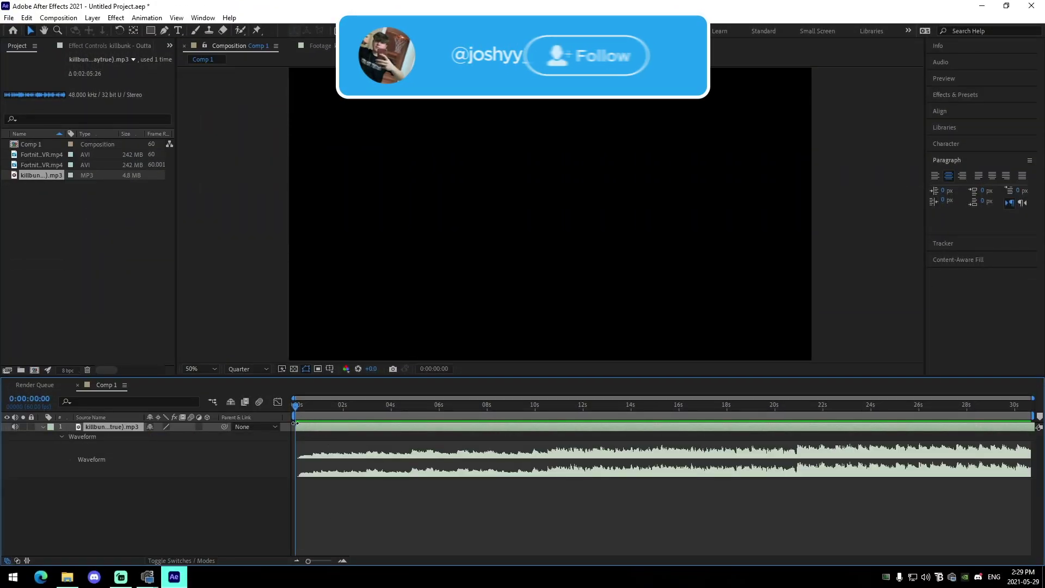
In After Effects, trim the start of the killbunk music layer in Comp 1 and reposition it so the drop comes earlier.
left_click_drag(294, 423, 433, 467)
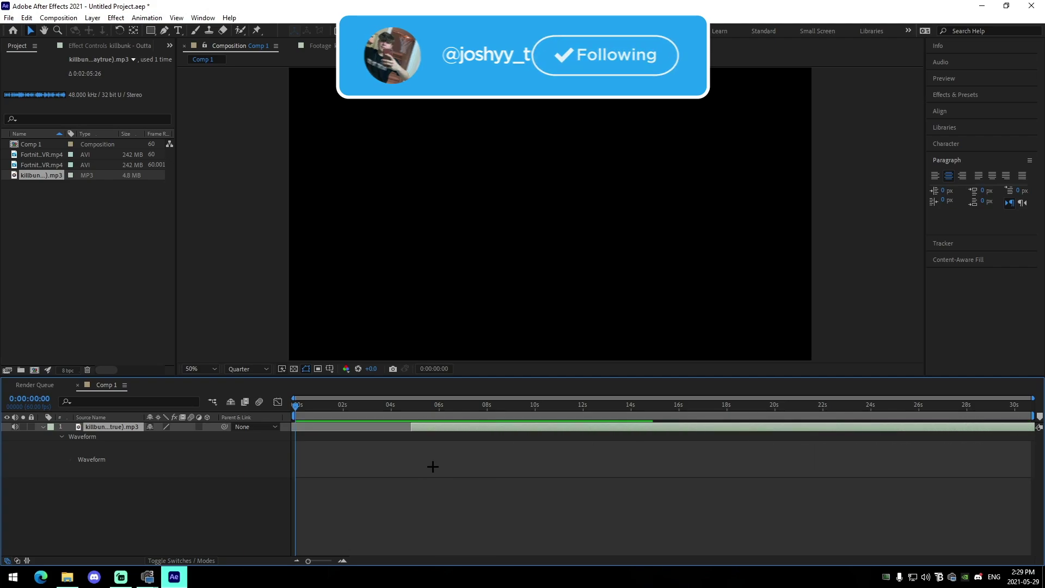
left_click_drag(632, 417, 576, 417)
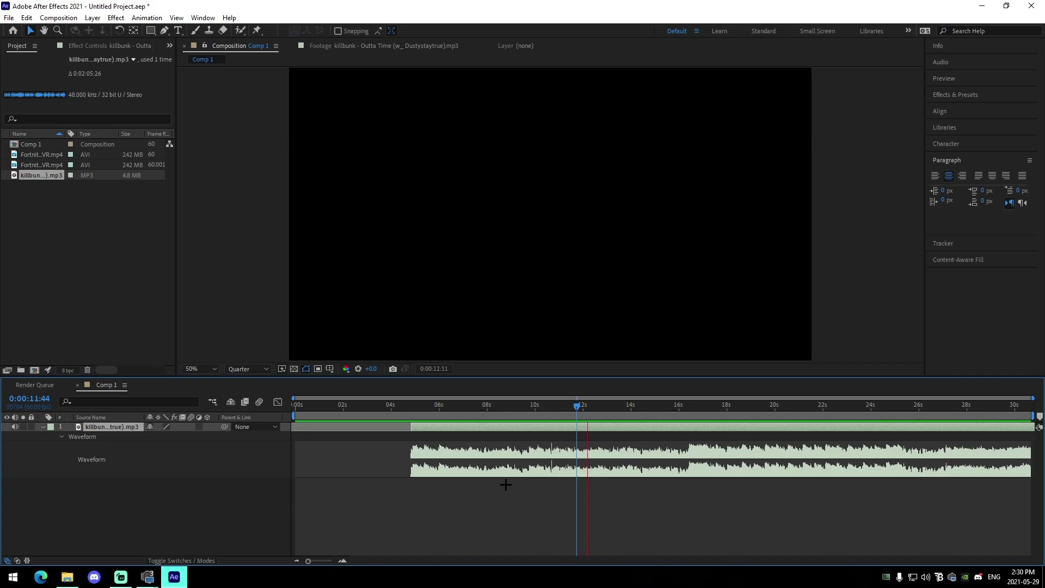
left_click(683, 406)
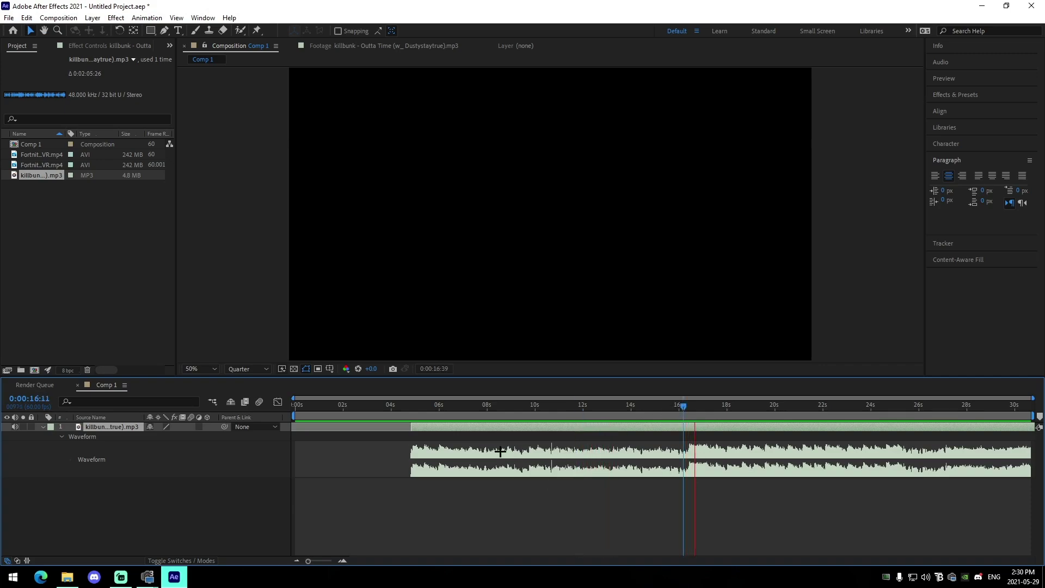
left_click_drag(420, 430, 396, 437)
key("space")
Add beat markers to the music layer at 0:00:14:02, 0:00:14:42, 0:00:16:35 and 0:00:17:11.
left_click_drag(478, 407, 547, 431)
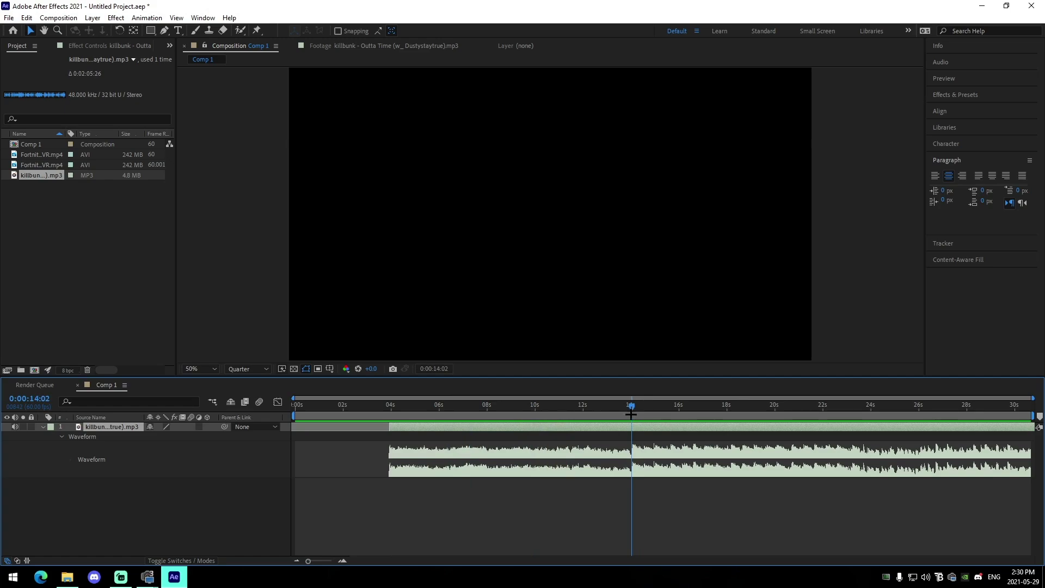
key("KP_Multiply")
key("space")
key("space")
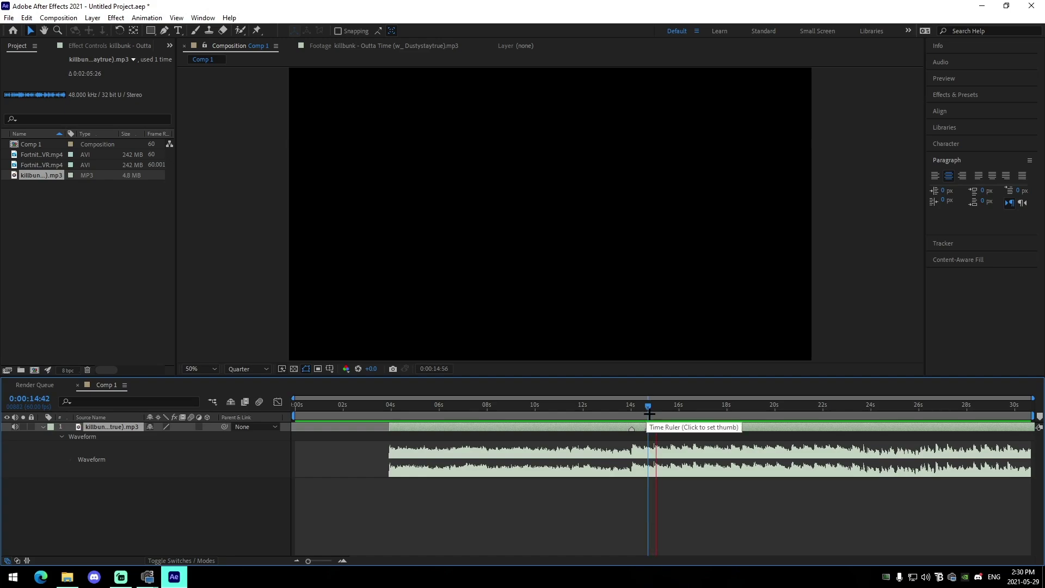
left_click(692, 416)
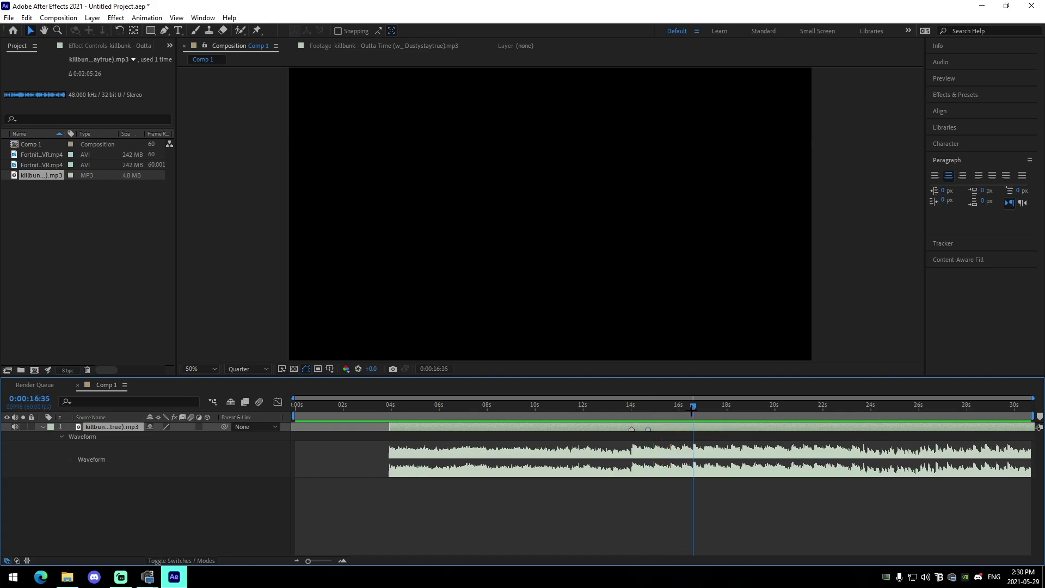
key("space")
key("space")
key("KP_Multiply")
key("space")
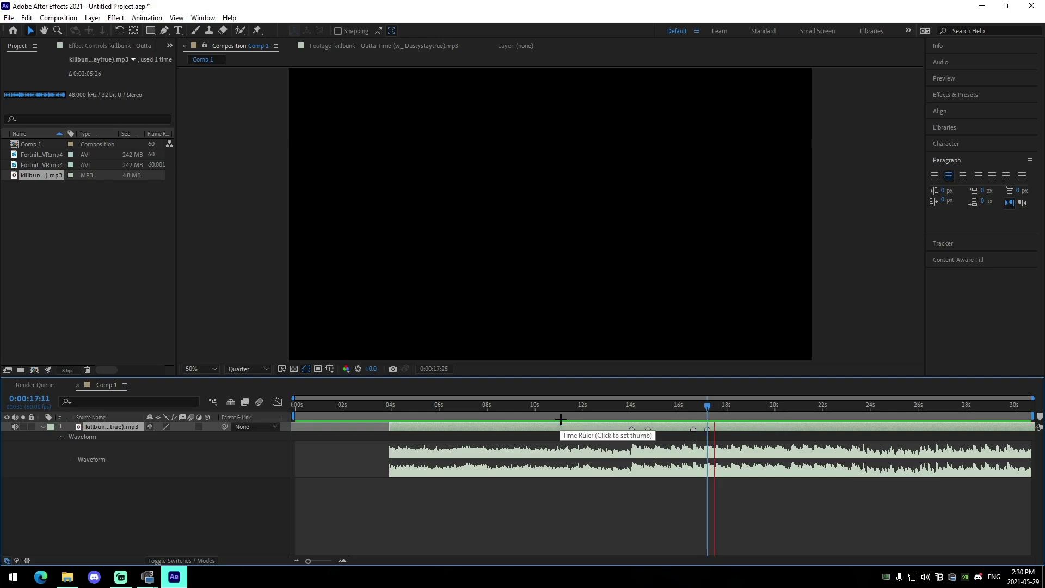
key("space")
Split the music layer at 0:00:10:17 and delete the part before it.
left_click(542, 408)
key("ctrl+shift+d")
left_click(534, 438)
key("Delete")
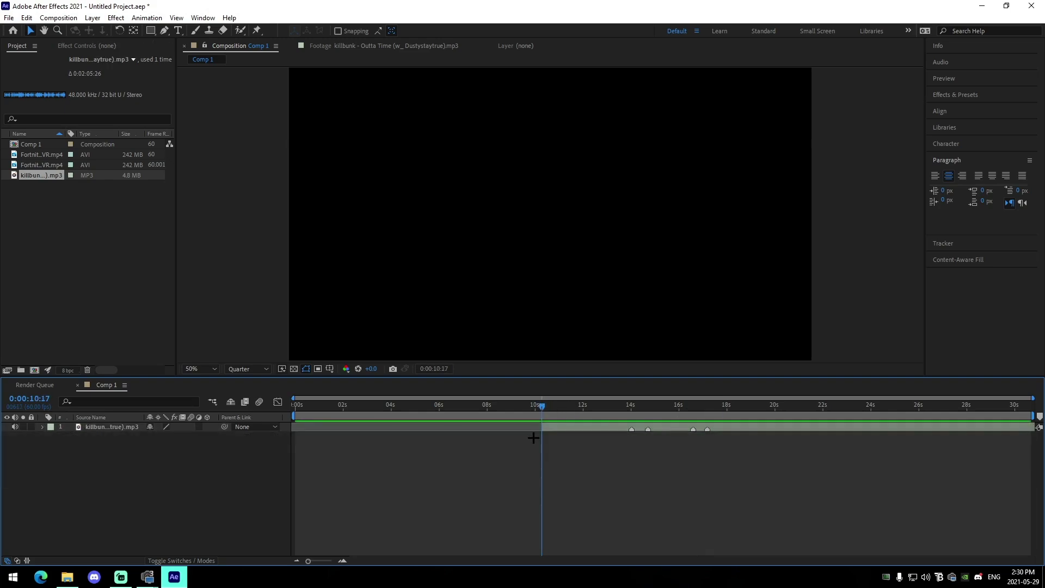
Move the music layer to the start of Comp 1 and cut off everything after 0:00:09:18.
left_click_drag(573, 429, 390, 427)
key("ctrl+shift+d")
key("Delete")
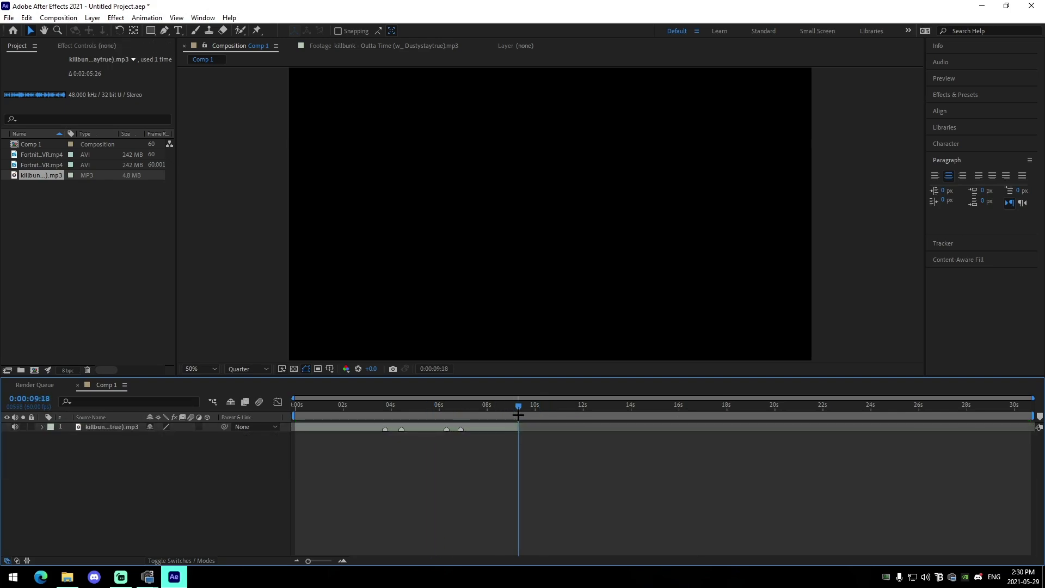
Open the first Fortnite clip's footage and set its in and out points around the elimination.
left_click(385, 415)
left_click(342, 561)
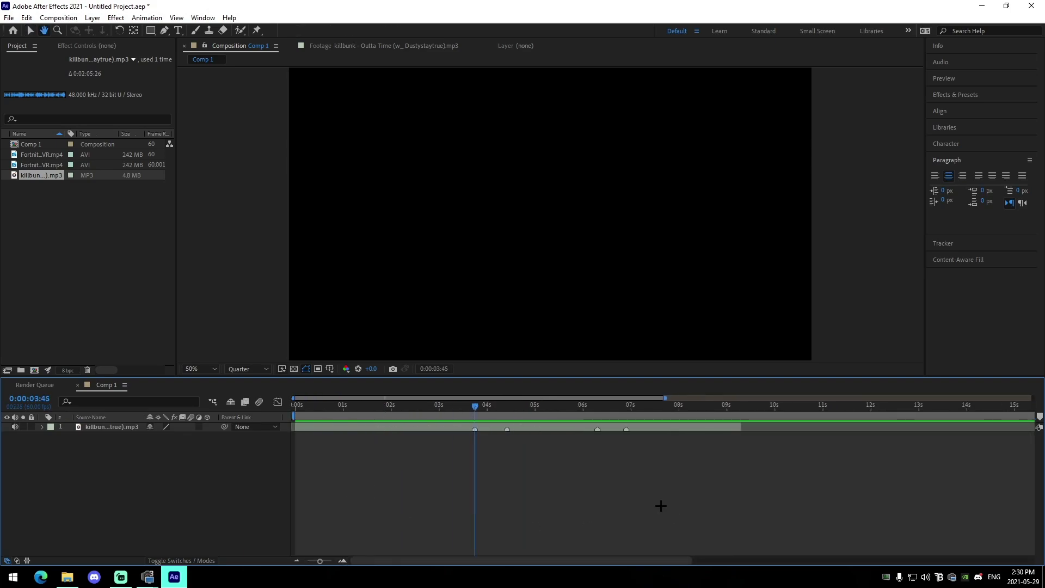
double_click(45, 157)
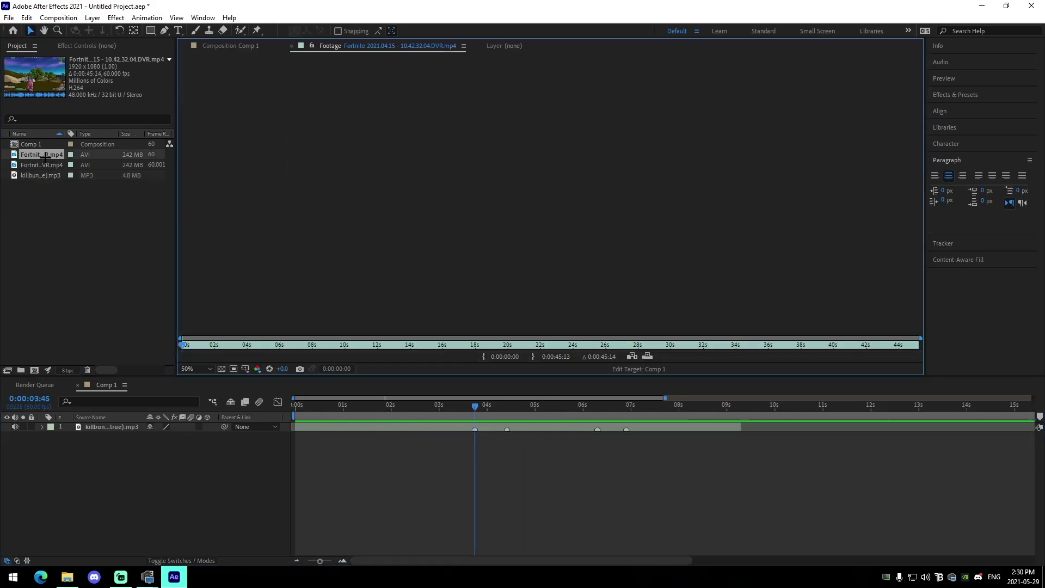
left_click_drag(706, 348, 854, 356)
left_click(484, 356)
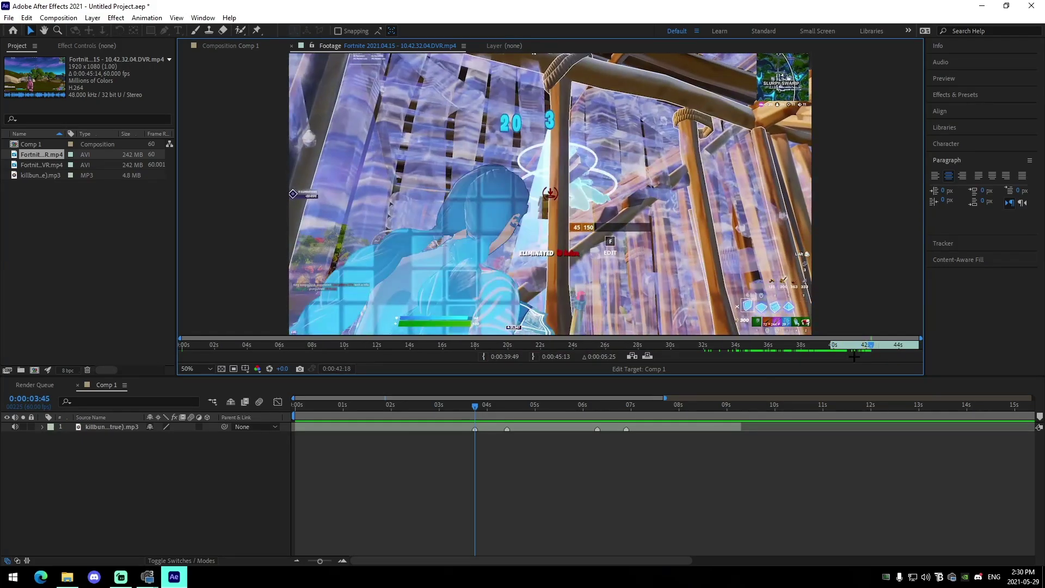
left_click(534, 356)
Place the trimmed Fortnite clip above the music layer at the start of Comp 1.
left_click_drag(46, 154, 290, 429)
left_click(457, 454)
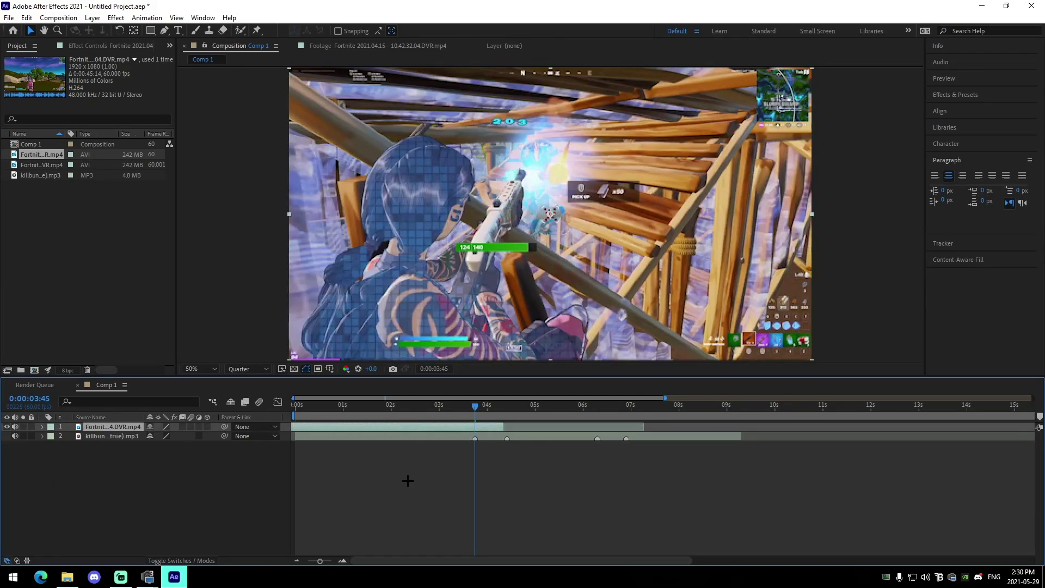
left_click(409, 481)
Split off and delete the Fortnite clip's part before 0:00:00:00, and extend its end to the second music marker.
left_click(296, 407)
left_click(304, 428)
key("ctrl+shift+d")
left_click(293, 436)
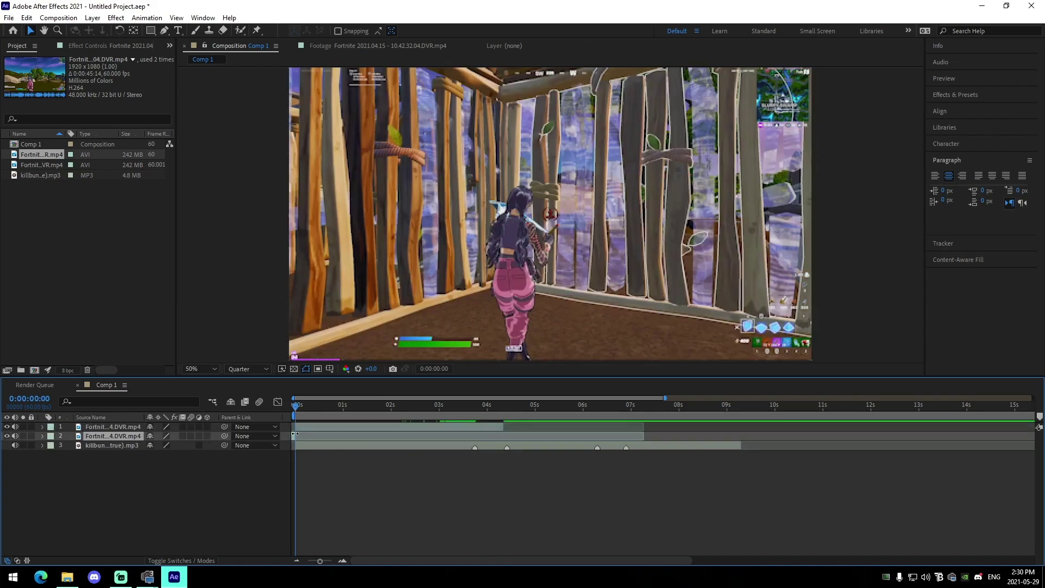
key("Delete")
left_click_drag(503, 427, 475, 407)
left_click(494, 460)
Apply the JoshyyVelo2.ffx preset from the Joshyy Presets Velo folder to the Fortnite clip at 0:00:03:45.
left_click(489, 429)
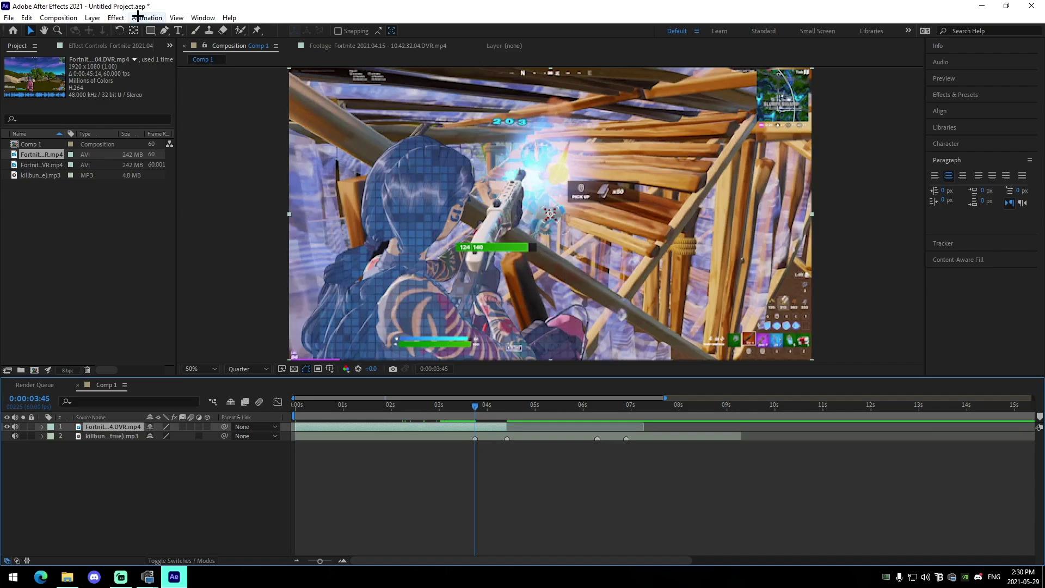
left_click(139, 17)
left_click(234, 41)
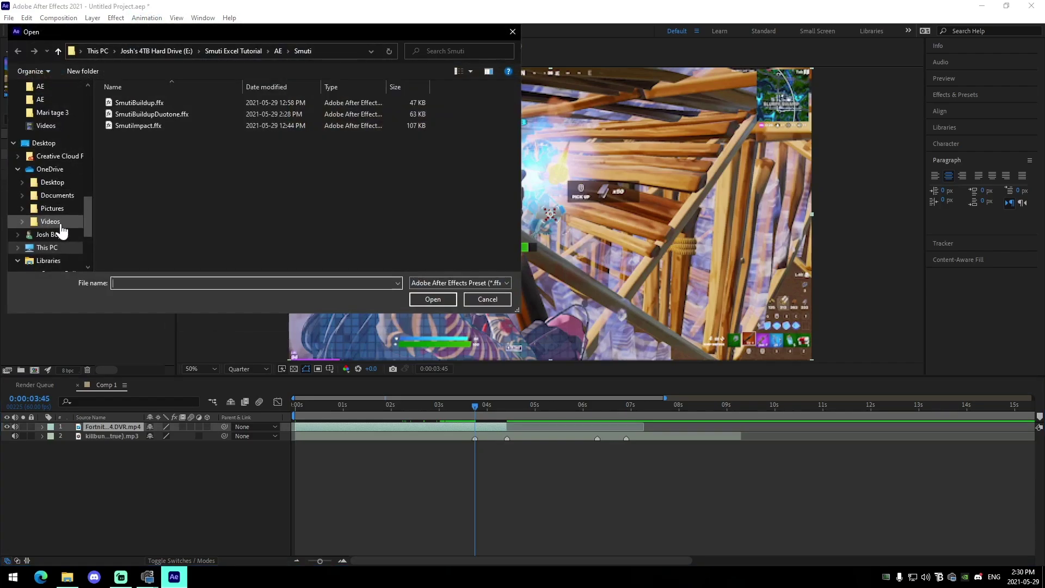
scroll(57, 207, "up", 10)
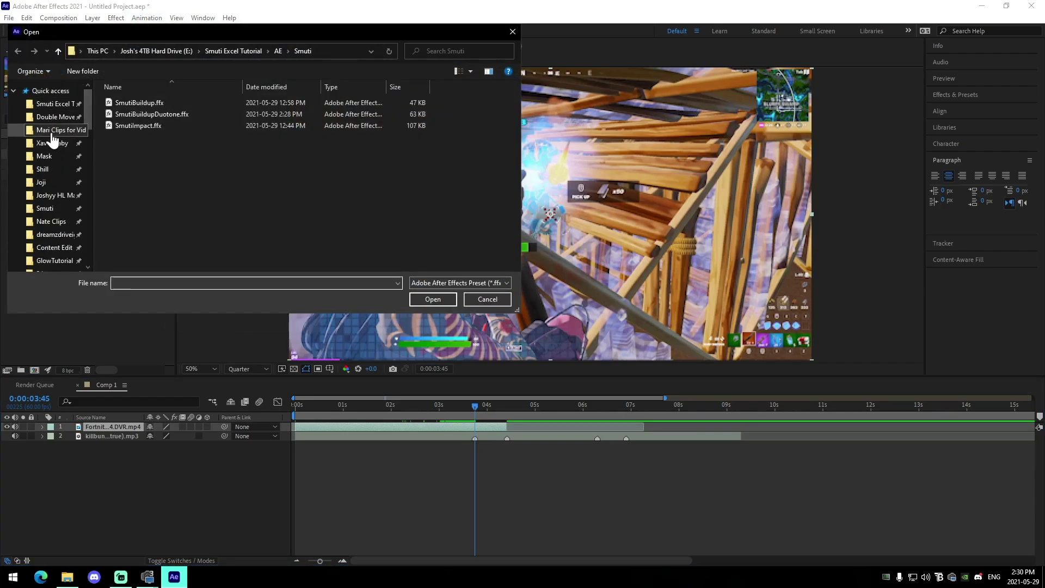
scroll(65, 228, "down", 2)
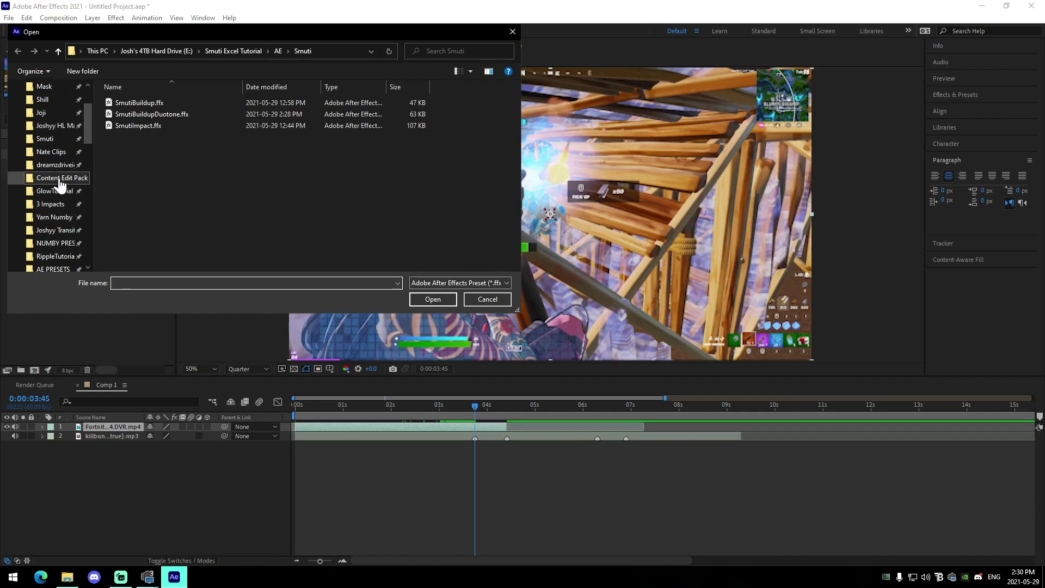
scroll(60, 185, "down", 2)
left_click(57, 204)
double_click(142, 136)
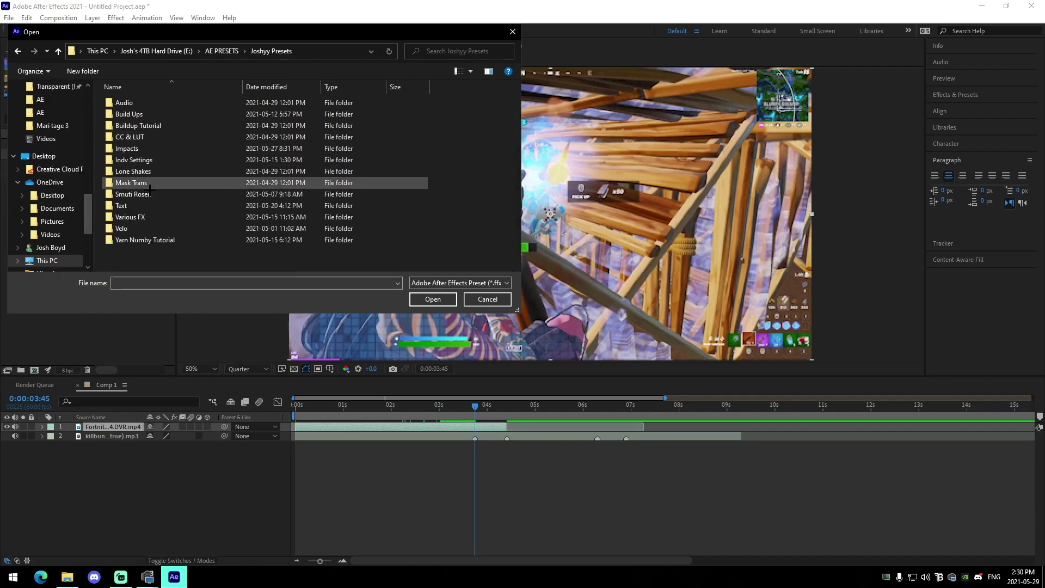
double_click(129, 217)
left_click(18, 51)
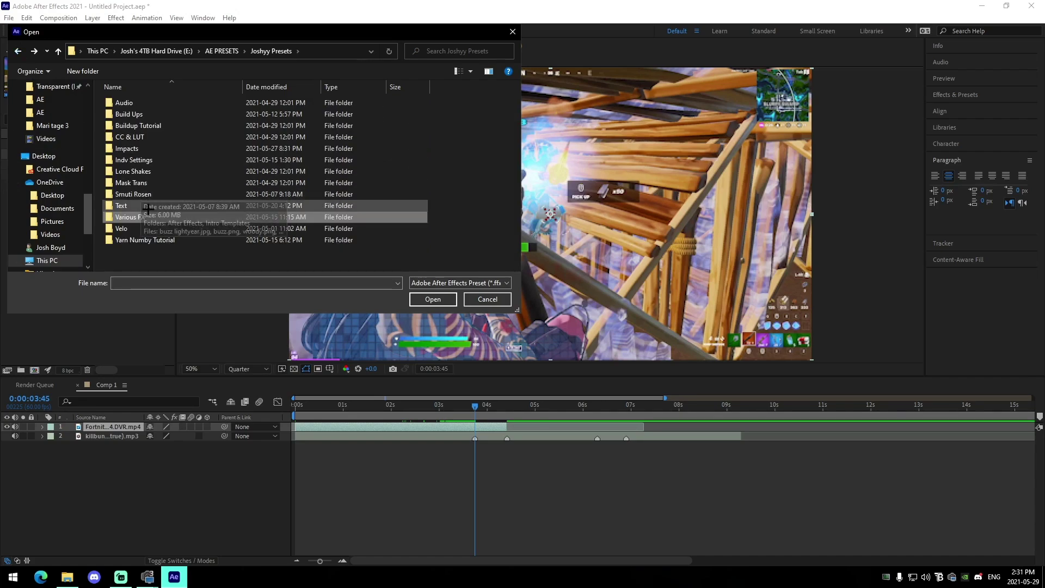
double_click(121, 228)
left_click(136, 114)
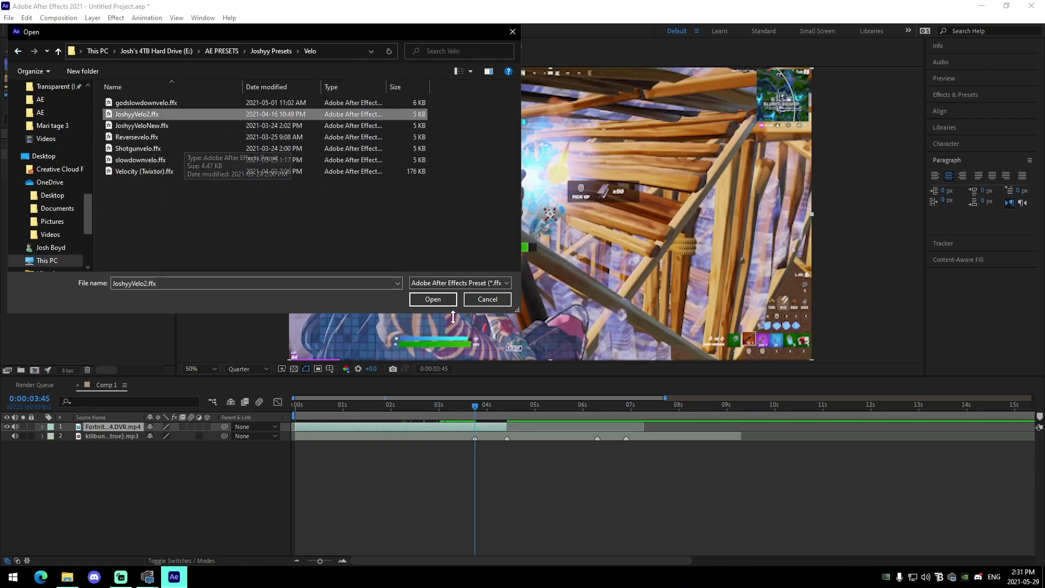
left_click(443, 301)
Show the clip's keyframes and move the Twixtor Pro Speed % keyframes earlier so the 450 keyframe sits on the marker at 0:00:03:45.
key("u")
left_click(343, 560)
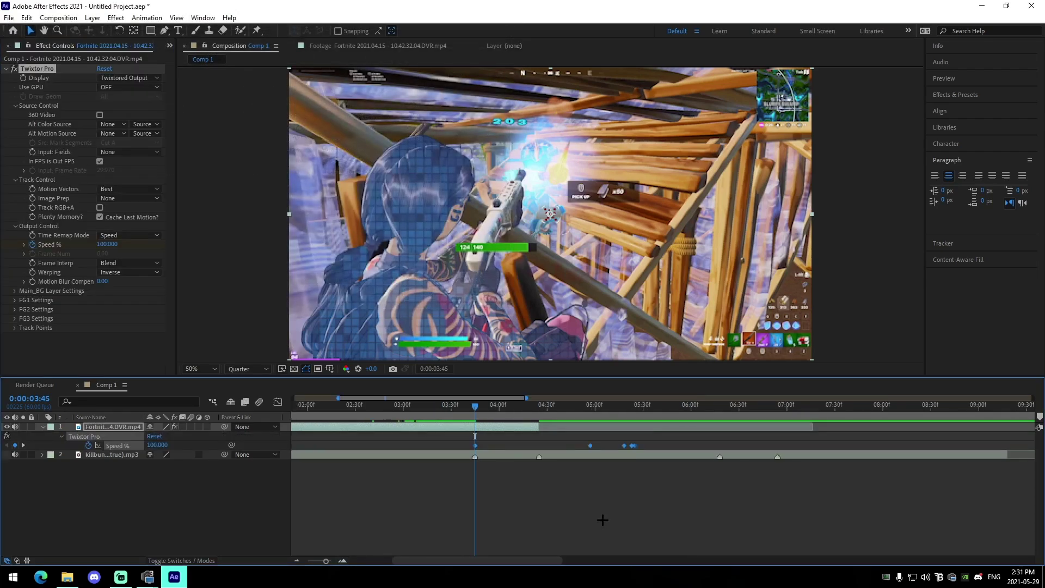
left_click_drag(606, 451, 472, 494)
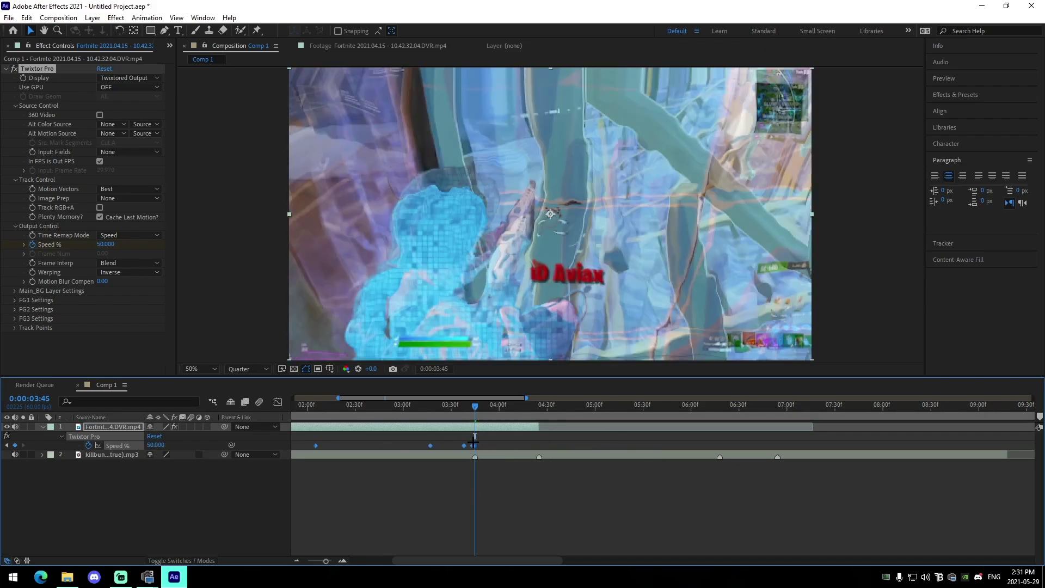
left_click_drag(475, 442, 478, 442)
left_click(407, 531)
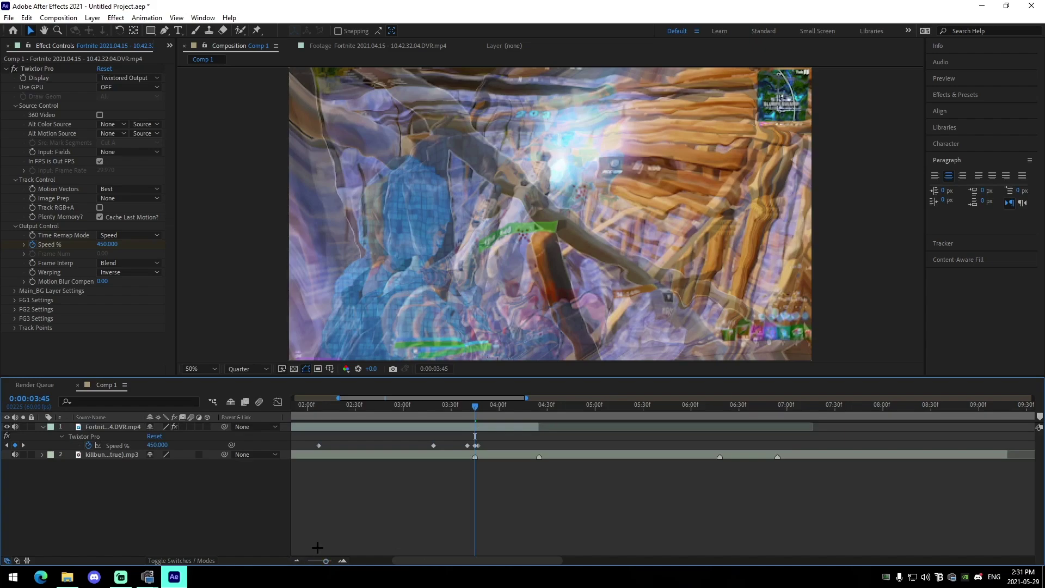
In Twixtor Pro, disable In FPS is Out FPS and set the input frame rate to 60.
left_click(99, 162)
left_click(108, 170)
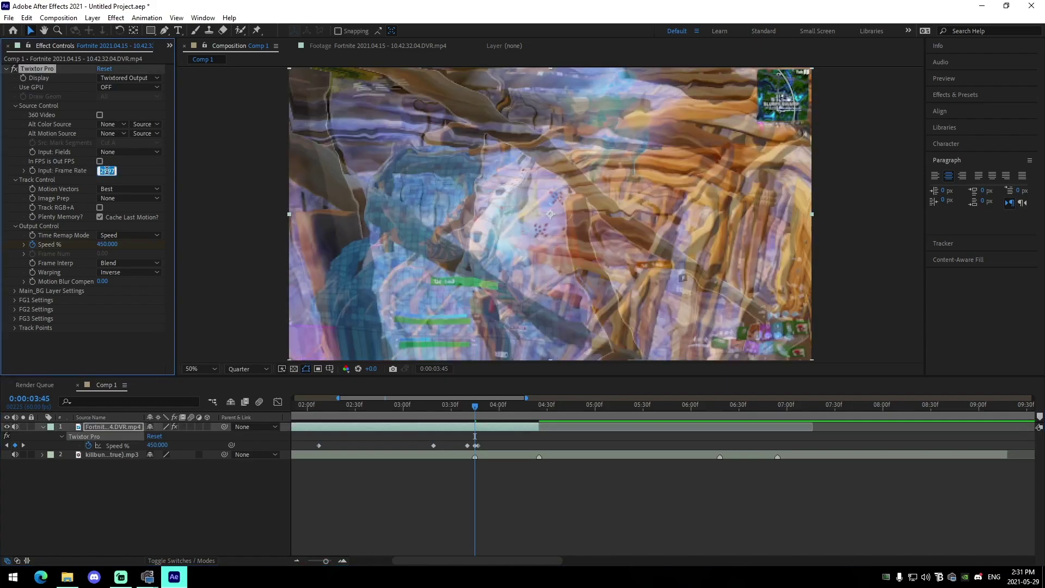
type("60")
key("Return")
Play back the speed-ramped clip from about two seconds in to check its timing against the music.
left_click(296, 561)
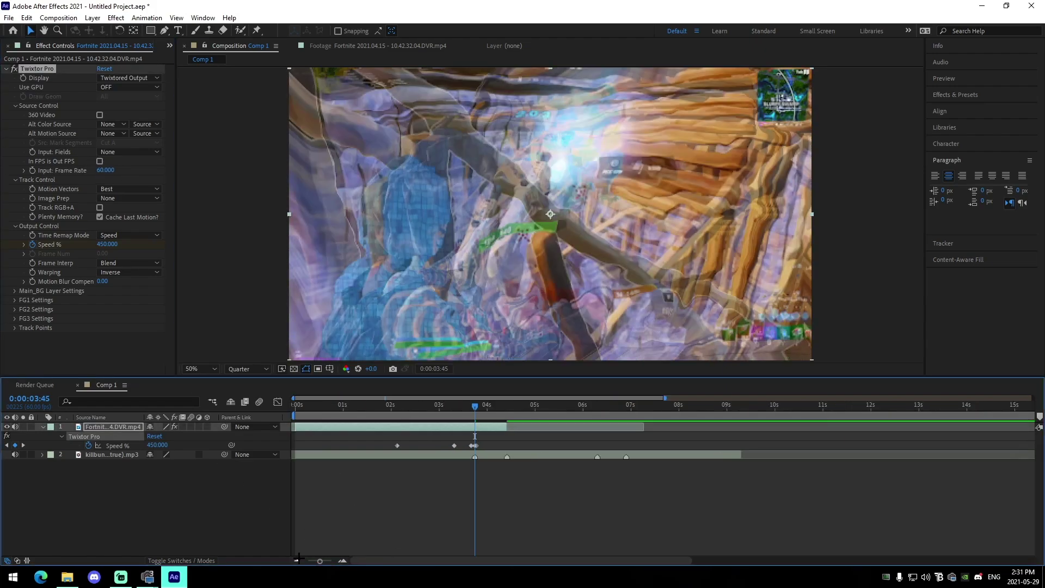
left_click(458, 521)
left_click(376, 408)
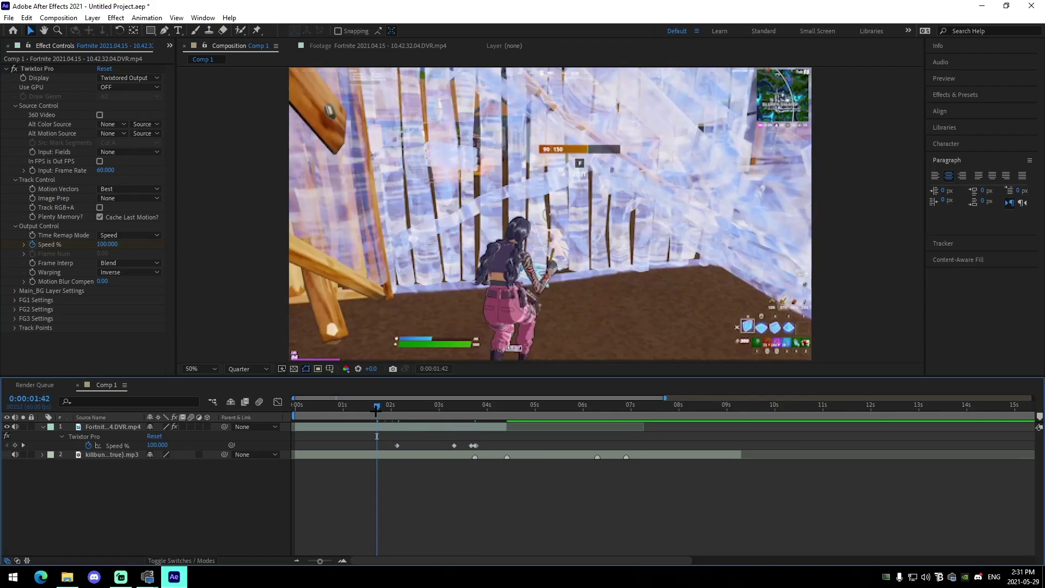
key("space")
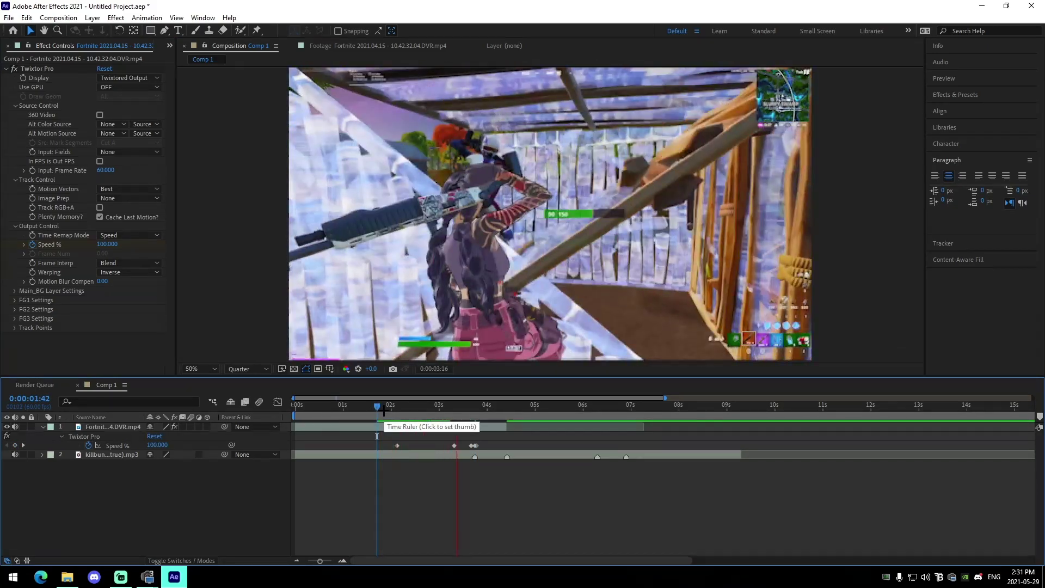
left_click(407, 410)
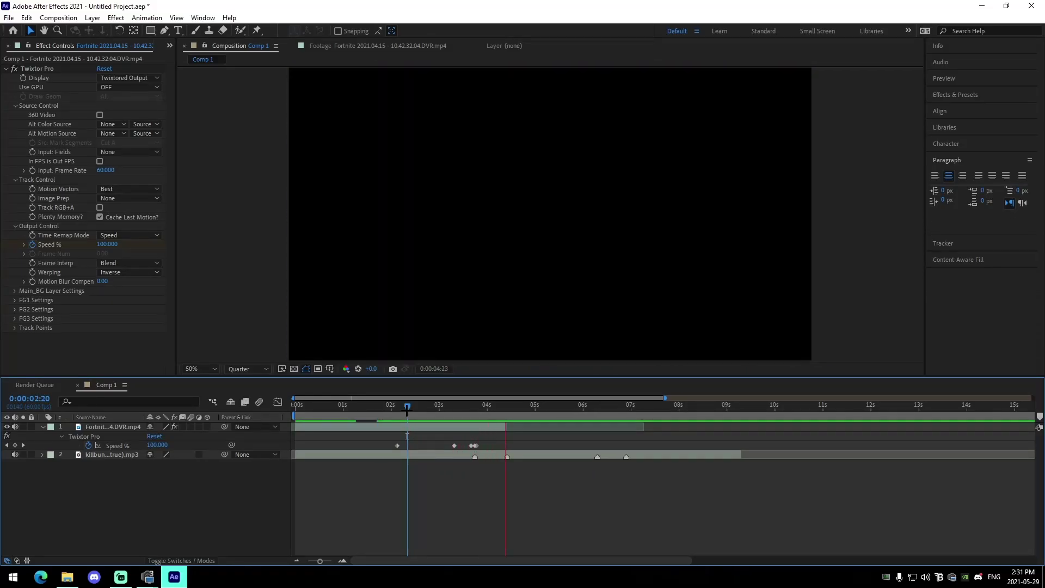
left_click_drag(456, 417, 412, 436)
key("space")
Add an adjustment layer, split it at 0:00:03:45 and delete the part before it.
left_click(476, 408)
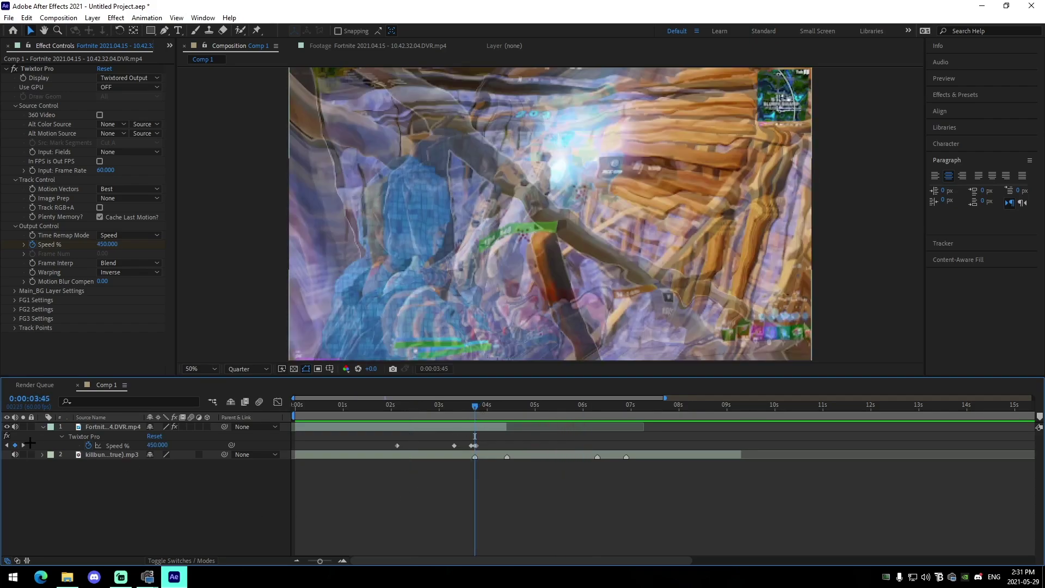
left_click(40, 426)
key("ctrl+alt+y")
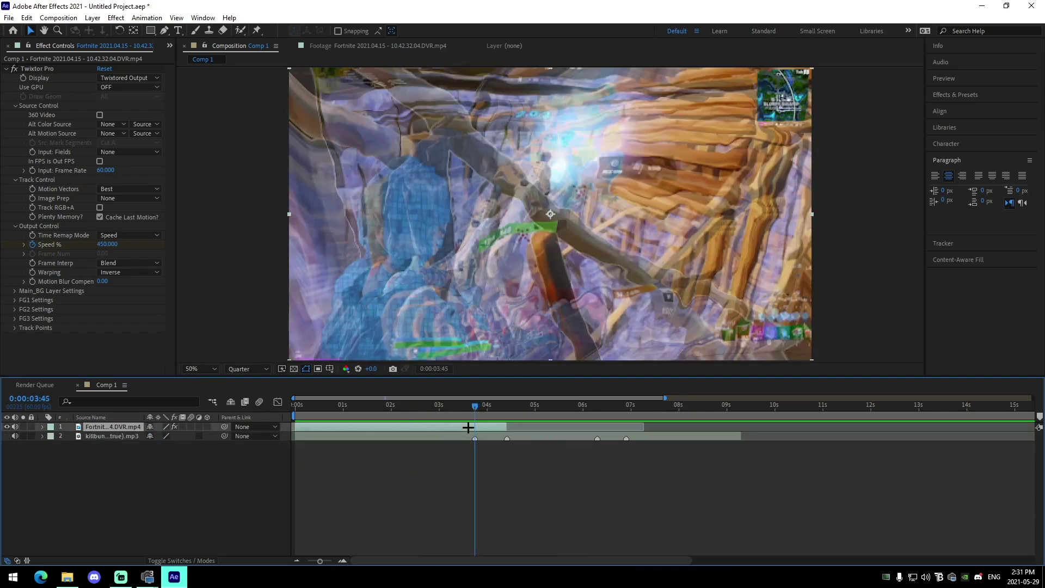
key("ctrl+shift+d")
left_click(469, 437)
key("Delete")
Cut off the adjustment layer after the second music marker at 0:00:04:25.
left_click(507, 410)
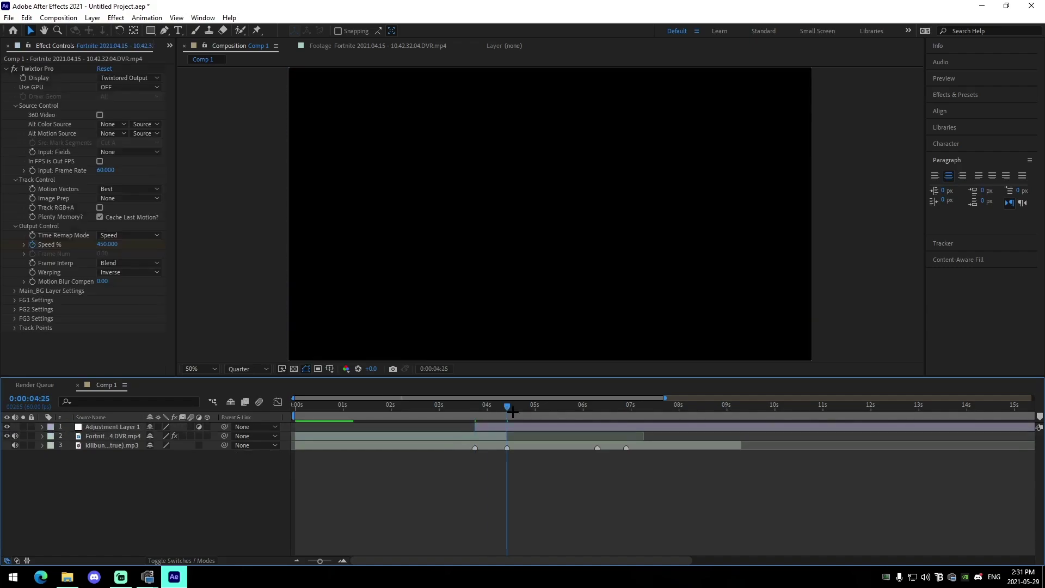
left_click(525, 426)
key("ctrl+shift+d")
key("Delete")
Apply the ExcelImpactGlow.ffx preset from the Excel folder to the adjustment layer at 0:00:03:45 and show its keyframes.
left_click(472, 410)
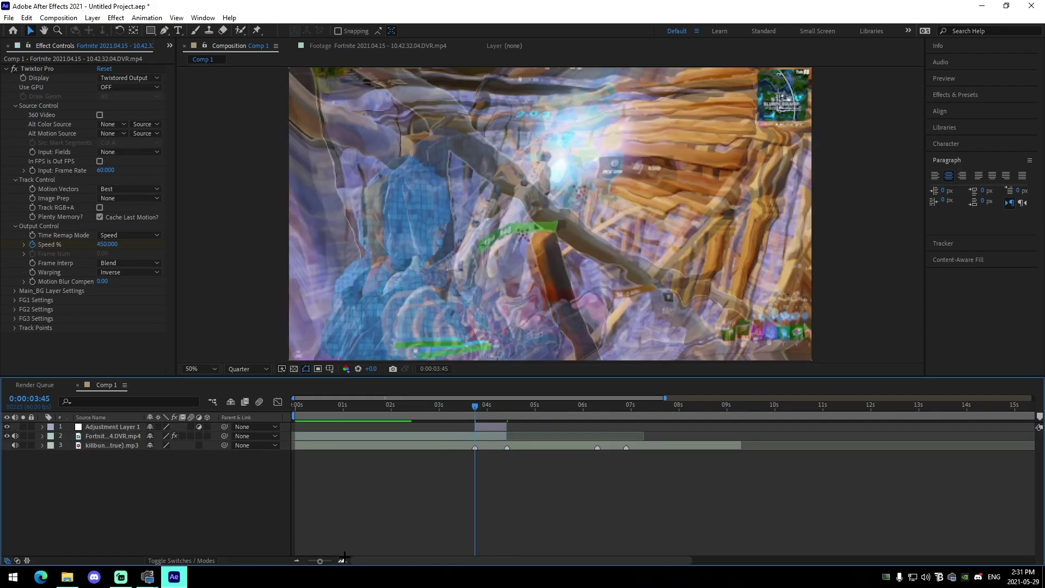
left_click(342, 560)
left_click(495, 428)
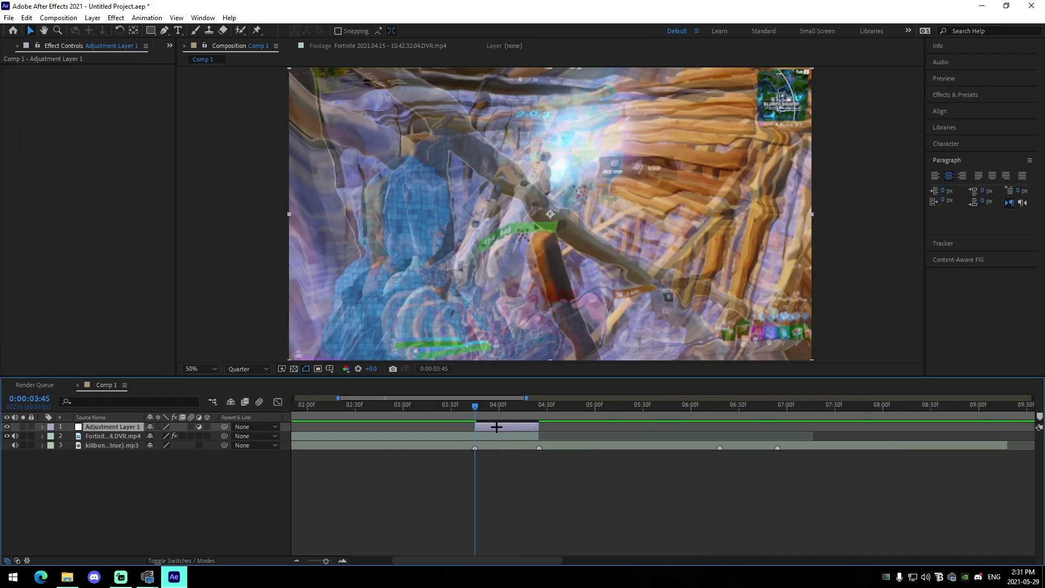
left_click(147, 18)
left_click(163, 39)
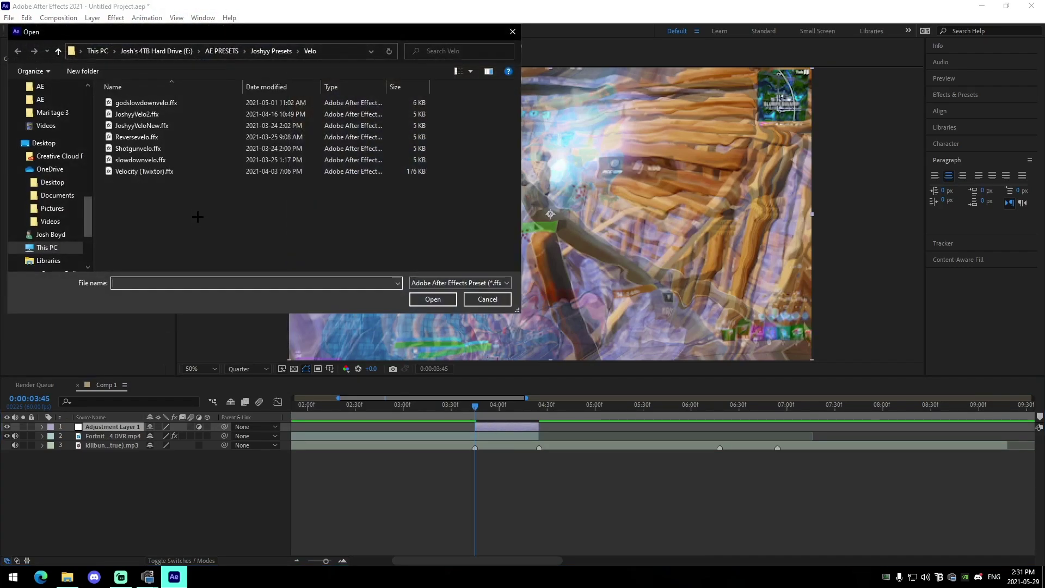
scroll(60, 163, "up", 10)
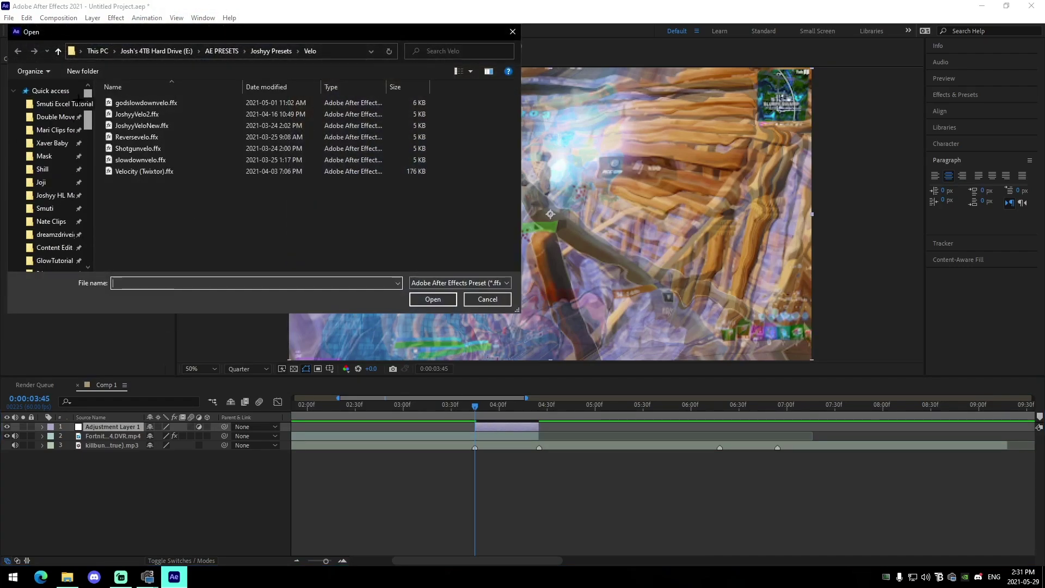
left_click(63, 105)
double_click(122, 103)
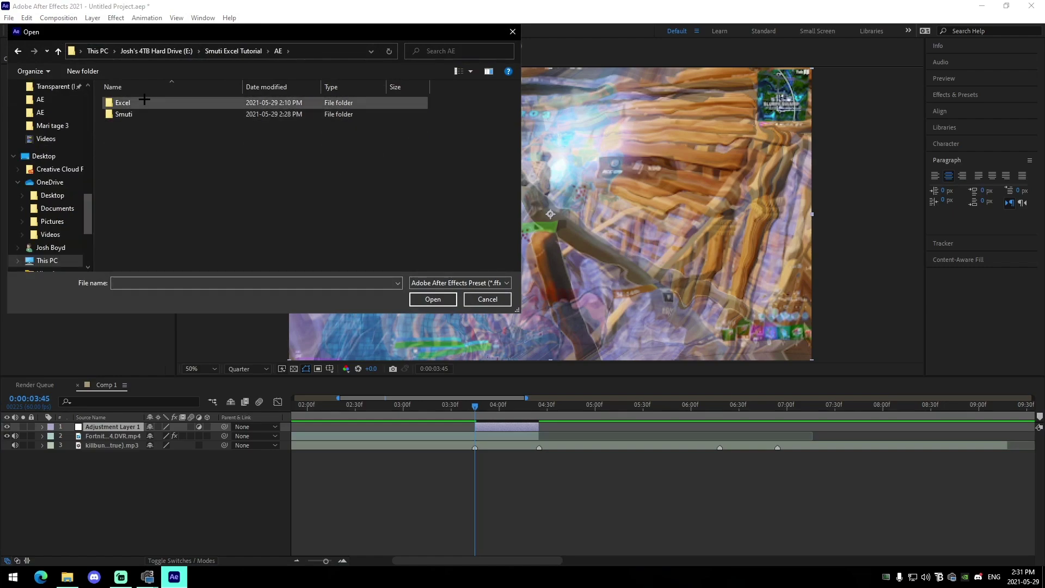
double_click(134, 103)
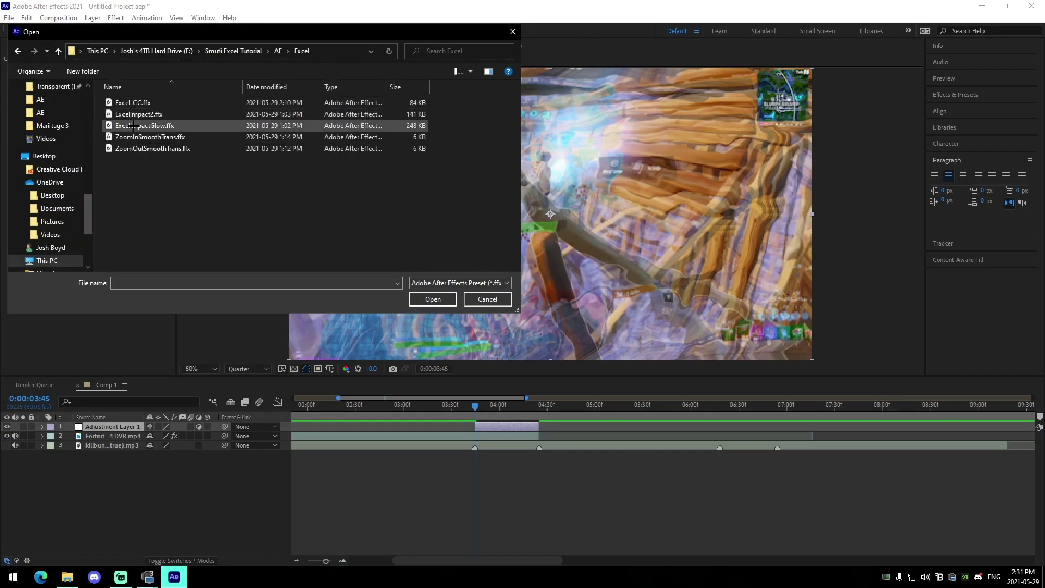
left_click(133, 125)
left_click(433, 299)
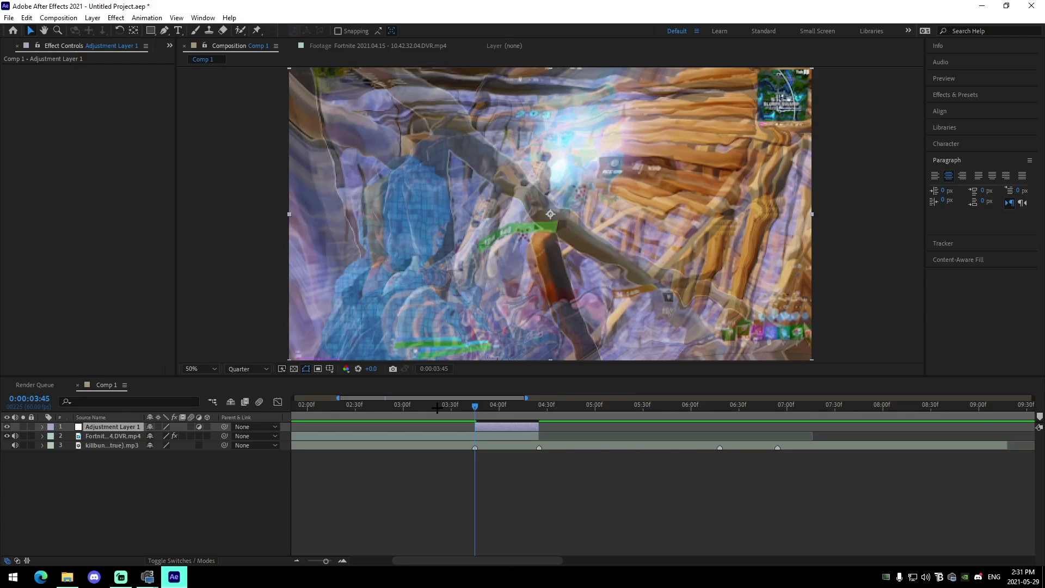
key("u")
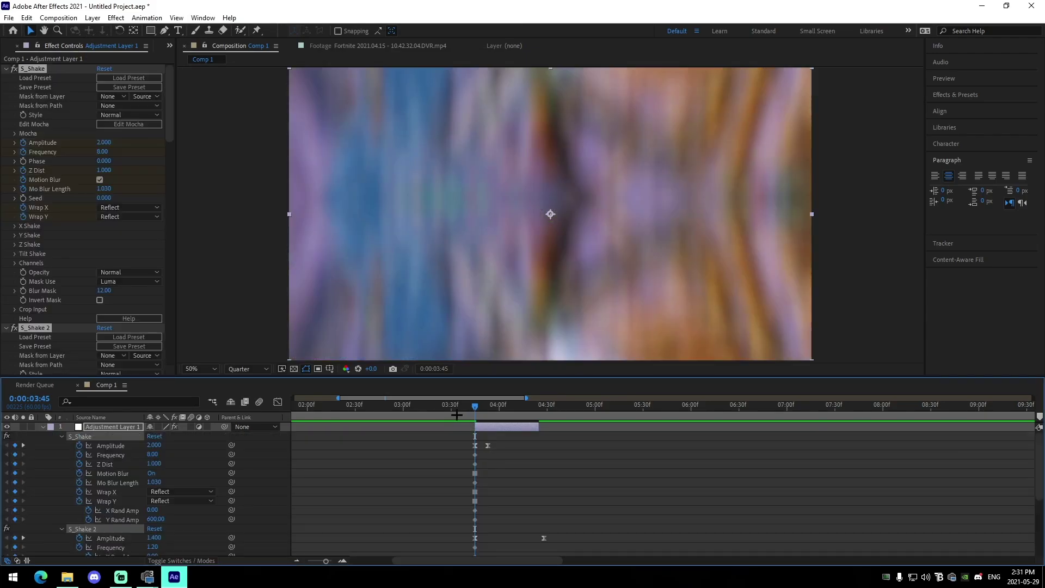
Play back the impact effect repeatedly from just before the first music marker to check it on the beat.
left_click_drag(458, 416, 429, 463)
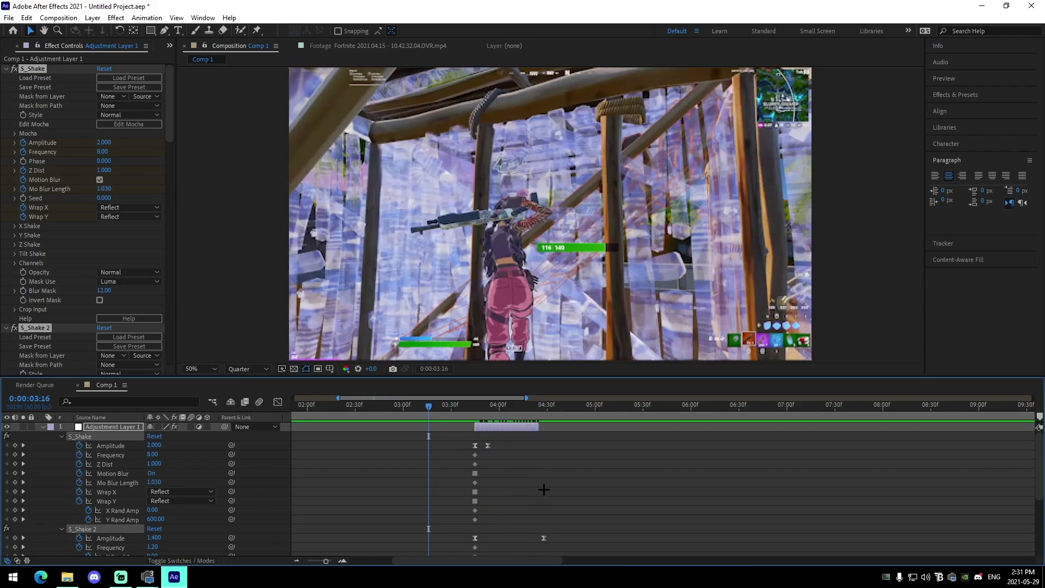
key("space")
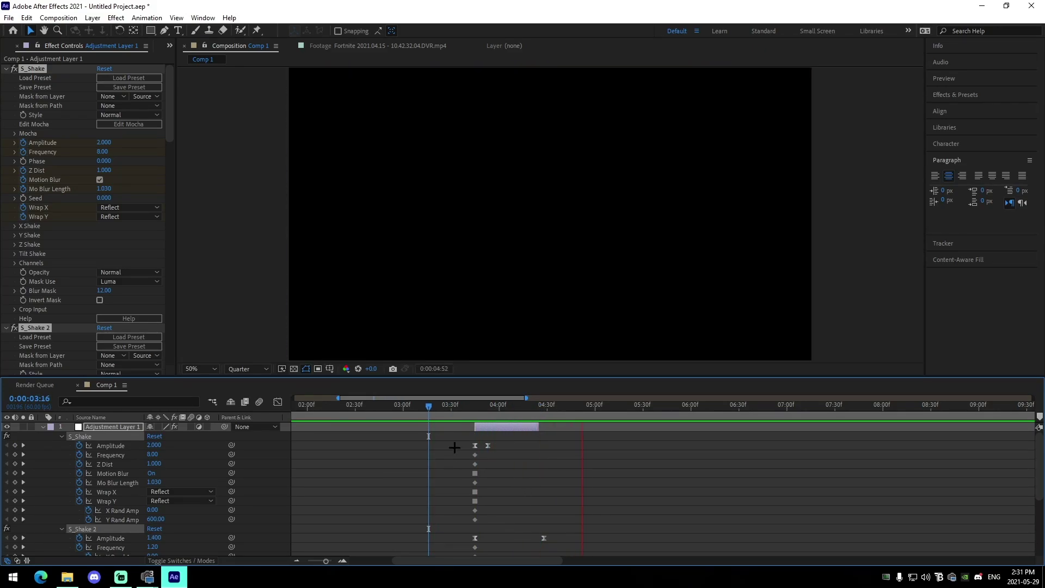
left_click(452, 416)
key("space")
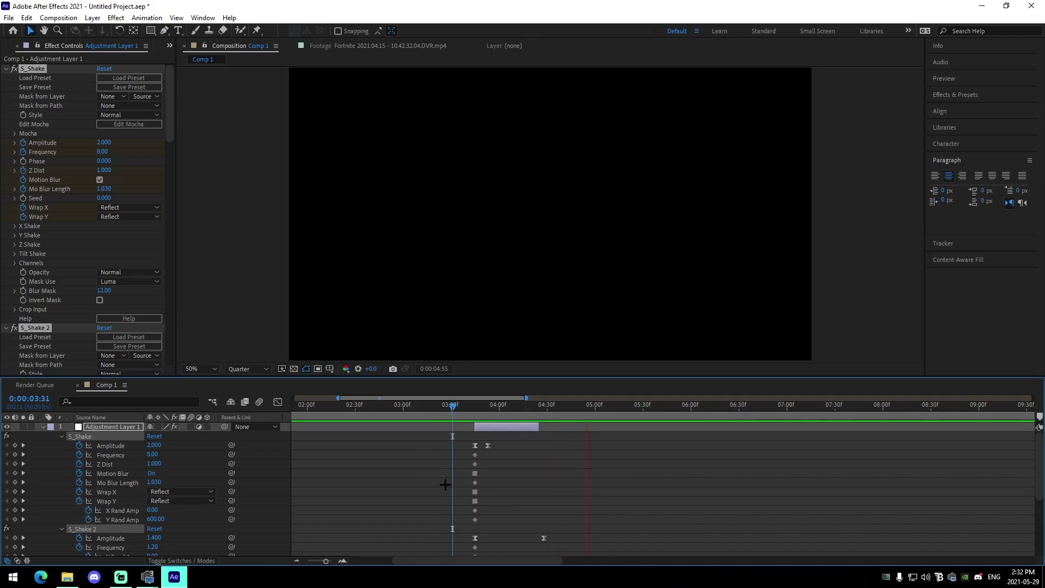
left_click(432, 415)
key("space")
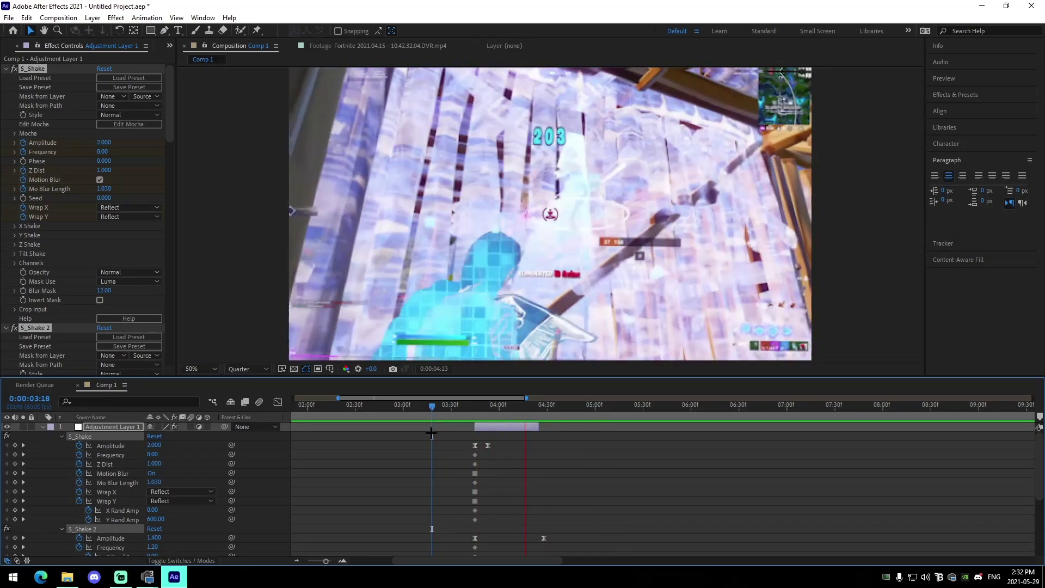
Replace the adjustment layer's effects at 0:00:03:45 with the ExcelImpact2.ffx preset and show its keyframes.
key("space")
left_click(473, 410)
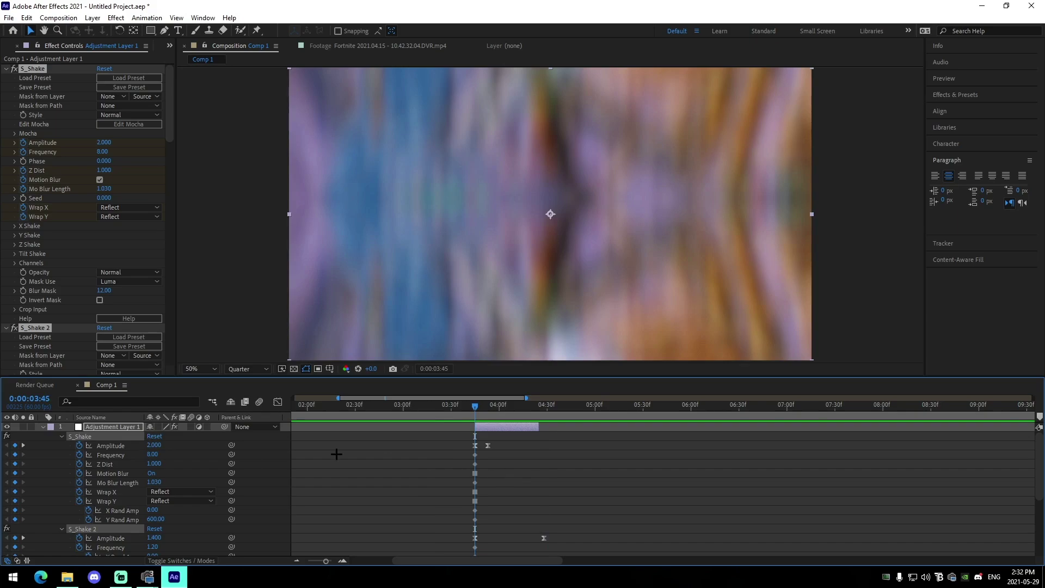
key("Delete")
left_click(143, 18)
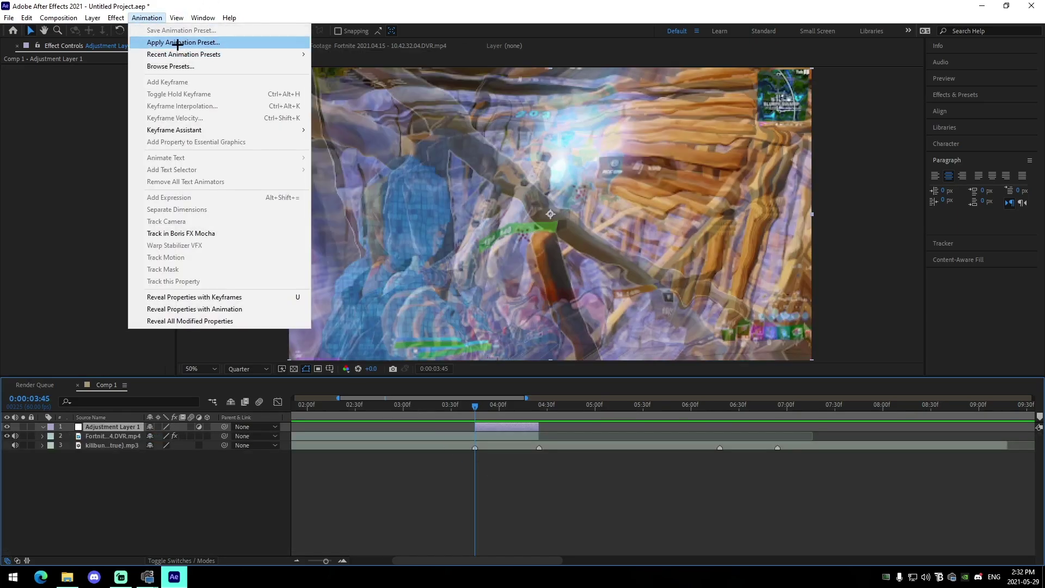
left_click(174, 40)
left_click(153, 114)
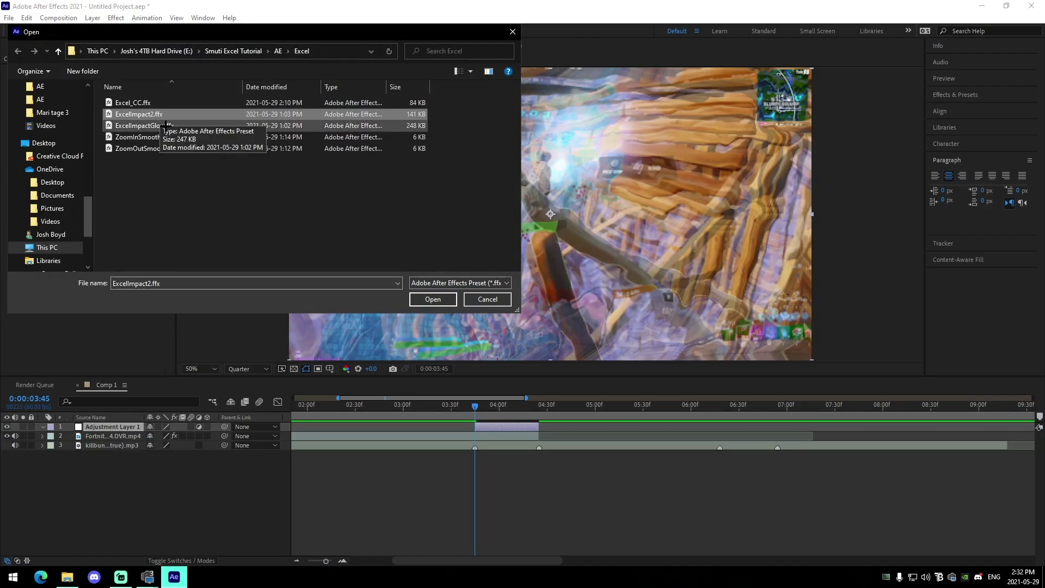
left_click(433, 299)
key("u")
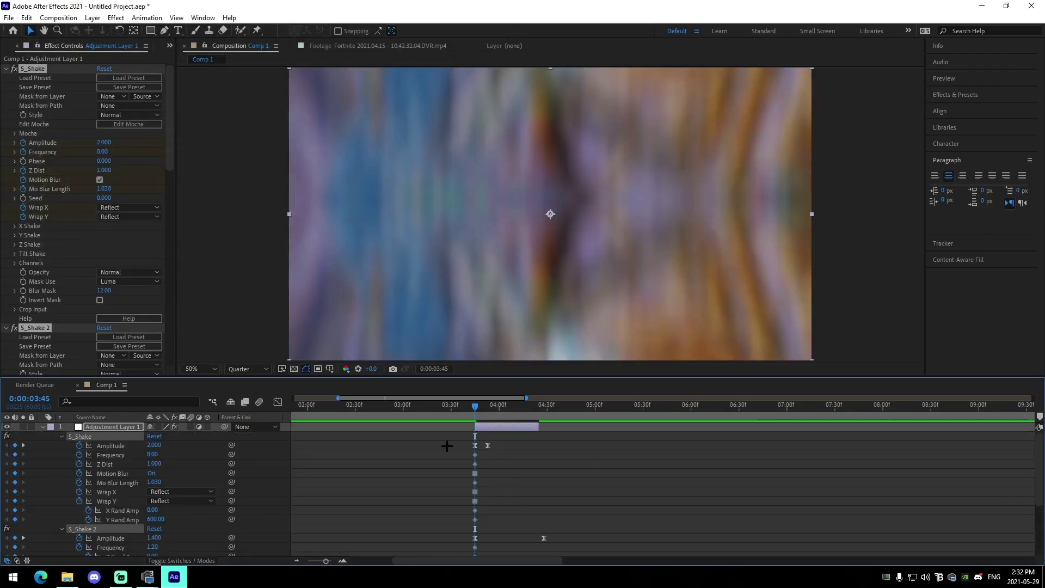
Play back the new impact from just before the first music marker and collapse the adjustment layer's properties.
left_click(431, 409)
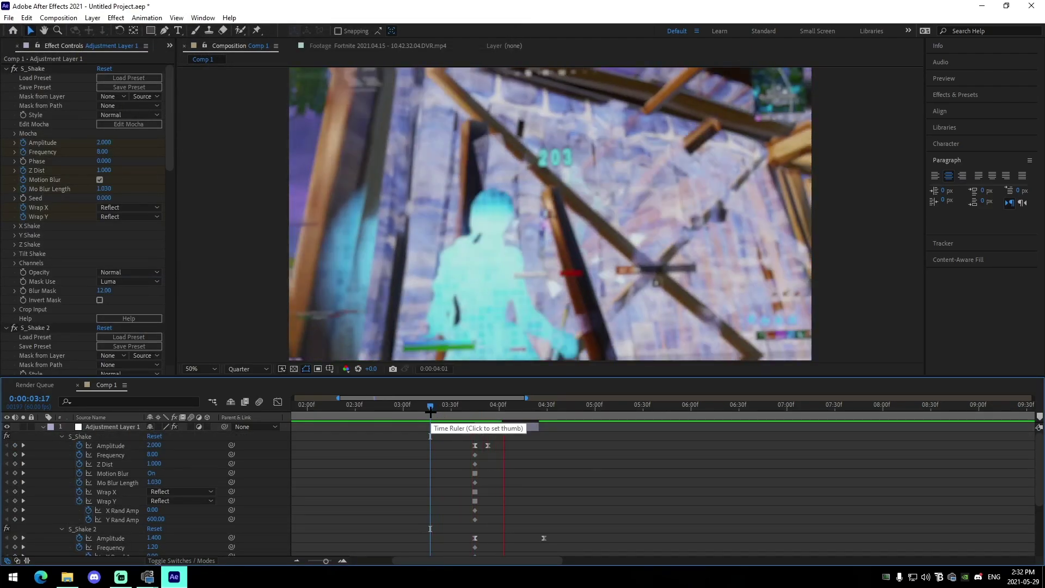
key("space")
left_click(459, 413)
key("space")
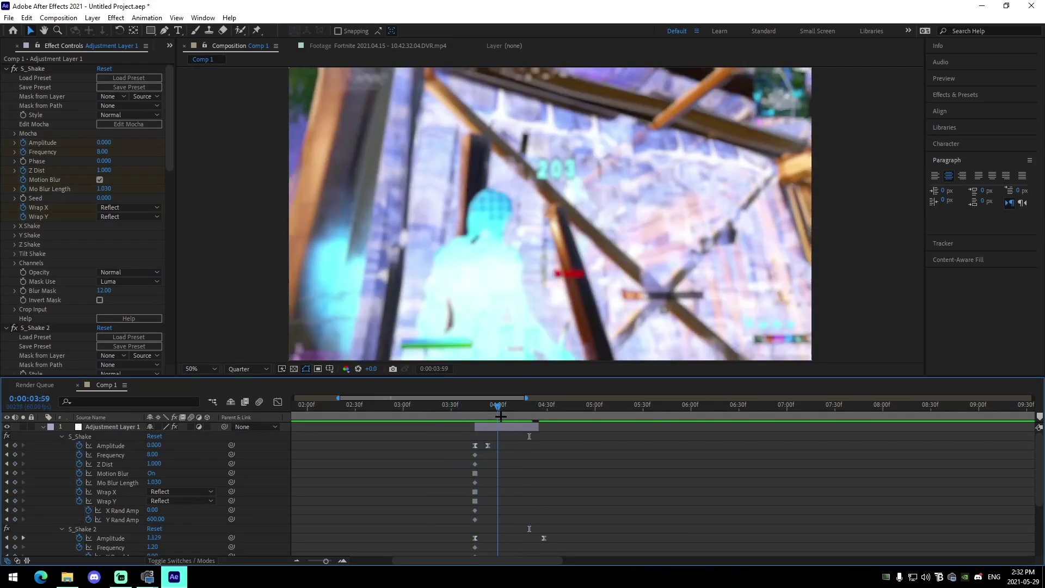
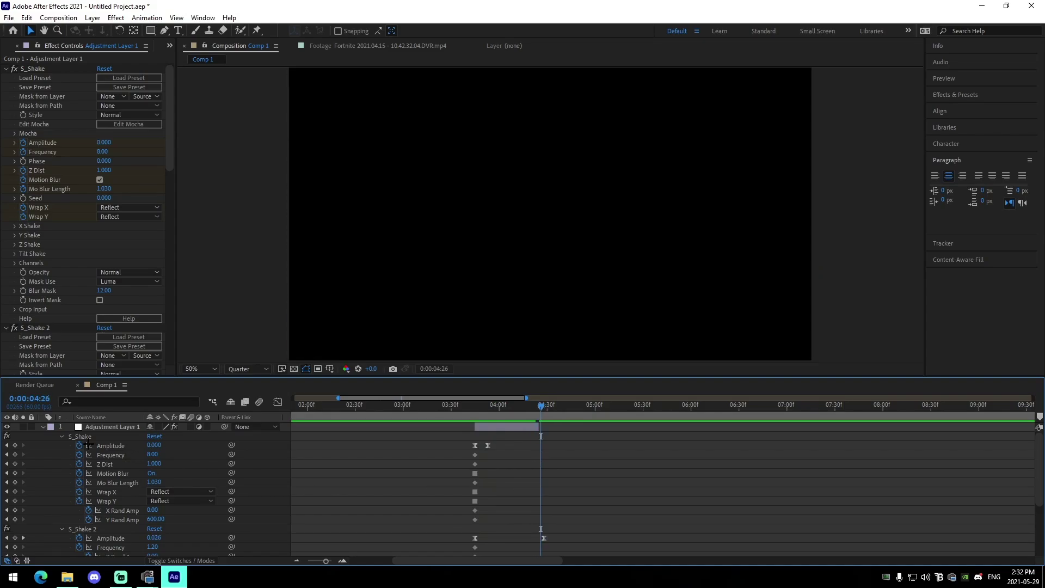
left_click_drag(463, 421, 436, 416)
left_click(43, 427)
Try the Excel_CC.ffx colour correction preset on the Fortnite clip and review the effects it adds.
left_click(482, 425)
left_click(424, 435)
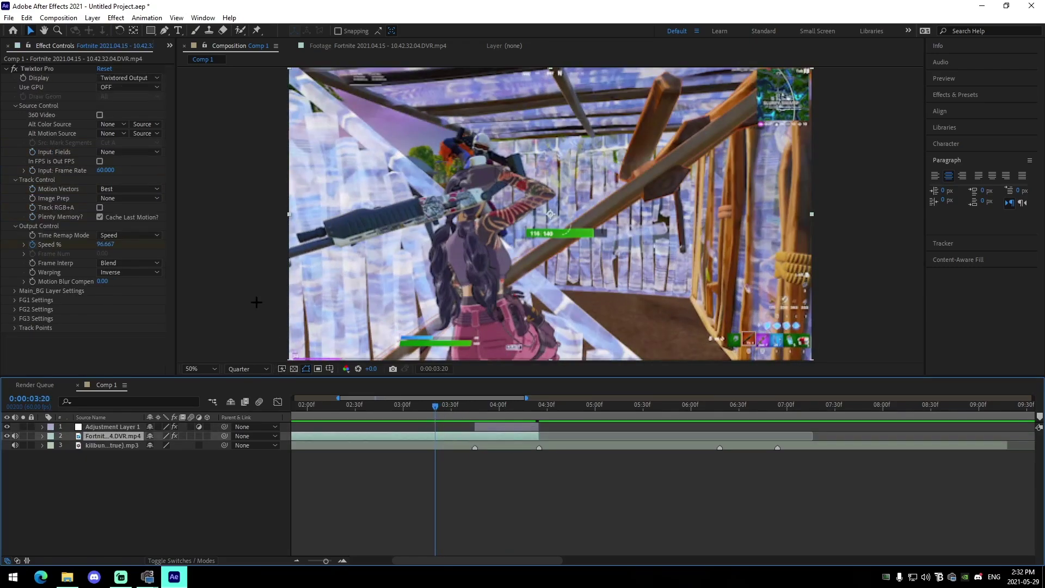
left_click(142, 14)
left_click(174, 40)
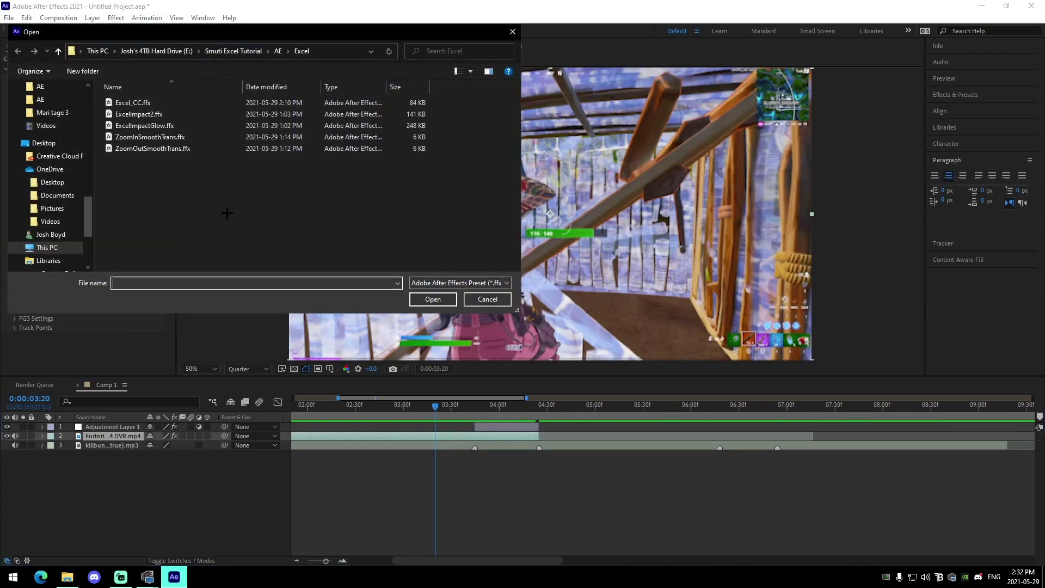
left_click(436, 299)
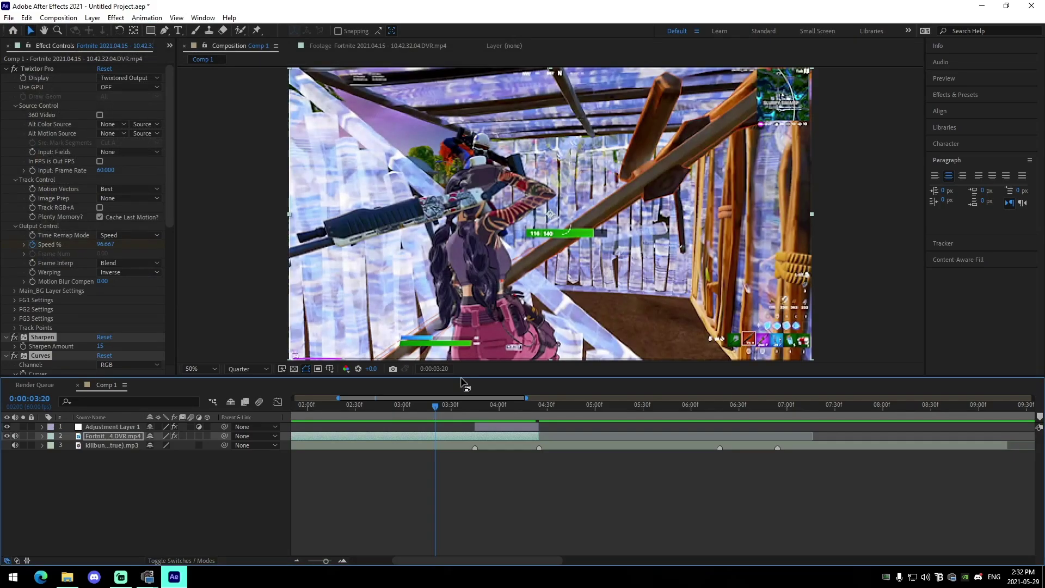
key("Home")
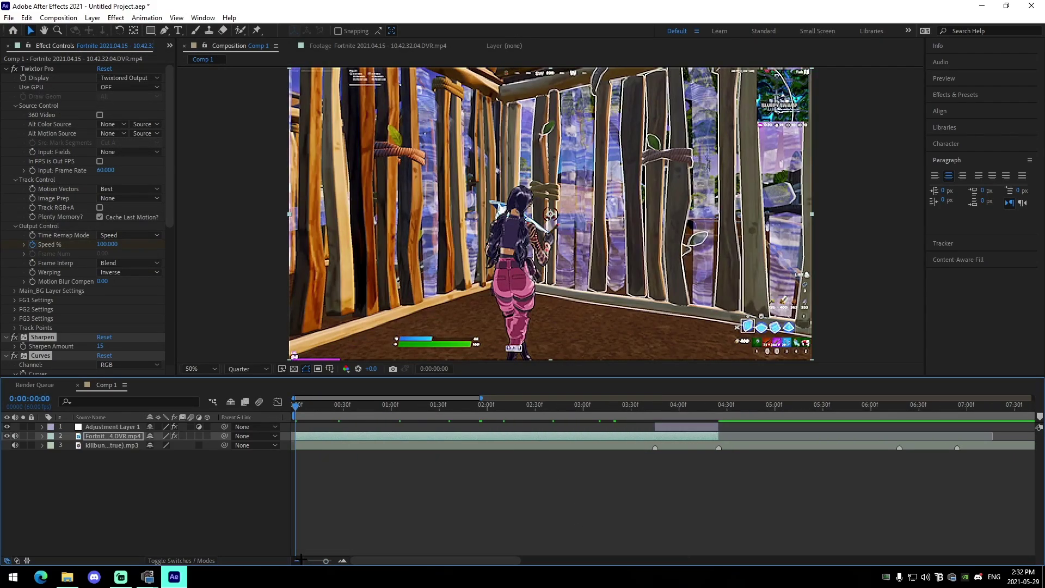
left_click(300, 560)
left_click(486, 504)
left_click(439, 437)
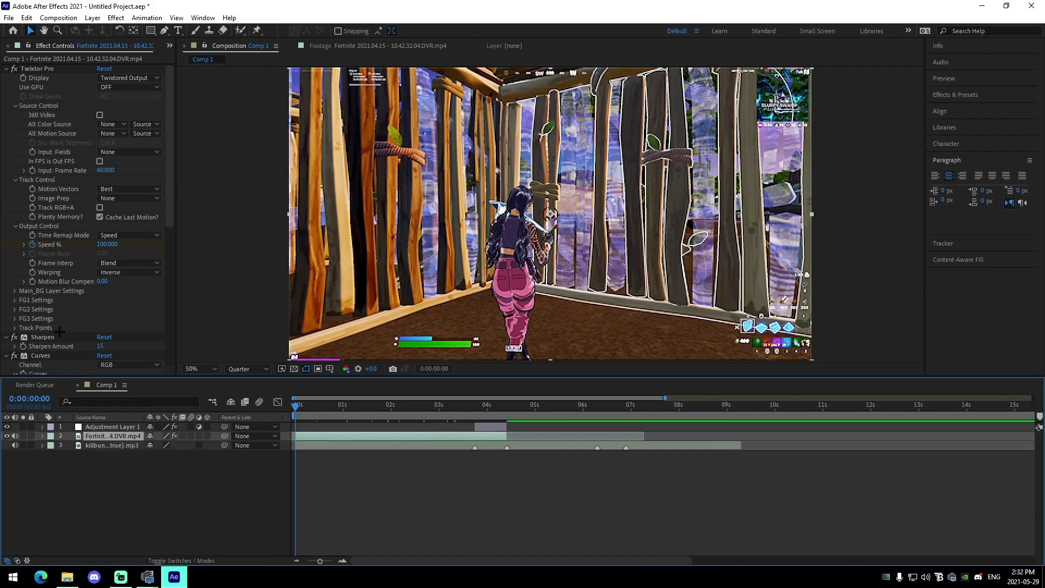
scroll(60, 331, "down", 5)
scroll(60, 331, "up", 4)
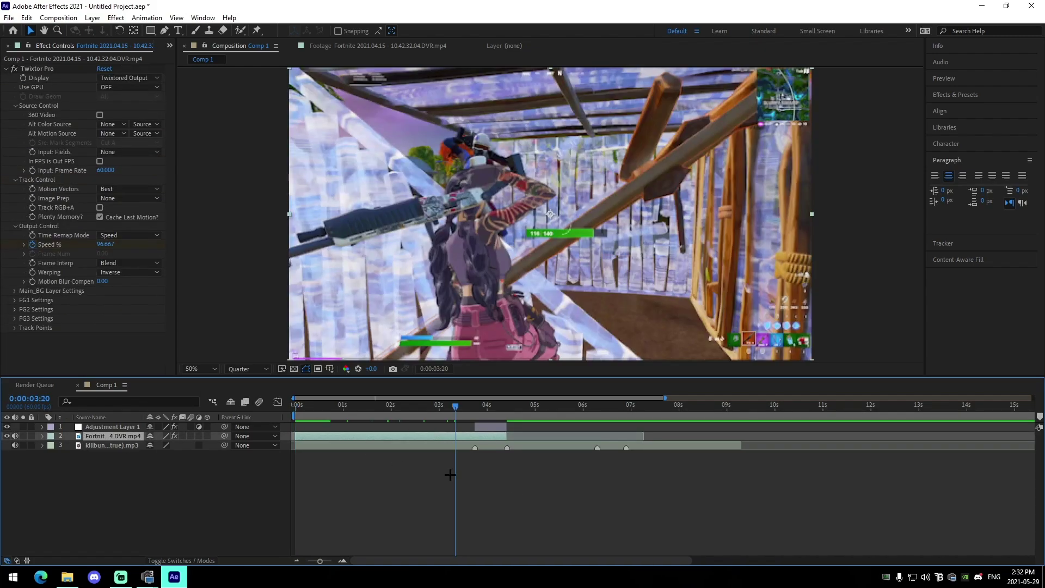
Add the Looks effect to the Fortnite clip with the ExcelCC look from the Tutorial CCs custom looks.
key("ctrl+space")
type("look")
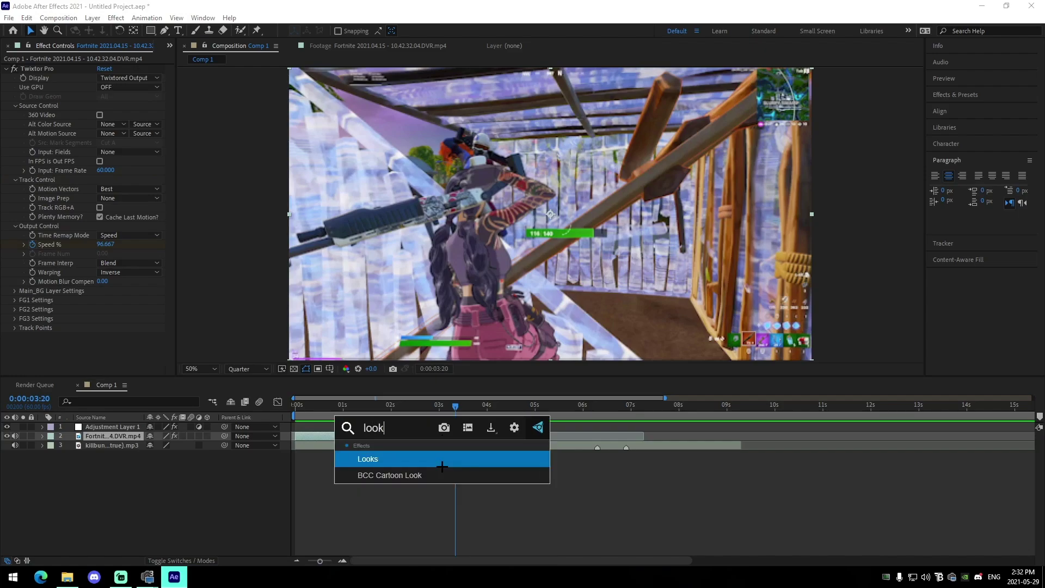
key("Return")
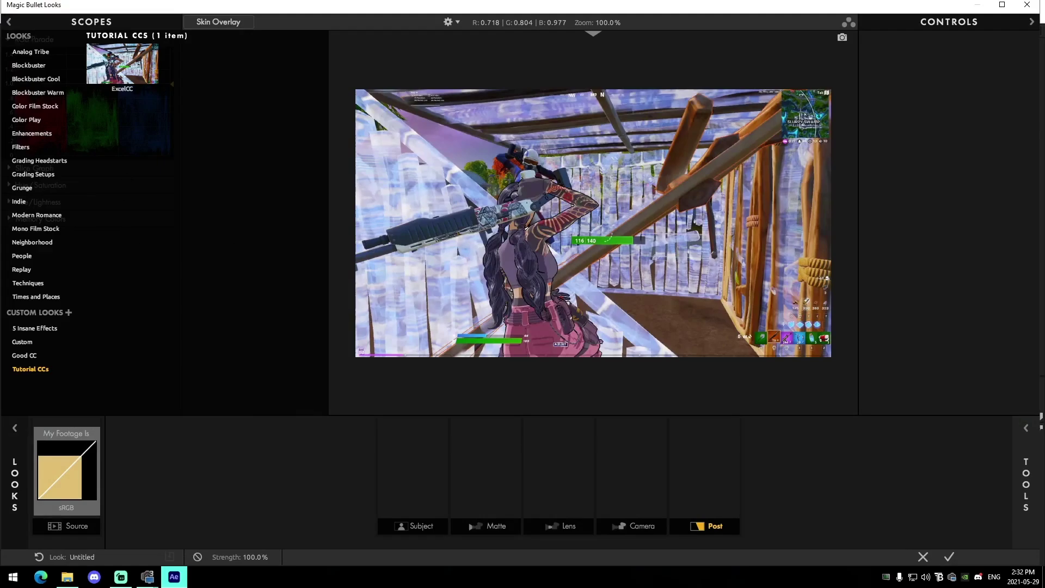
left_click(140, 76)
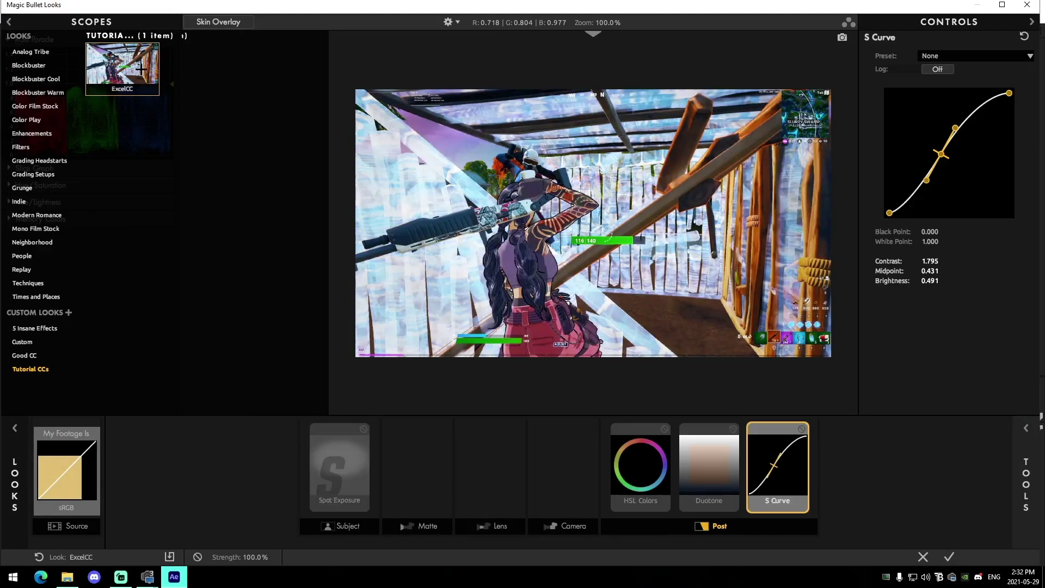
left_click(951, 556)
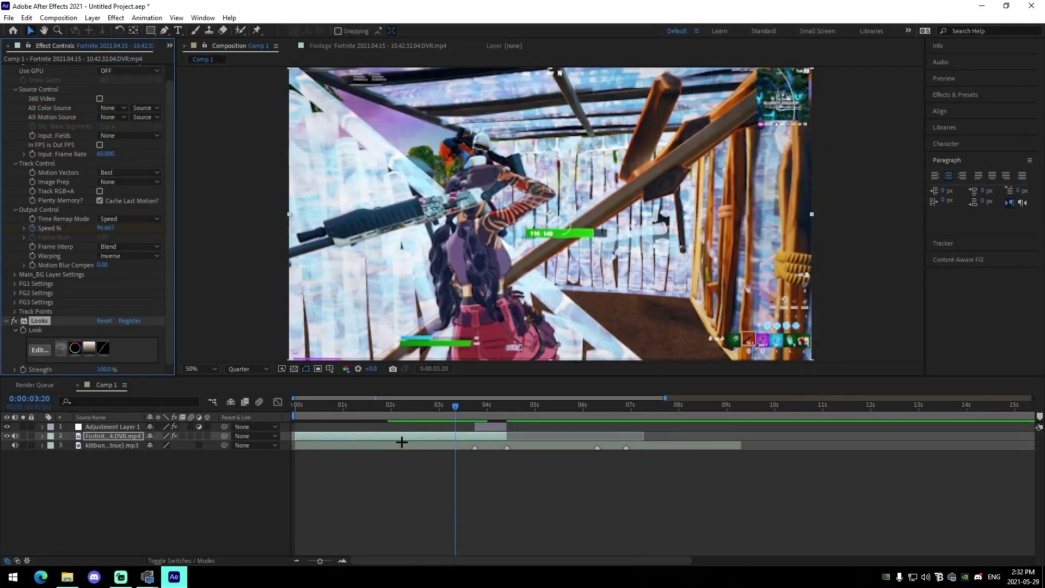
Play back the colour-graded clip with its impact effect.
left_click_drag(387, 407, 293, 413)
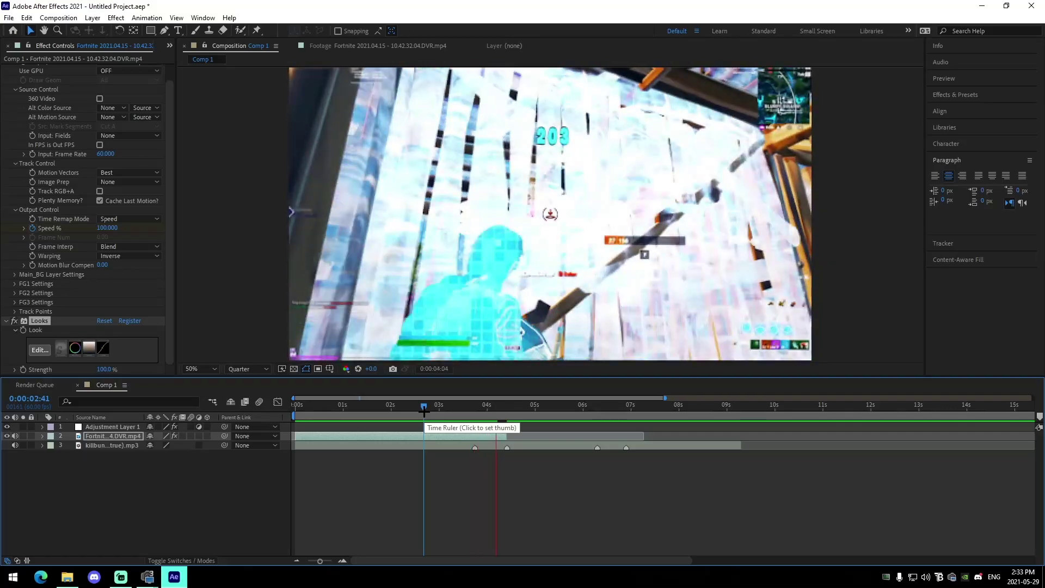
key("space")
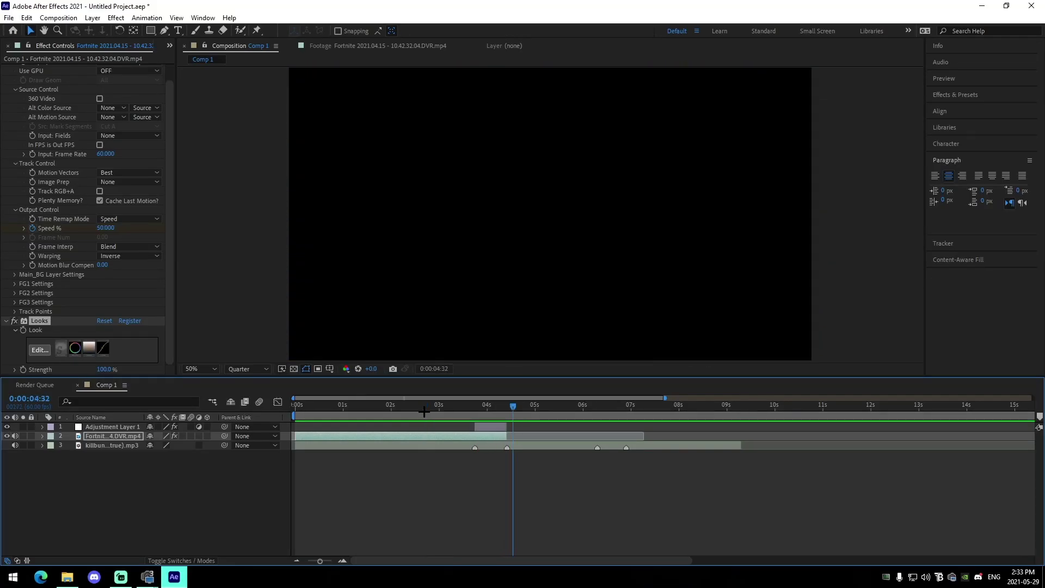
left_click_drag(439, 409, 517, 440)
Place the second Fortnite clip on the timeline below the first one, starting at the second music marker at 0:00:04:25.
left_click_drag(439, 406, 513, 424)
left_click(538, 492)
left_click(7, 45)
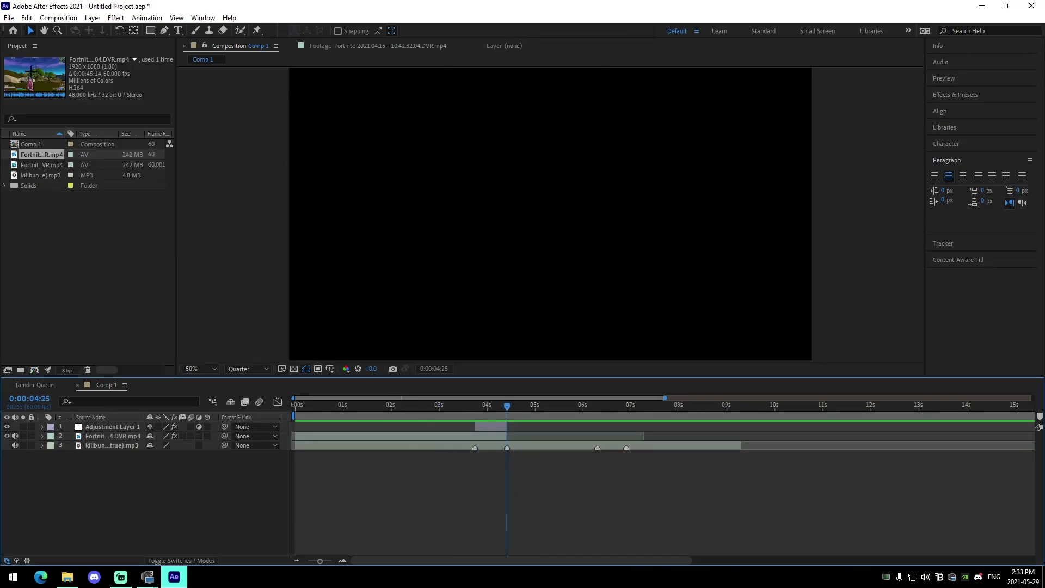
left_click_drag(44, 165, 506, 445)
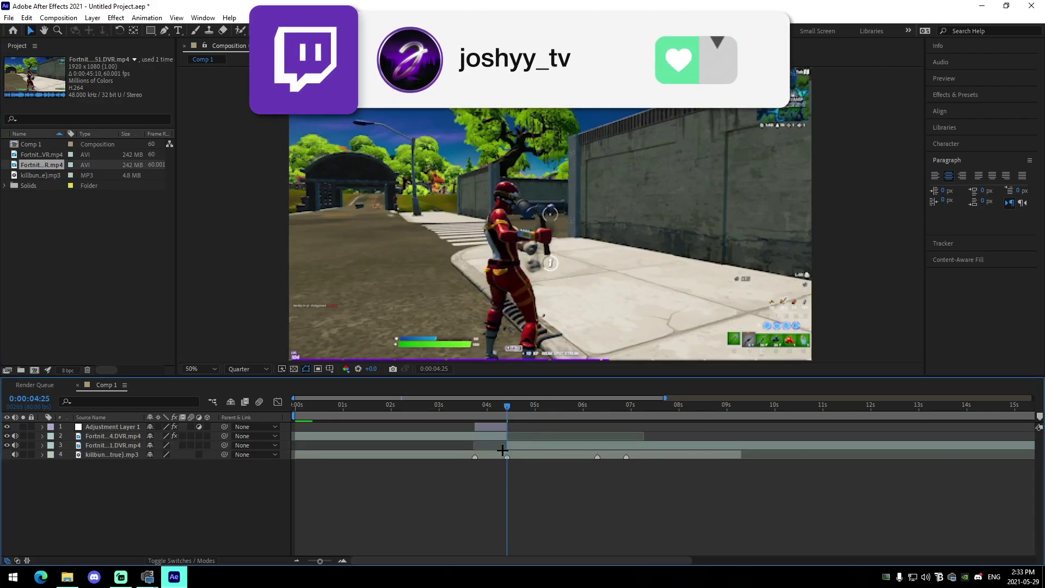
Add an adjustment layer across the cut, starting at 0:00:04:00 and ending shortly before 0:00:05:00.
left_click(496, 426)
key("ctrl+alt+y")
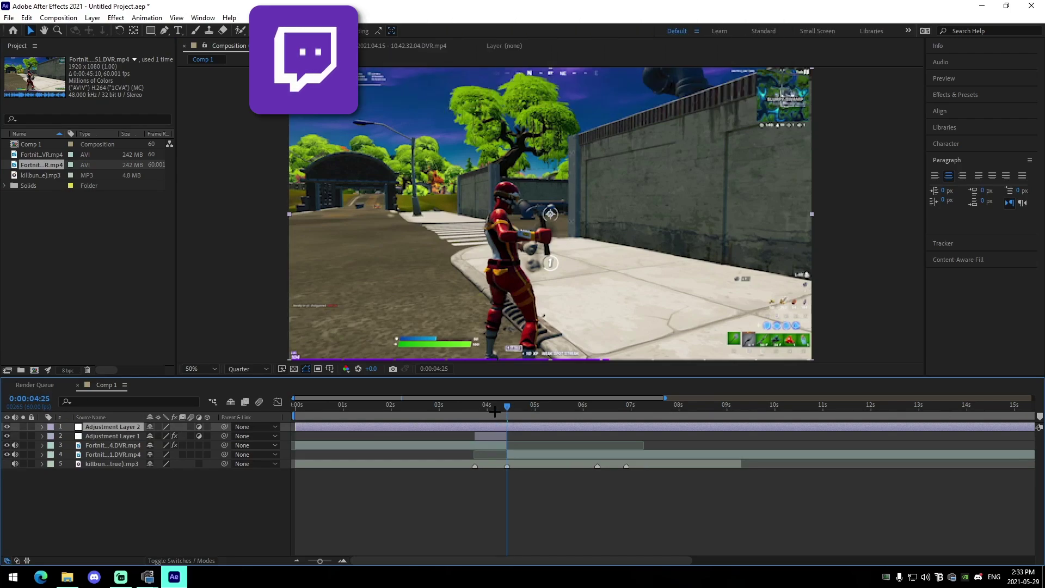
left_click(488, 408)
key("ctrl+shift+d")
left_click(489, 435)
key("Delete")
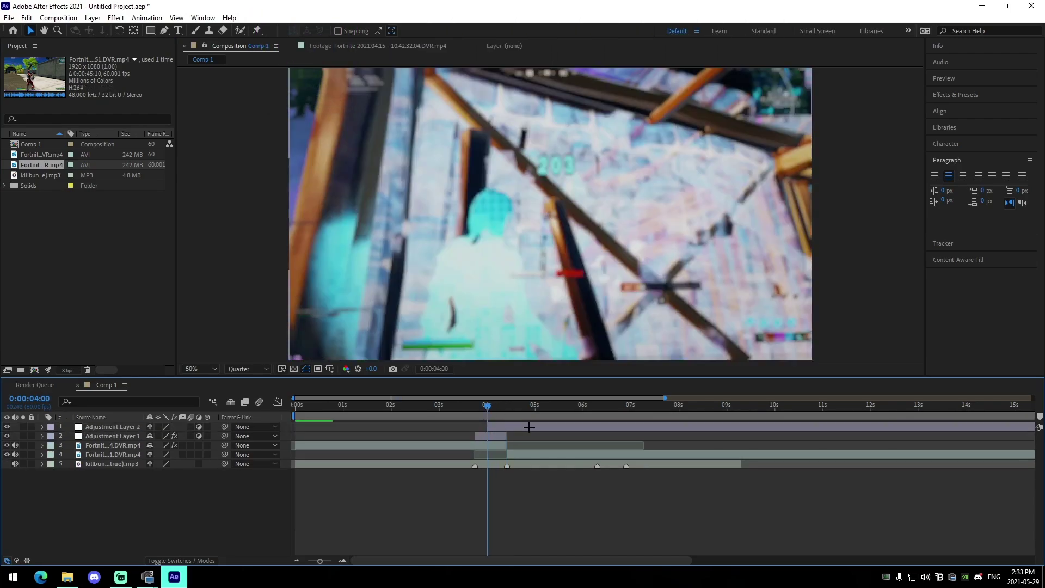
key("space")
left_click(539, 426)
key("alt+]")
key("space")
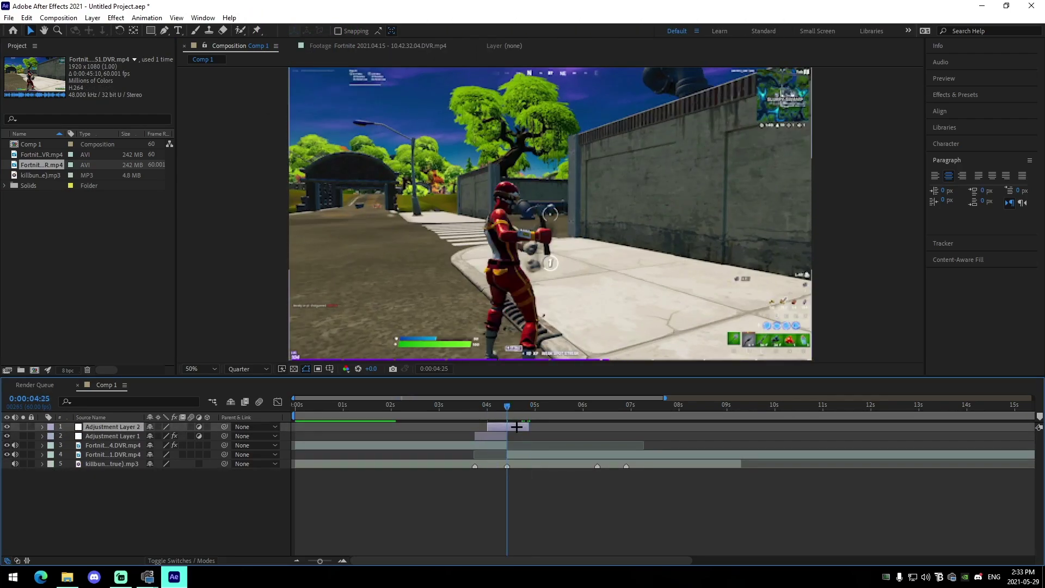
Apply the ZoomInSmoothTrans.ffx preset to the new adjustment layer at 0:00:04:25 and show its keyframes.
left_click(145, 18)
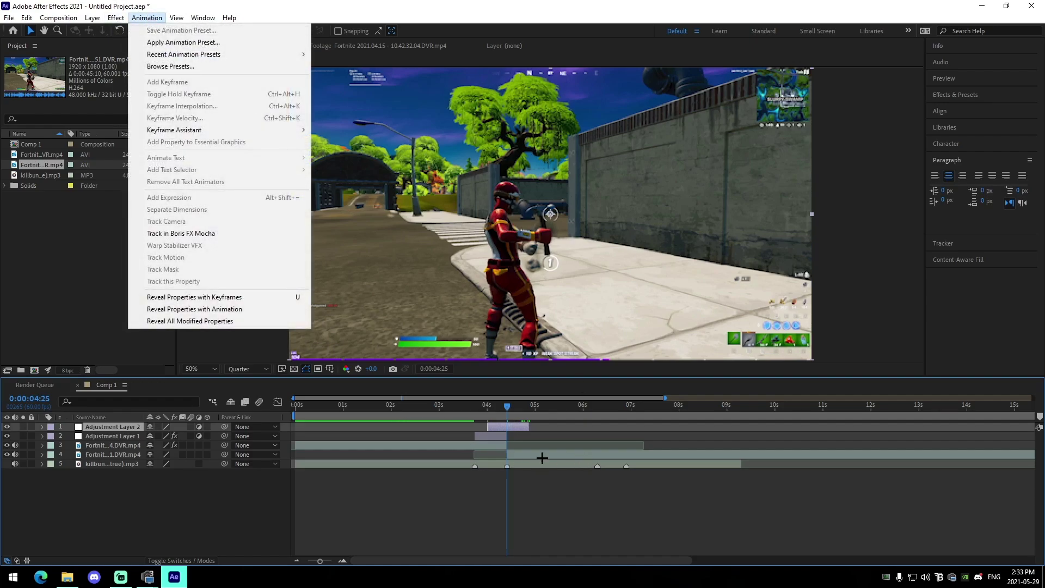
left_click(180, 43)
left_click(139, 137)
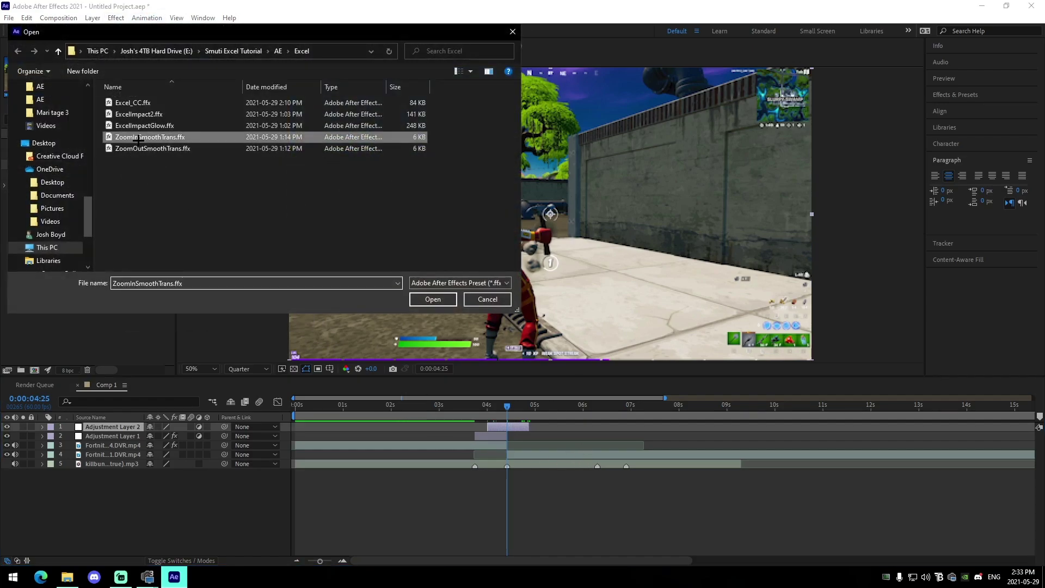
left_click(435, 299)
key("u")
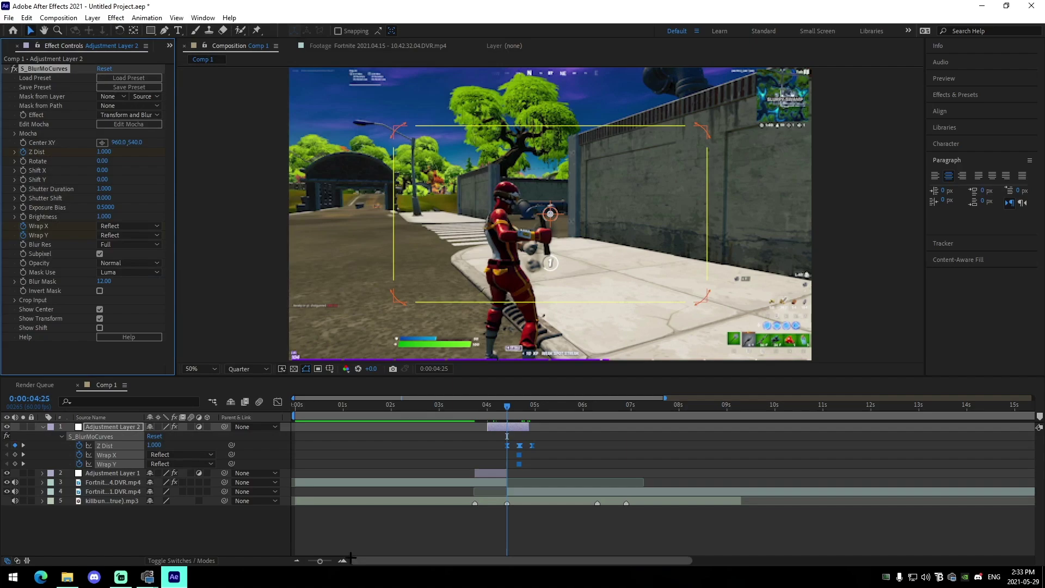
Shift the zoom transition's keyframes earlier so the middle Z Dist keyframes line up with the cut at 0:00:04:25.
left_click(343, 560)
left_click_drag(555, 446, 505, 451)
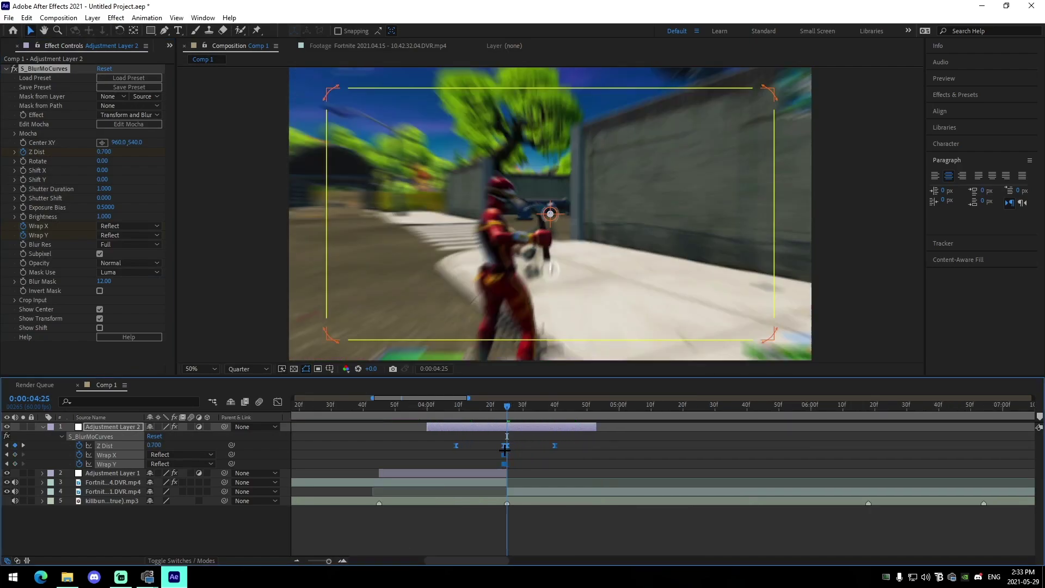
left_click(527, 451)
Play back the zoom transition from shortly before the cut between the two clips.
left_click(457, 409)
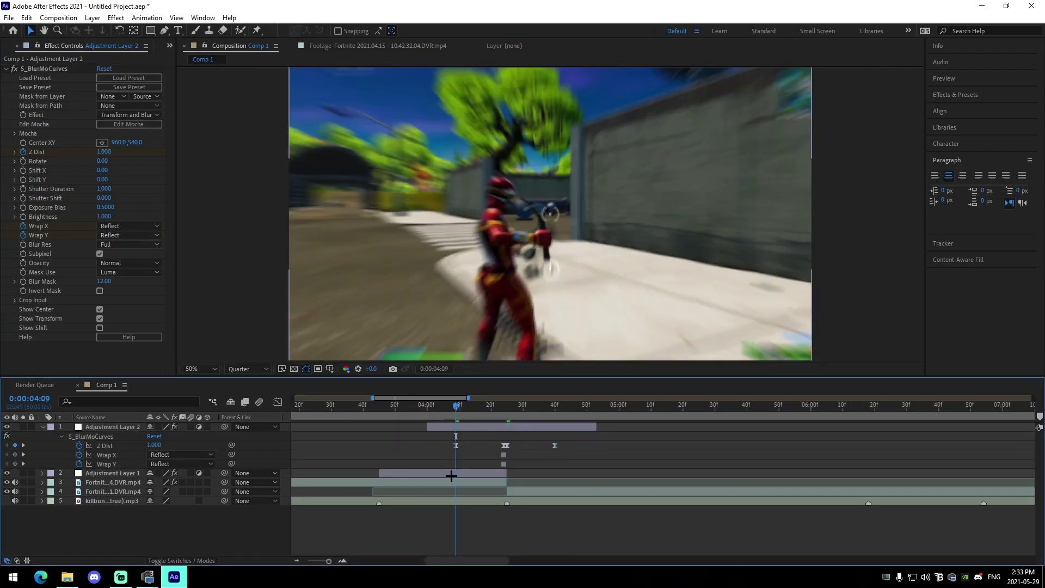
key("space")
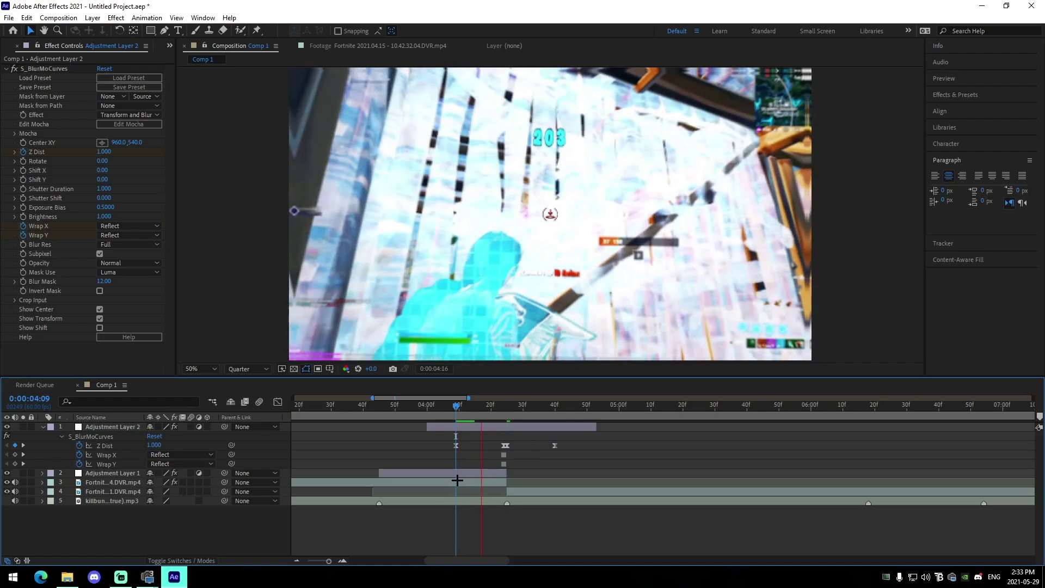
mouse_move(455, 409)
left_mouse_down()
mouse_move(515, 422)
mouse_move(461, 423)
mouse_move(555, 424)
mouse_move(438, 416)
left_mouse_up()
key("space")
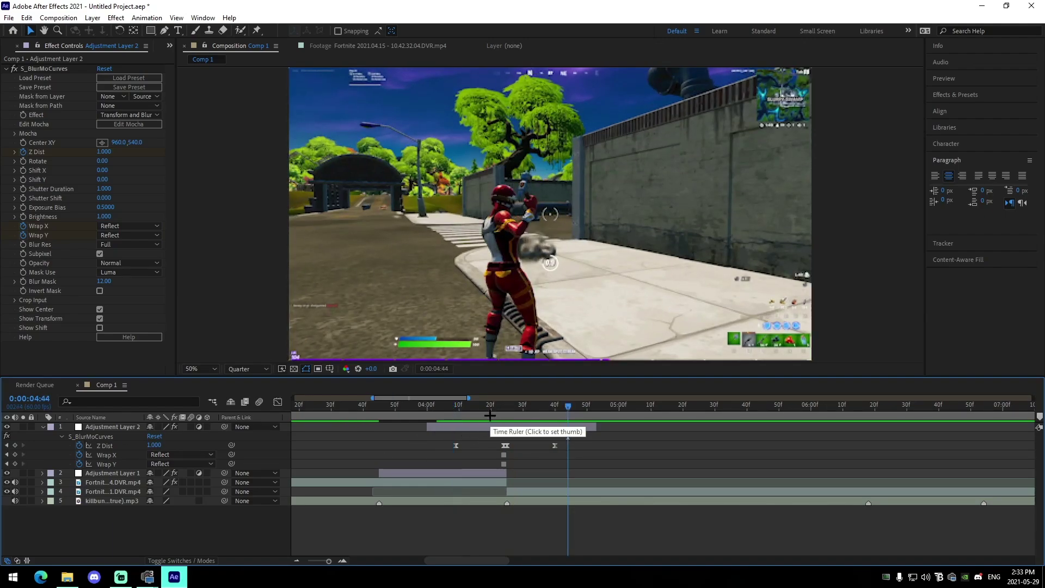
Adjust the volume of Adobe After Effects in the system Volume Mixer and close the mixer.
right_click(926, 577)
left_click(942, 508)
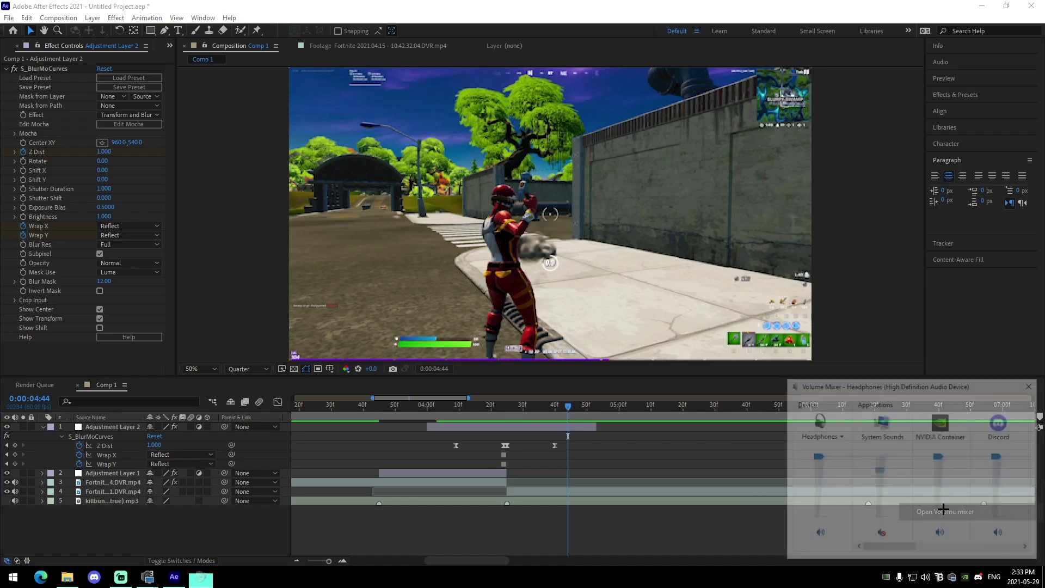
left_click_drag(1019, 544, 1016, 485)
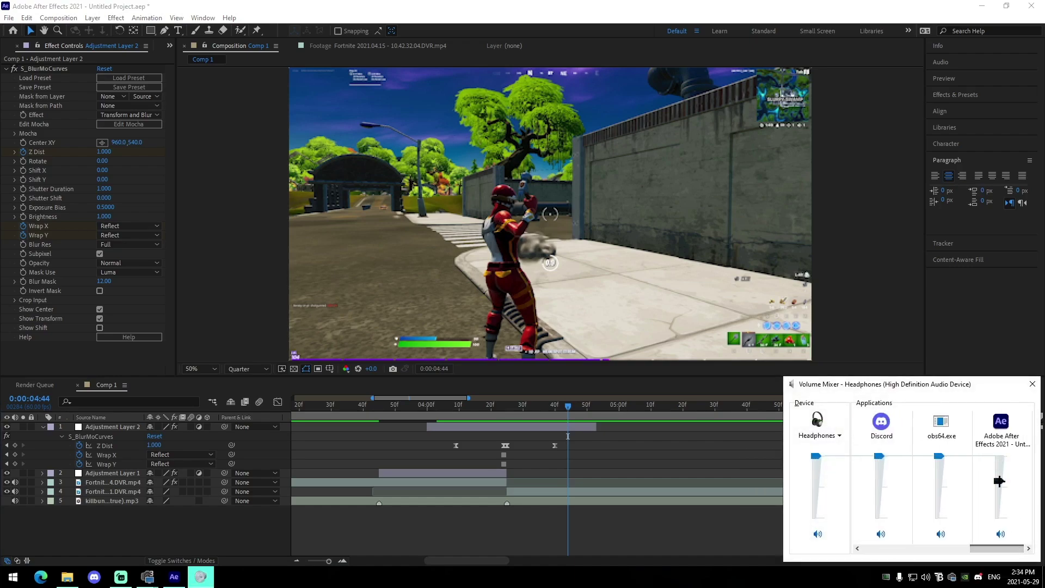
left_click(1032, 383)
Delete the adjustment layer that holds the zoom transition.
left_click(515, 427)
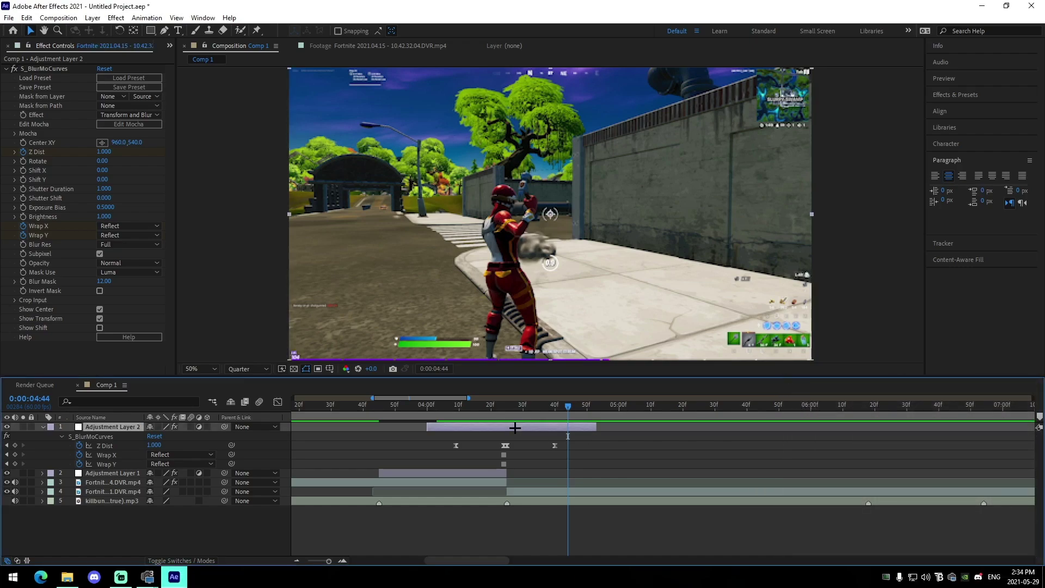
key("Delete")
left_click_drag(328, 561, 306, 561)
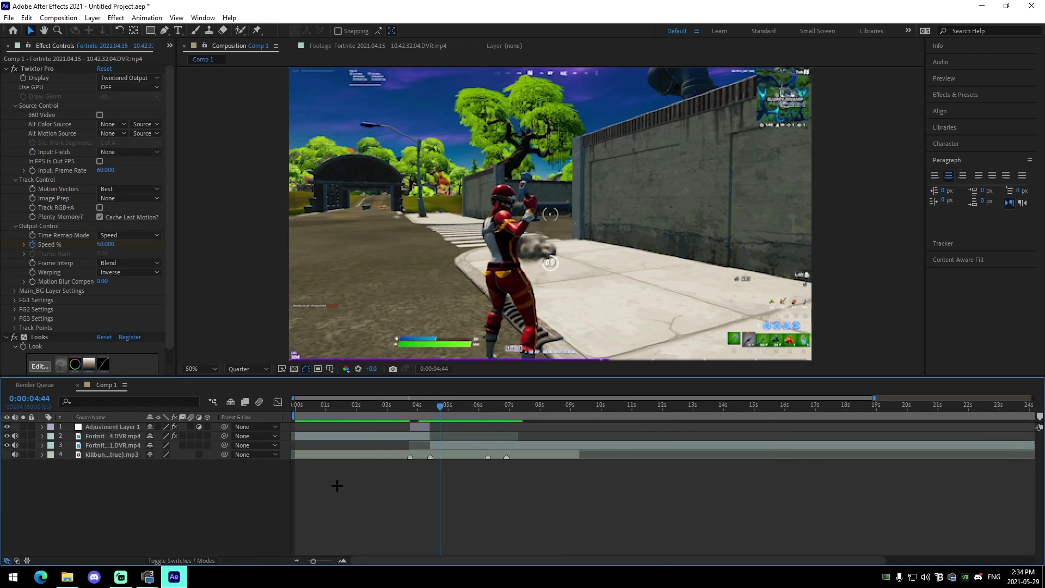
Split the second gameplay clip at the music marker at 0:00:06:54 and delete the part after it.
left_click_drag(488, 407, 508, 404)
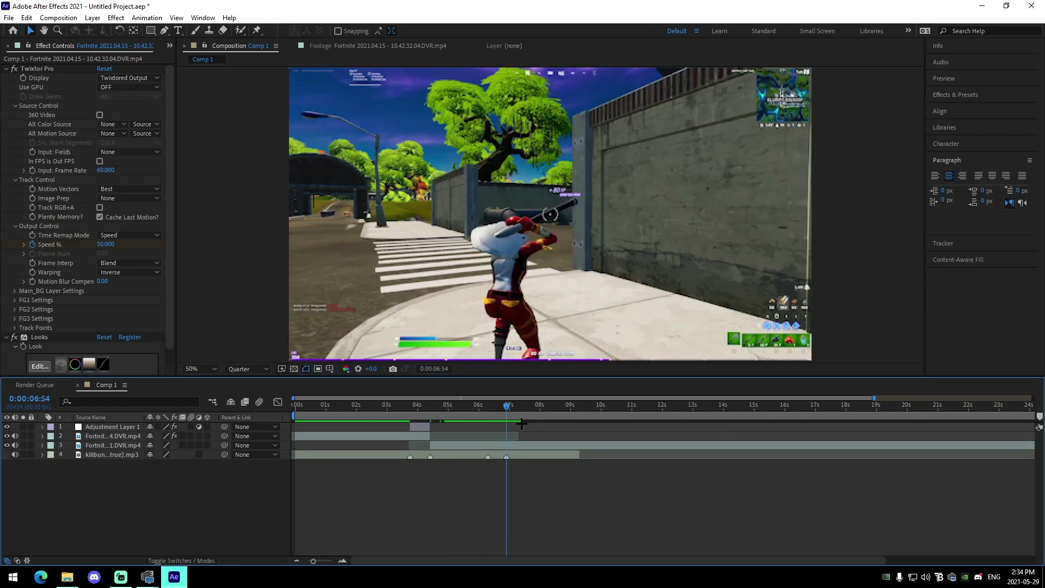
left_click(526, 443)
key("ctrl+shift+d")
key("Delete")
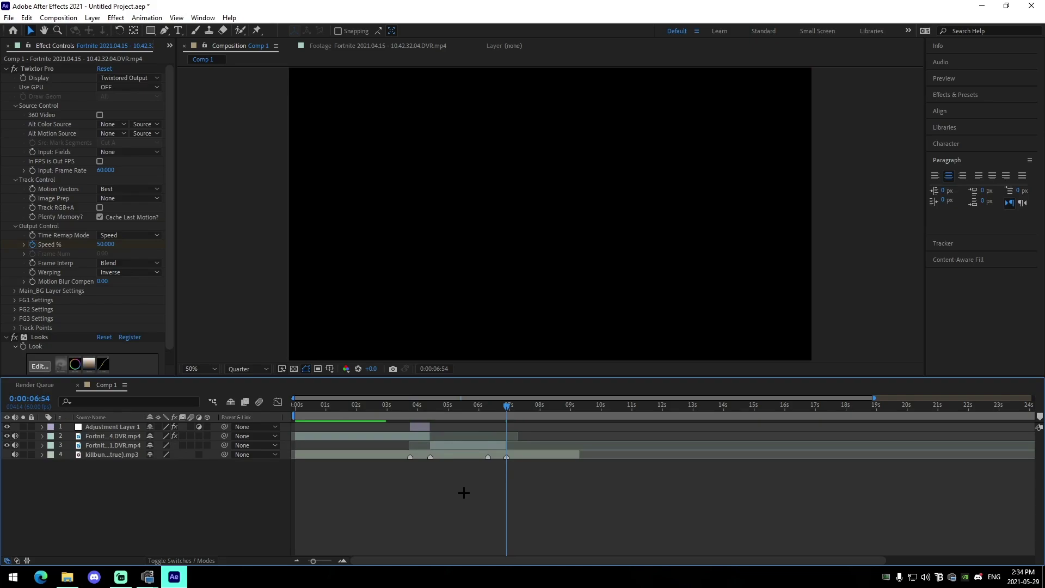
Undo back to restore the zoom transition's adjustment layer, and trim the second gameplay clip to end at the last music marker again.
key("ctrl+z")
key("ctrl+z")
key("ctrl+z")
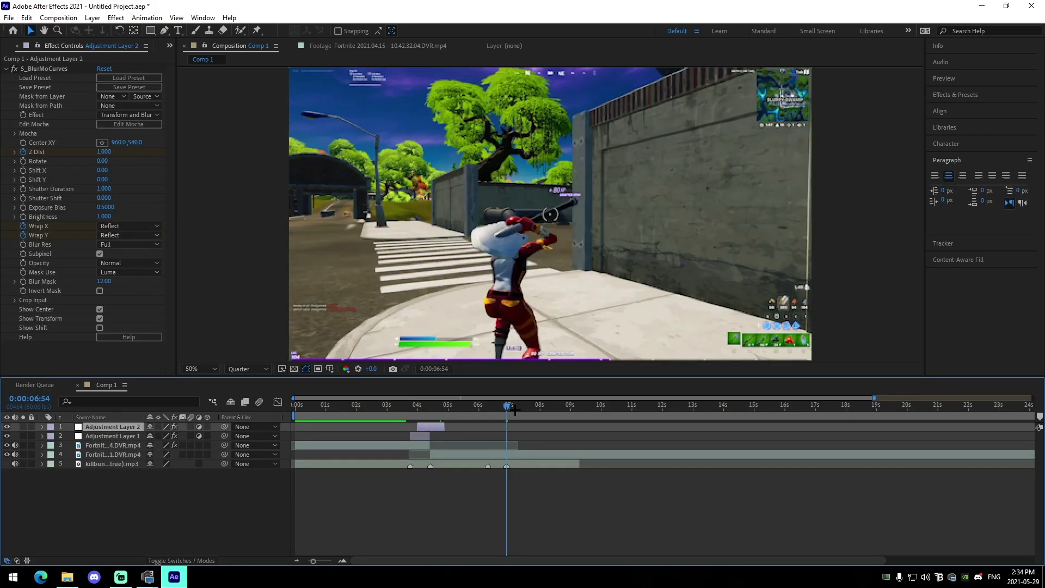
left_click(512, 446)
Add Light Leak 4.mp4 from the Smuti Excel Tutorial folder to Comp 1 as the uppermost layer.
left_click(433, 408)
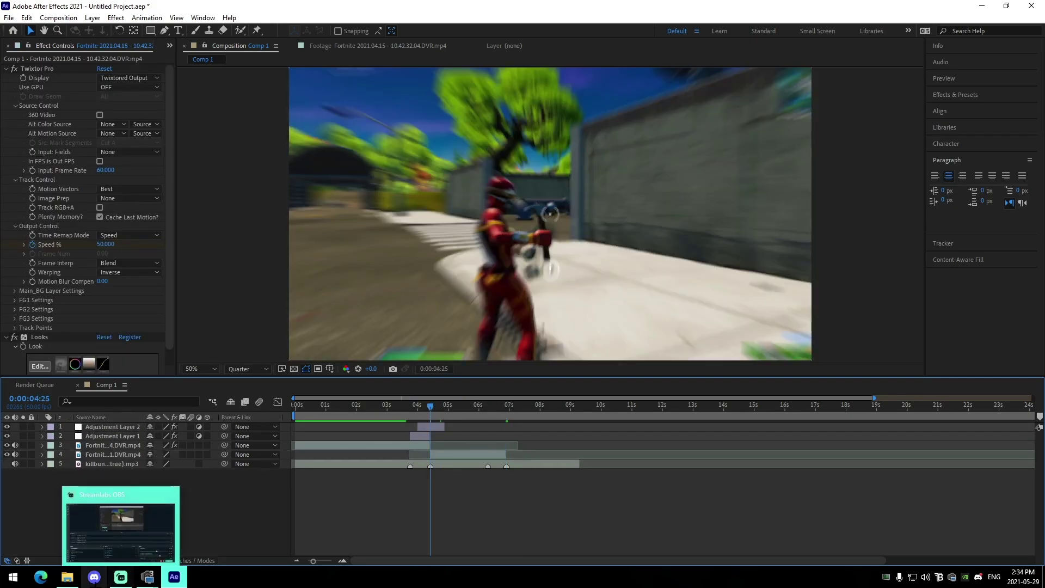
left_click(67, 577)
scroll(301, 328, "up", 15)
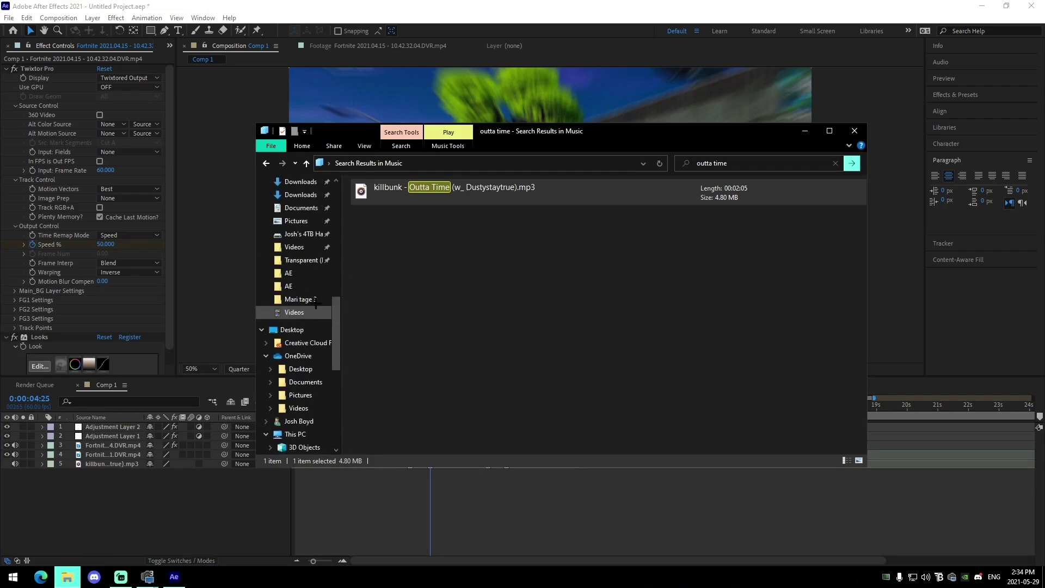
left_click(308, 201)
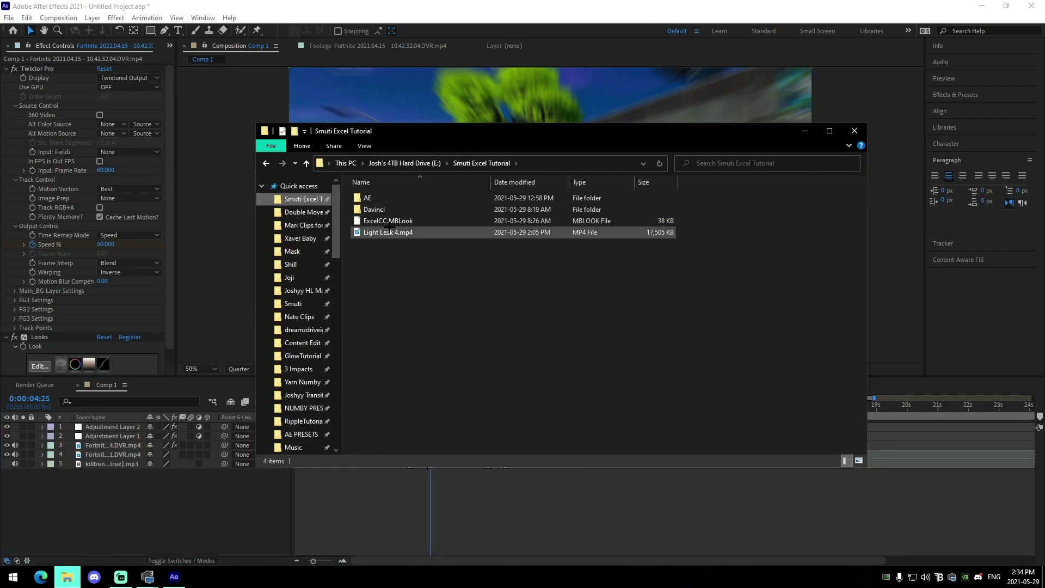
left_click_drag(392, 231, 445, 483)
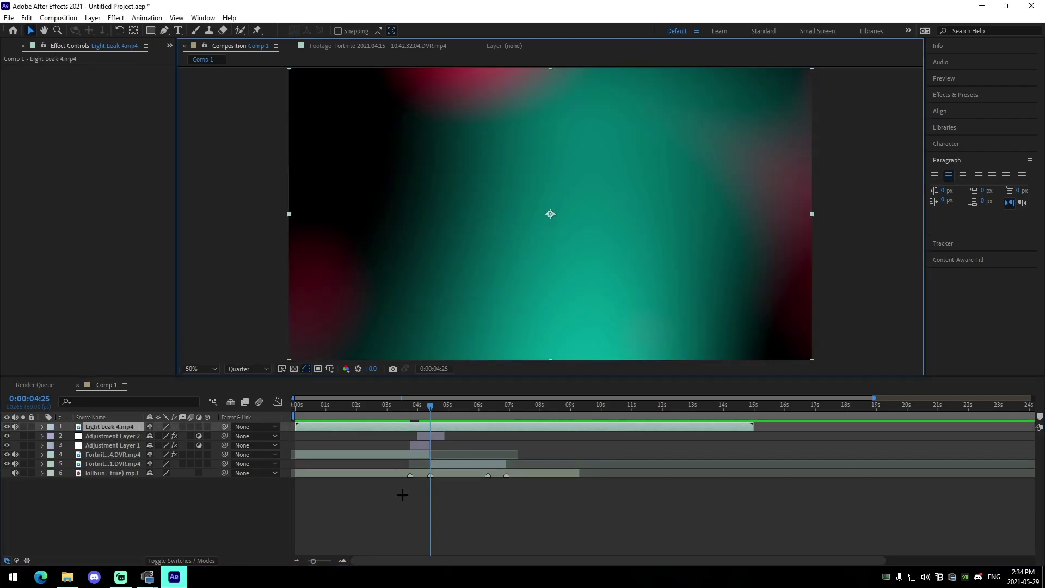
Align the light leak's bright frame at 0:00:03:36 with the cut at 0:00:04:25 and trim the layer to a short section around it.
left_click(342, 560)
left_click_drag(498, 406, 449, 407)
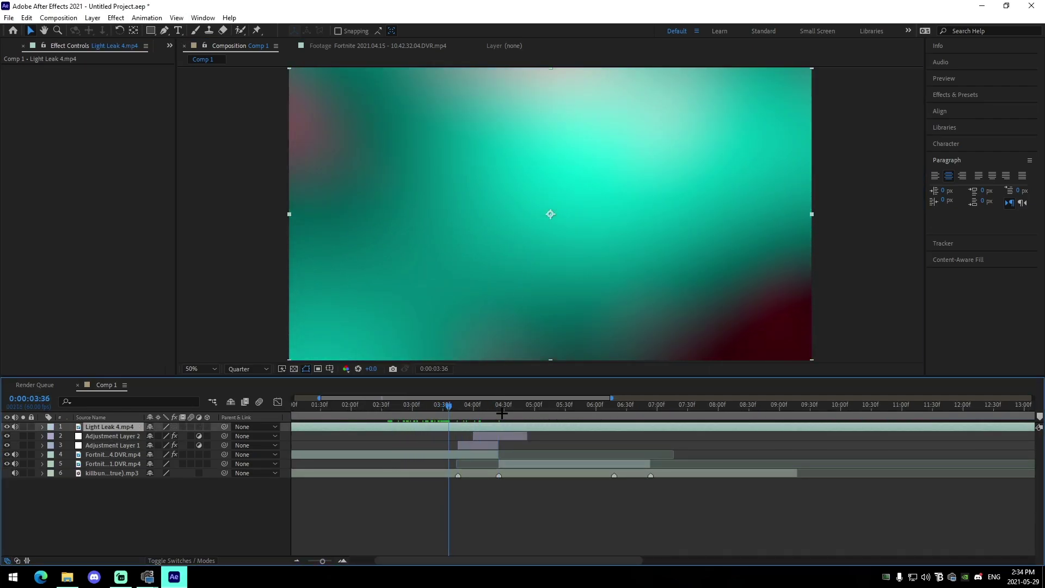
left_click_drag(425, 408, 514, 427)
key("ctrl+shift+d")
left_click(409, 436)
key("Delete")
left_click(485, 425)
key("ctrl+shift+d")
key("Delete")
left_click(498, 408)
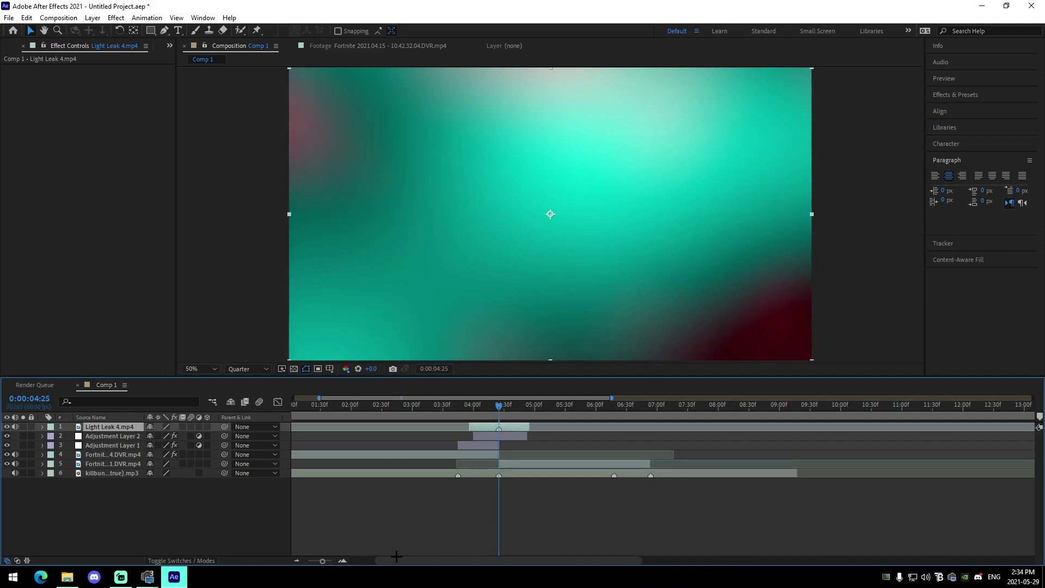
Split the light leak layer at 0:00:04:08 and delete the part before it.
left_click_drag(323, 560, 302, 561)
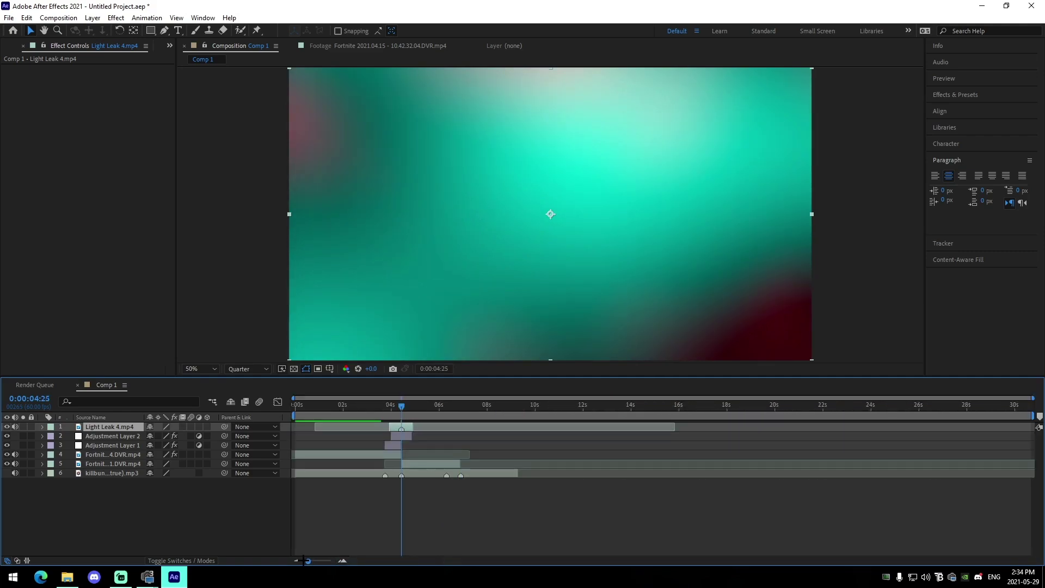
left_click(343, 560)
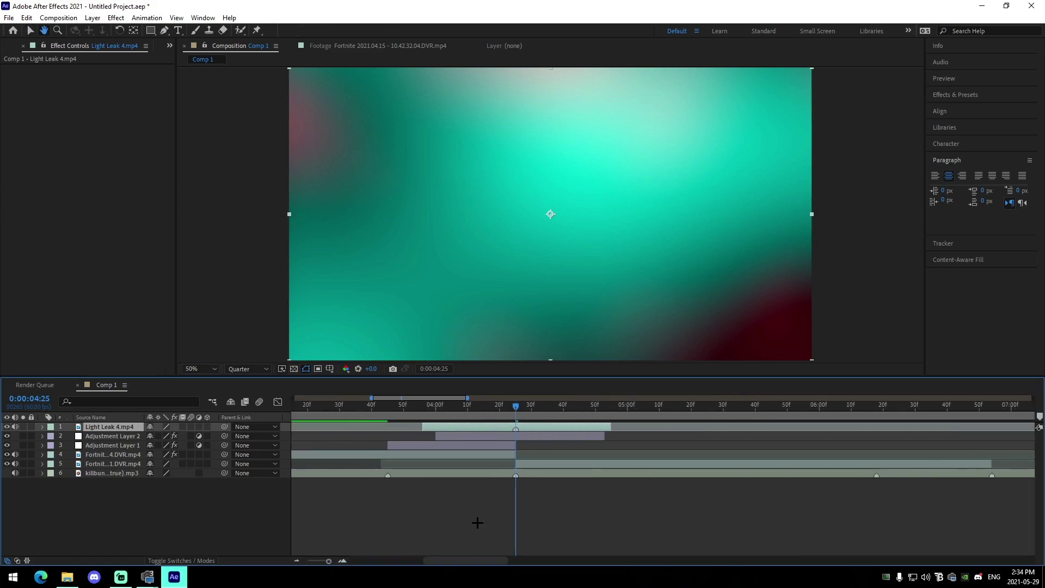
left_click_drag(515, 417, 462, 417)
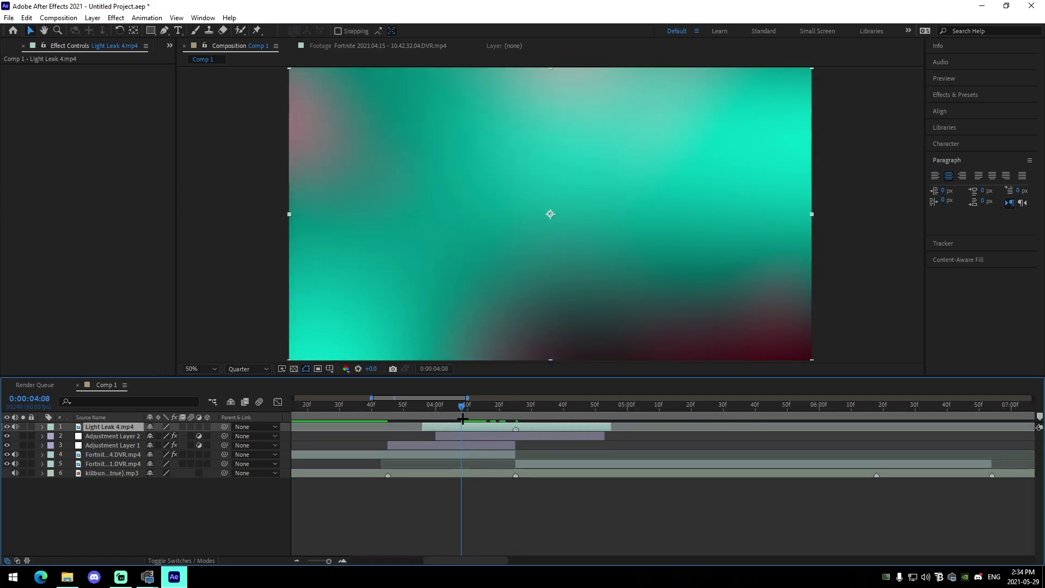
key("alt+bracketleft")
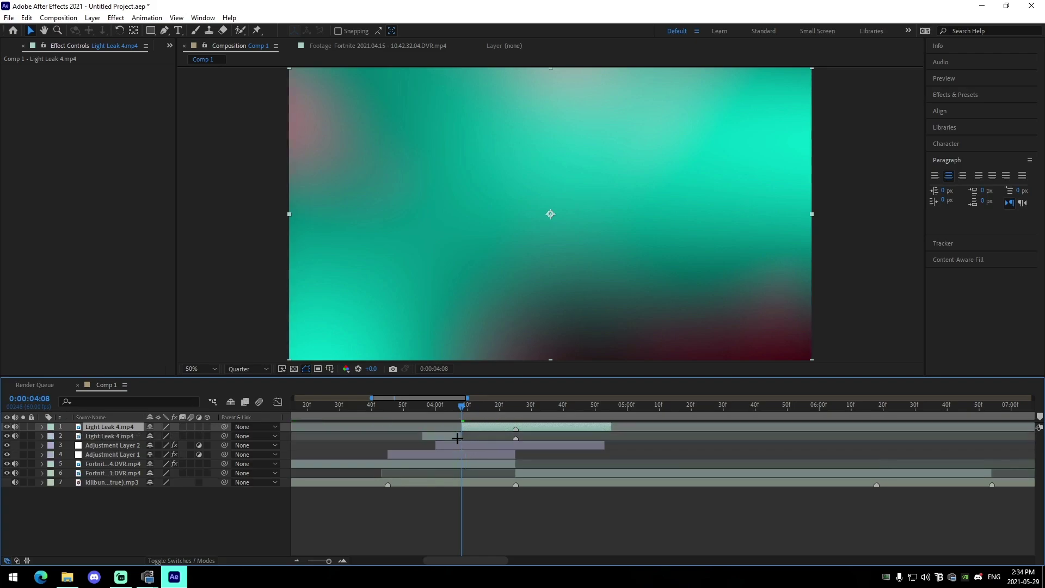
left_click(481, 450)
Split the light leak layer at 0:00:04:50 and delete the part after it.
left_click(588, 415)
left_click_drag(588, 415, 597, 415)
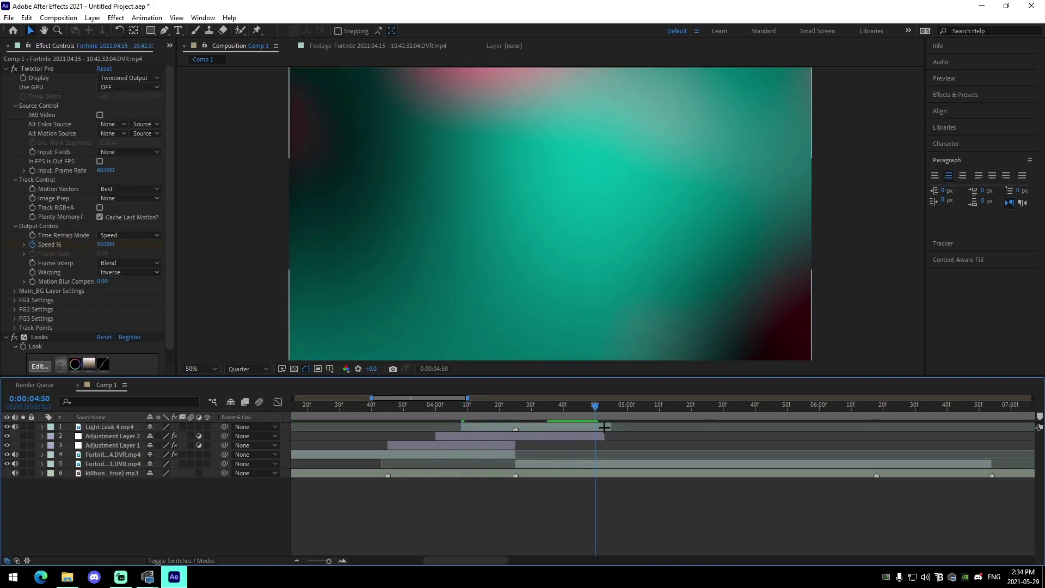
left_click(604, 427)
key("ctrl+shift+d")
key("Delete")
Set the Light Leak 4 layer's blending mode to Screen and scrub across the cut to check the overlay.
left_click(517, 417)
left_click(511, 429)
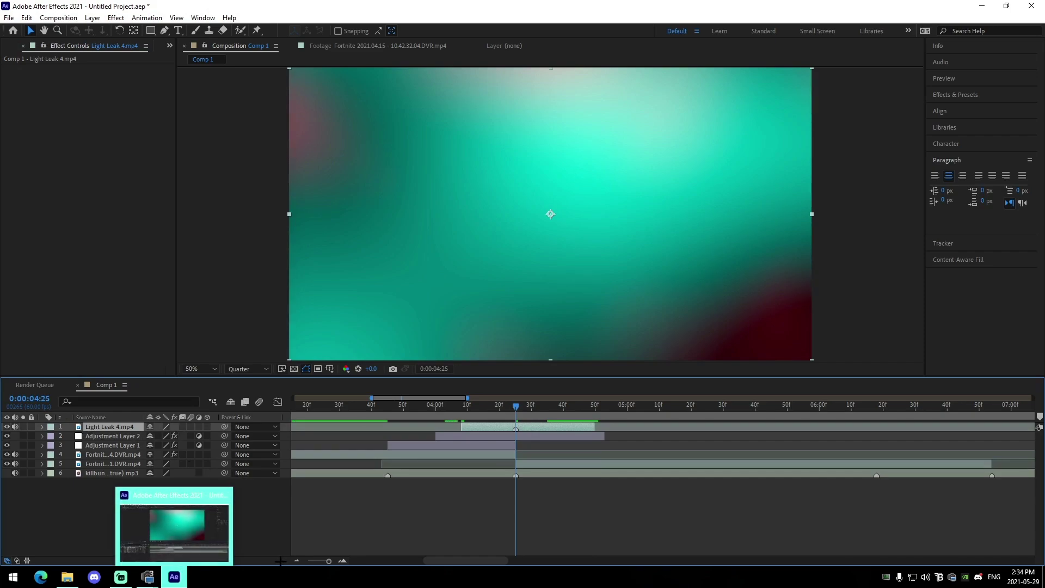
left_click(205, 560)
left_click(169, 427)
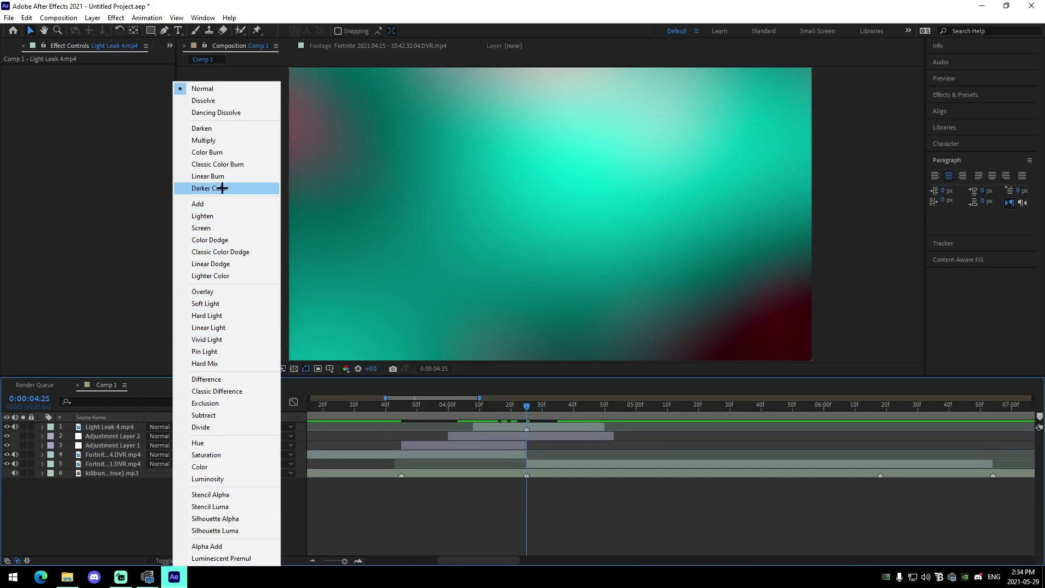
left_click(219, 227)
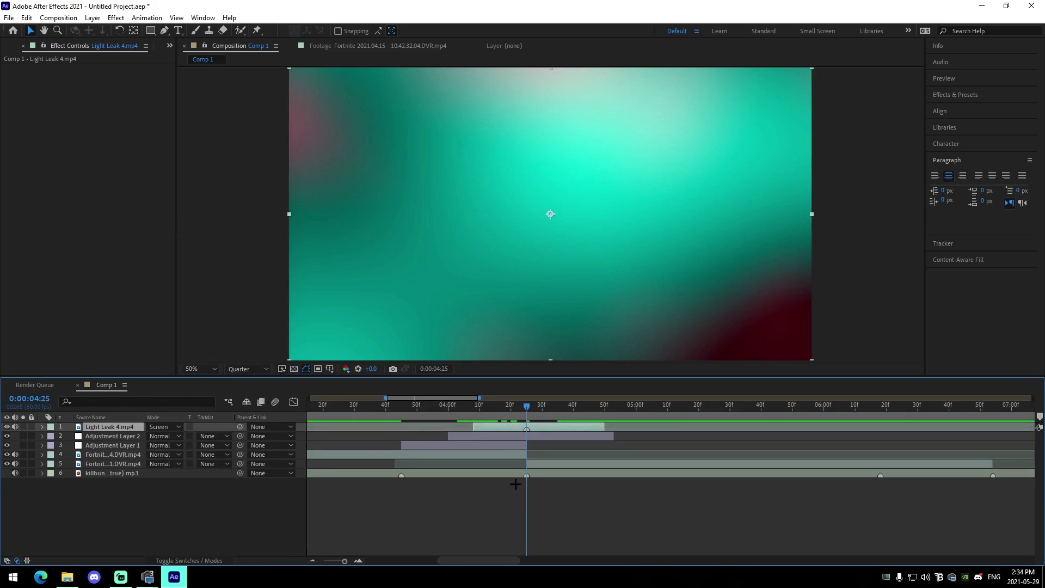
left_click_drag(485, 416, 539, 405)
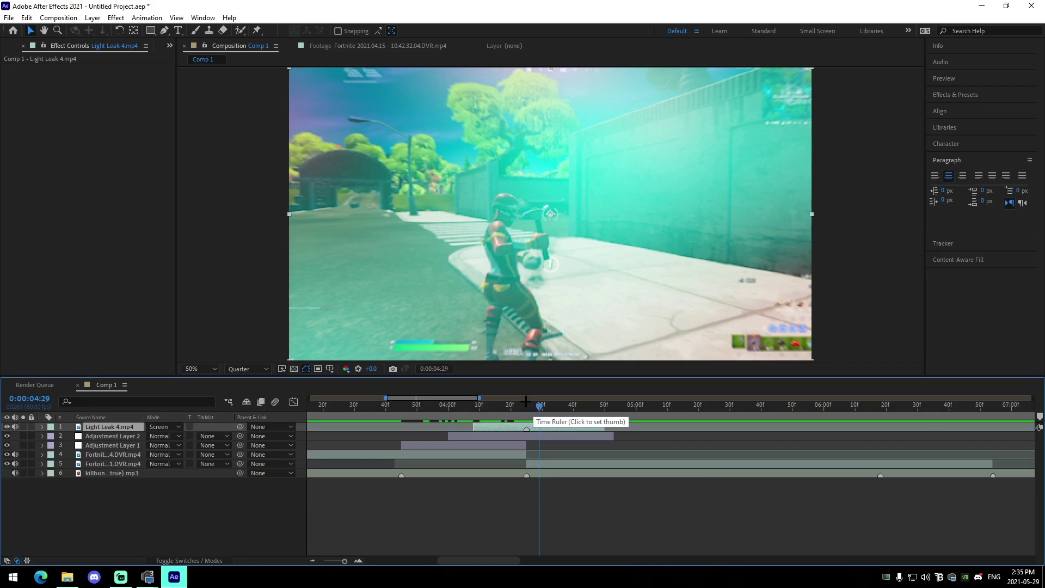
Keyframe the light leak's Opacity from 0% at 0:00:04:08 to 100% at 0:00:04:19.
left_click(475, 413)
key("t")
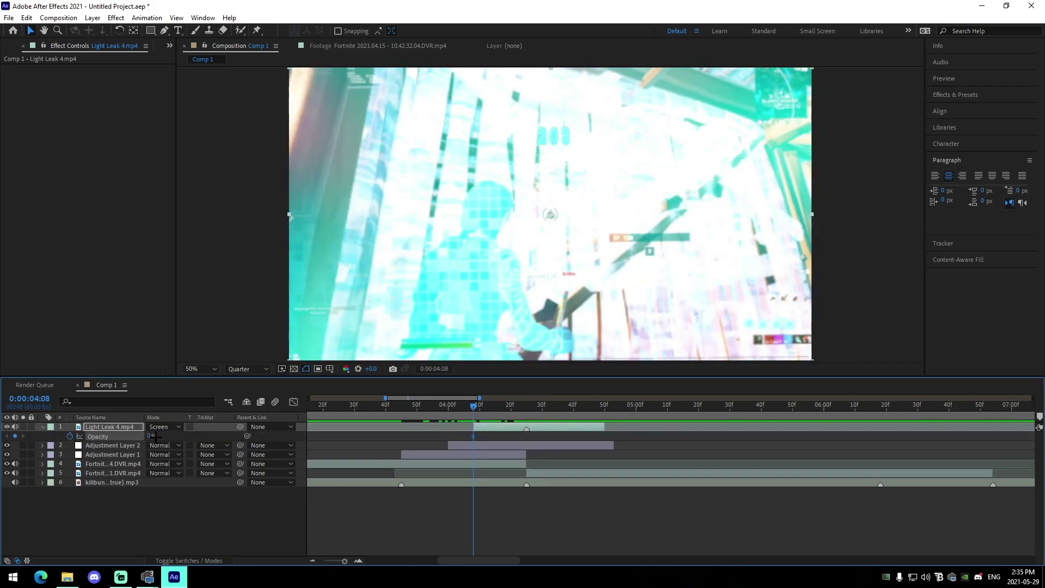
left_click_drag(474, 414, 507, 416)
left_click(142, 437)
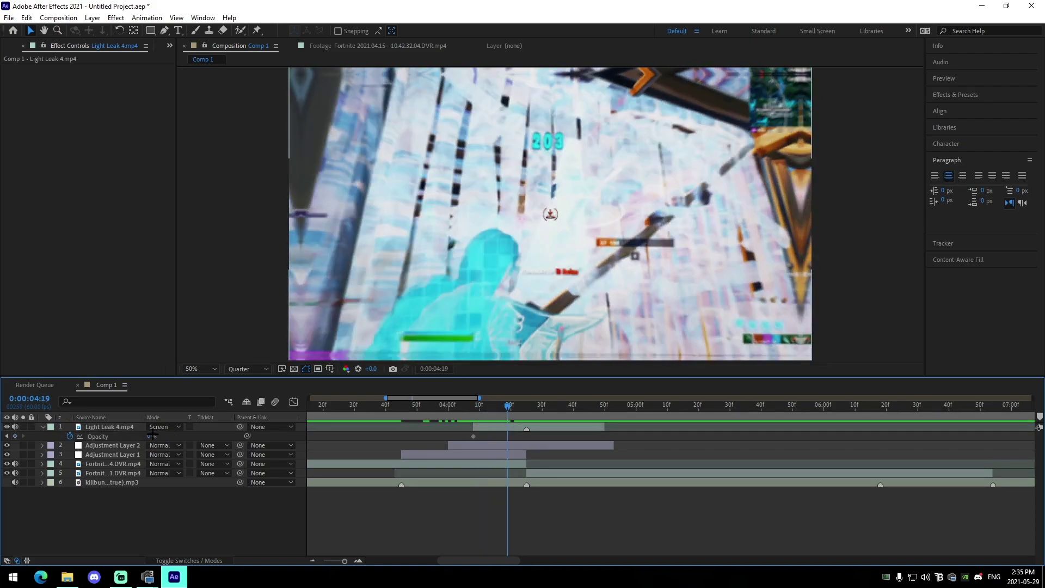
type("100")
key("Return")
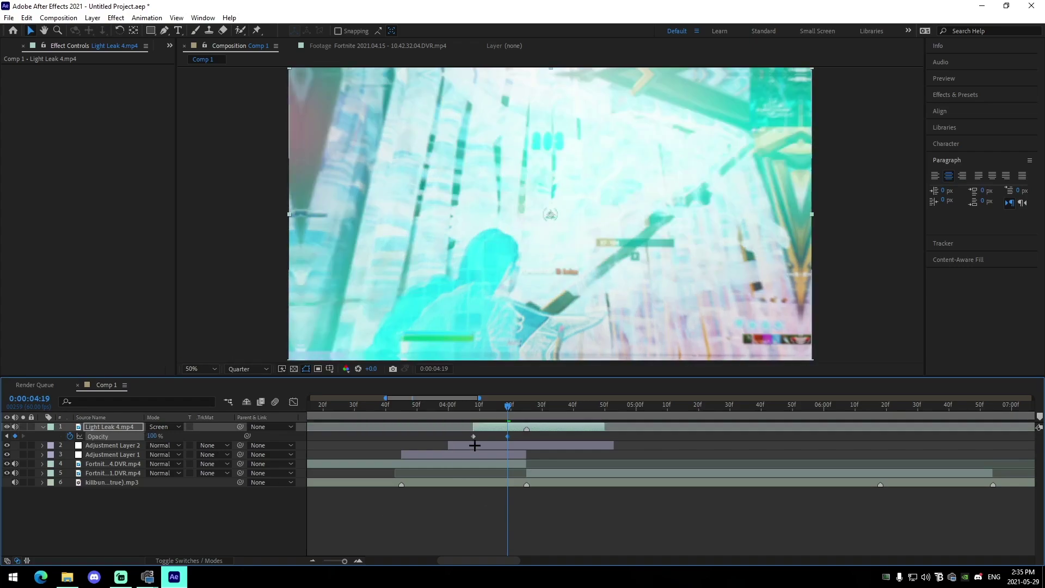
Copy the two Opacity keyframes after the cut in reversed order, fading the light leak out from about 0:00:04:37 to 0:00:04:50.
left_click(583, 414)
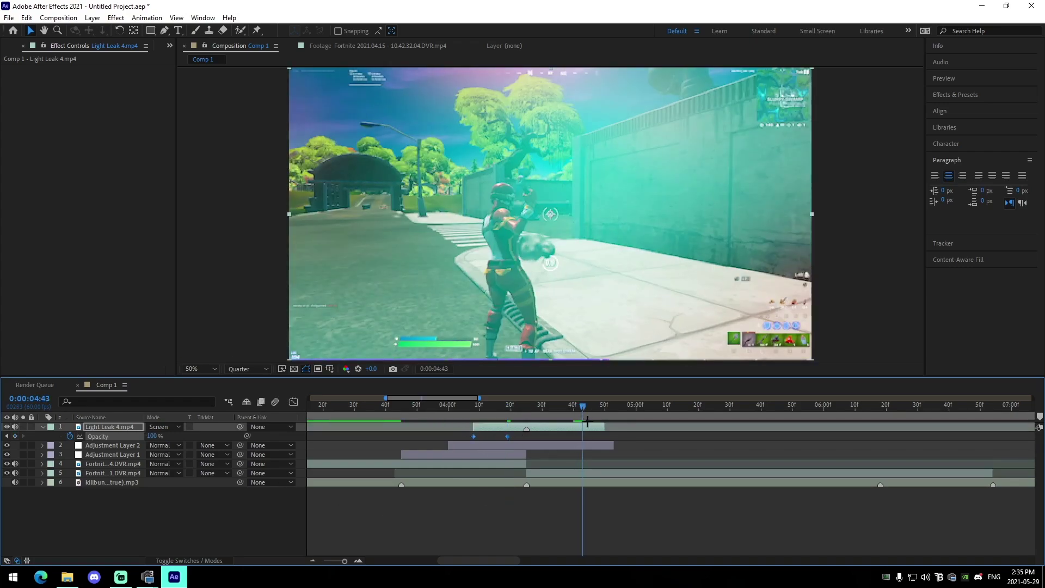
key("ctrl+v")
left_click(593, 439)
mouse_move(583, 436)
left_mouse_down()
mouse_move(652, 437)
mouse_move(579, 439)
left_mouse_up()
left_click(653, 448)
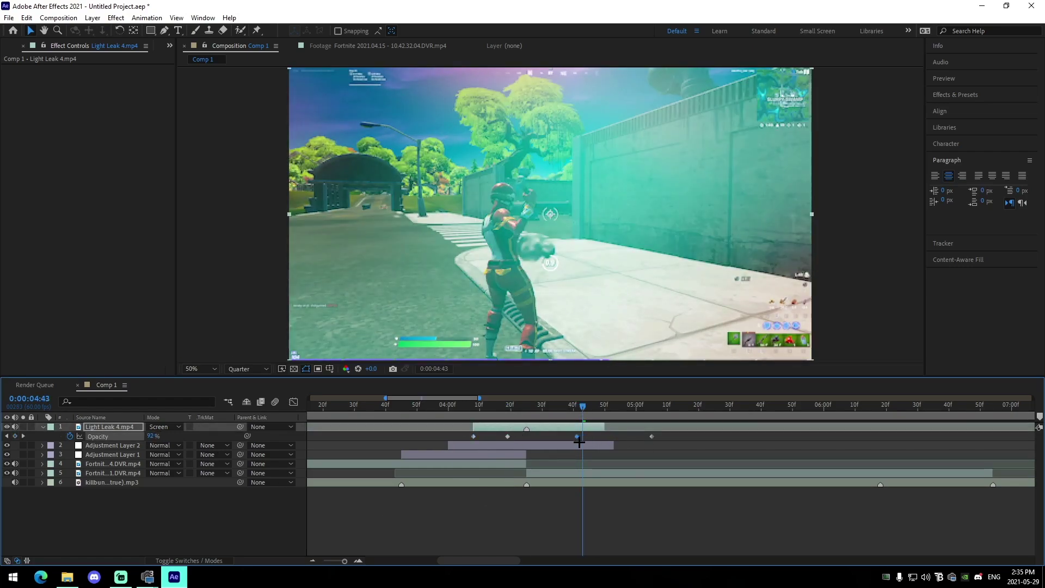
left_click(599, 438)
left_click_drag(652, 437, 462, 416)
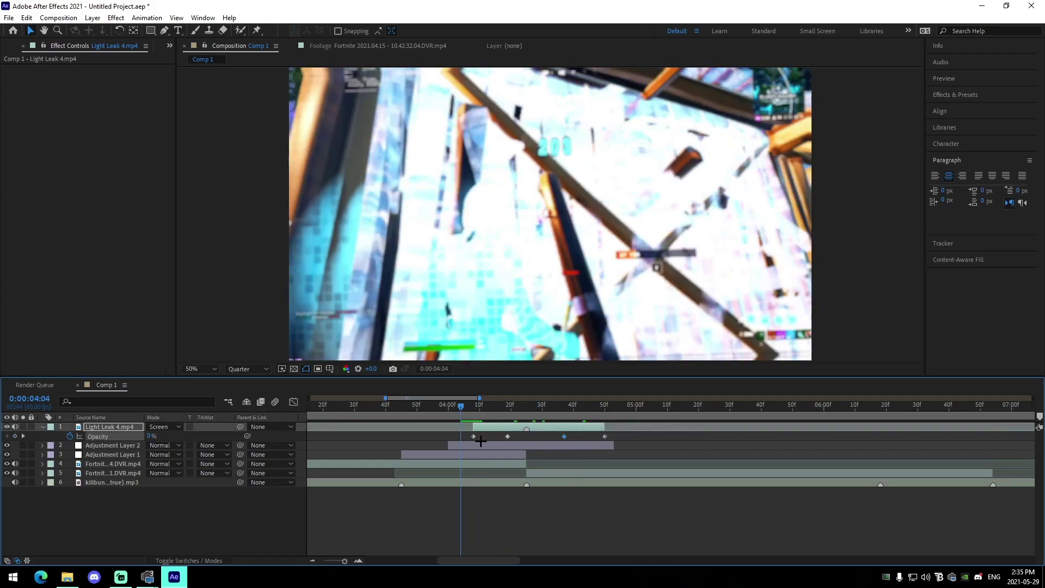
Play back the light leak's fade in and out across the cut.
key("space")
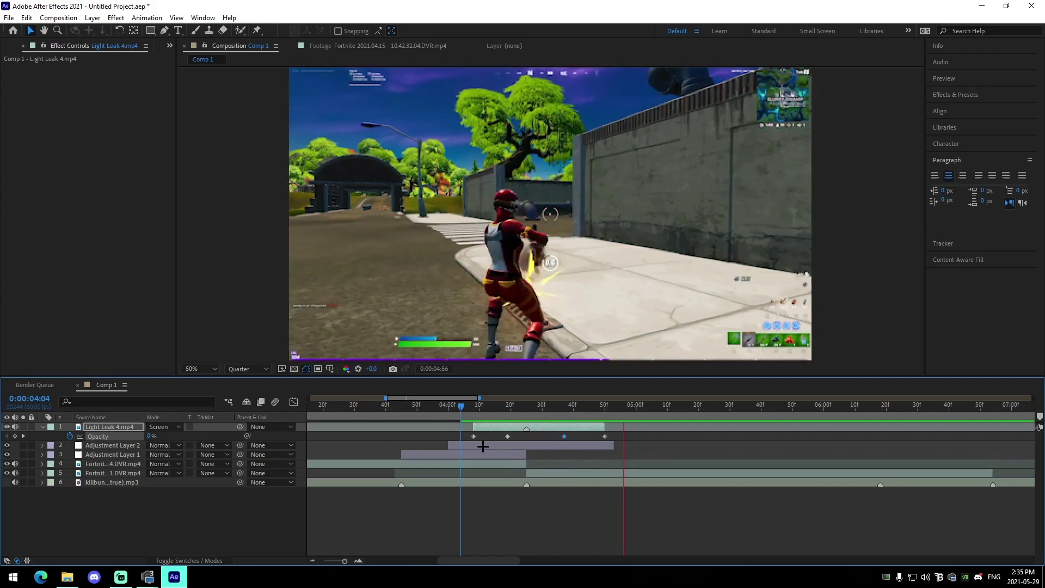
left_click(448, 407)
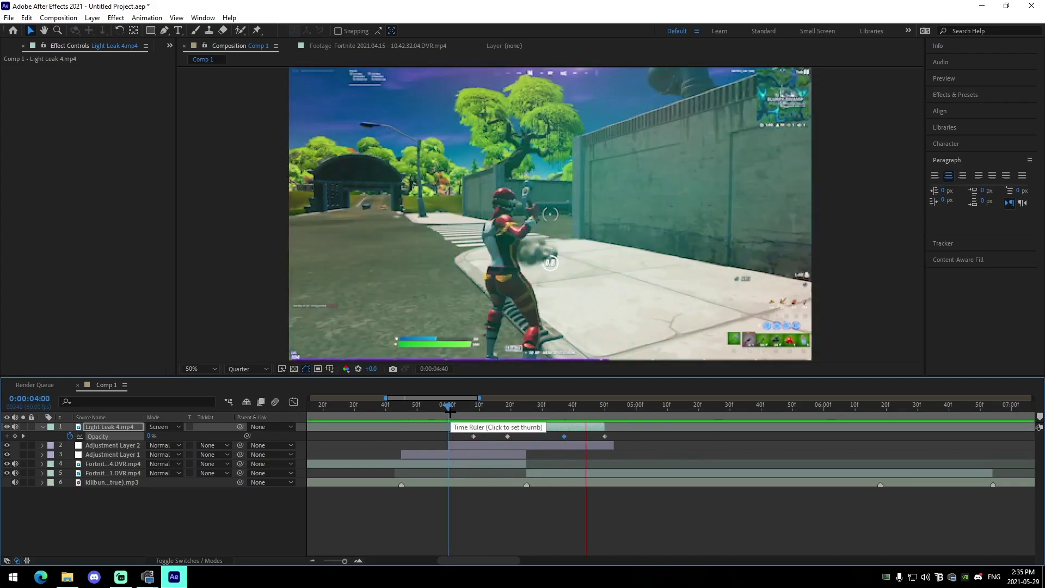
key("space")
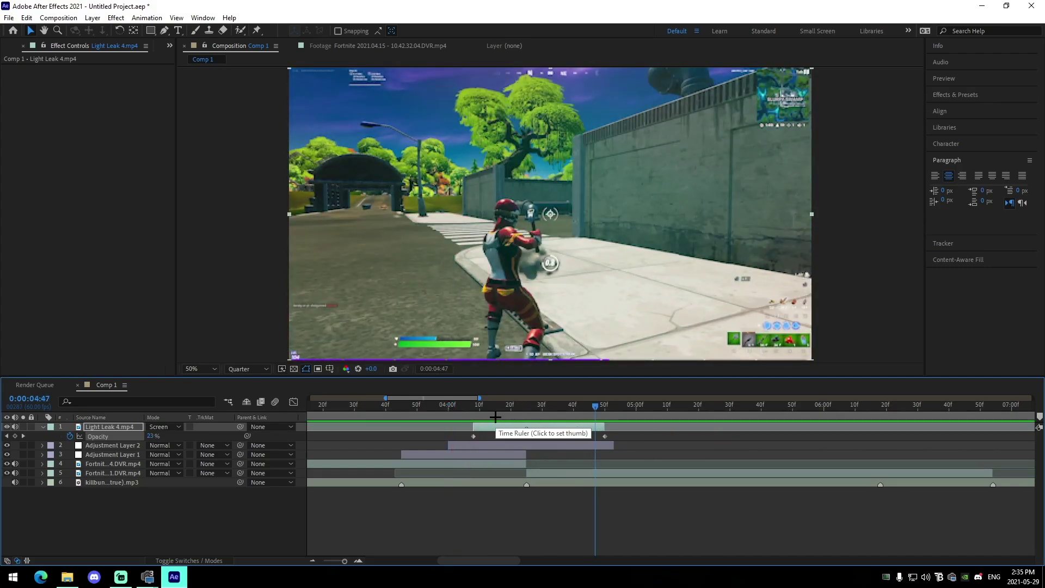
Apply the S_HueSatBright effect to the light leak and set its Hue Shift to 0.570 for an orange tint.
left_click_drag(522, 408, 536, 409)
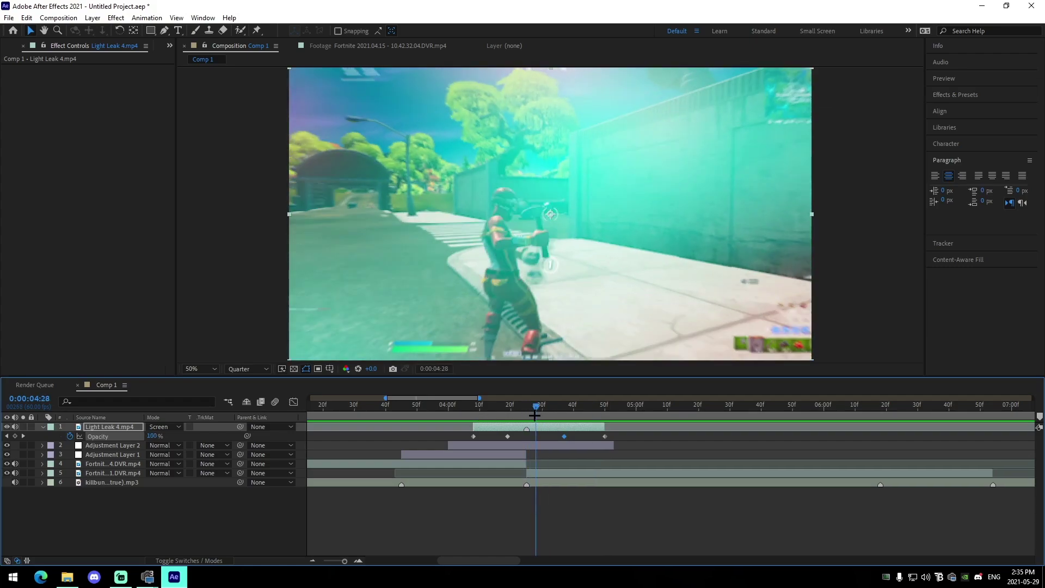
key("ctrl+space")
type("huesa")
left_click(495, 438)
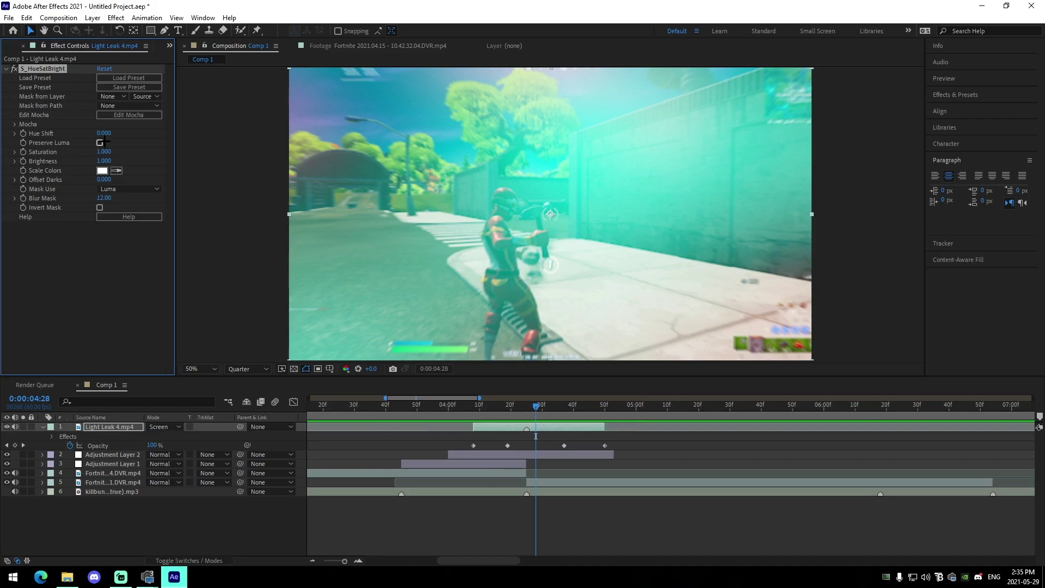
left_click_drag(103, 134, 116, 135)
right_click(120, 134)
left_click(109, 133)
Play back the recoloured light leak transition from shortly before the cut.
left_click(457, 411)
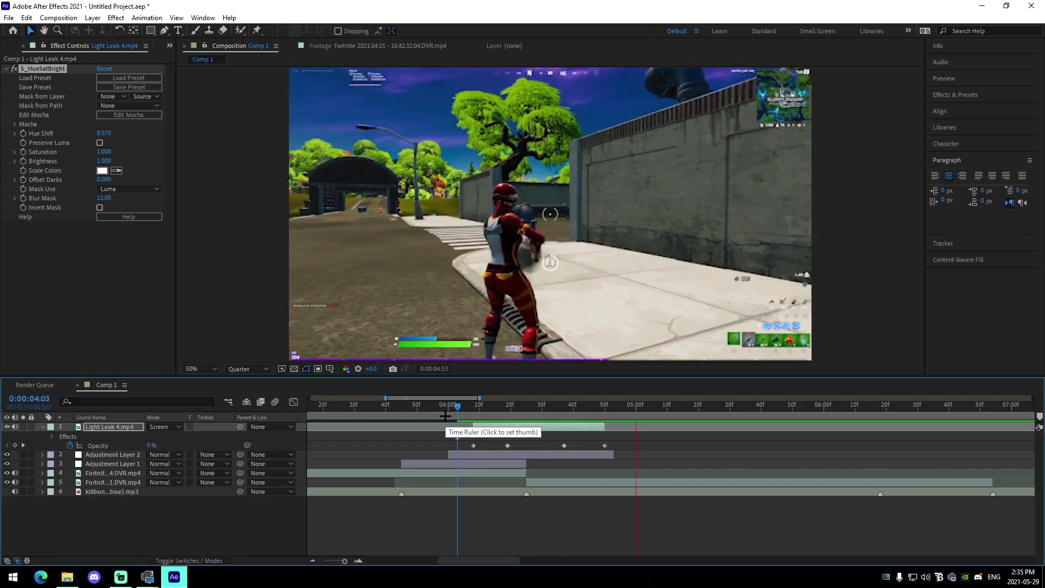
key("space")
left_click_drag(449, 406, 499, 404)
key("space")
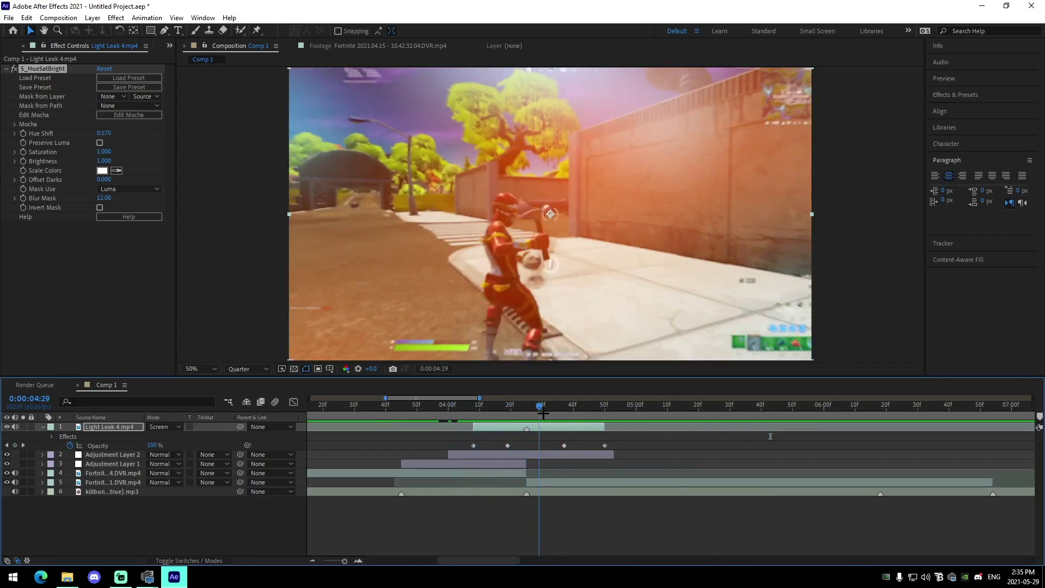
Collapse the light leak layer's properties, cancel the project save, and set the current time to 0:00:03:44.
left_click(313, 561)
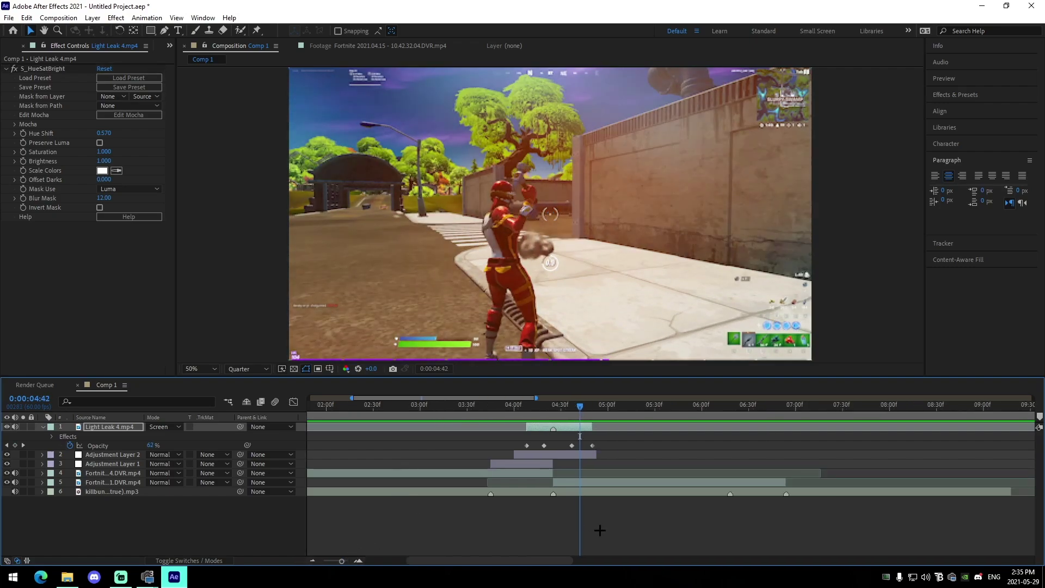
left_click(602, 530)
left_click(43, 427)
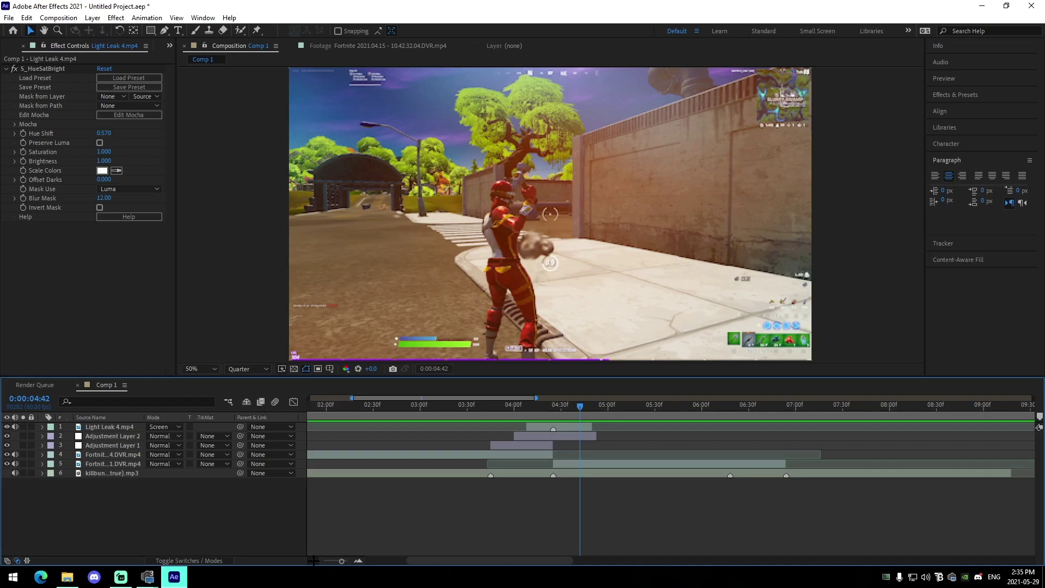
left_click(314, 561)
key("ctrl+s")
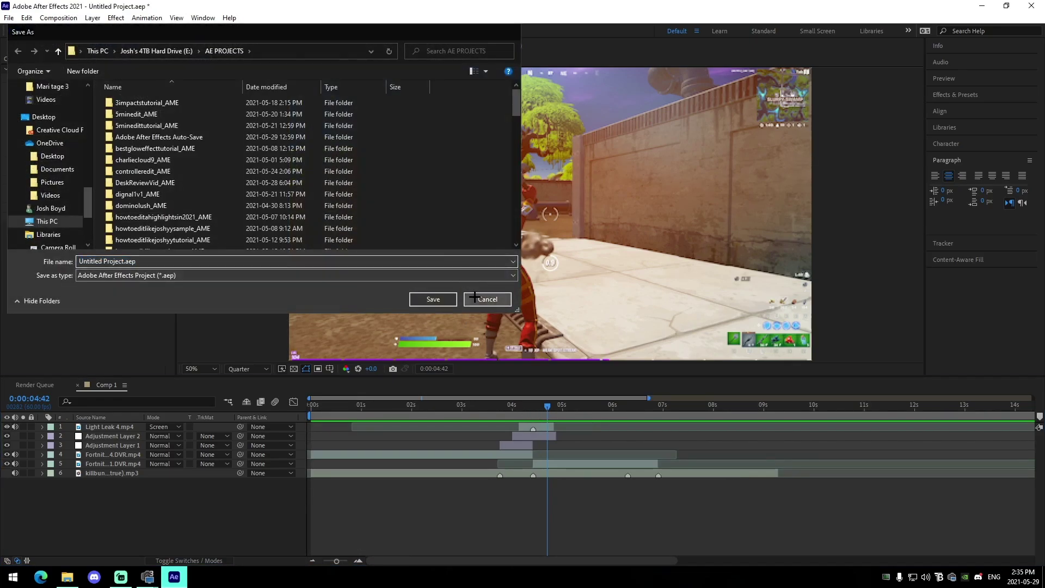
left_click(475, 297)
left_click(500, 403)
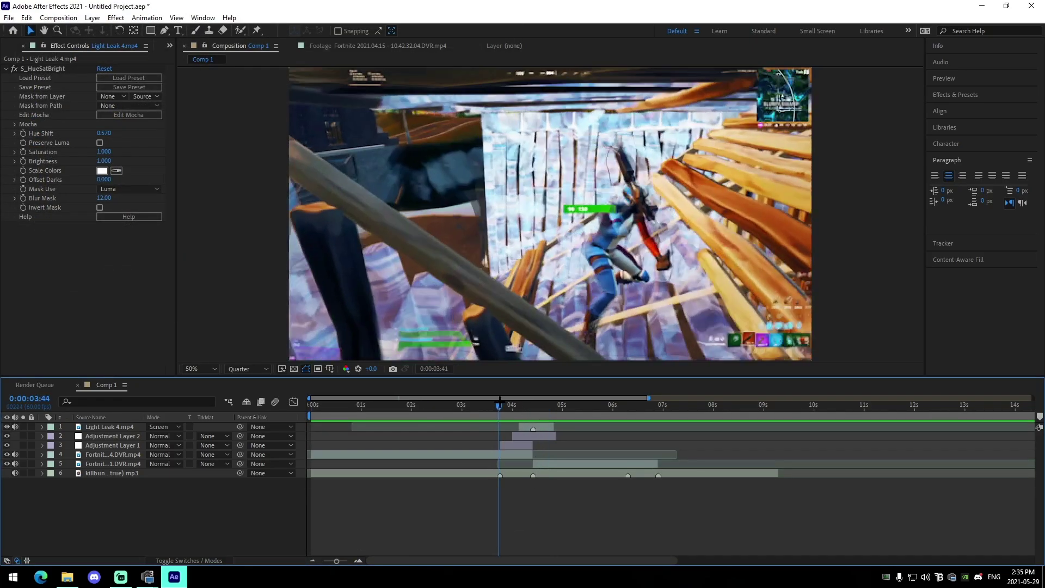
Copy the Looks effect from the first Fortnite clip and try it on the second clip, undoing and reapplying it to compare the colours.
key("space")
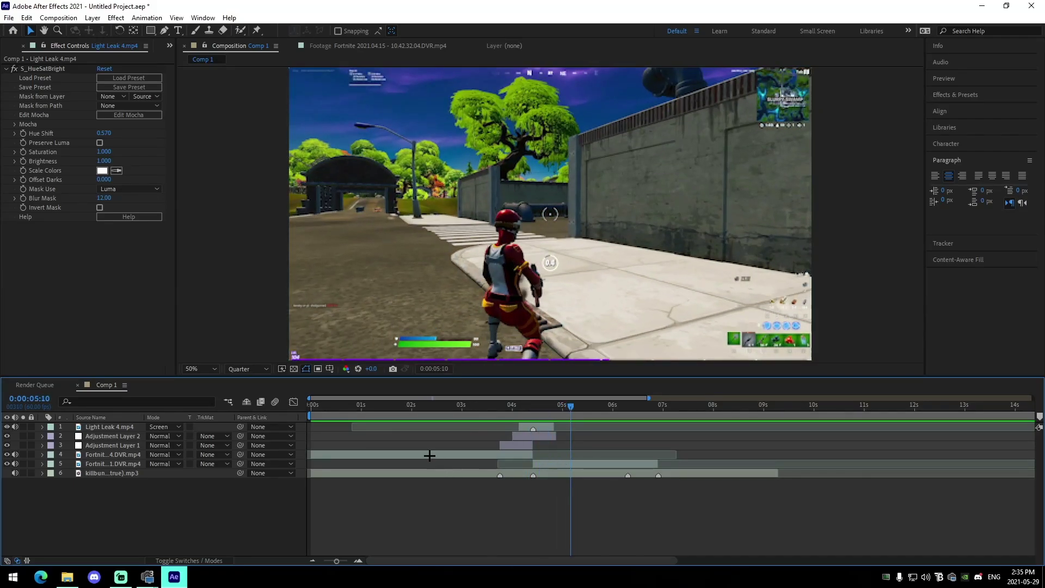
left_click(430, 456)
right_click(50, 337)
right_click(39, 338)
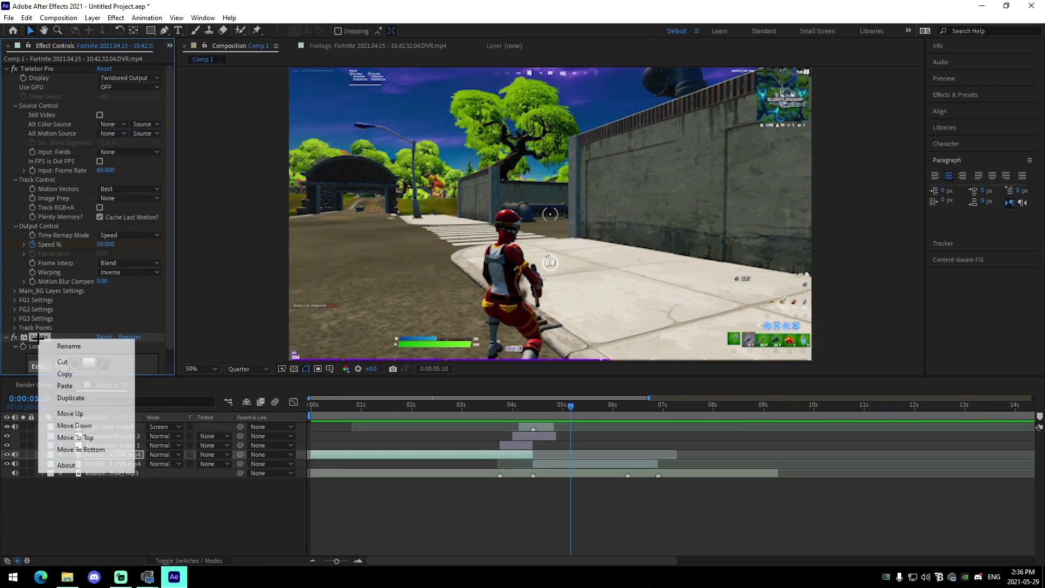
left_click(65, 374)
left_click(568, 465)
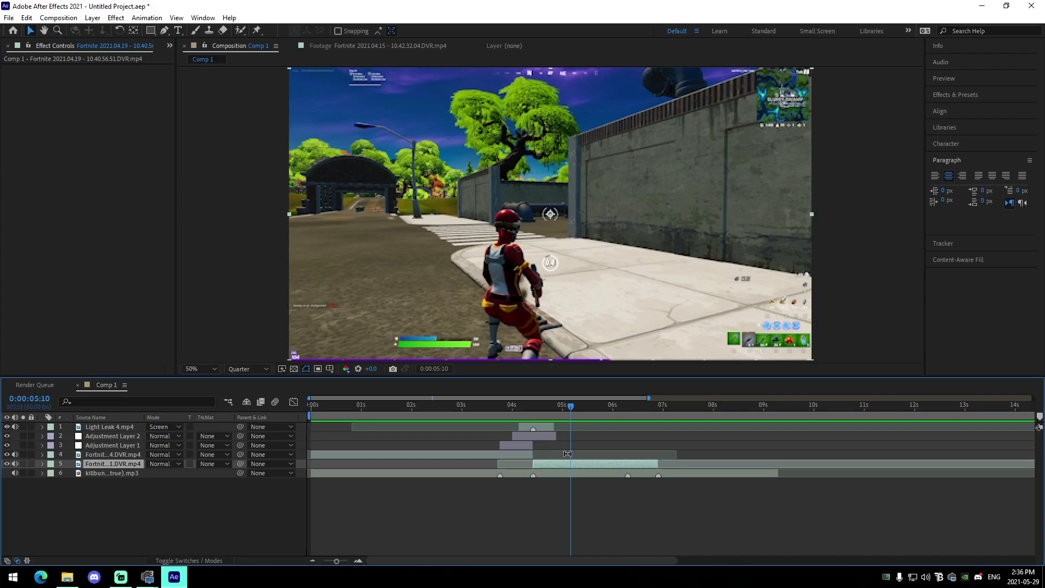
key("ctrl+v")
key("ctrl+z")
key("ctrl+v")
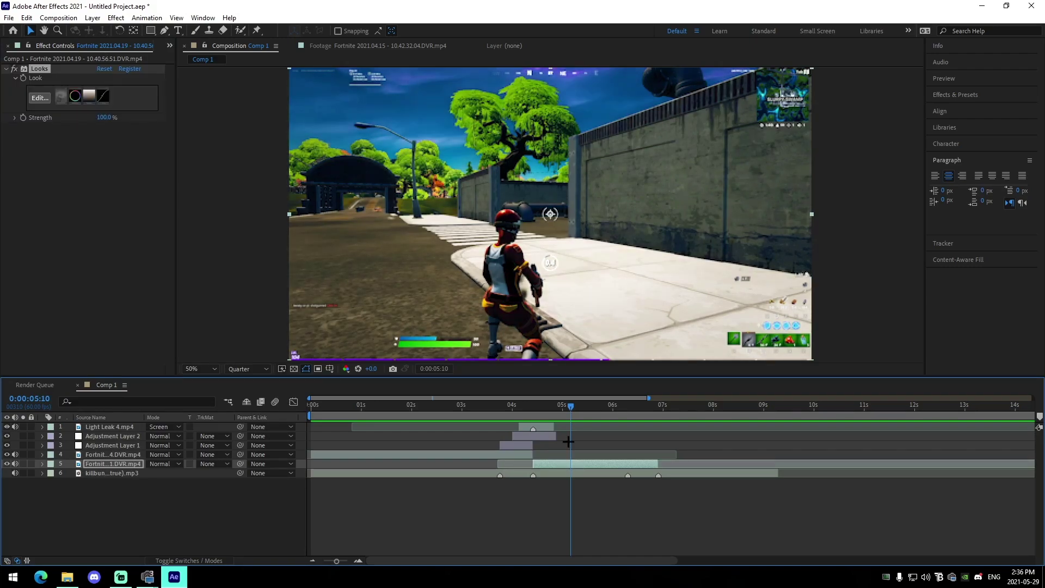
key("ctrl+z")
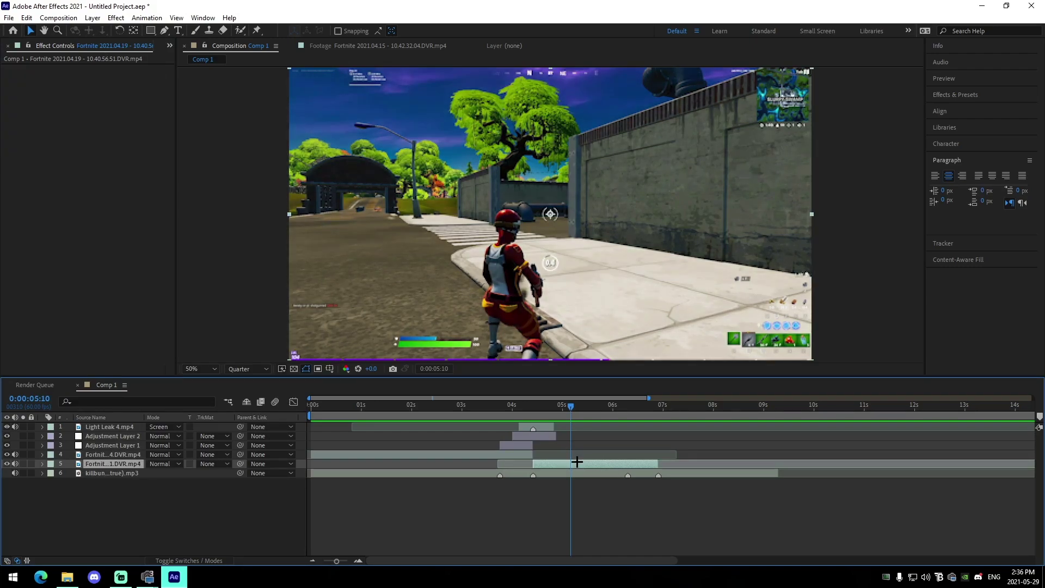
key("ctrl+v")
key("ctrl+z")
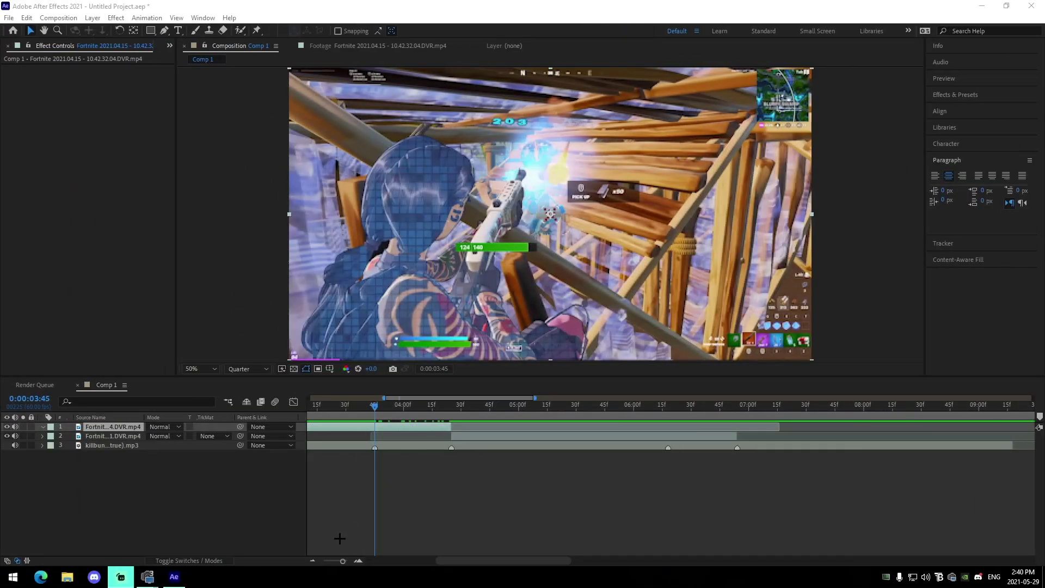
Apply the godslowdownvelo preset to the first Fortnite clip at 0:00:03:45 and reveal its Twixtor Pro keyframes.
left_click(312, 561)
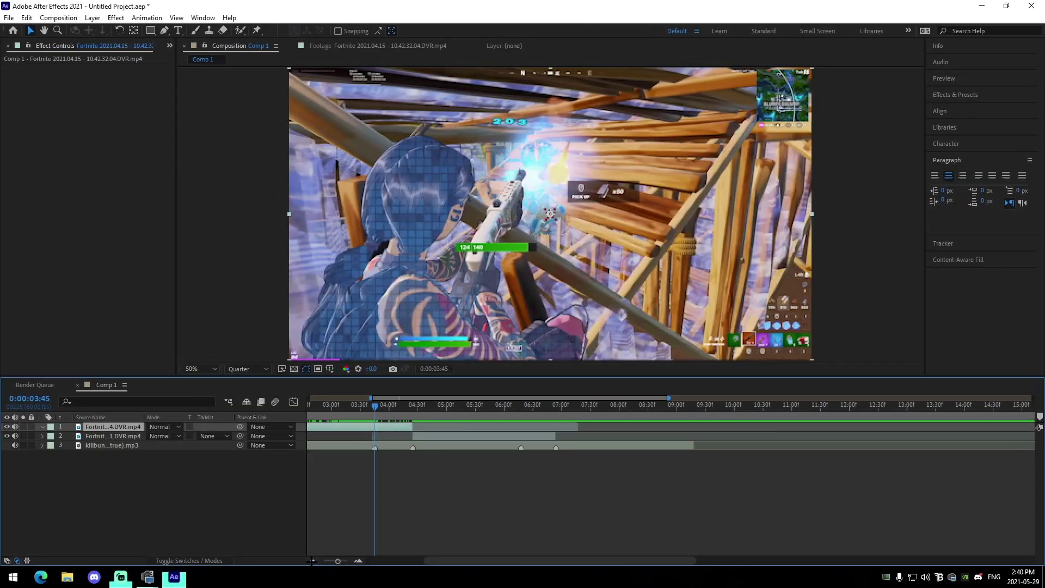
scroll(487, 493, "left", 2)
left_click(489, 493)
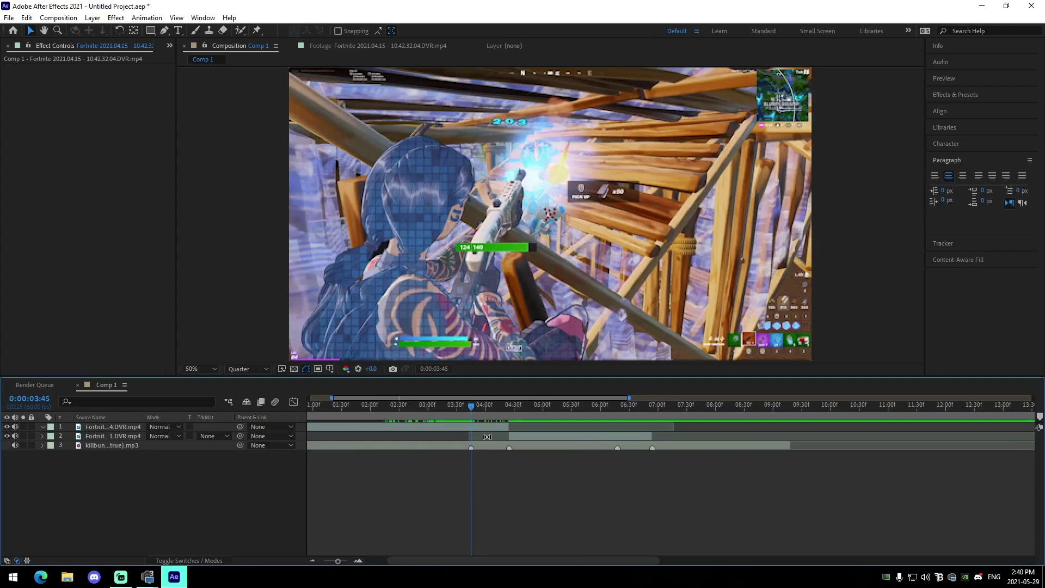
left_click(479, 428)
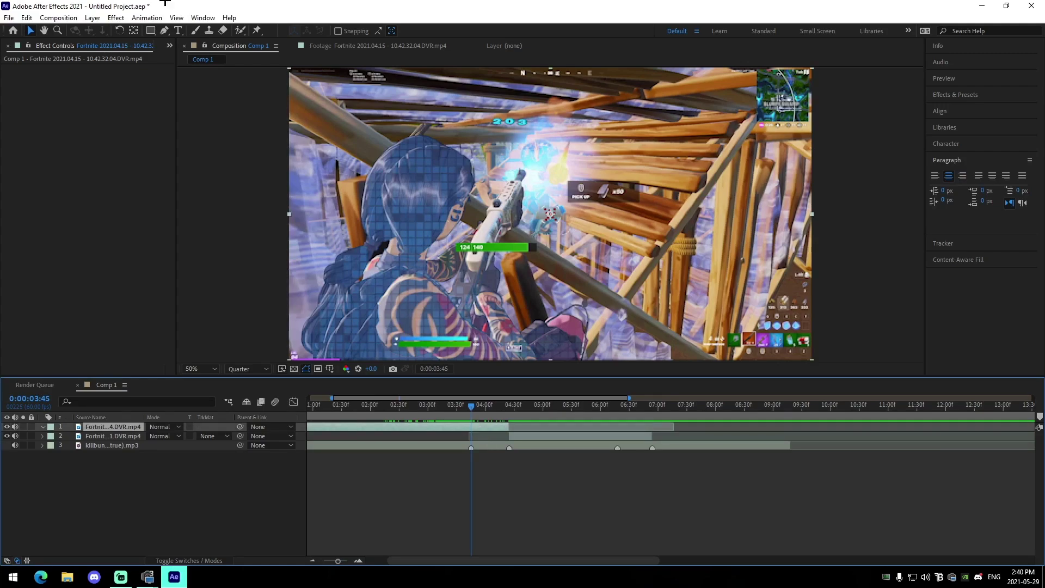
left_click(132, 18)
mouse_move(251, 54)
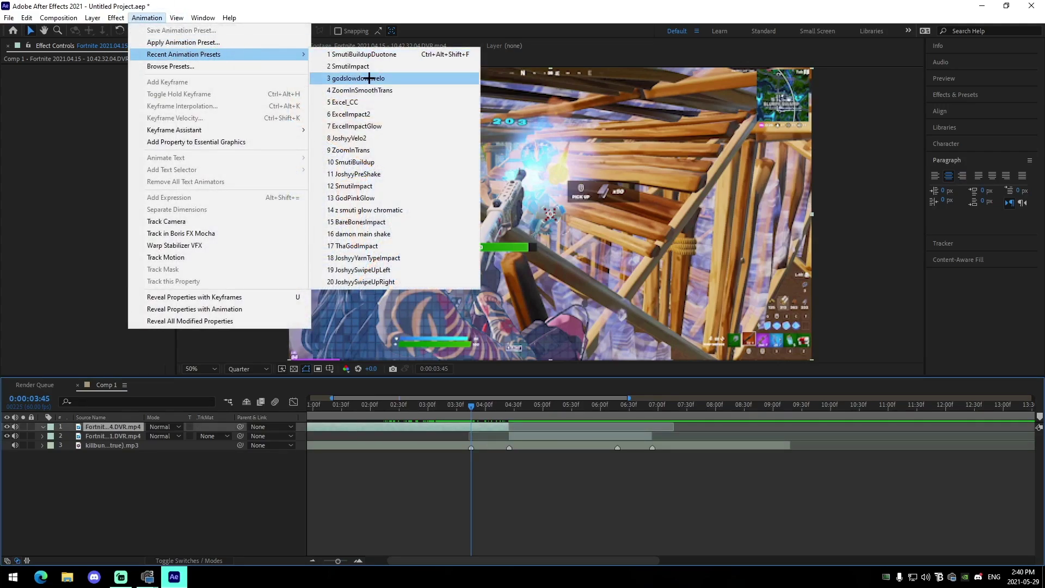
left_click(367, 78)
key("u")
left_click(359, 561)
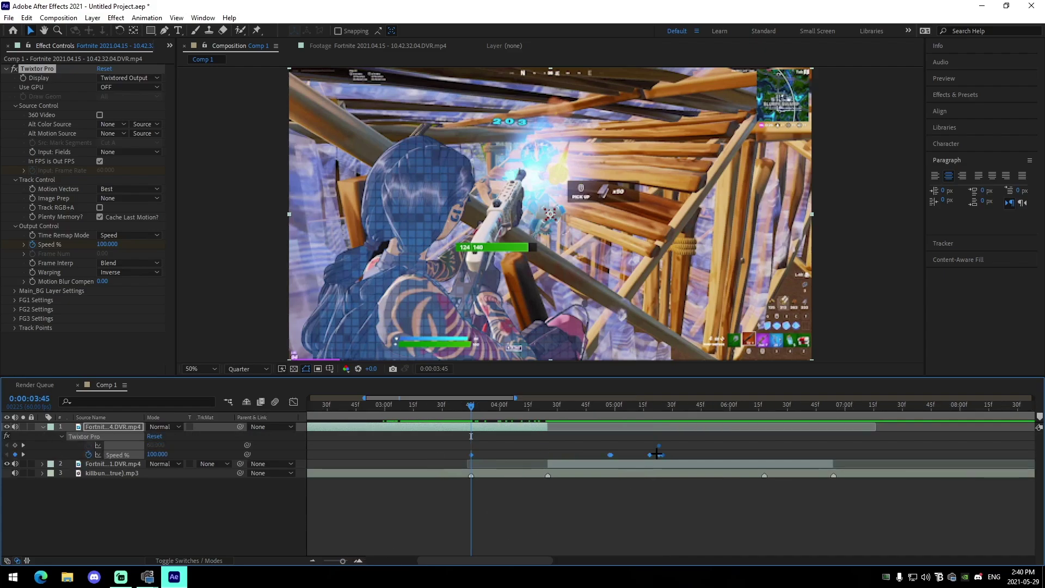
Shift the Twixtor Pro velocity keyframes earlier so the slowdown lands on the music marker at 0:00:03:45.
left_click_drag(659, 453, 466, 486)
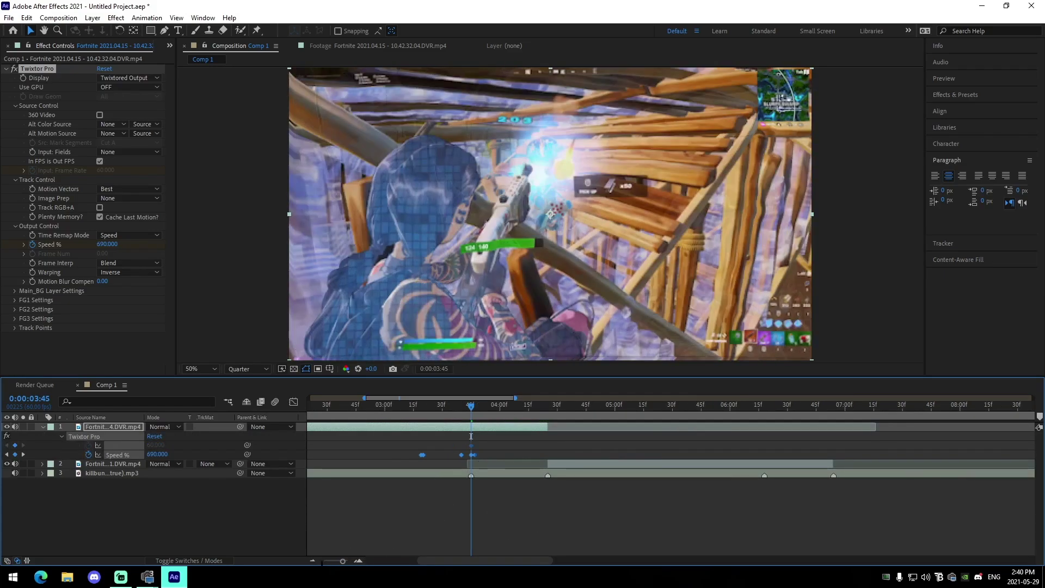
left_click(313, 561)
left_click(508, 529)
left_click_drag(440, 426, 471, 442)
key("ctrl+z")
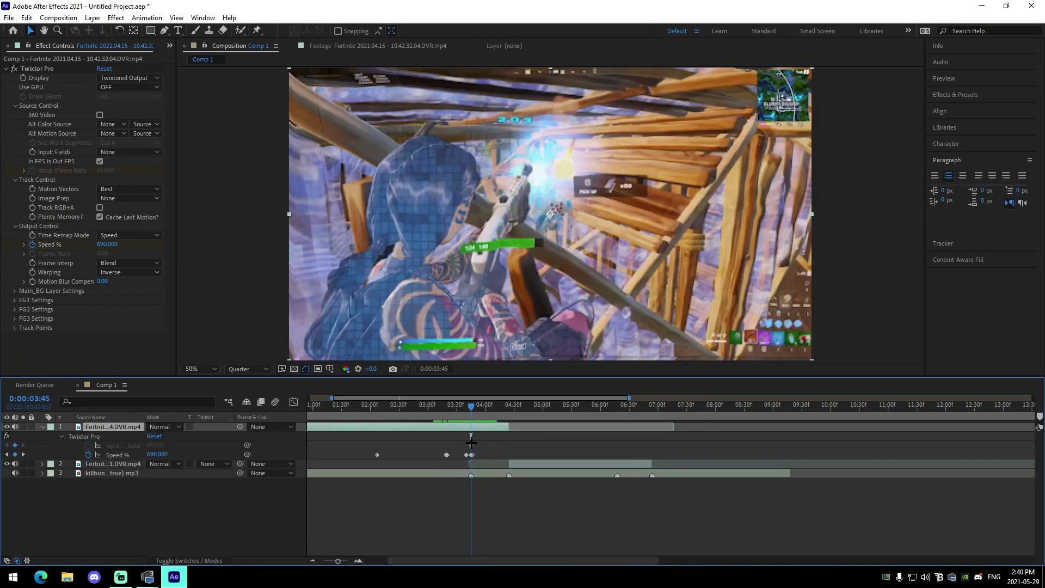
Create an adjustment layer above the first clip and trim it to run from 0:00:03:45 to 0:00:04:25.
key("ctrl+alt+y")
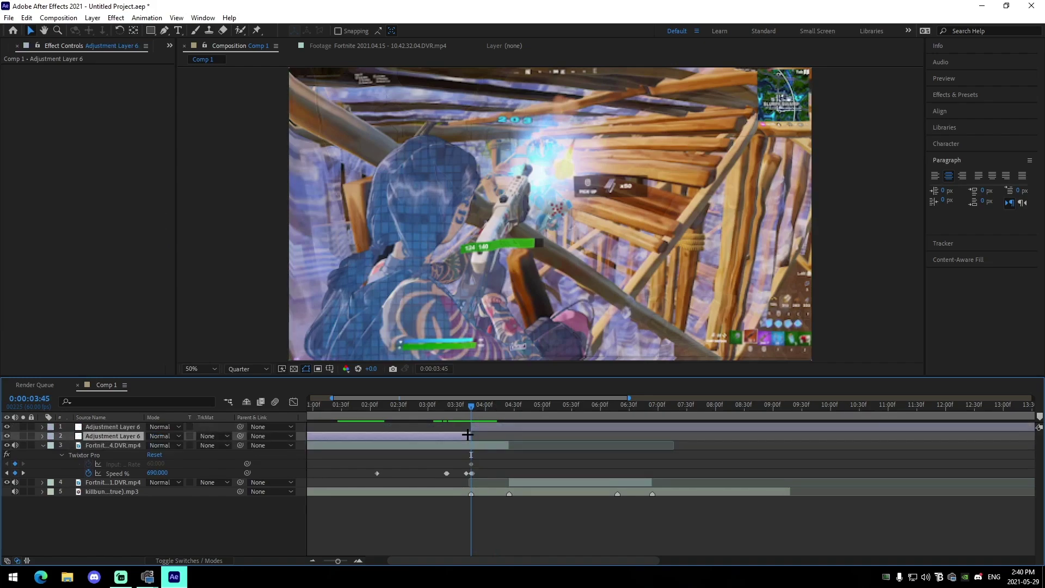
left_click(510, 412)
left_click(521, 427)
key("ctrl+shift+d")
key("Delete")
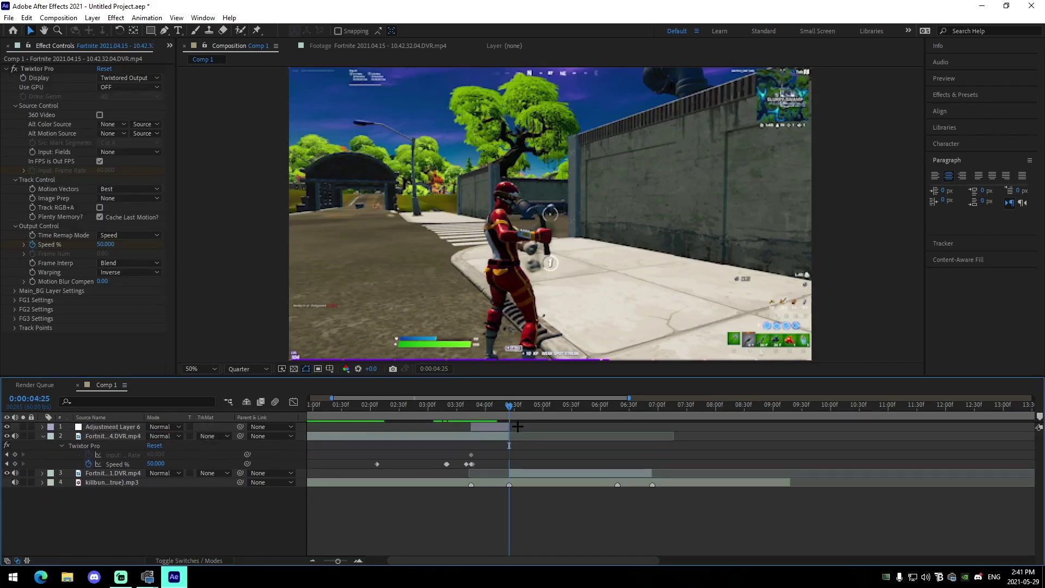
Apply the SmutiImpact.ffx preset to the adjustment layer, starting at 0:00:03:45.
left_click_drag(477, 415, 471, 414)
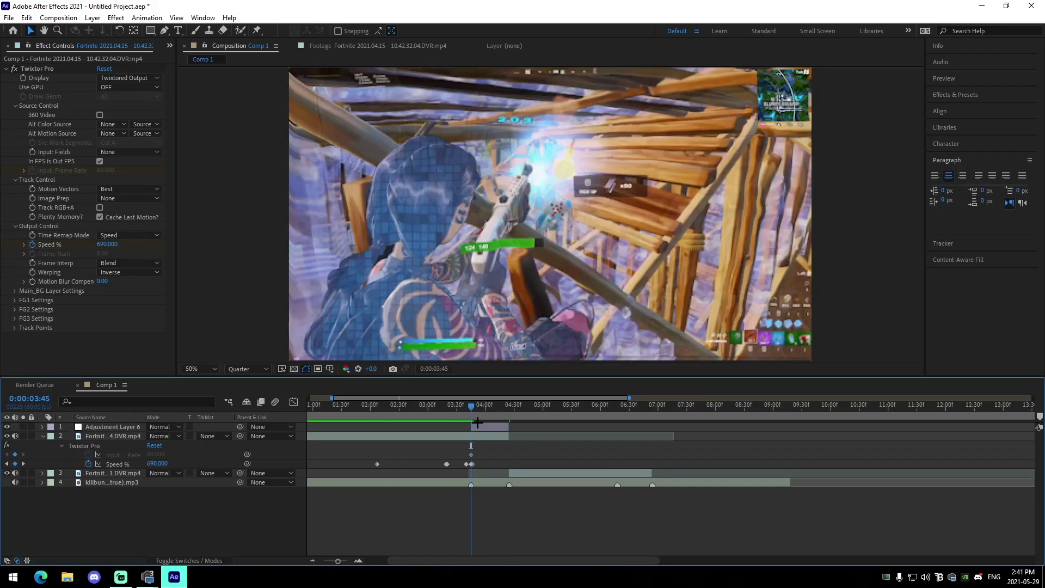
left_click(479, 425)
left_click(157, 18)
left_click(234, 42)
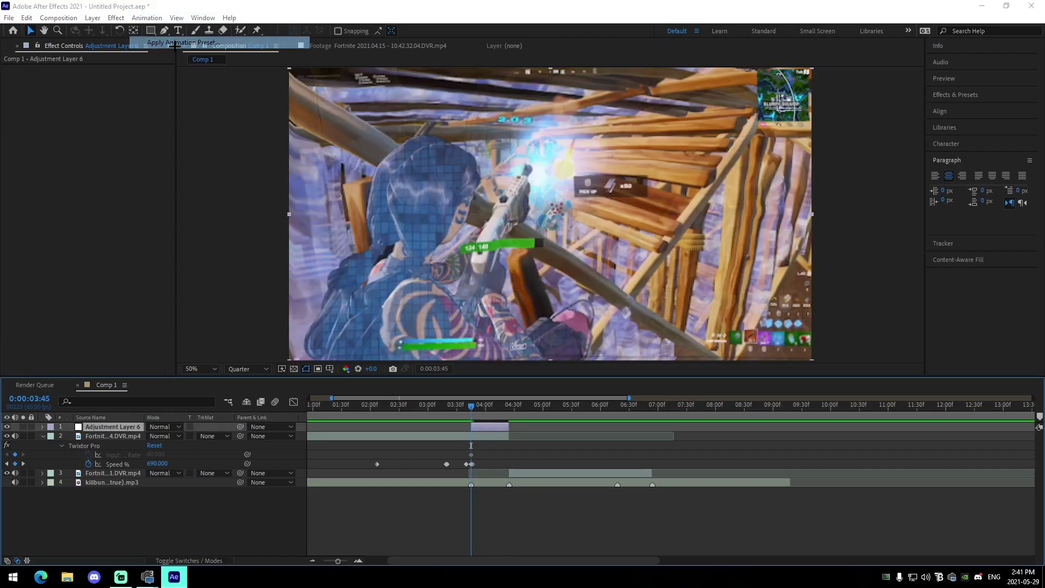
left_click(130, 126)
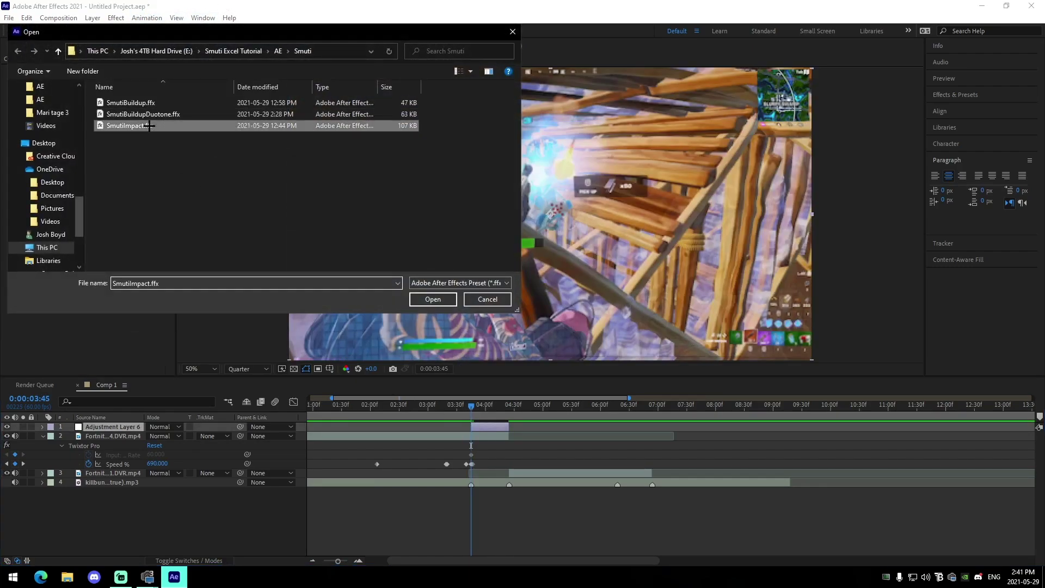
left_click(433, 298)
Review the impact preset's keyframes, collapse the adjustment layer, and play back the impact from 0:00:03:01.
left_click_drag(471, 414, 428, 415)
left_click(468, 473)
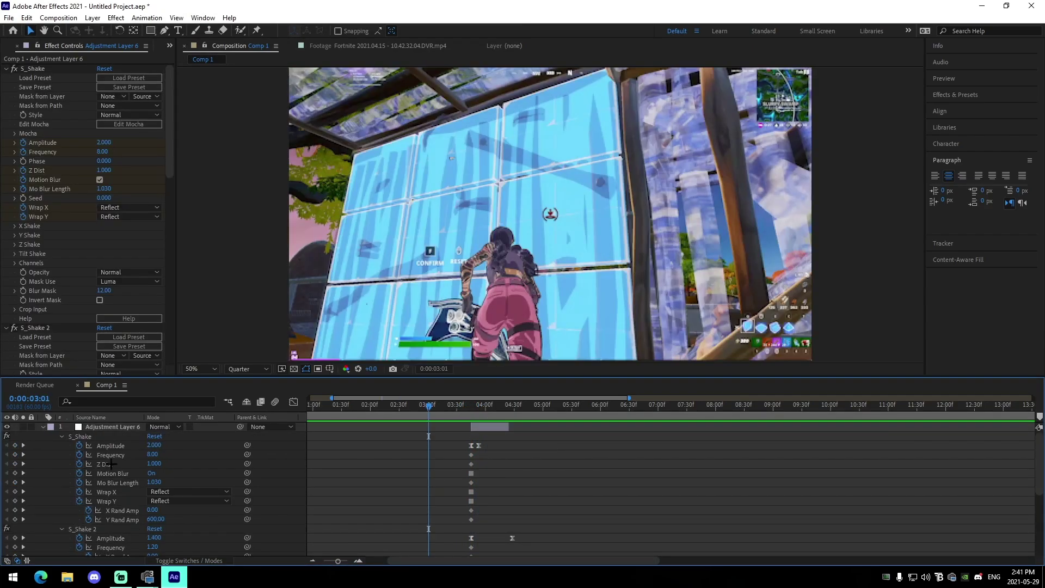
scroll(73, 543, "down", 5)
scroll(359, 496, "up", 6)
left_click(42, 427)
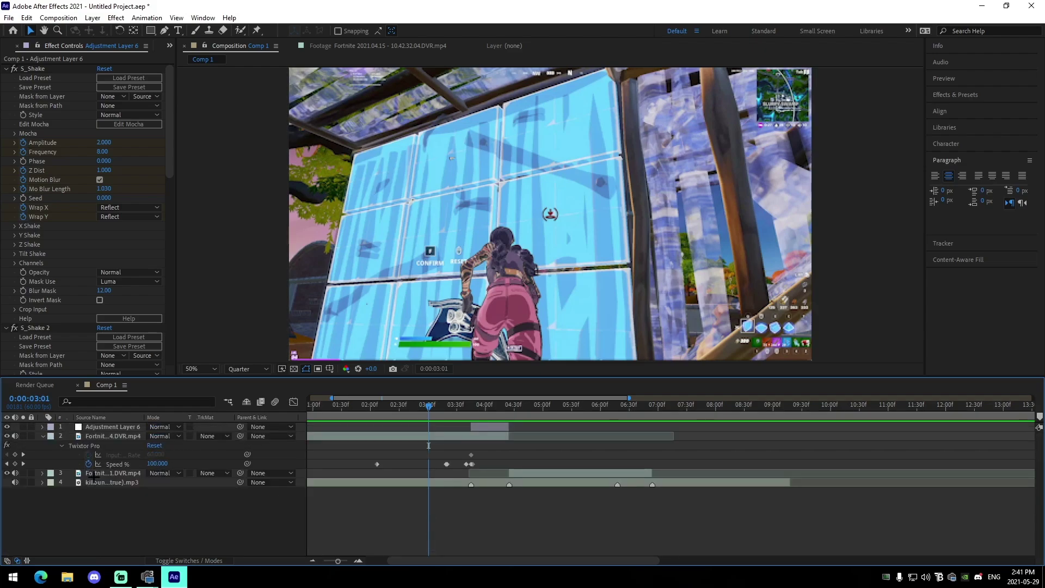
key("space")
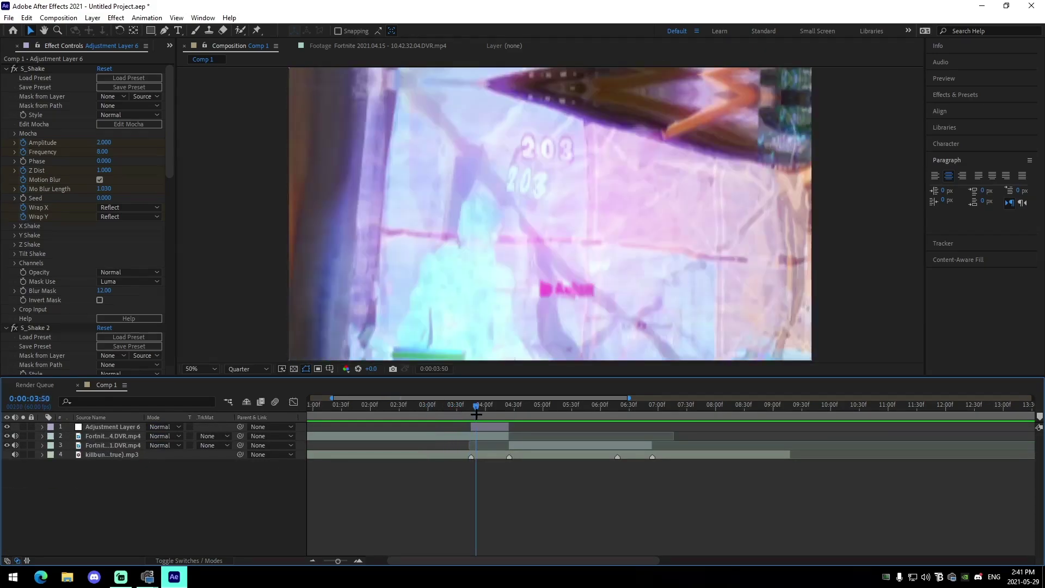
Create a second adjustment layer directly above the first clip and trim it from 0:00:02:59 to shortly after the 0:00:03:45 marker.
left_click_drag(508, 426, 477, 434)
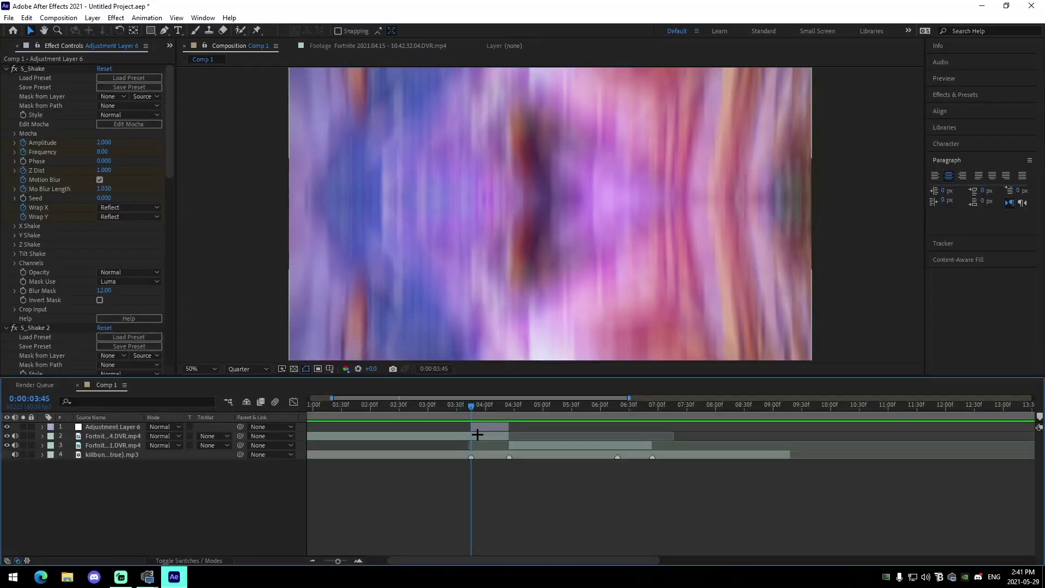
left_click(478, 435)
key("ctrl+alt+y")
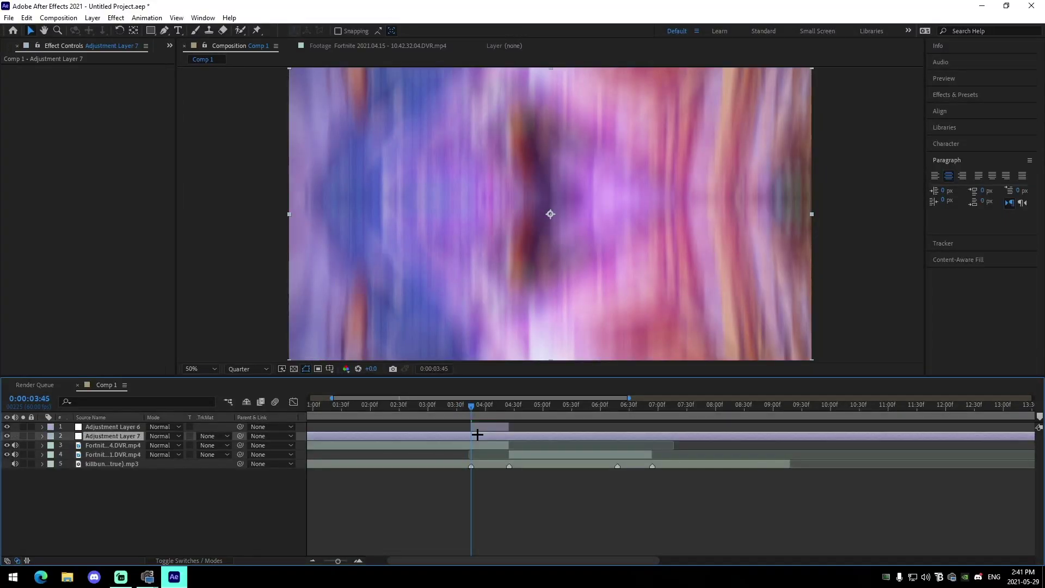
key("ctrl+shift+d")
key("Delete")
left_click_drag(469, 435, 474, 414)
scroll(446, 397, "left", 1)
key("ctrl+shift+d")
left_click(467, 445)
key("Delete")
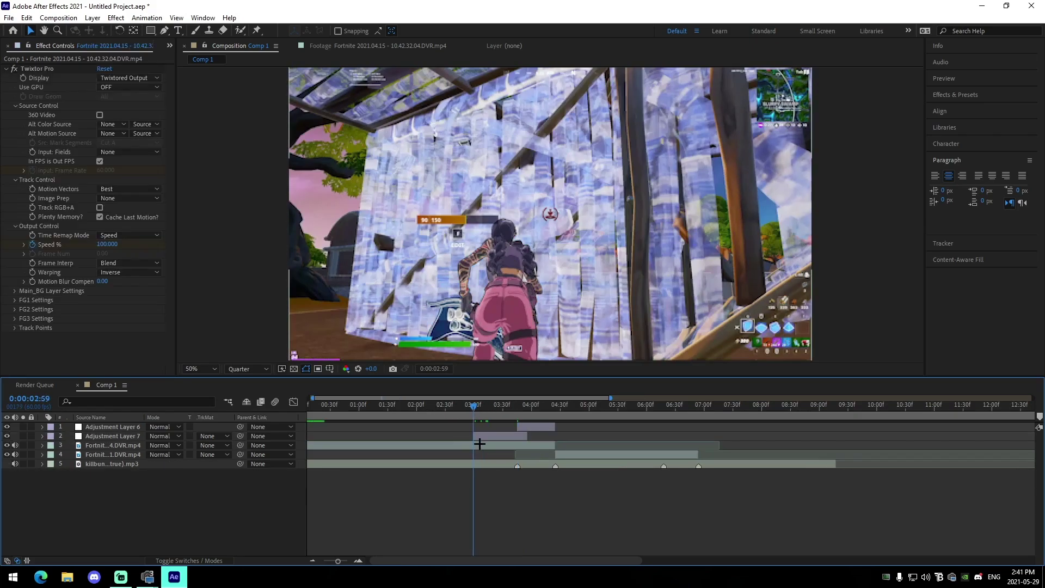
Apply the SmutiBuildupDuotone.ffx preset to the second adjustment layer with the current time at 0:00:03:45.
left_click(517, 407)
key("equal")
left_click(514, 436)
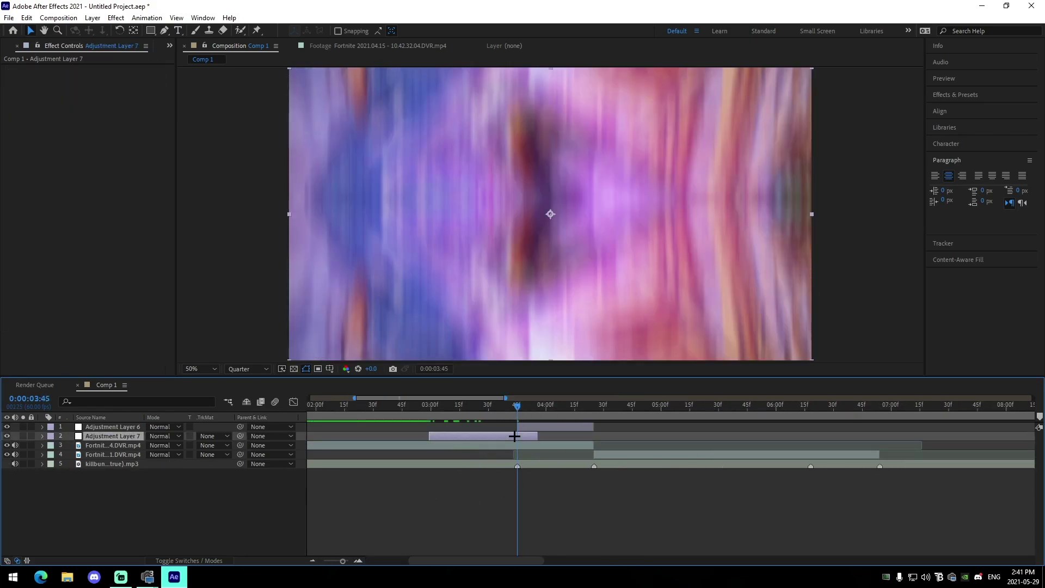
left_click(155, 13)
left_click(182, 42)
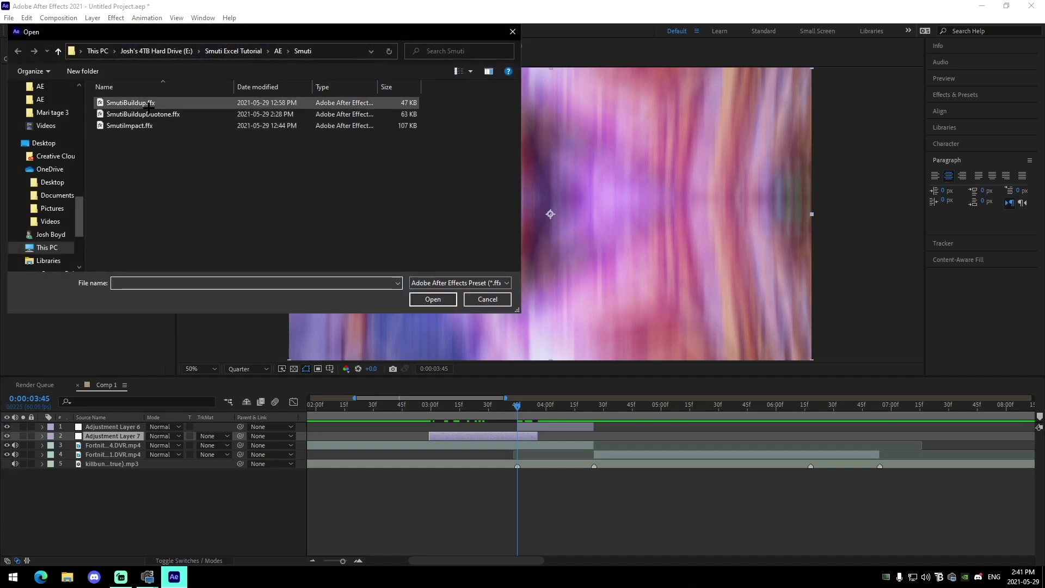
left_click(143, 113)
left_click(432, 299)
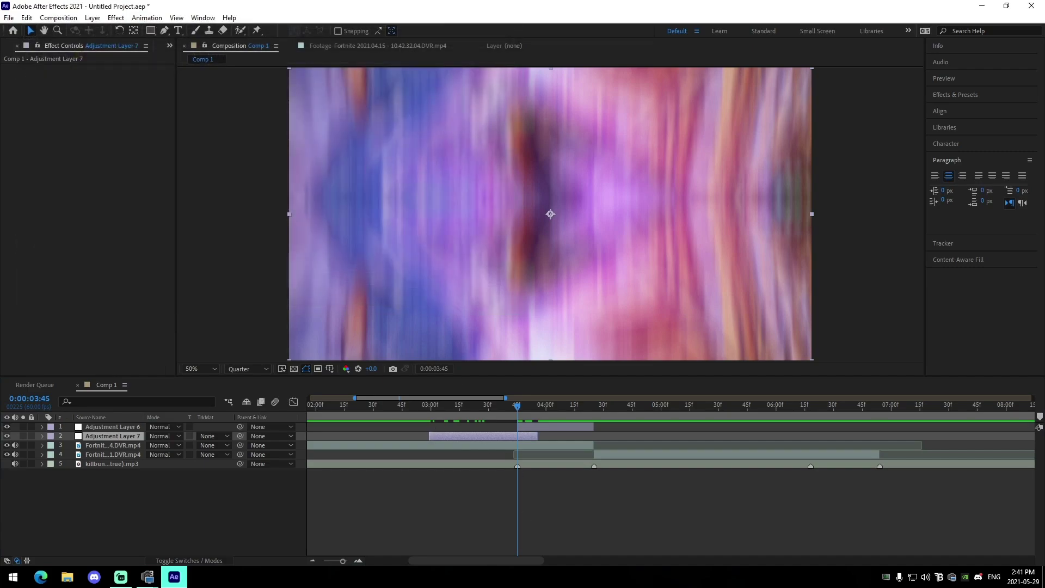
Shift the buildup's S_Shake 2 Amplitude and S_DuoTone Mix With Source keyframes earlier so they peak at the 0:00:03:45 marker.
key("u")
key("equal")
left_click_drag(498, 446, 531, 475)
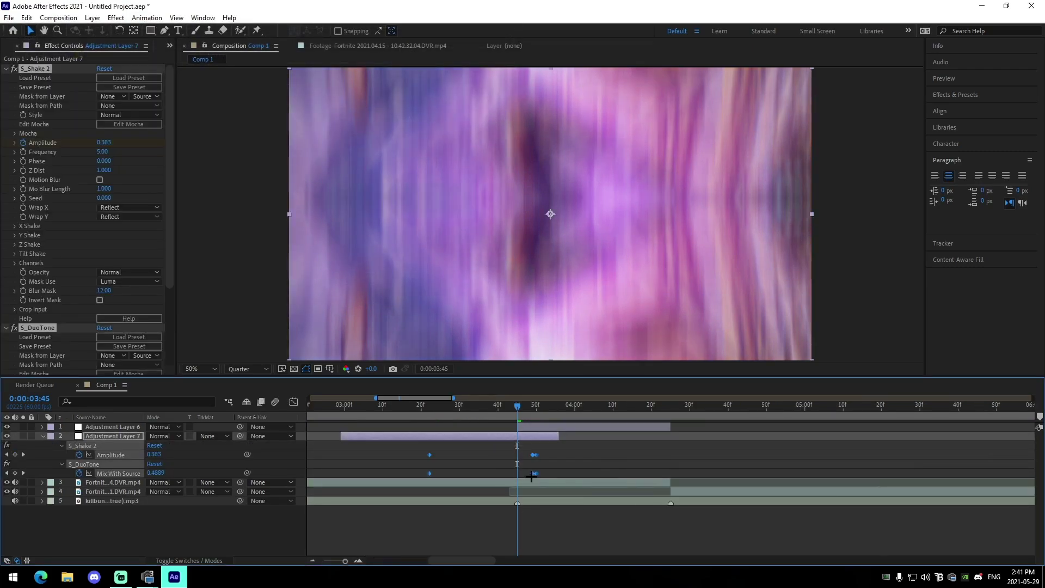
left_click(540, 461)
Play back the duotone buildup into the impact, starting from 0:00:03:18.
left_click_drag(415, 408, 414, 436)
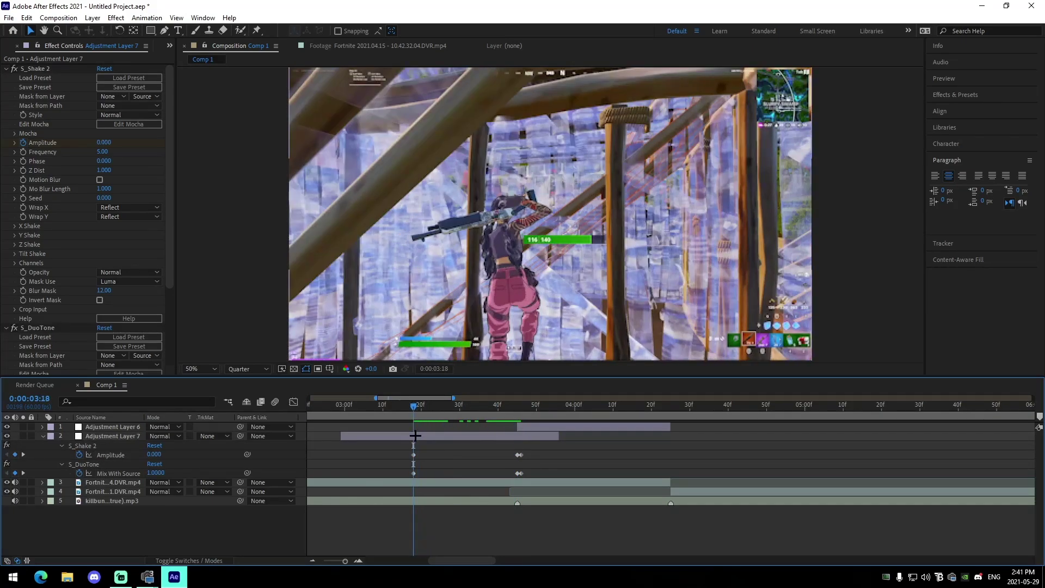
key("space")
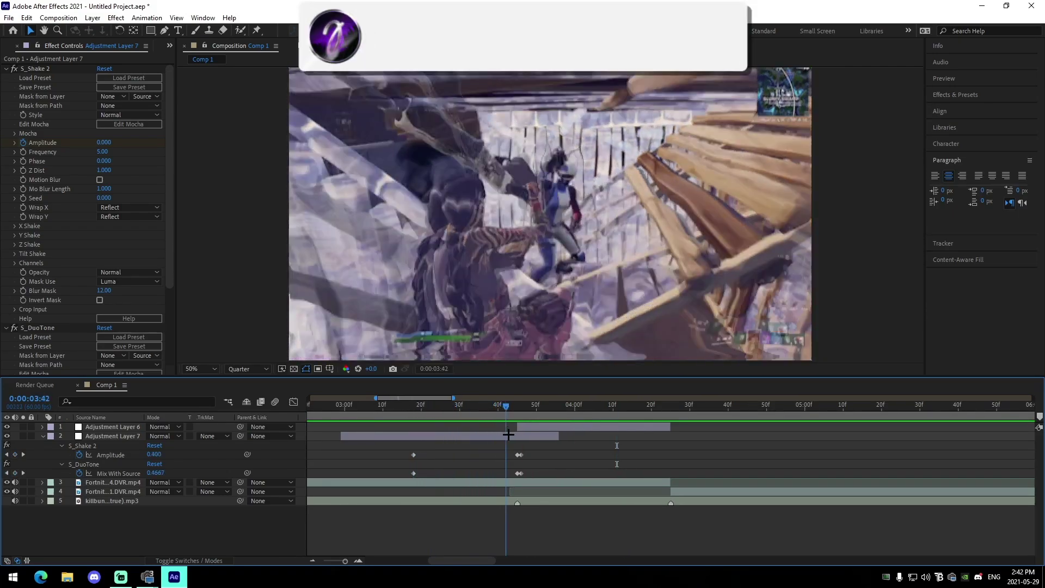
key("space")
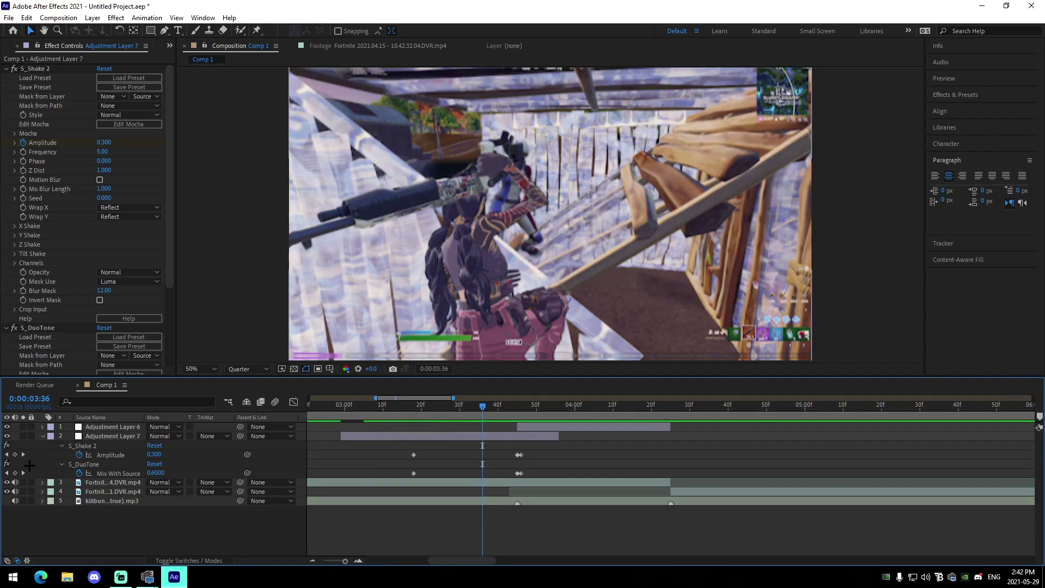
key("space")
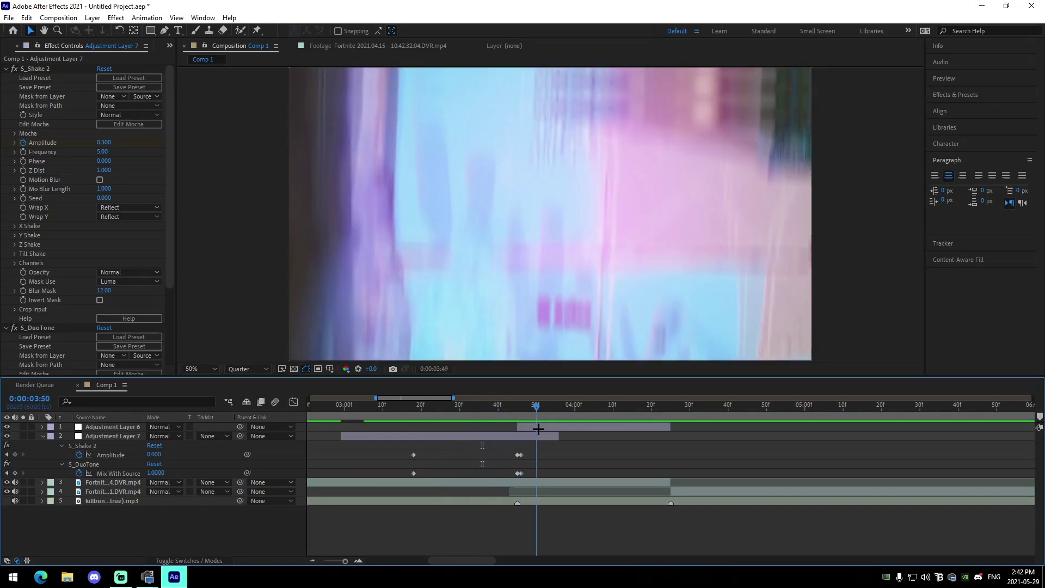
left_click_drag(585, 440, 421, 456)
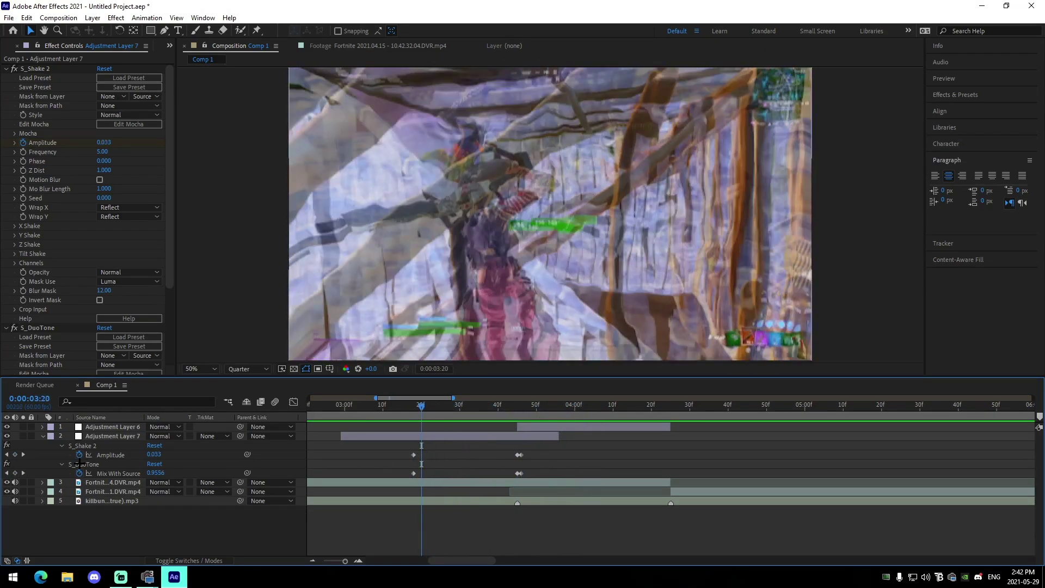
Cut the S_DuoTone effect from the buildup adjustment layer and play back the shake-only buildup from 0:00:03:12.
left_click(82, 464)
right_click(43, 328)
left_click(75, 353)
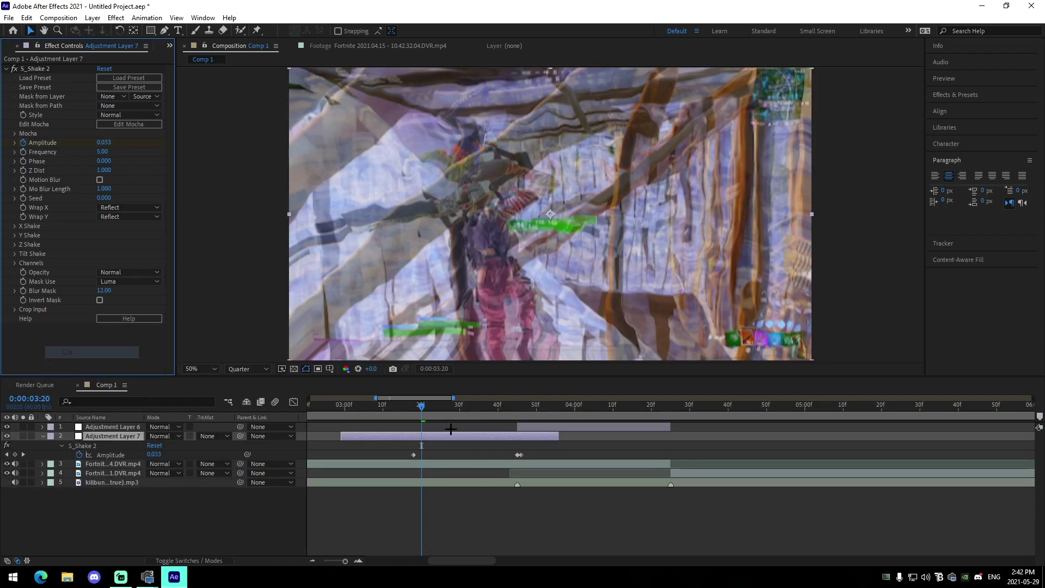
left_click_drag(421, 408, 390, 416)
key("space")
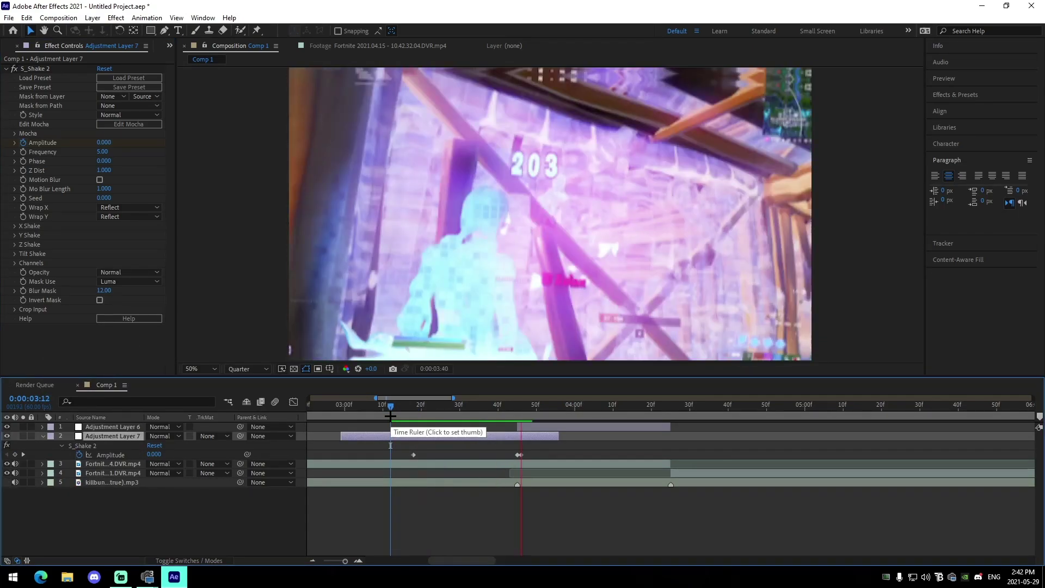
Stop the playback, collapse the buildup adjustment layer's properties and clear the layer selection.
key("space")
left_click(43, 436)
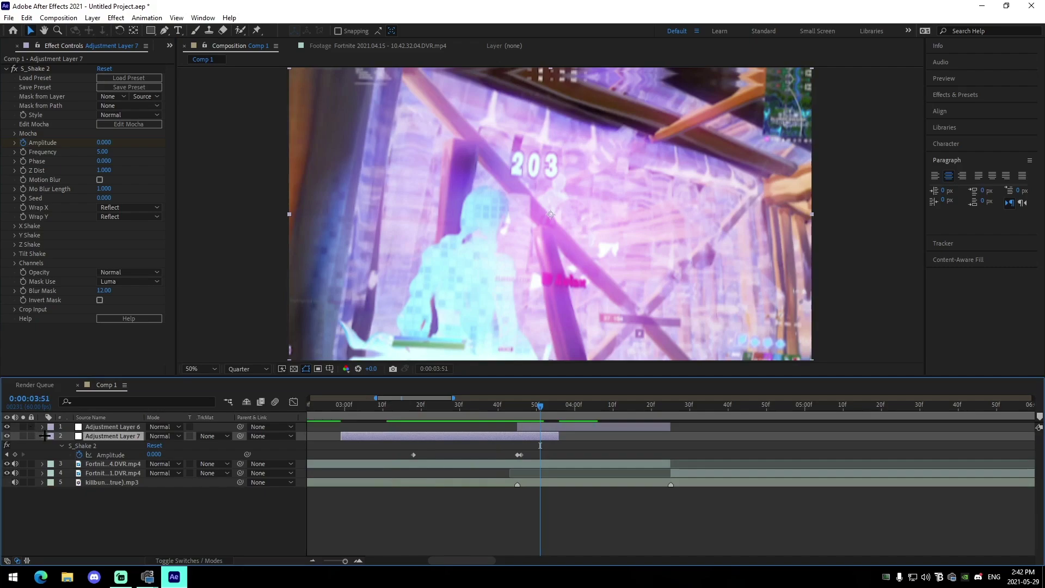
left_click(312, 560)
left_click(311, 560)
left_click(548, 490)
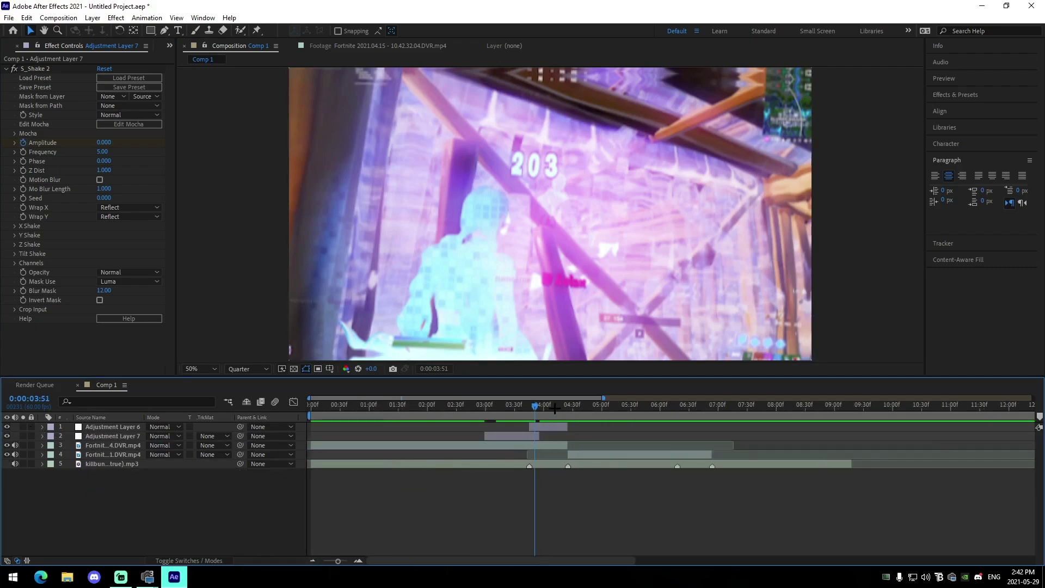
Add a new adjustment layer above the clip cut and trim it to run from 0:00:04:08 to 0:00:04:42.
left_click_drag(569, 407, 553, 430)
left_click(553, 430)
key("ctrl+alt+y")
key("ctrl+shift+d")
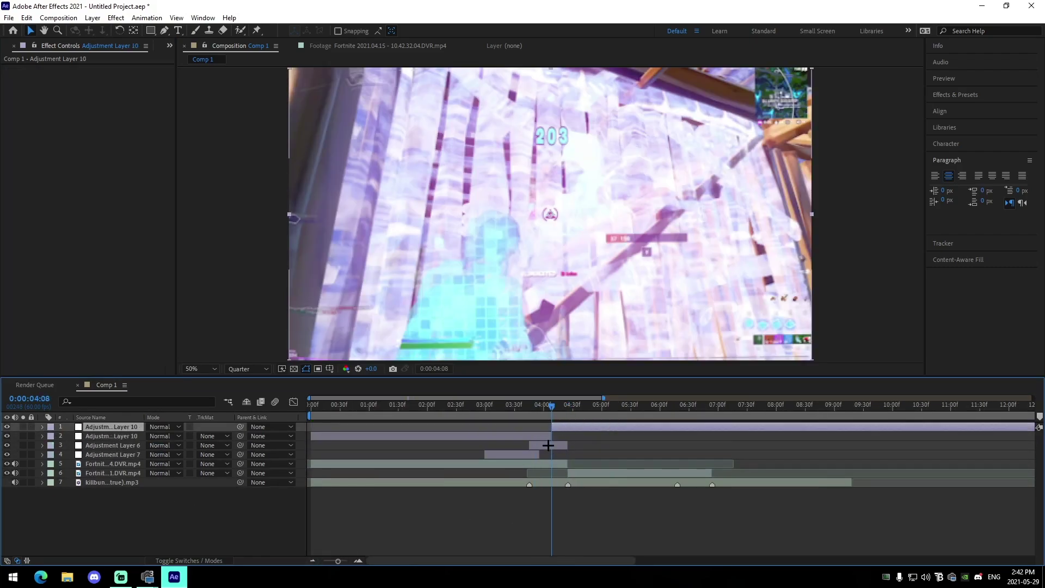
left_click(541, 437)
key("Delete")
left_click(584, 412)
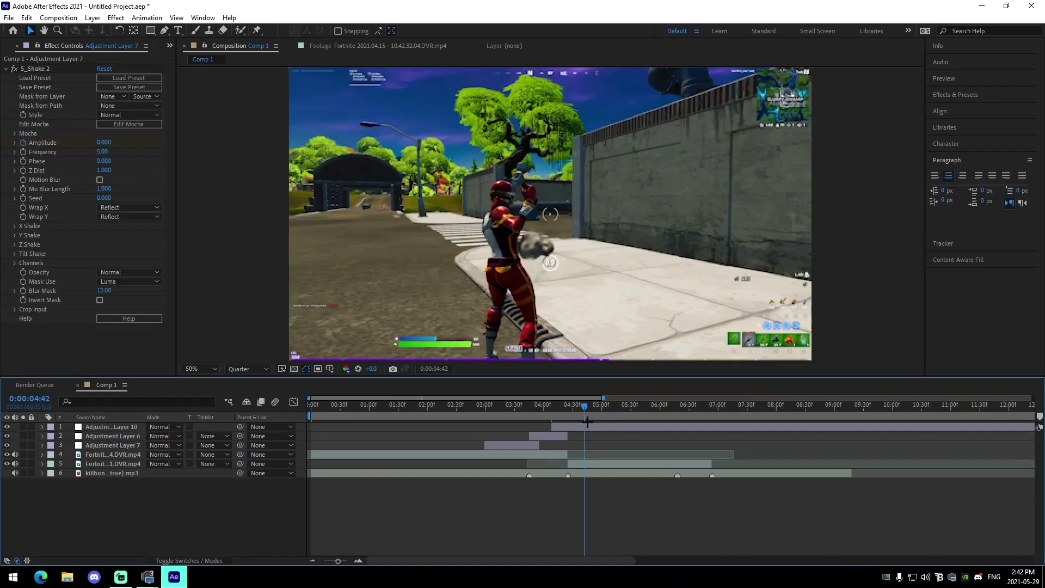
left_click(589, 425)
key("ctrl+shift+d")
key("Delete")
Apply the JoshyyZoomInLeft.ffx preset from the Joshyy Transition Pack to the new adjustment layer at the 0:00:04:25 clip cut.
left_click(568, 411)
left_click(576, 425)
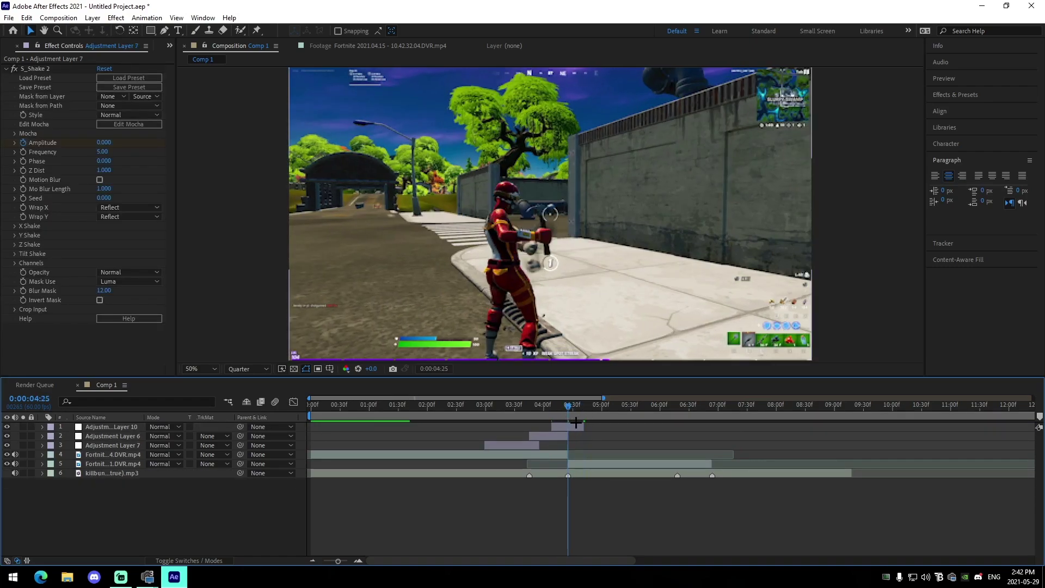
left_click(141, 18)
left_click(184, 41)
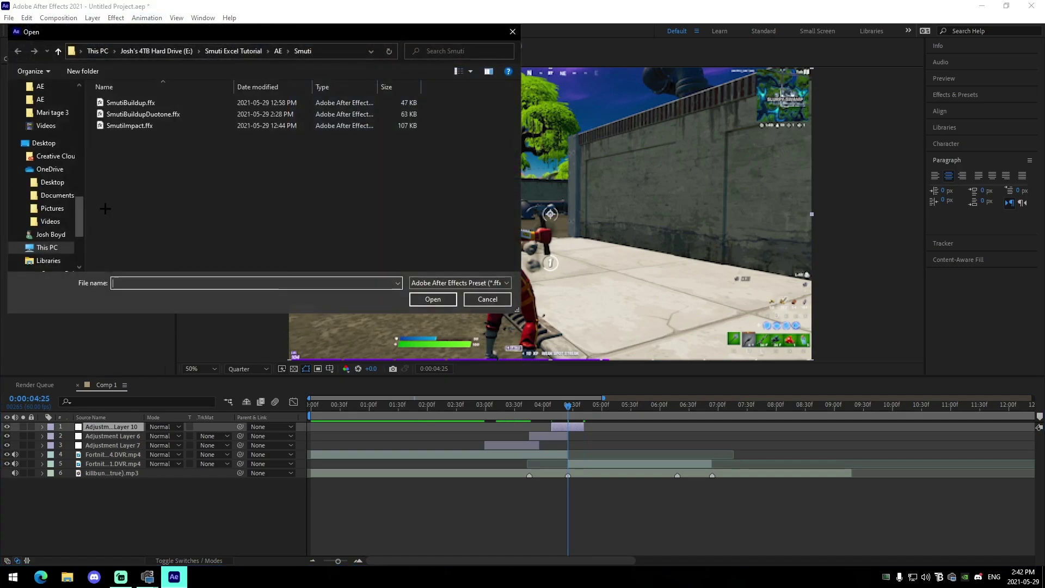
scroll(60, 141, "down", 3)
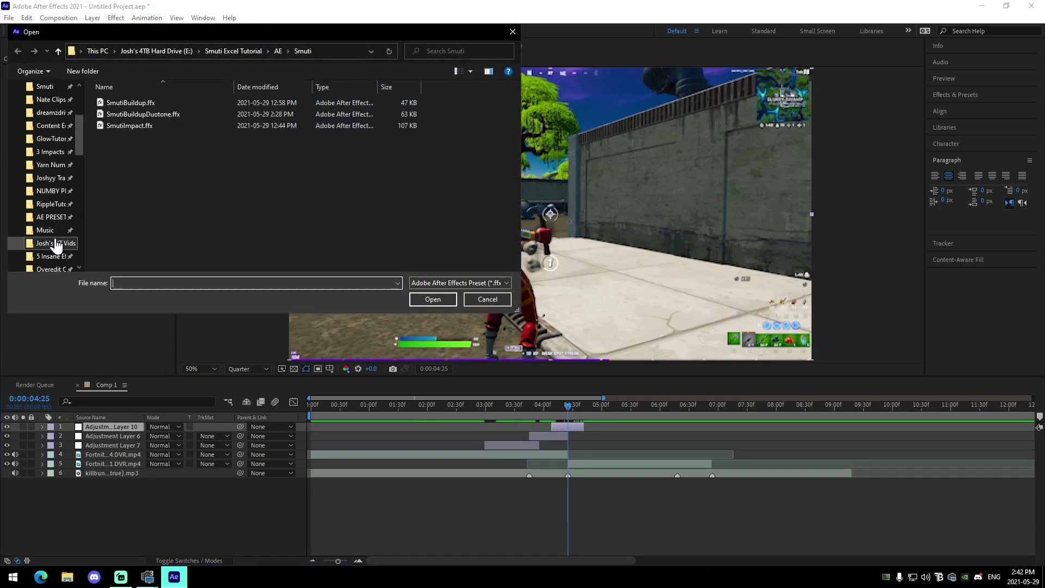
scroll(56, 245, "down", 1)
scroll(49, 234, "up", 3)
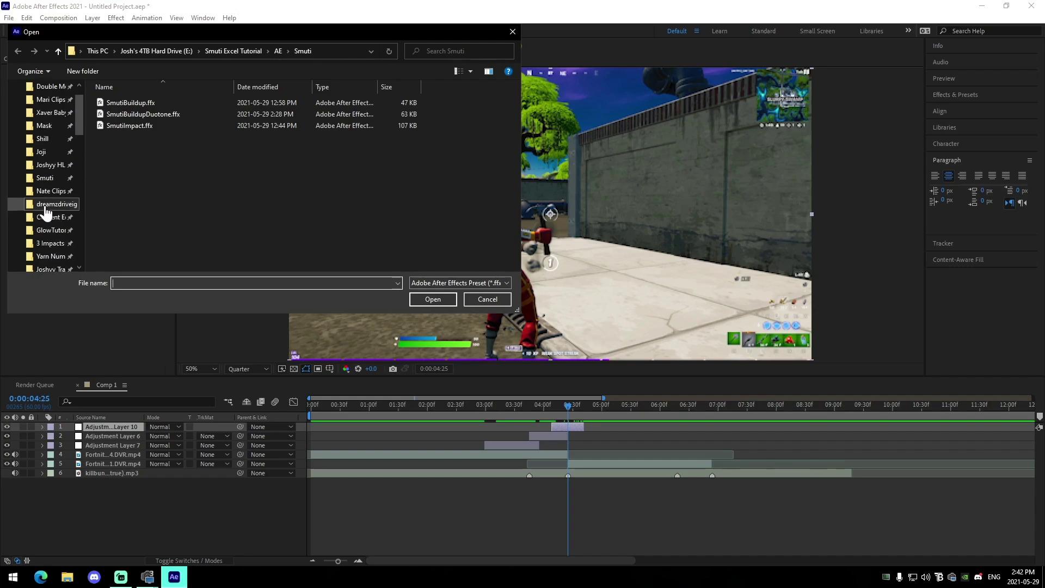
scroll(41, 218, "down", 2)
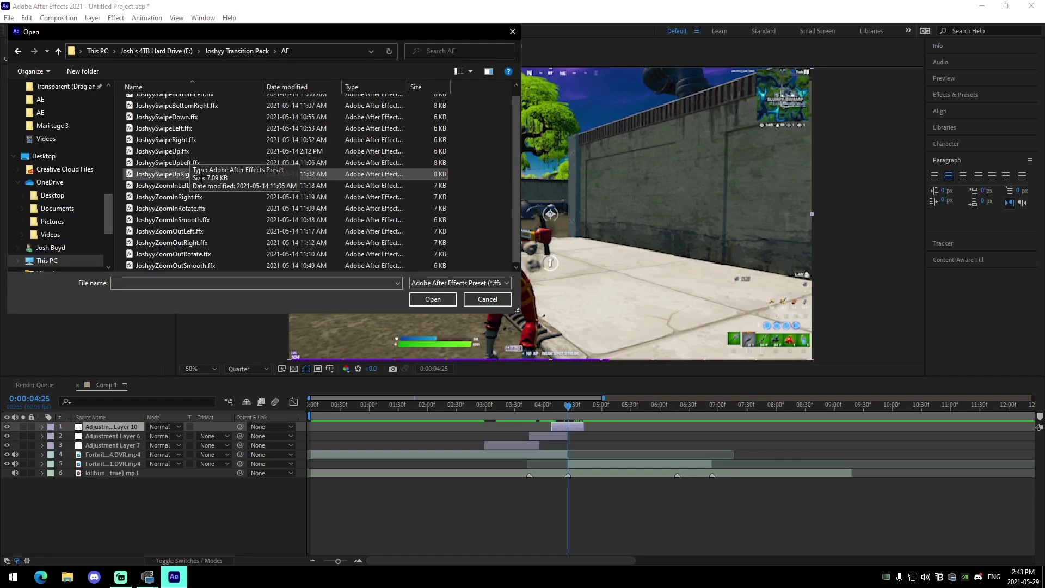
left_click(197, 185)
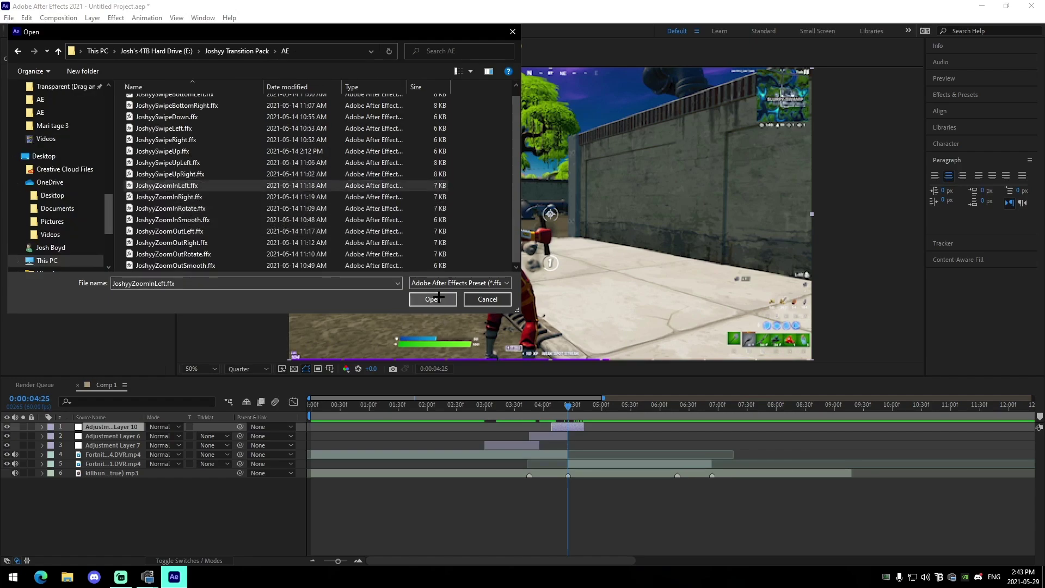
left_click(433, 298)
Shift all the transition's S_BlurMoCurves keyframes earlier so the middle Z Dist and Shift X pair meets the 0:00:04:25 cut.
key("equal")
key("equal")
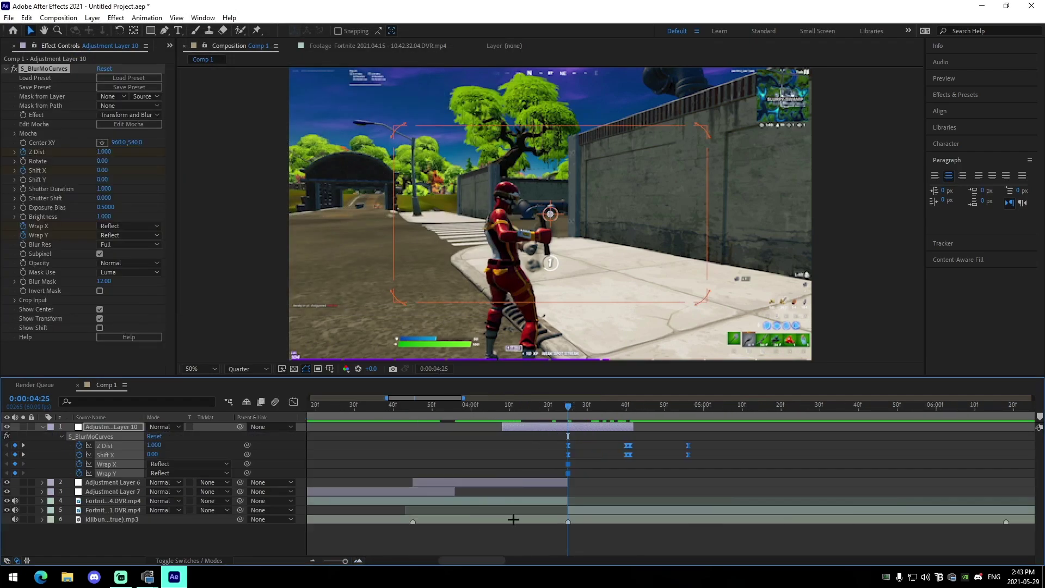
left_click_drag(626, 445, 565, 448)
left_click(588, 443)
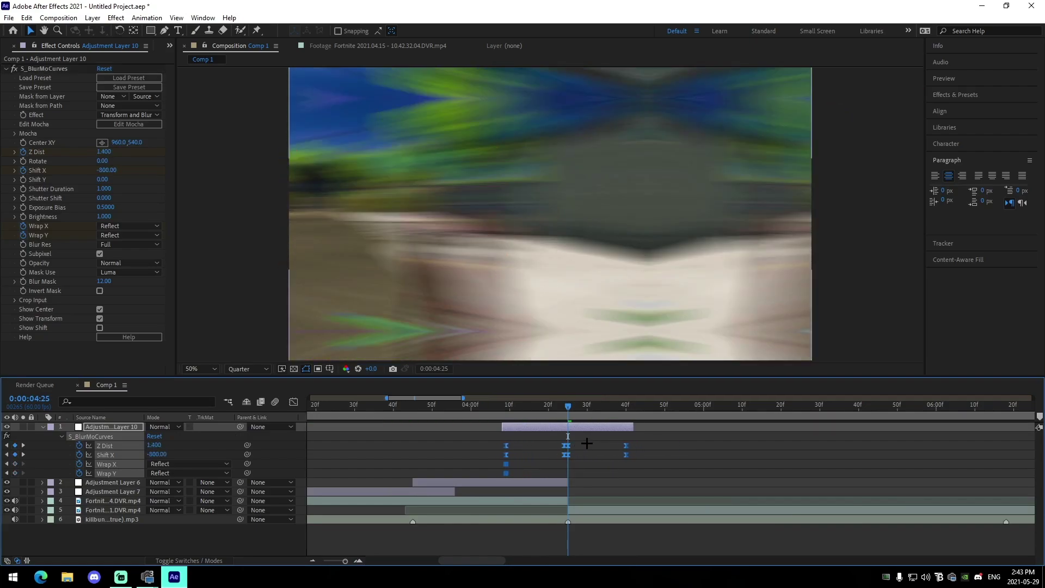
Play back the zoom transition between the clips from 0:00:03:55 and again from 0:00:04:01, stopping to inspect 0:00:04:15.
left_click_drag(482, 408, 452, 416)
key("space")
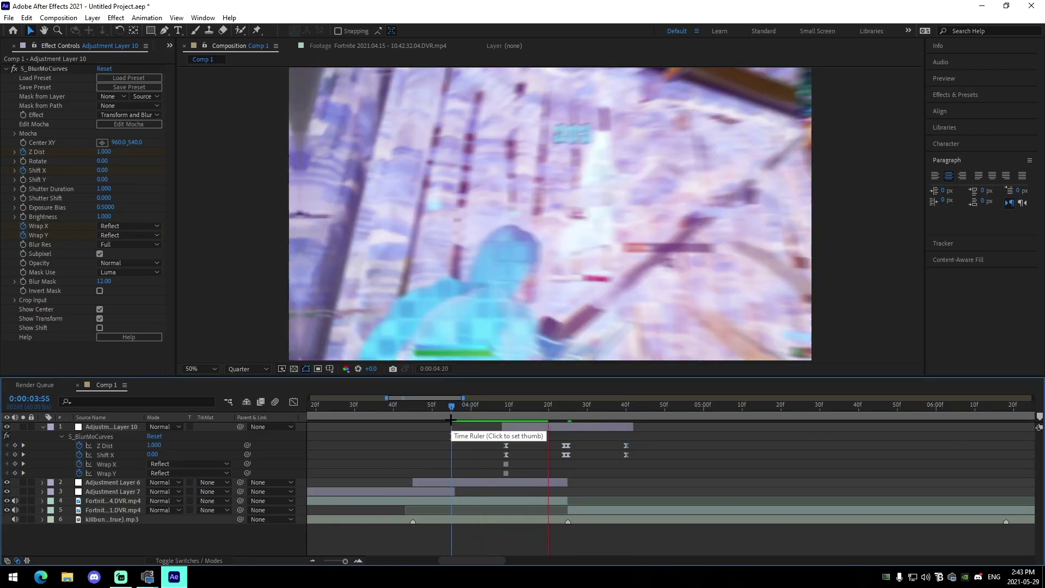
left_click(474, 412)
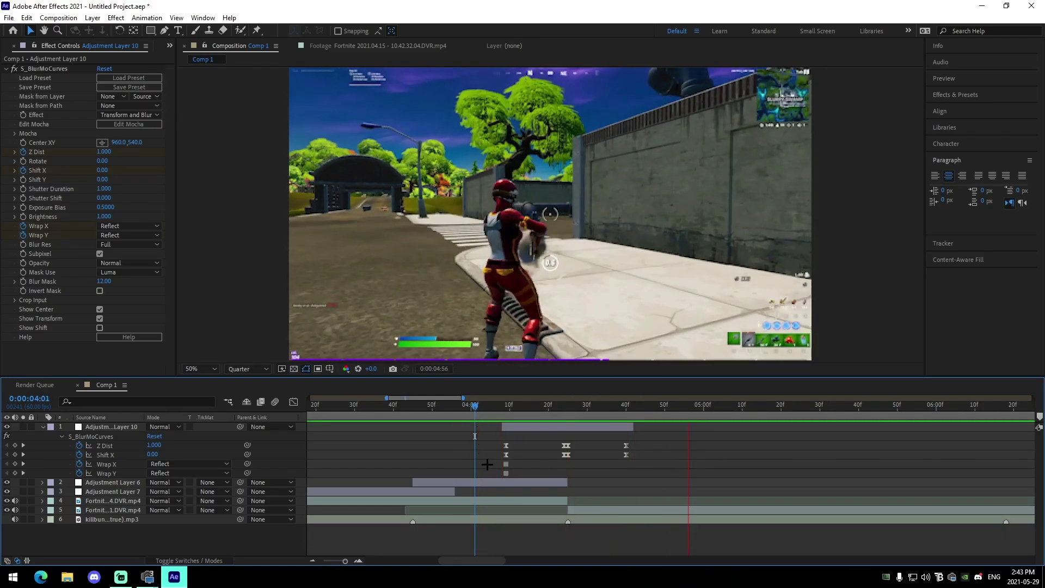
key("space")
left_click_drag(493, 411, 529, 455)
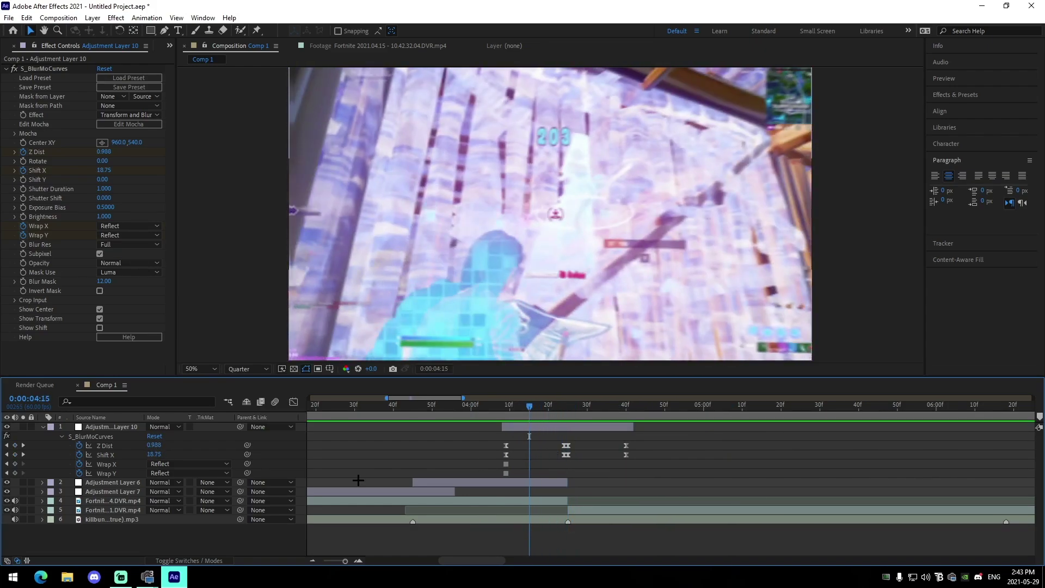
Collapse the transition adjustment layer's properties and move the current time to 0:00:02:02.
left_click(314, 560)
left_click(42, 427)
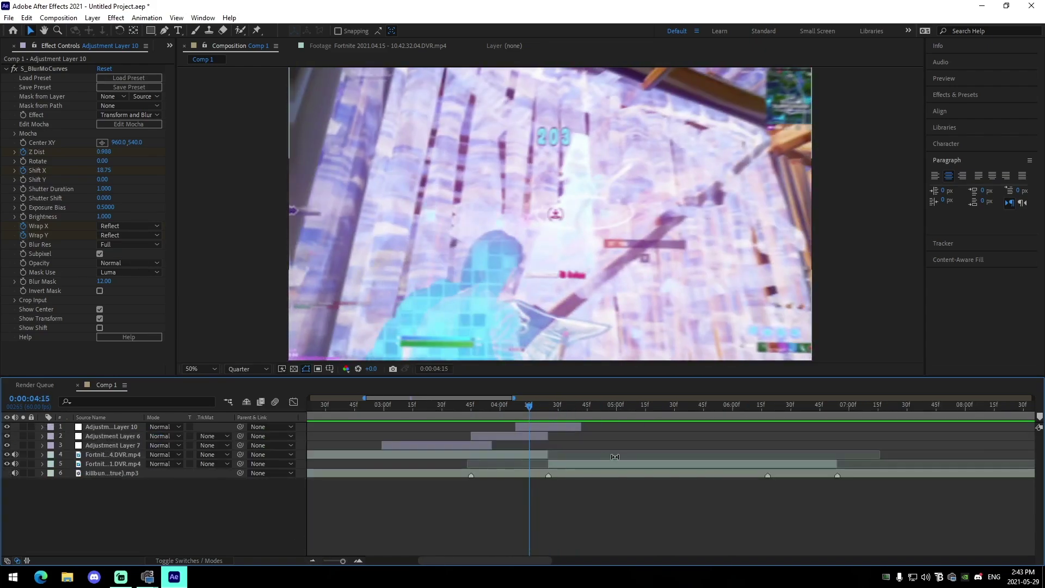
left_click(314, 561)
left_click_drag(427, 407, 400, 407)
left_click(312, 561)
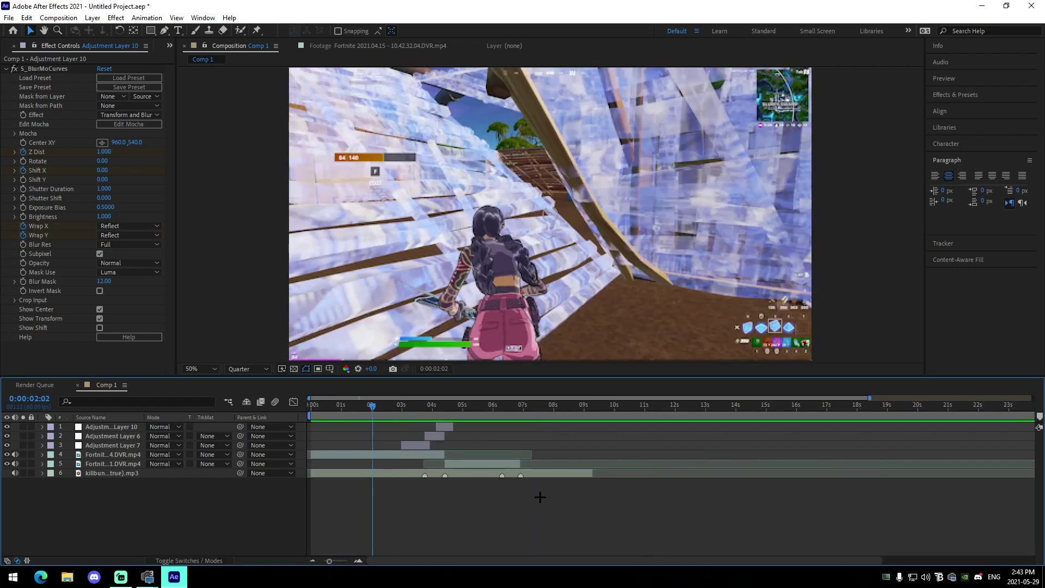